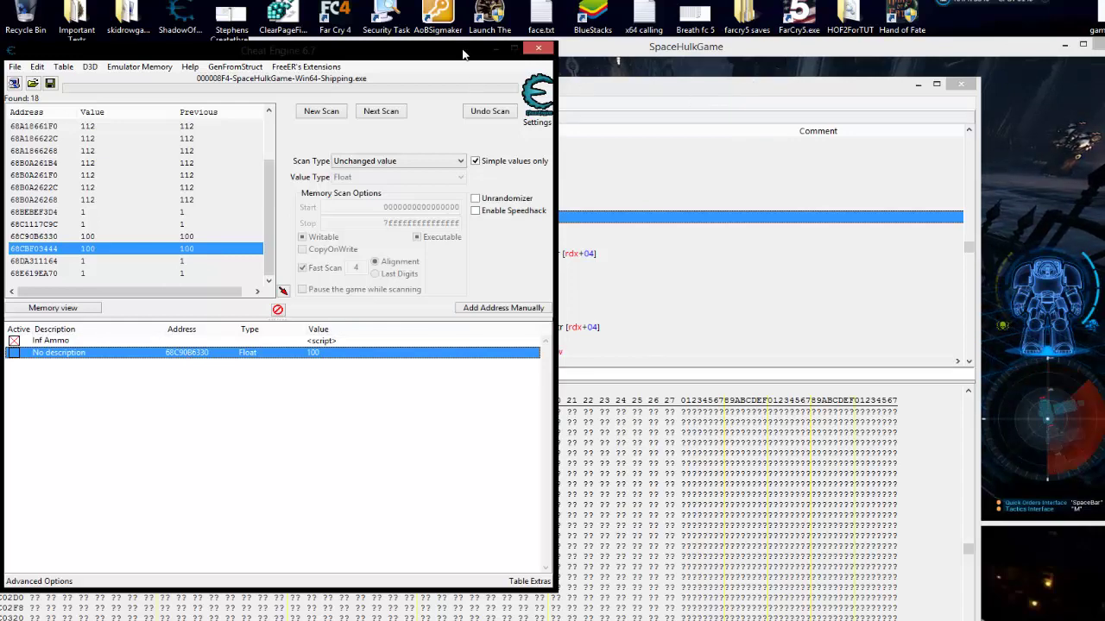
Rearrange the overlapping windows and close the leftover opcodes list behind the Memory Viewer
drag(474, 45, 714, 35)
drag(219, 93, 416, 107)
drag(76, 180, 313, 116)
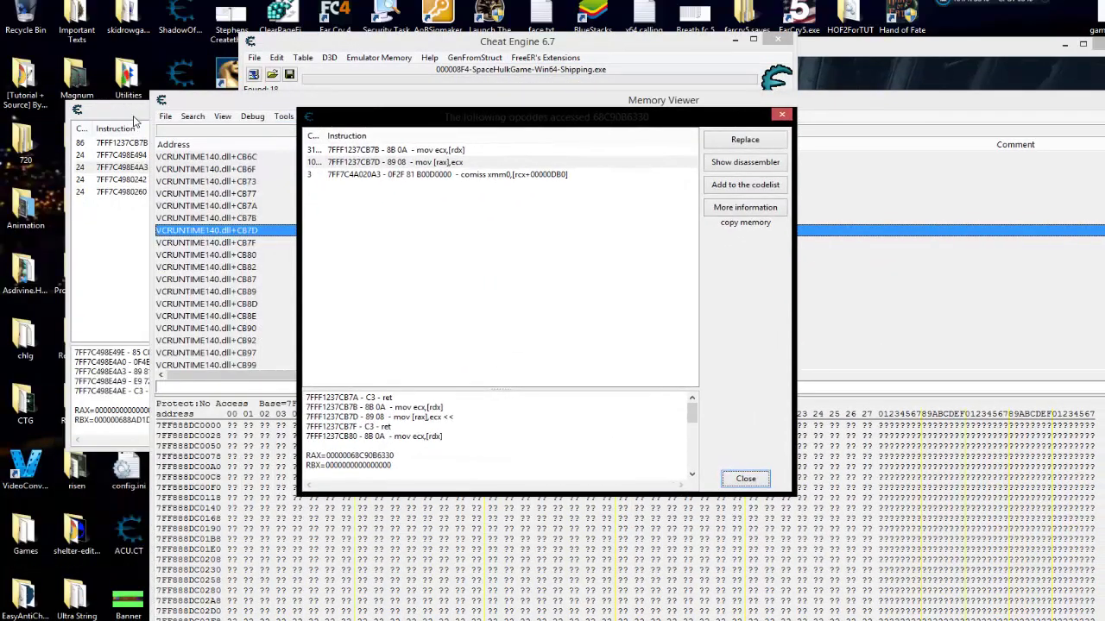
click(137, 125)
click(467, 438)
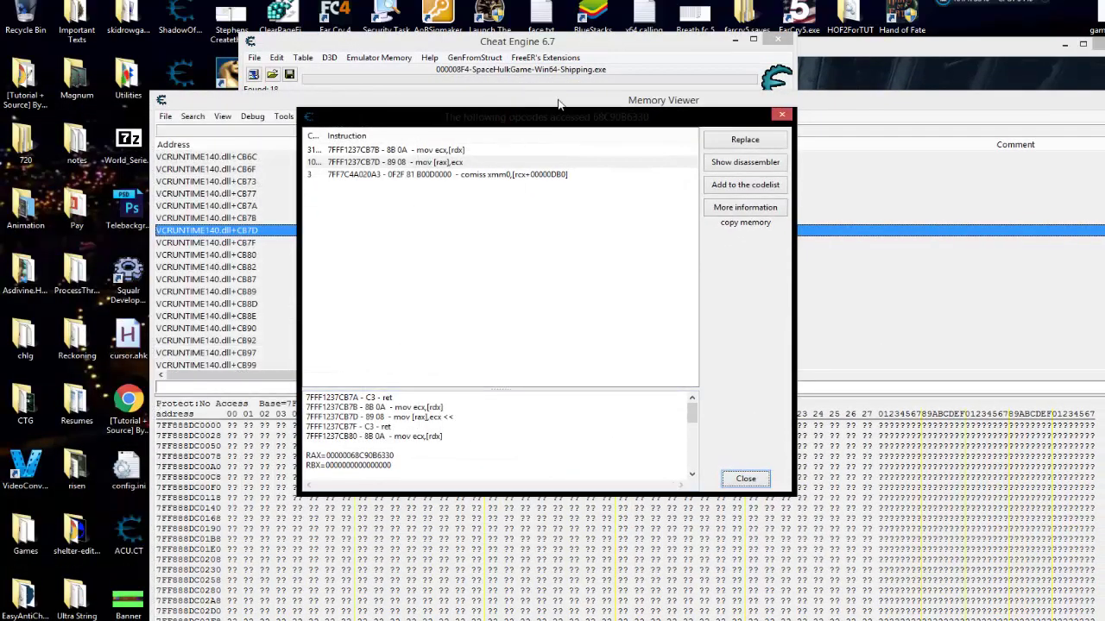
Show the comiss xmm0,[rcx+00000DB0] instruction from the accessed-opcodes list in the disassembler
drag(557, 119, 336, 71)
click(275, 125)
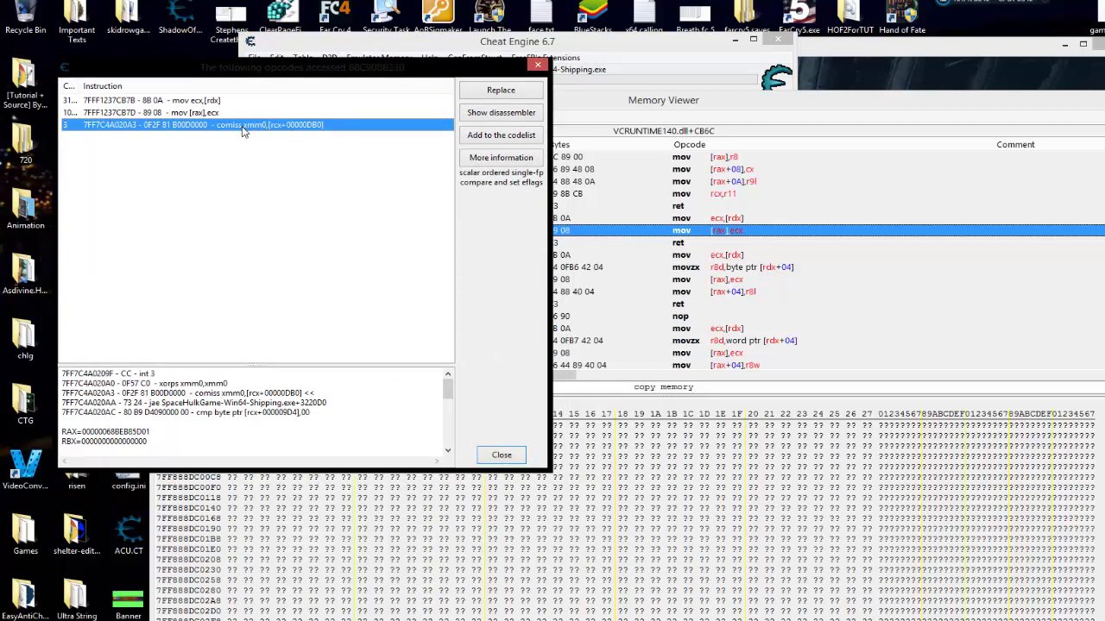
ctrl+click(292, 131)
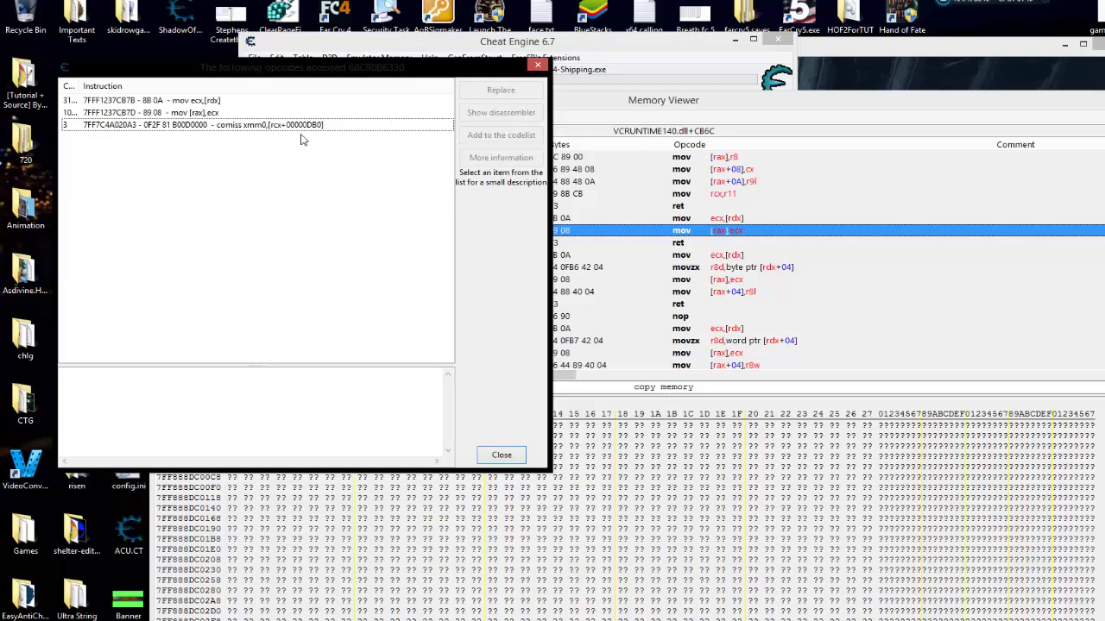
click(303, 128)
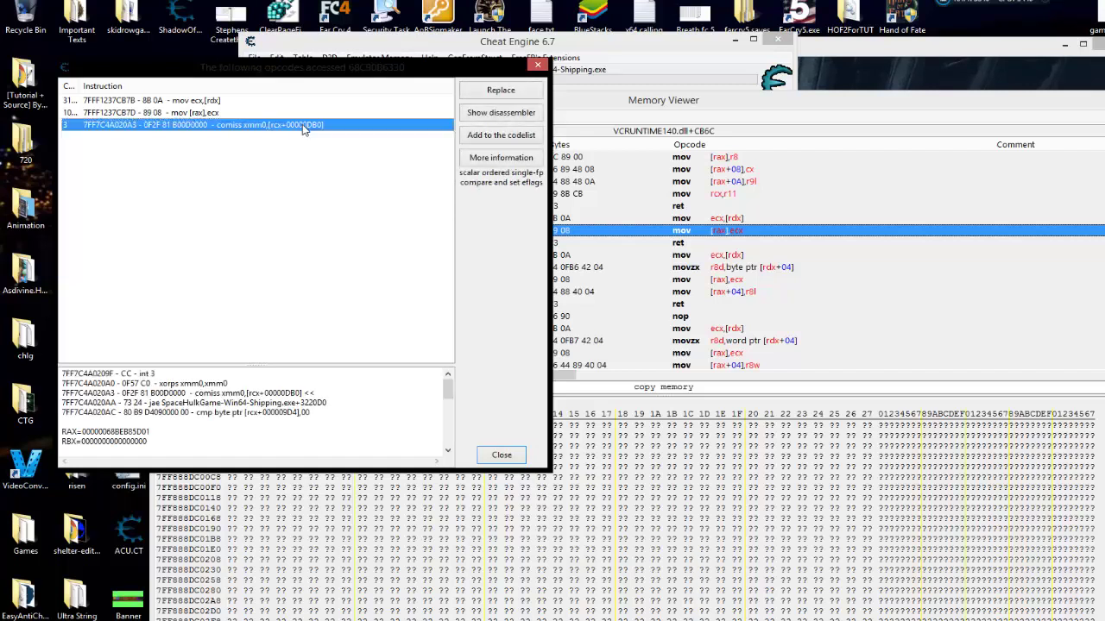
click(473, 113)
drag(794, 104, 534, 159)
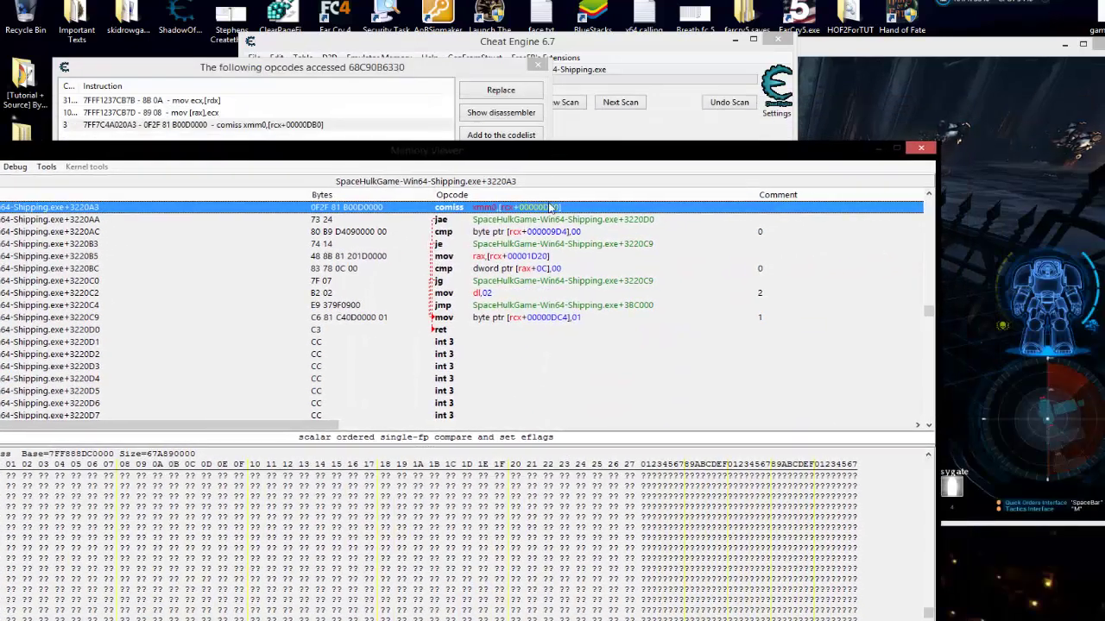
Find out which addresses the comiss instruction accesses, with the values displayed as Float
right_click(547, 207)
click(618, 367)
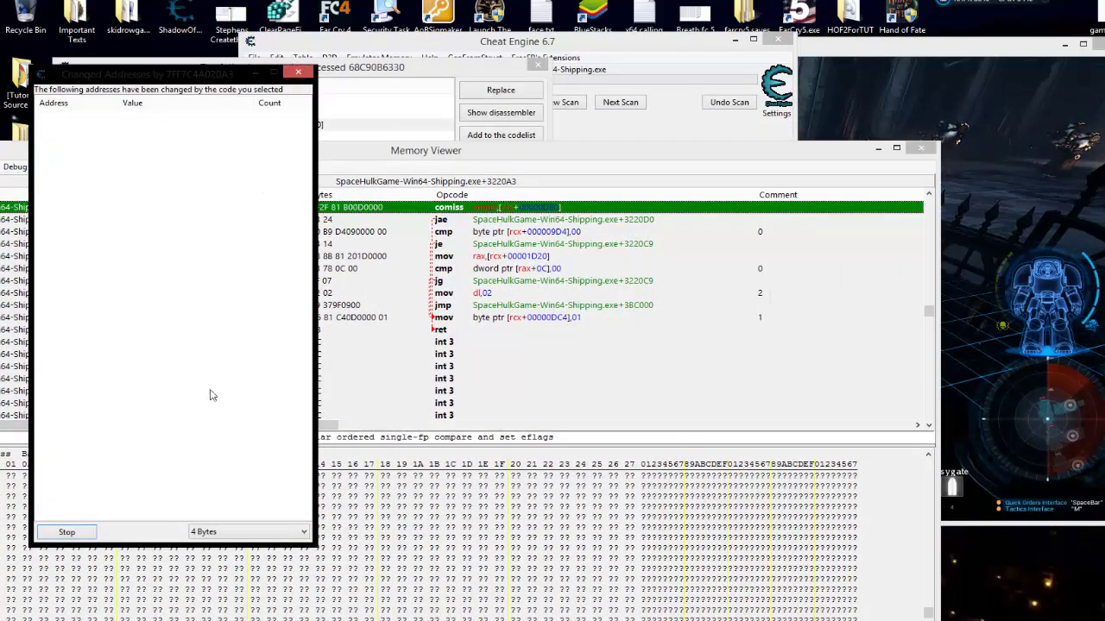
click(209, 531)
click(213, 576)
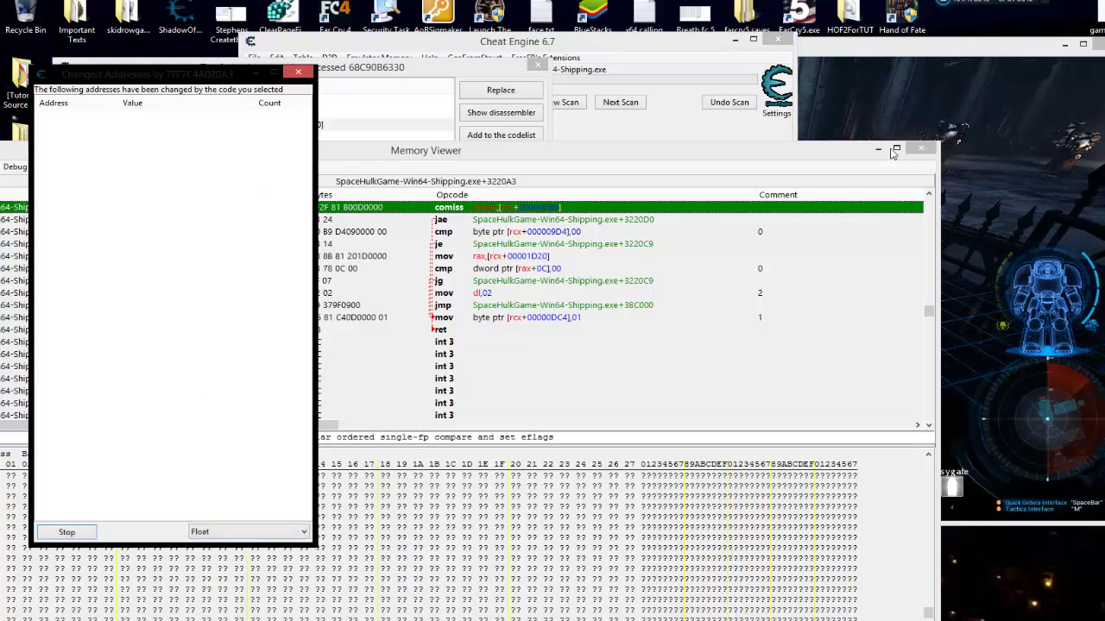
Sprint and fire in SpaceHulkGame to trigger the monitored instruction, and stop and close the address monitoring
click(968, 129)
key(shift+w)
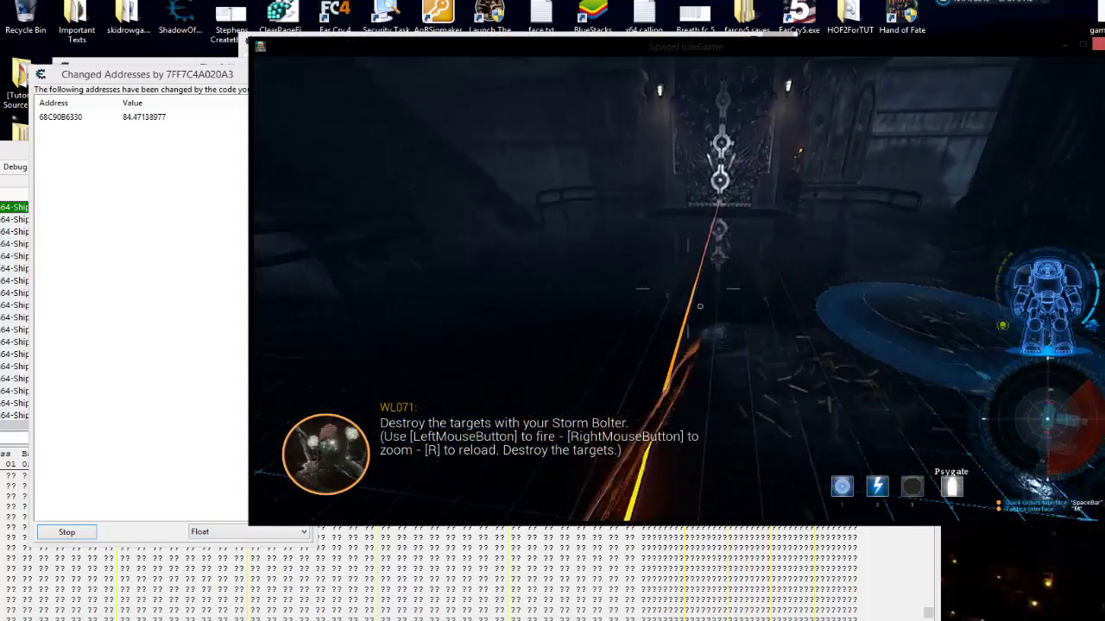
click(688, 289)
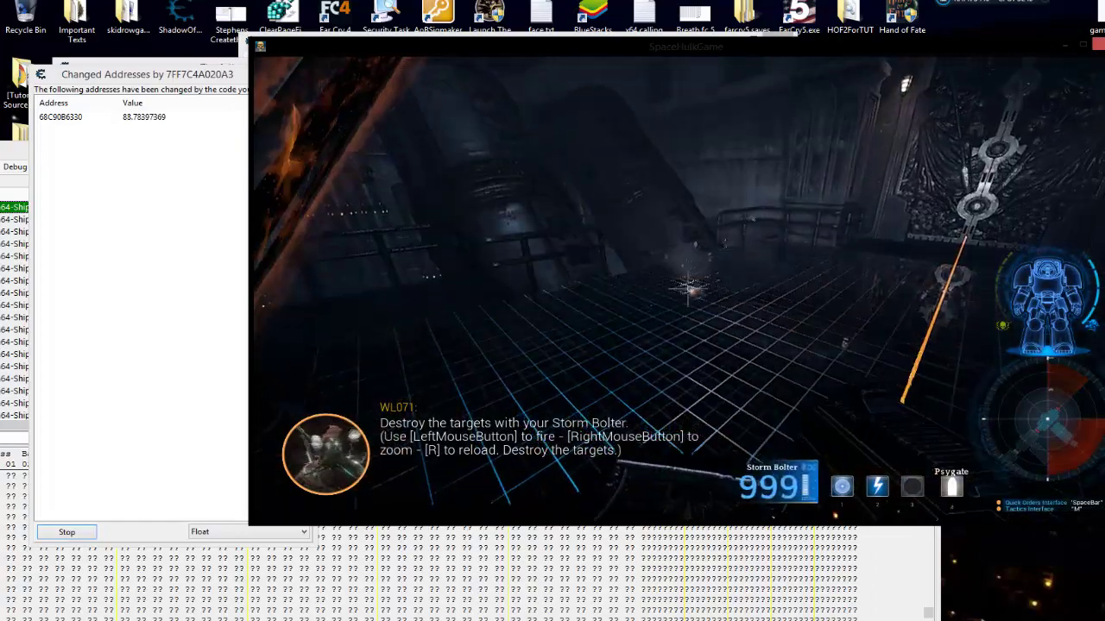
click(689, 290)
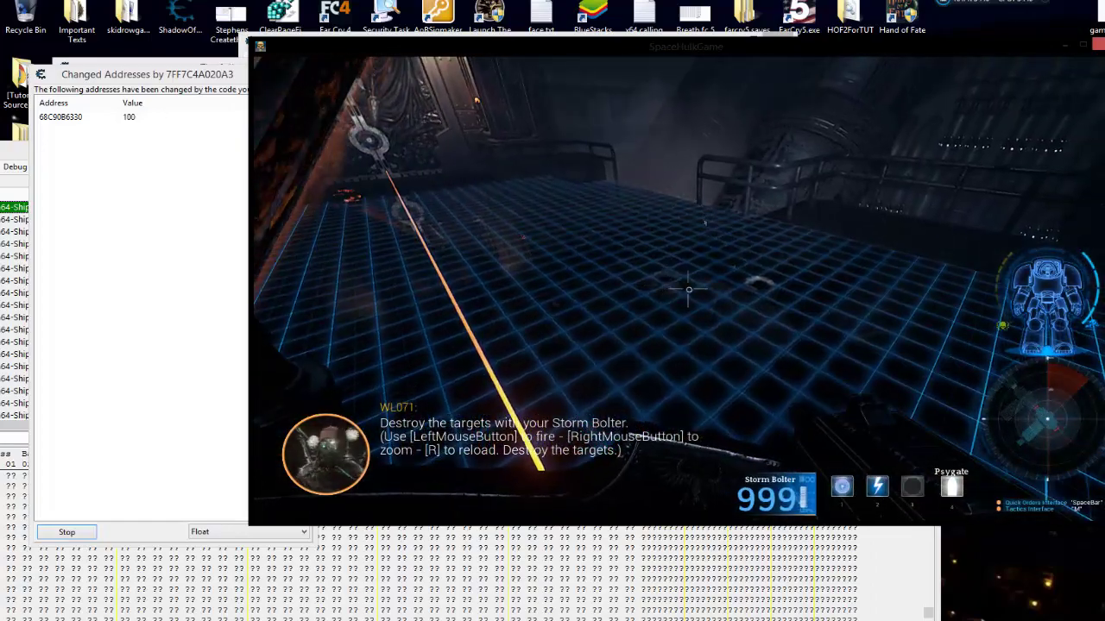
key(alt+Tab)
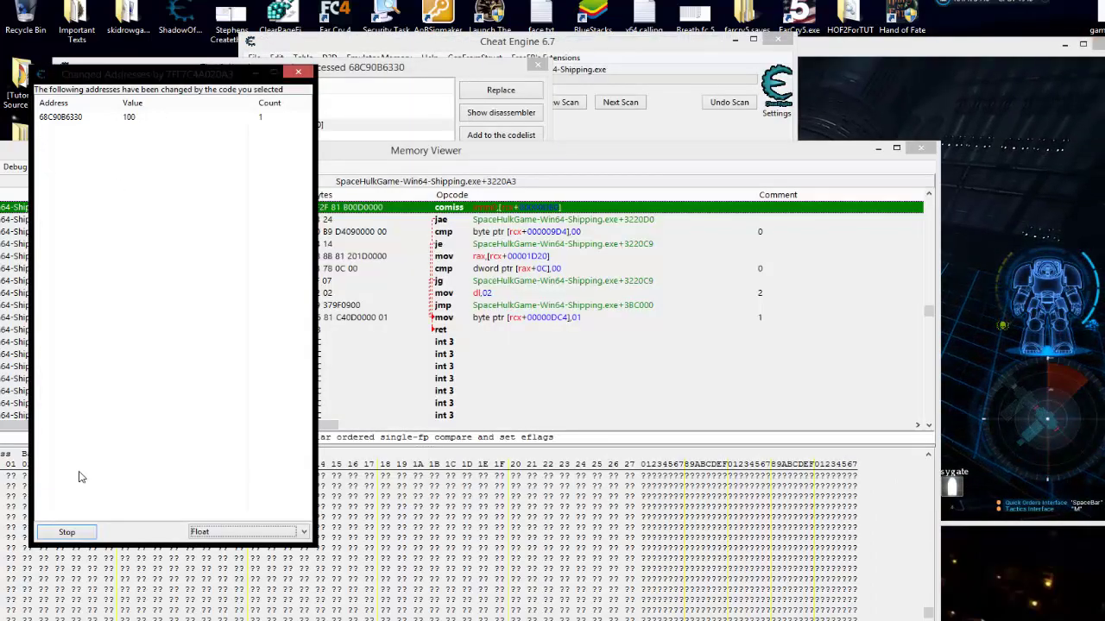
click(67, 532)
click(63, 535)
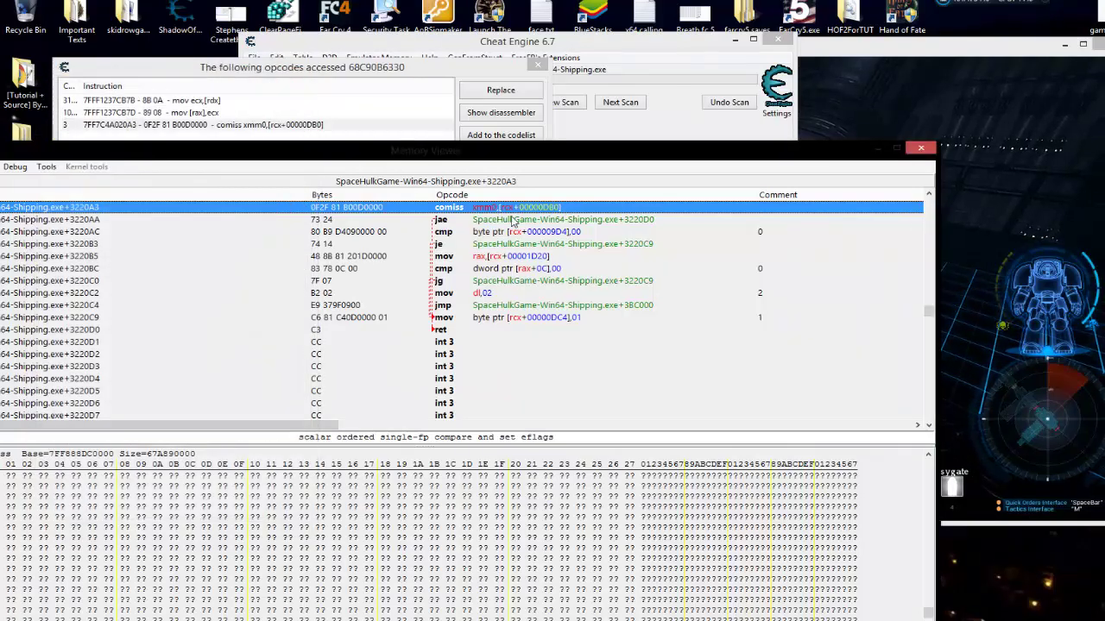
Generate an AOB Injection script on the comiss instruction at SpaceHulkGame-Win64-Shipping.exe+3220A3 with the symbol name stamina1
drag(533, 151, 582, 165)
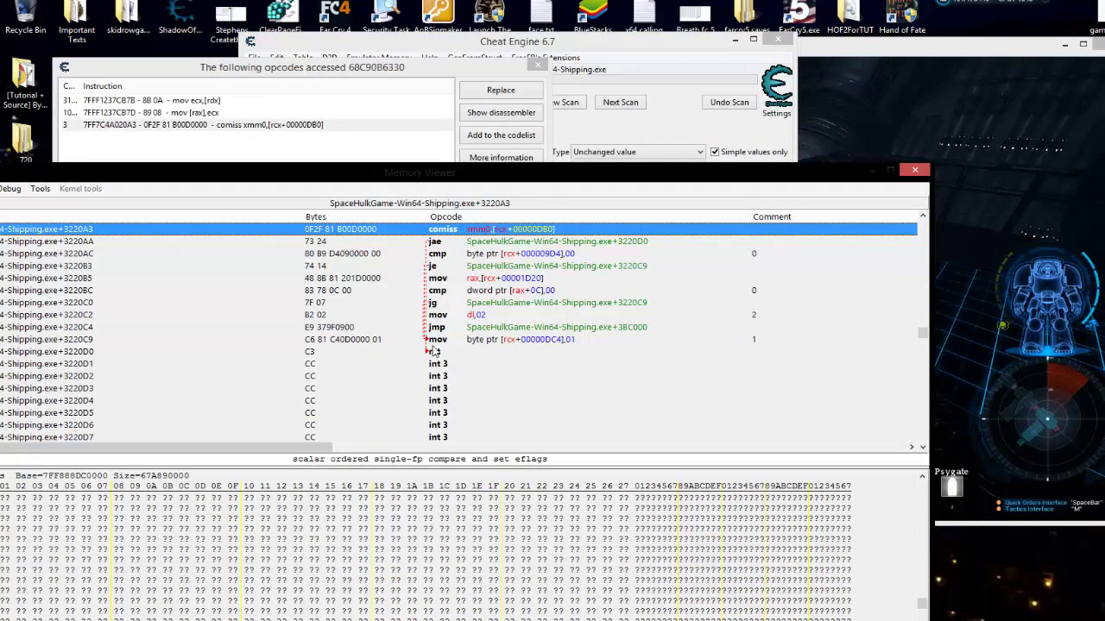
scroll(517, 259, up, 2)
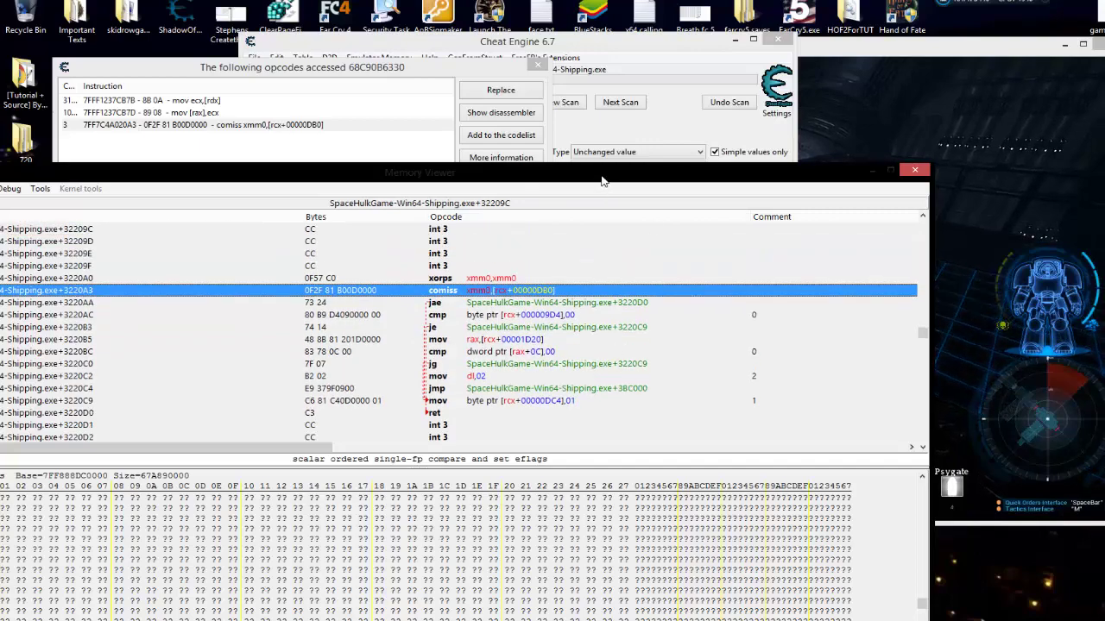
drag(603, 175, 630, 108)
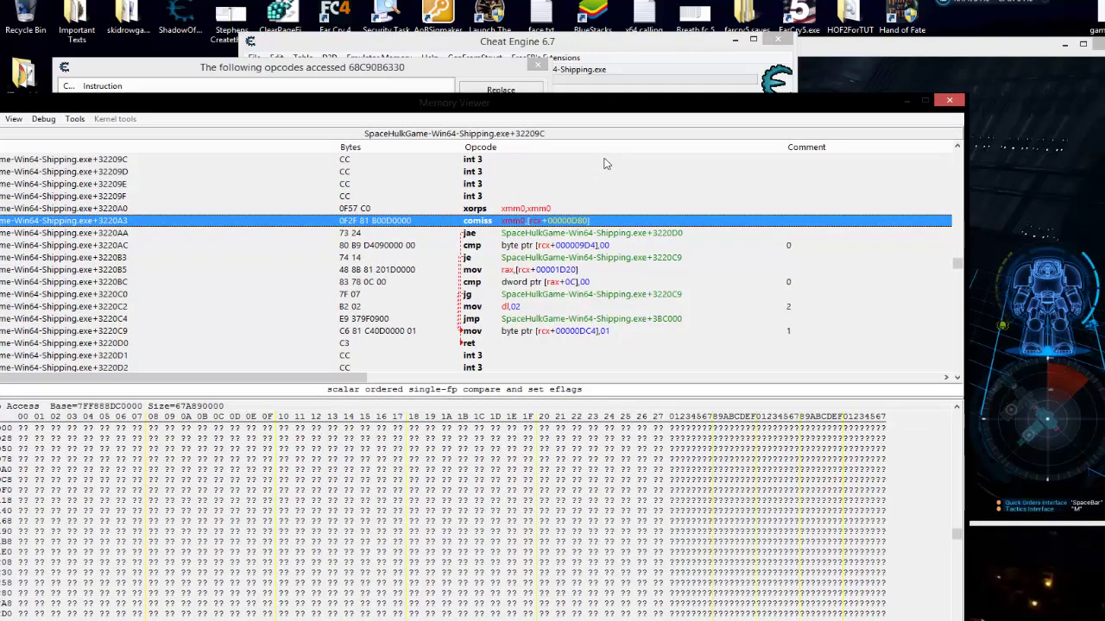
scroll(604, 166, up, 1)
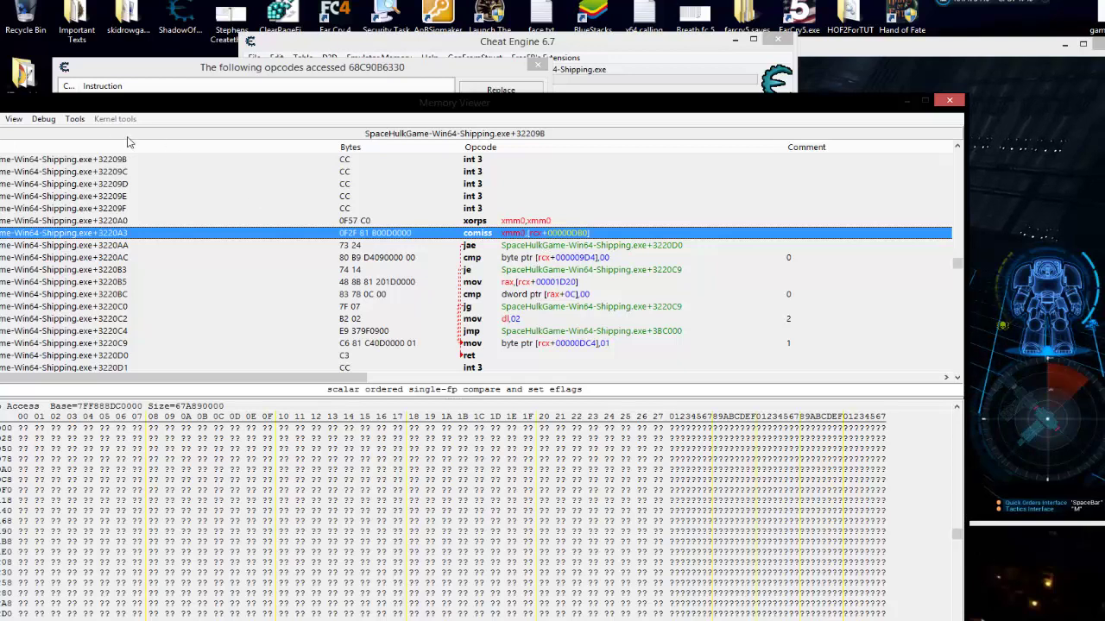
click(75, 118)
click(129, 388)
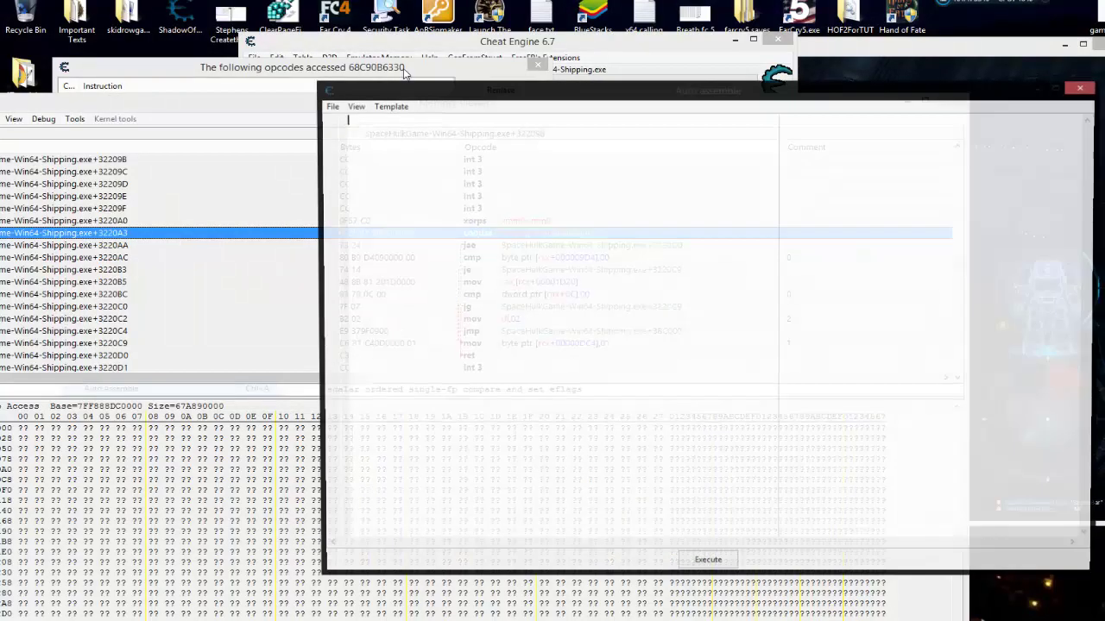
click(390, 106)
click(454, 179)
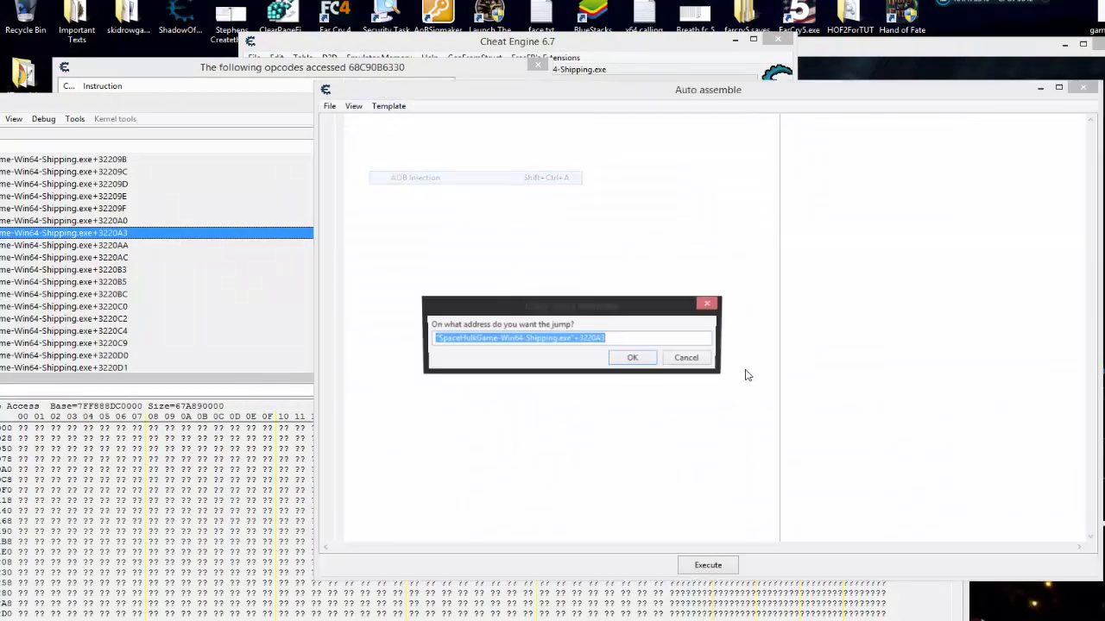
click(649, 363)
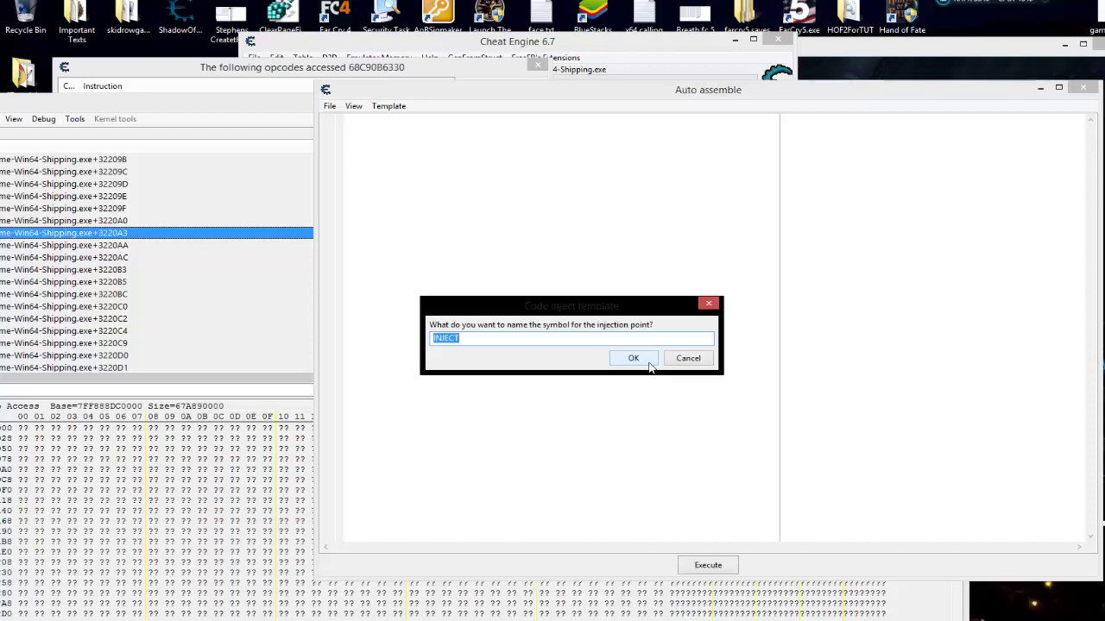
text(stamina1)
click(639, 359)
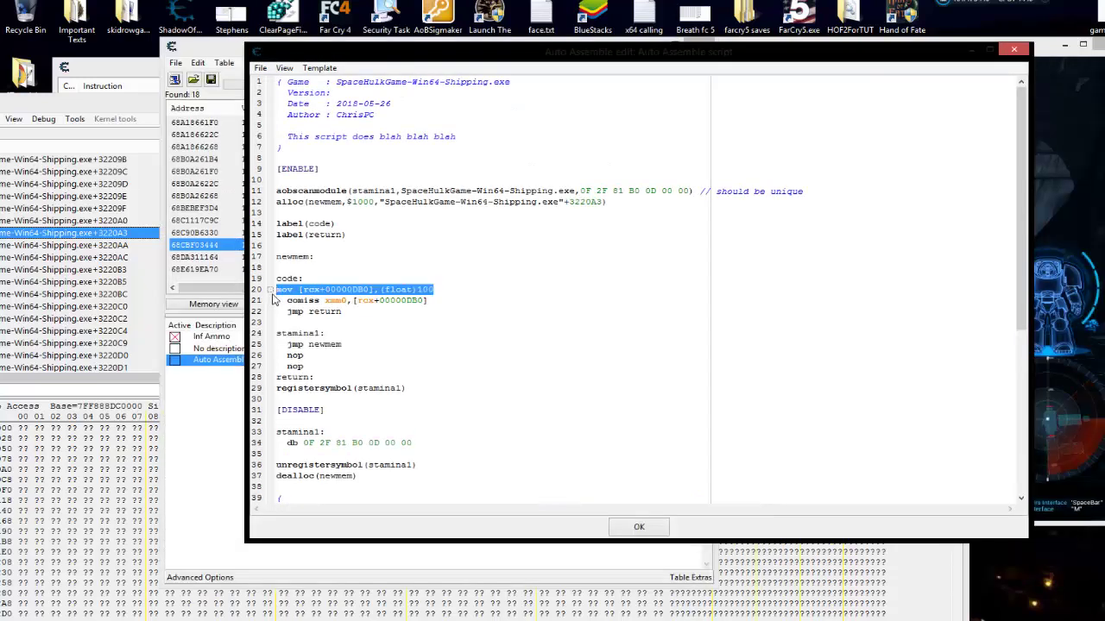
Delete the mov [rcx+00000DB0],(float)100 line and add label(stam1) and registersymbol(stam1) below label(return)
key(Delete)
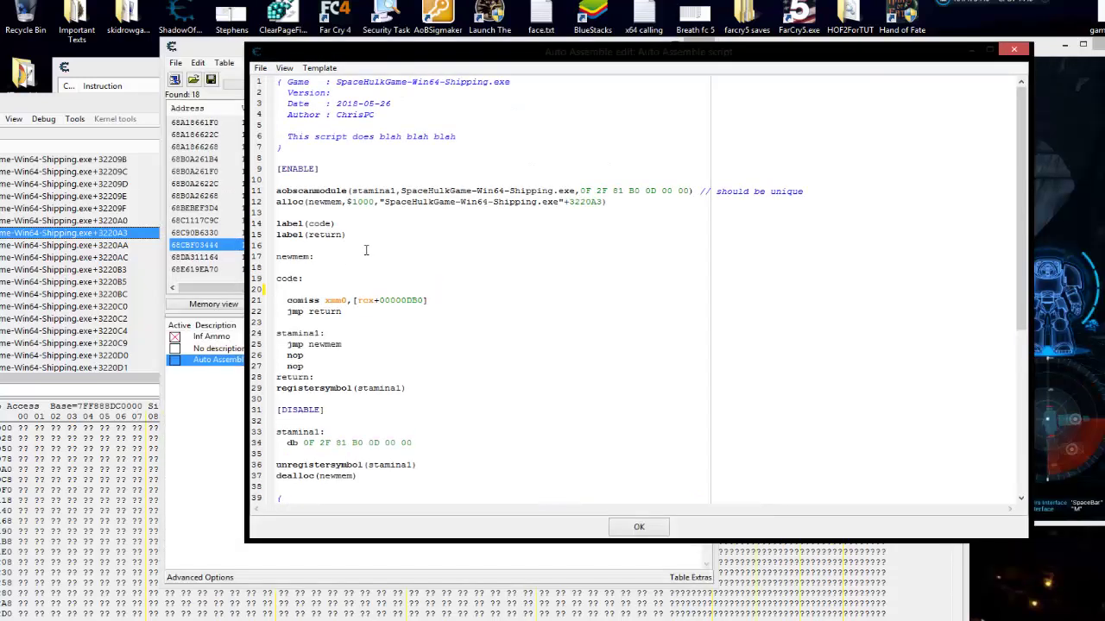
click(368, 242)
key(Return)
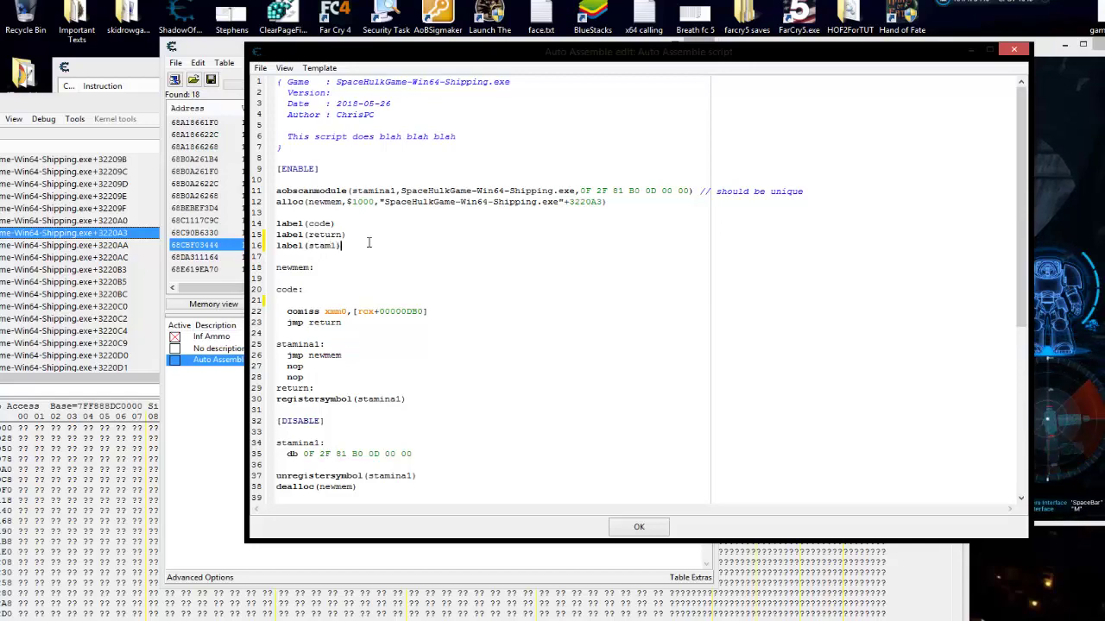
key(Return)
text(regist)
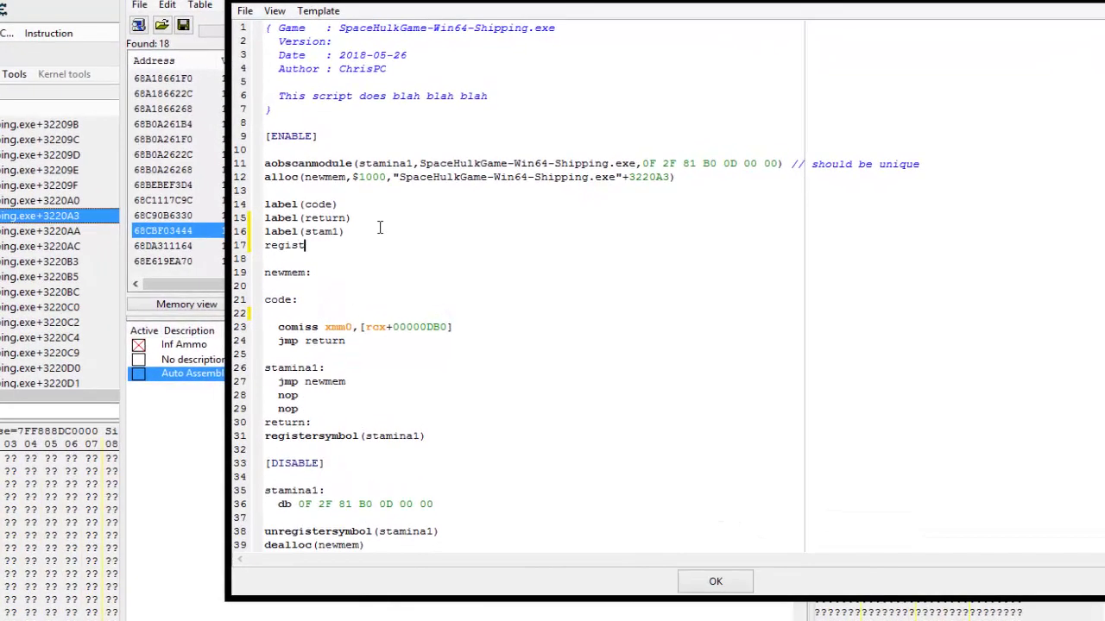
text(ersymbol(stam1))
Add unregistersymbol(stam1) below unregistersymbol(stamina1) in the DISABLE section, reusing the copied registersymbol line
drag(405, 246, 264, 248)
right_click(321, 251)
click(382, 275)
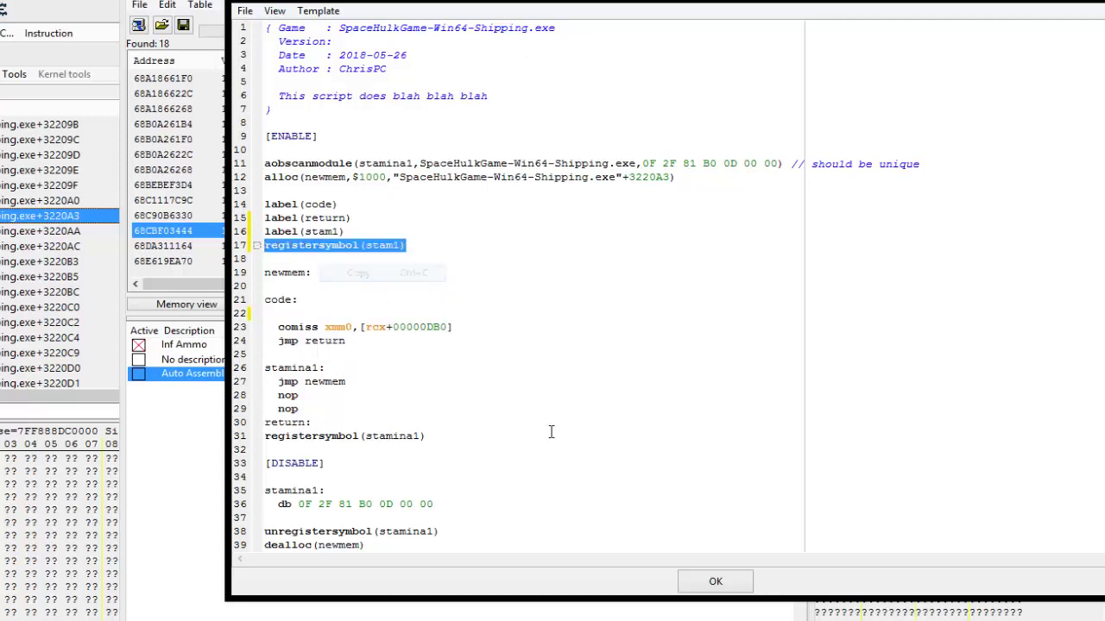
scroll(492, 173, down, 3)
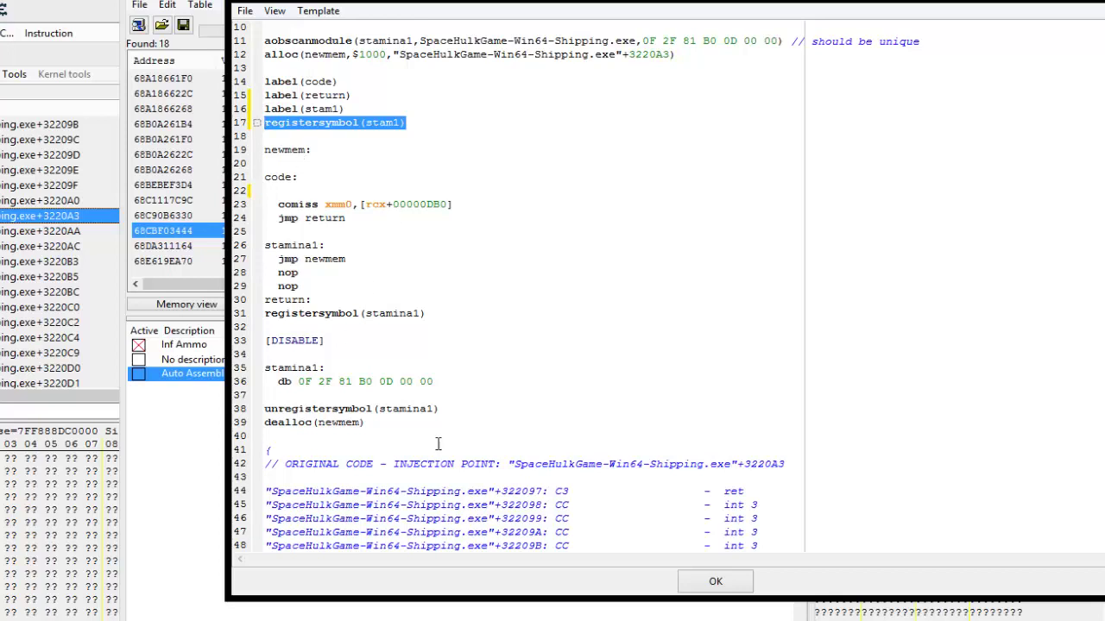
click(465, 411)
key(Return)
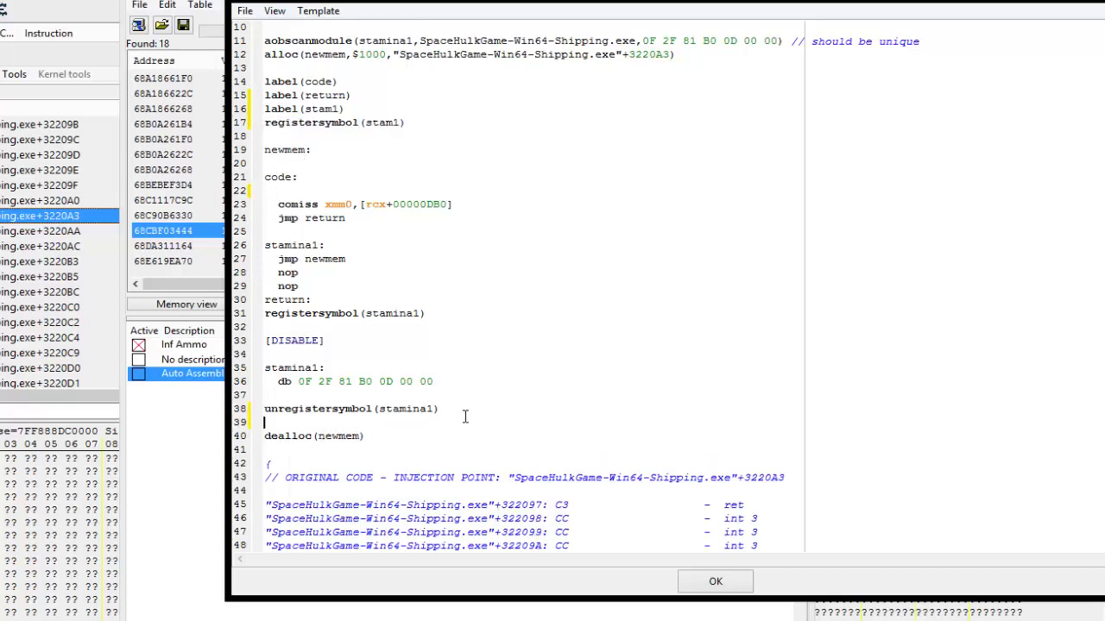
text(un)
key(ctrl+v)
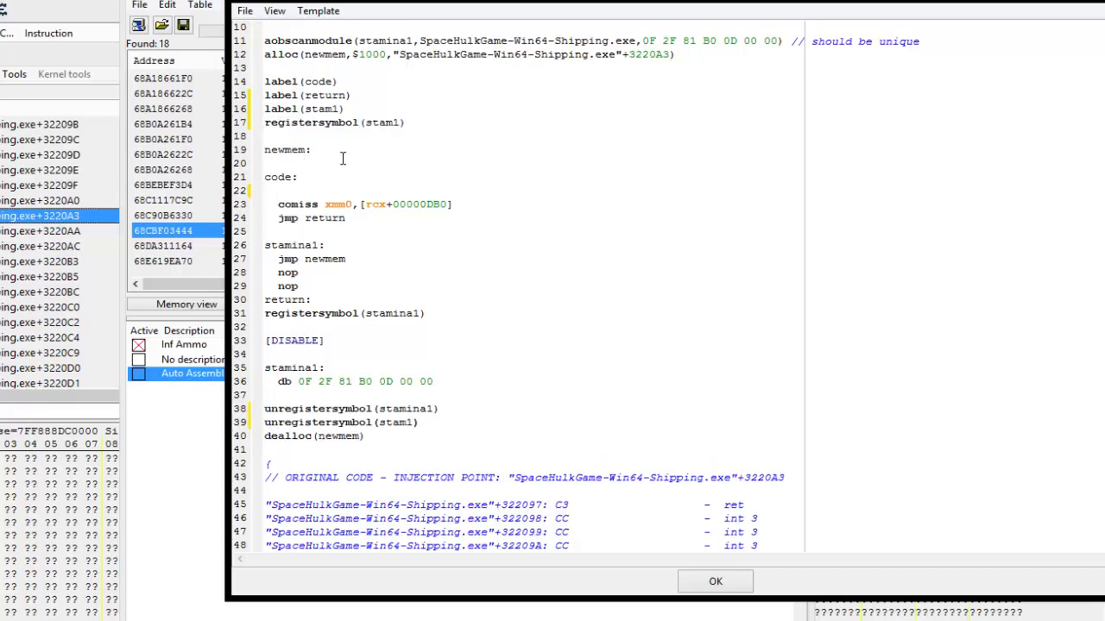
Define the stam1: label with dd 0 between jmp return and the stamina1: block
click(367, 223)
key(Return)
key(Return)
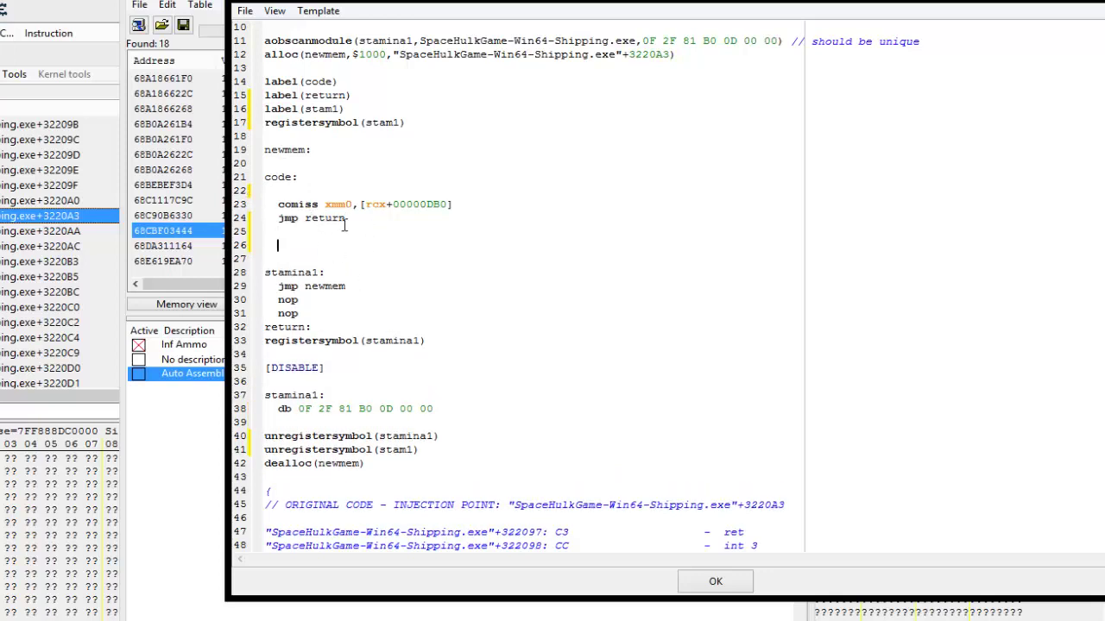
key(Up)
key(Up)
click(337, 249)
text(stam1:)
key(Return)
text(dd 0)
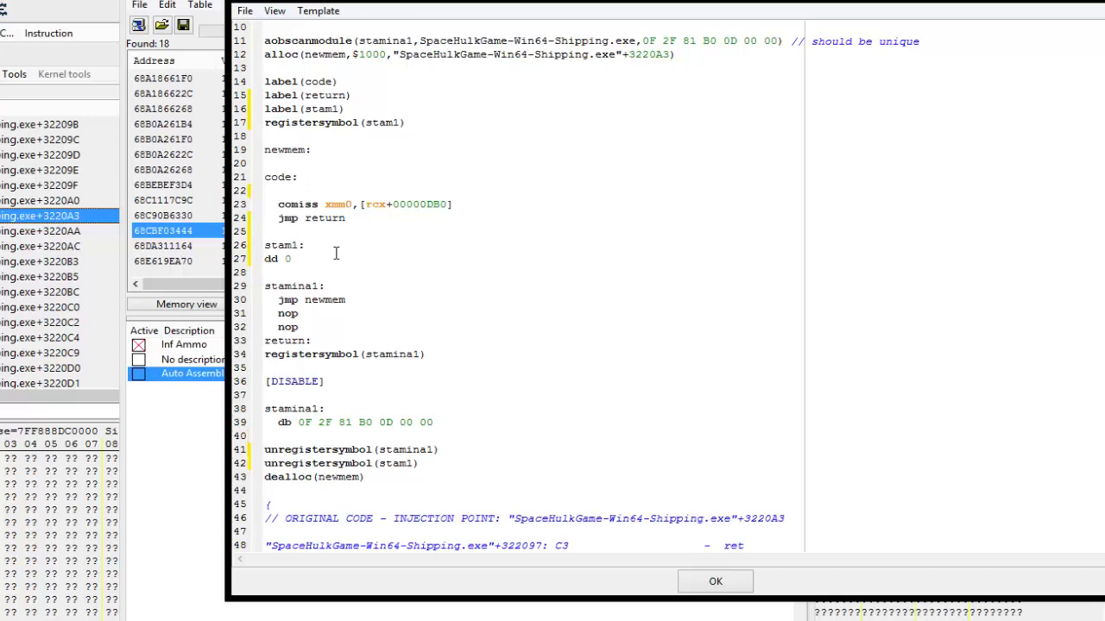
Examine the RCX register value recorded for the comiss xmm0,[rcx+00000DB0] instruction in the accessed-opcodes list
drag(305, 246, 278, 259)
click(325, 192)
double_click(375, 205)
drag(59, 7, 41, 0)
click(250, 74)
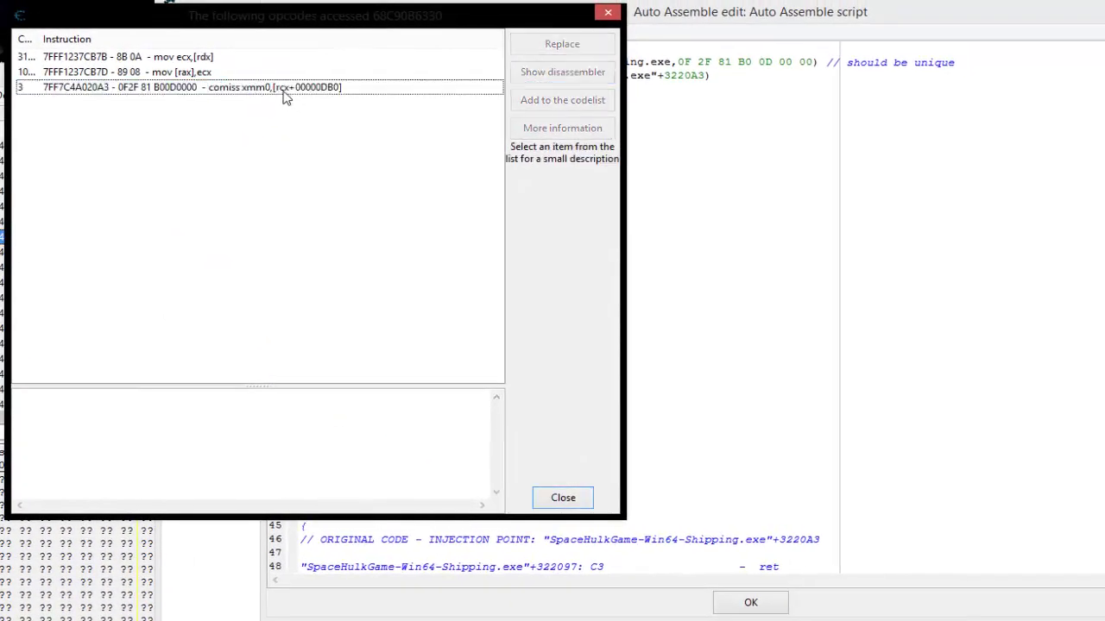
click(283, 90)
scroll(127, 453, down, 2)
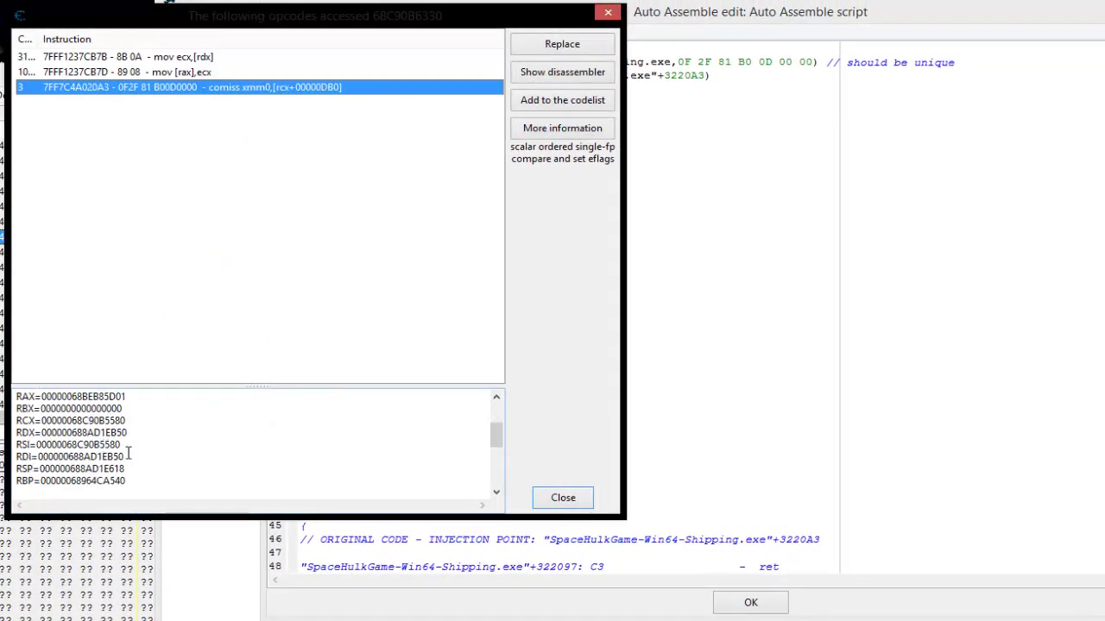
drag(128, 421, 76, 429)
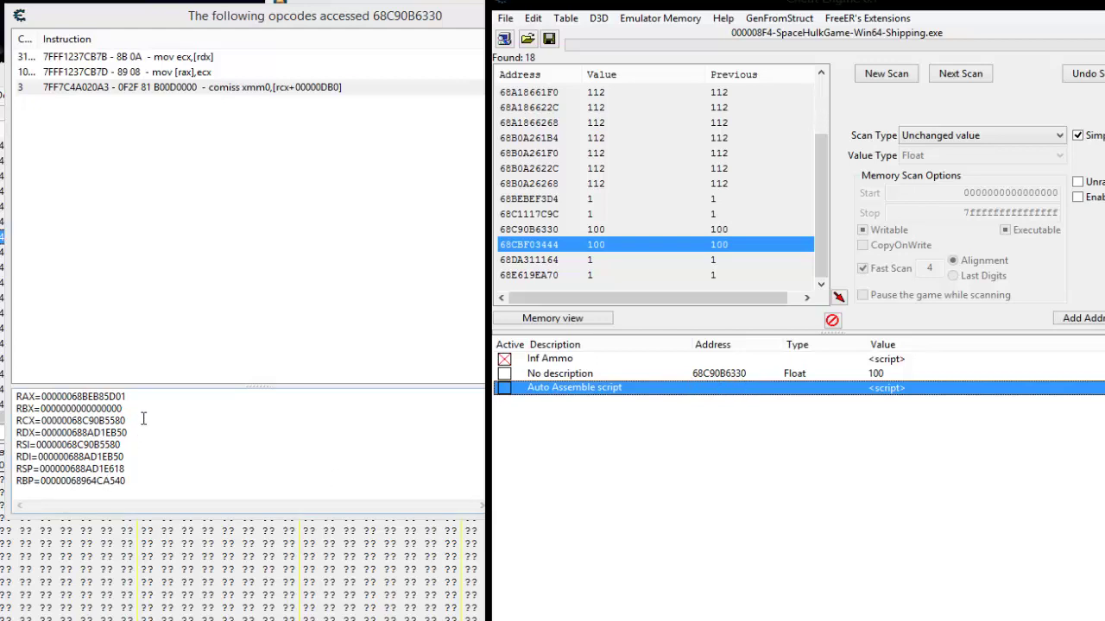
drag(127, 421, 83, 422)
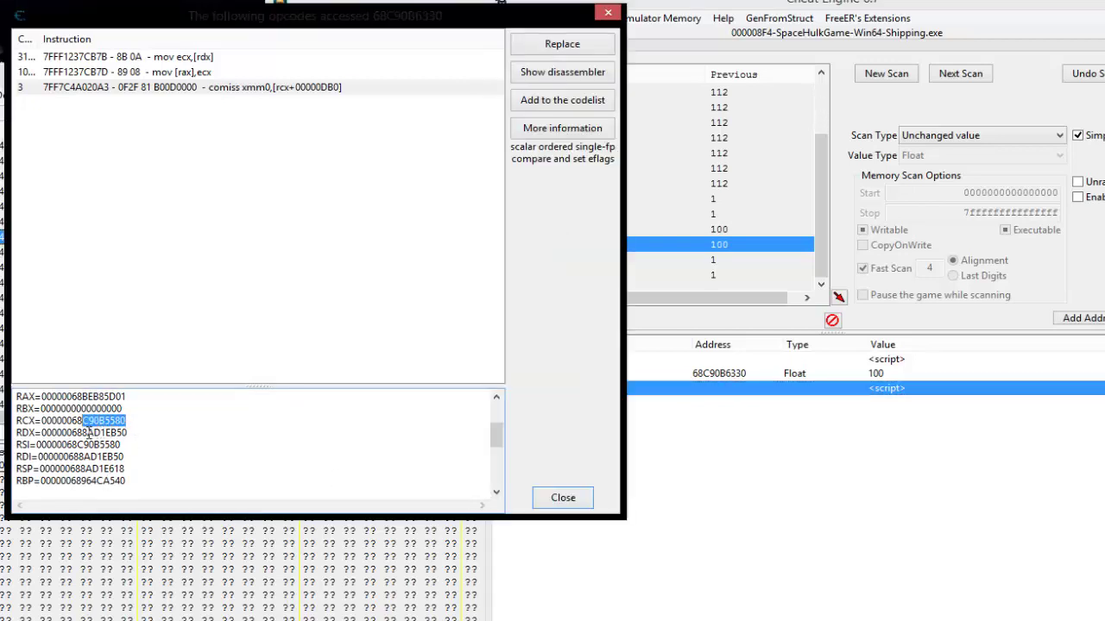
click(134, 422)
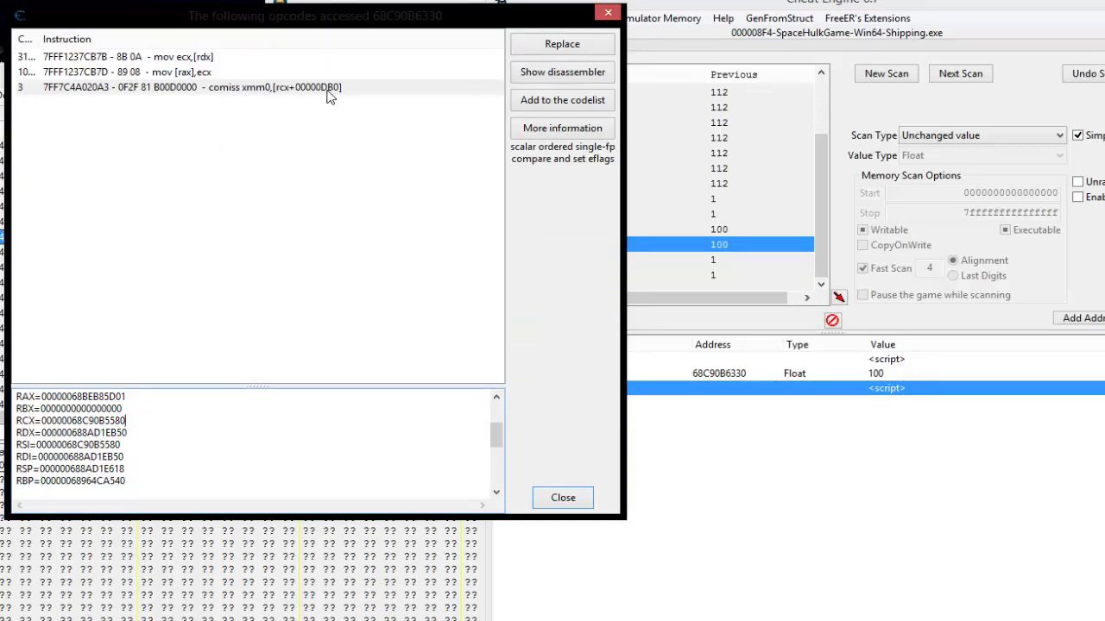
Insert mov [stam1],rcx directly above the comiss xmm0,[rcx+00000DB0] line in the script's code: section
click(758, 373)
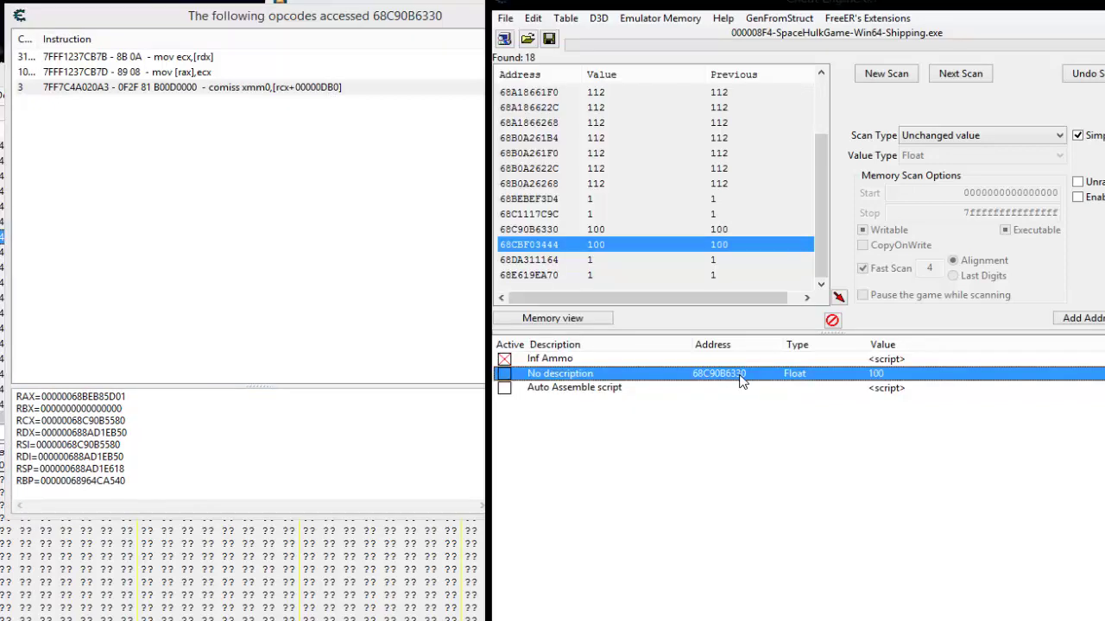
click(753, 449)
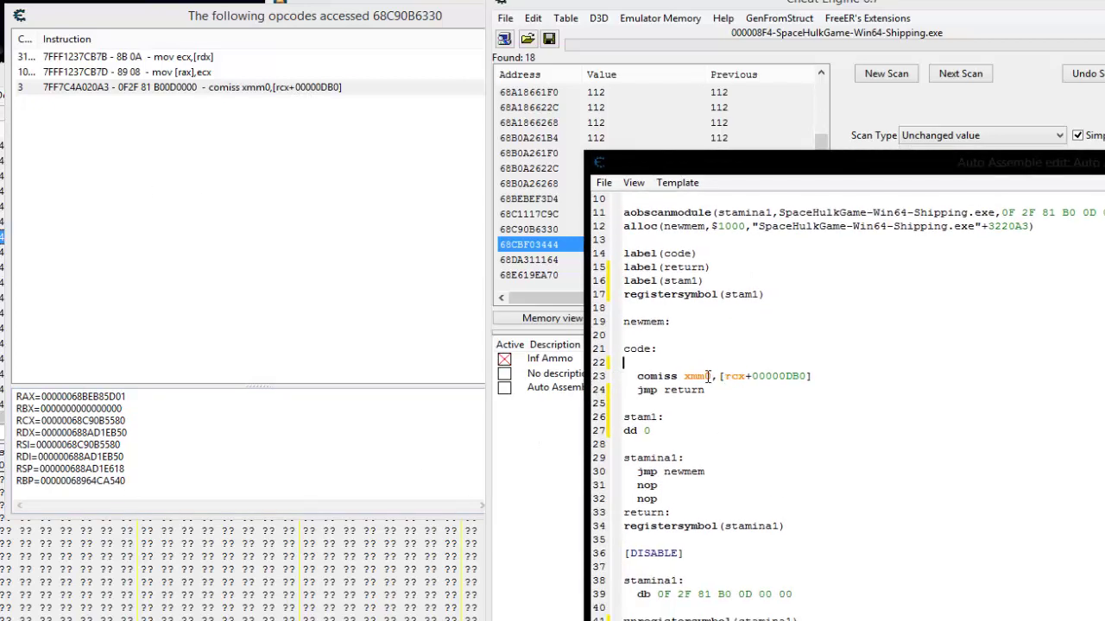
text(mov [stam1],rcx)
drag(773, 164, 545, 90)
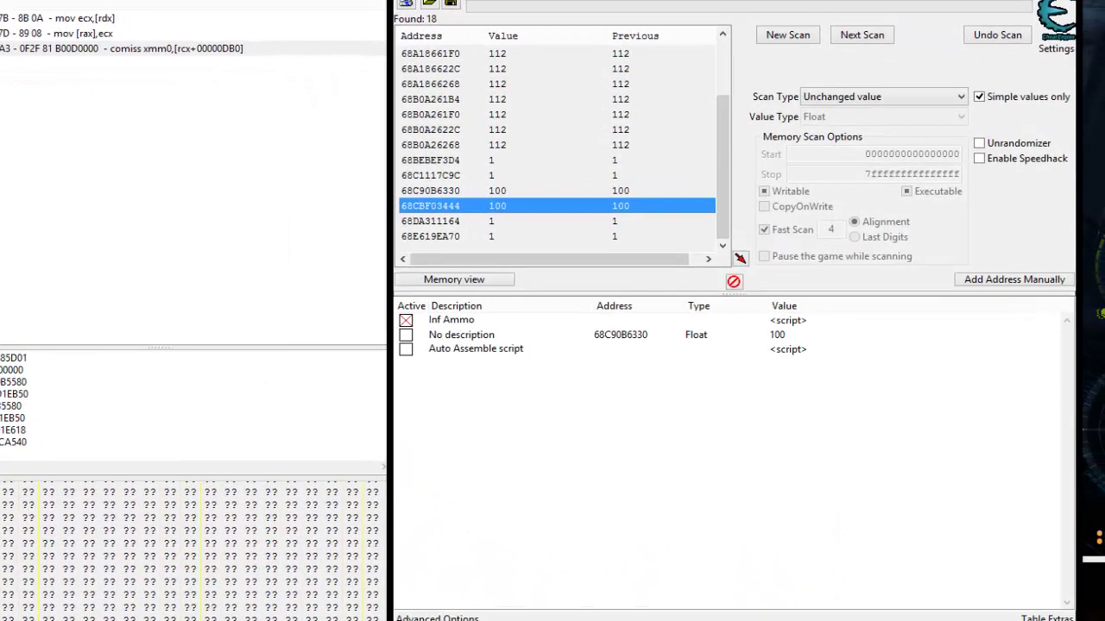
Rename the Auto Assemble script entry to Stamina lookup and activate it
double_click(456, 349)
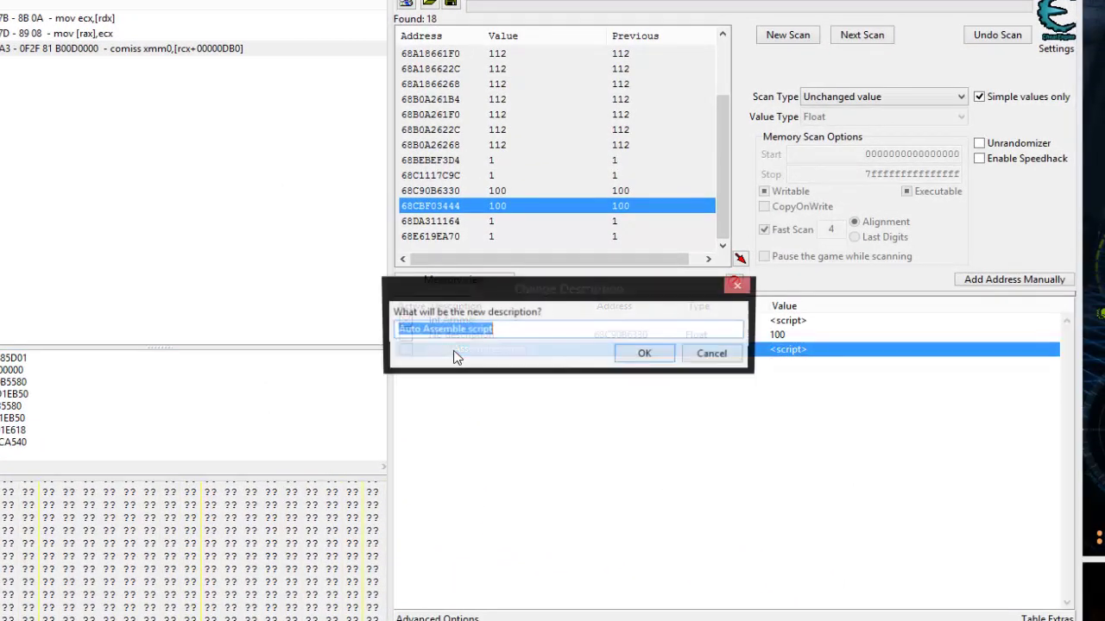
key(BackSpace)
text(Stamina l)
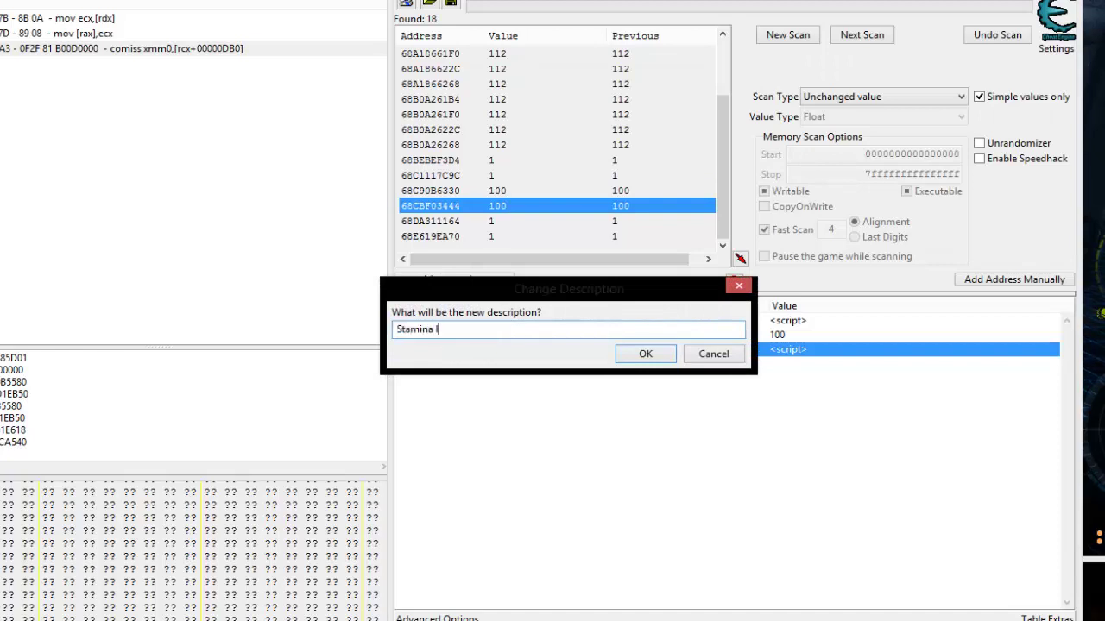
text(ookup)
click(645, 354)
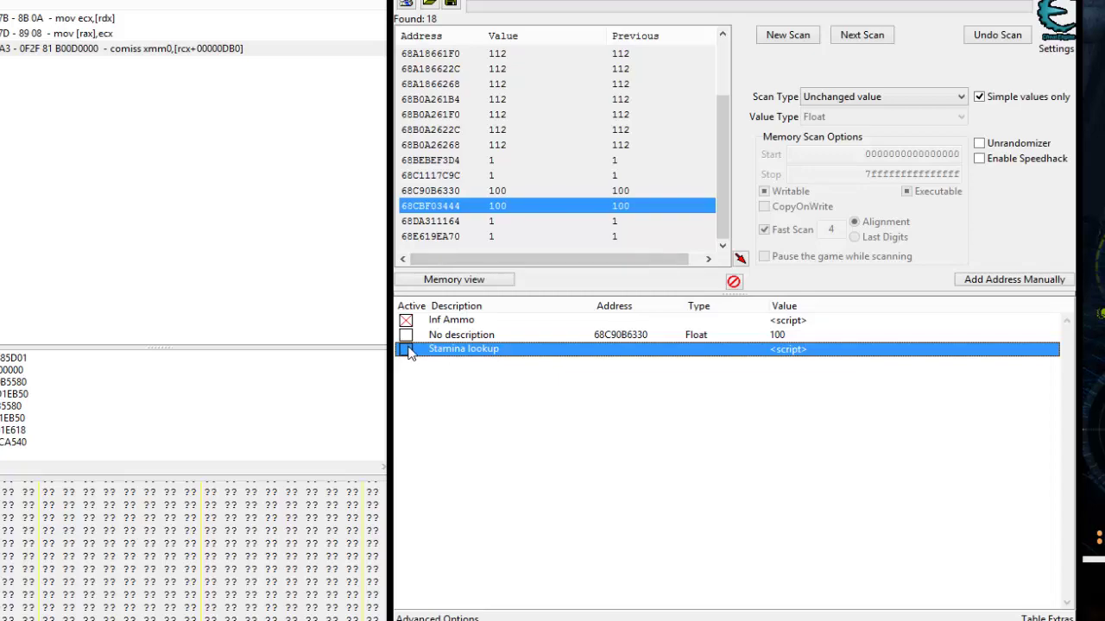
click(1089, 300)
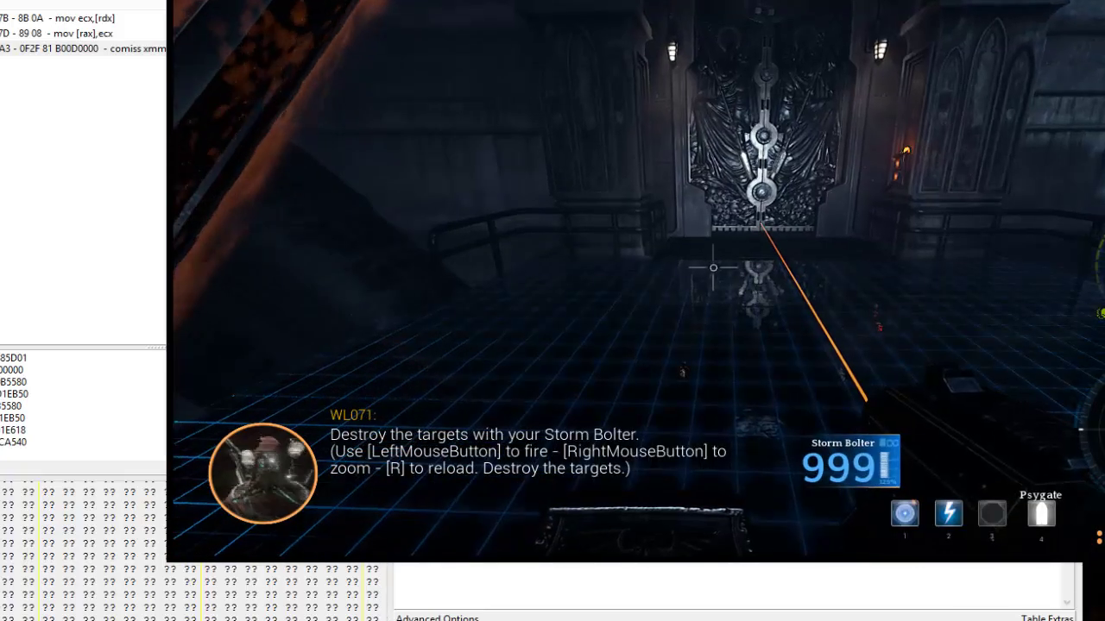
key(alt+Tab)
Add a Float address entry for [stam1]+Db0 described as Stamina Addy and nest it under the Stamina lookup script
double_click(763, 366)
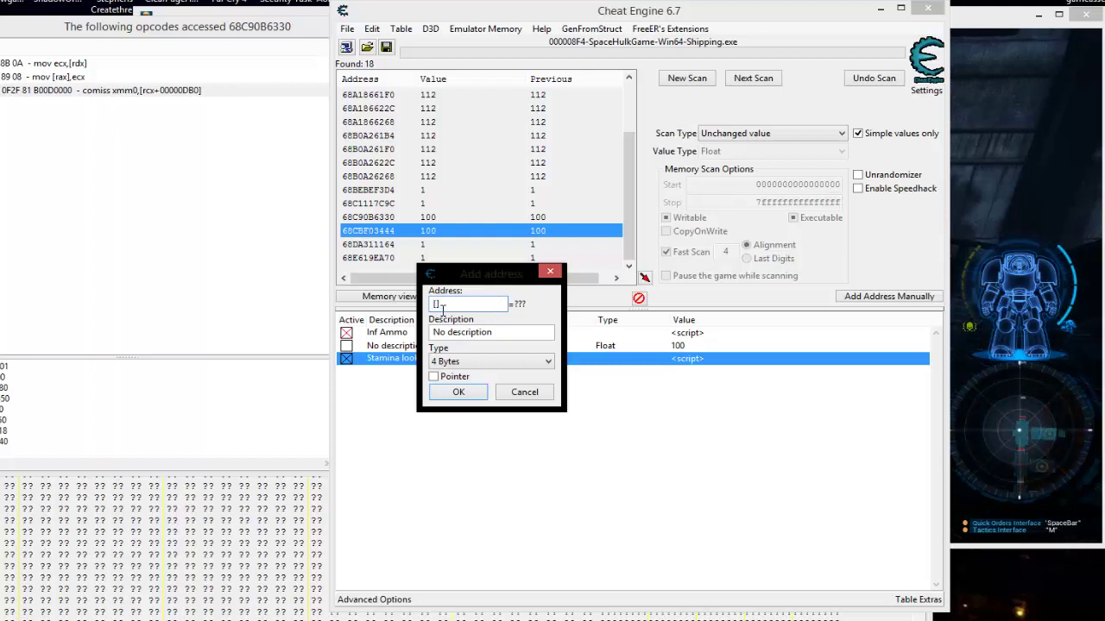
text([stam1]+Db0)
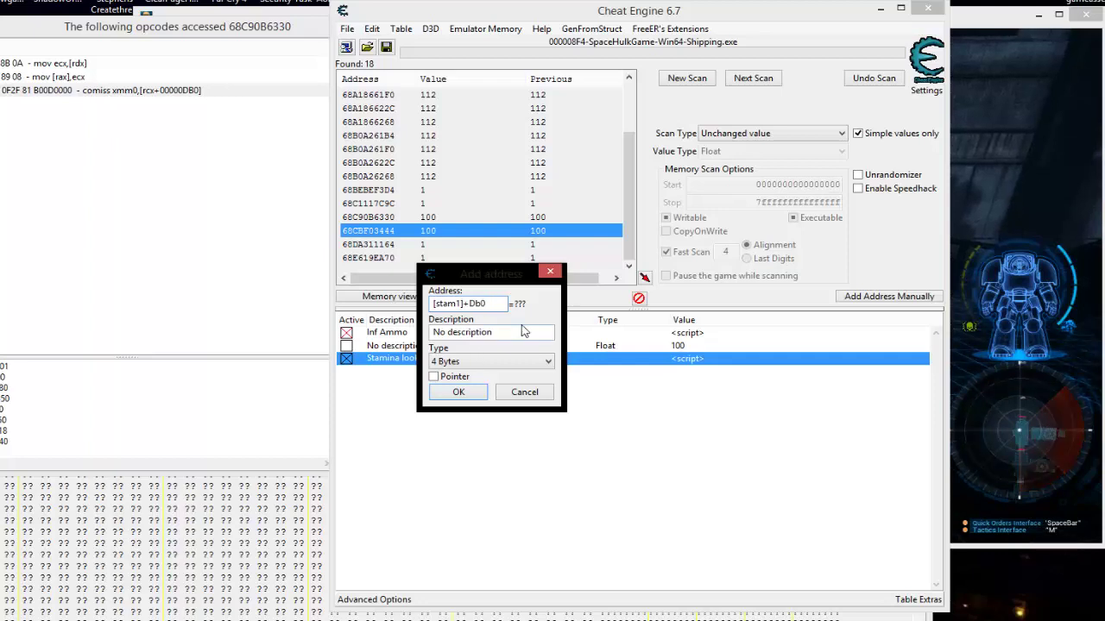
click(485, 361)
click(476, 428)
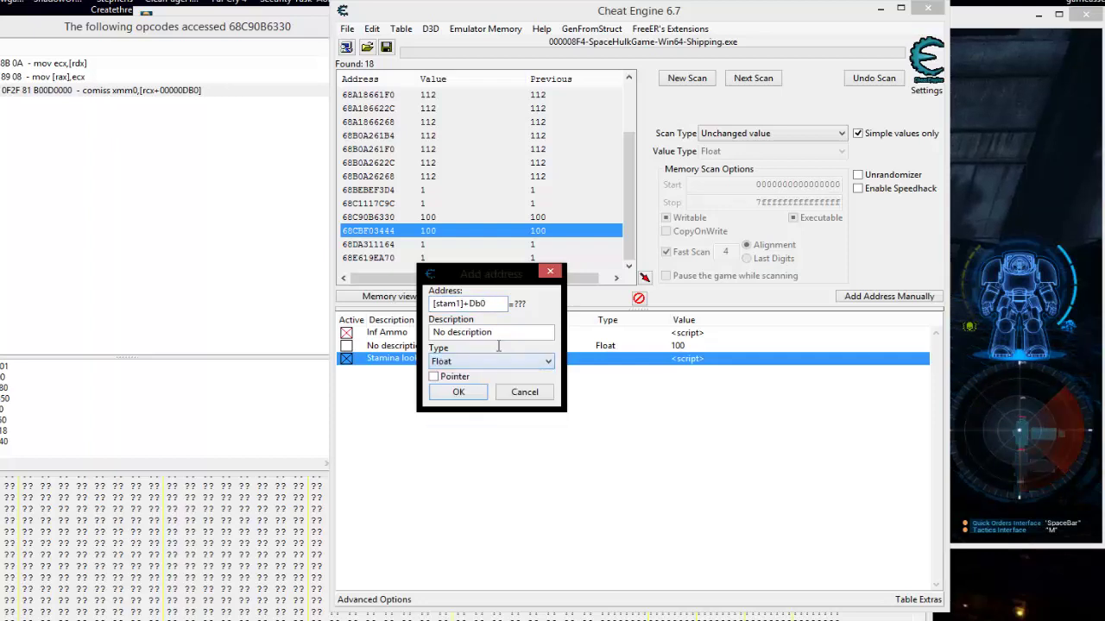
drag(499, 339, 354, 326)
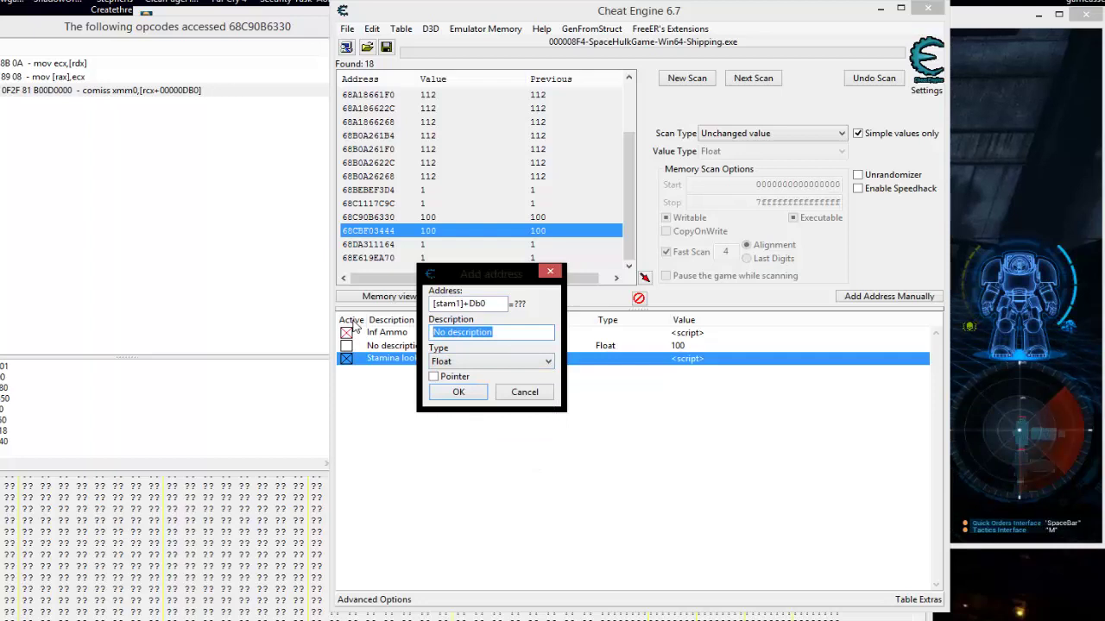
text(Stamina Addy)
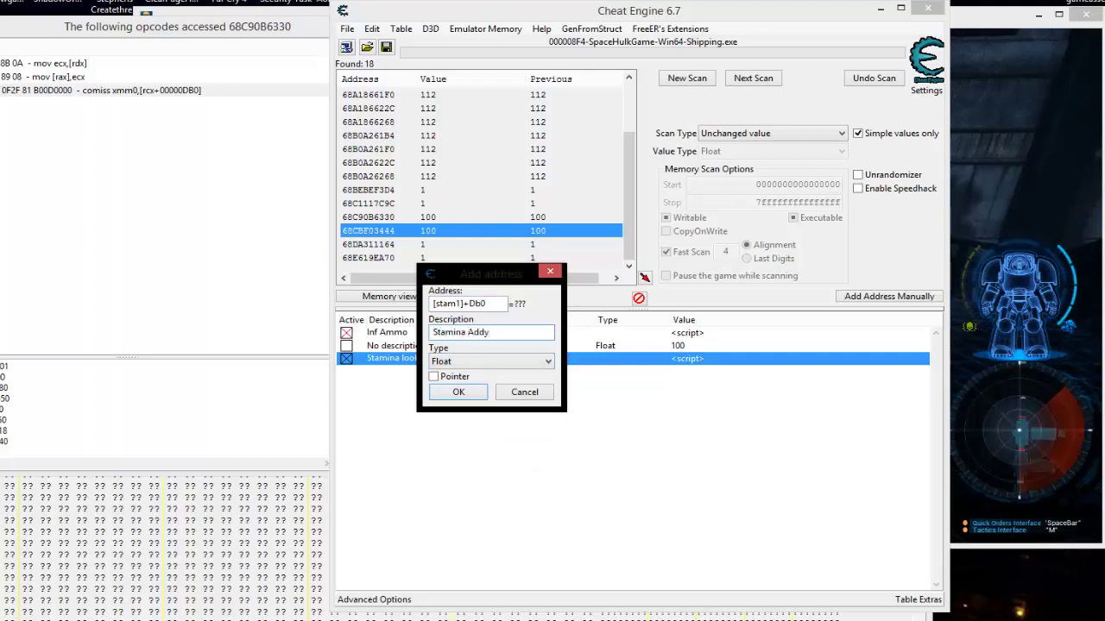
click(446, 392)
click(422, 372)
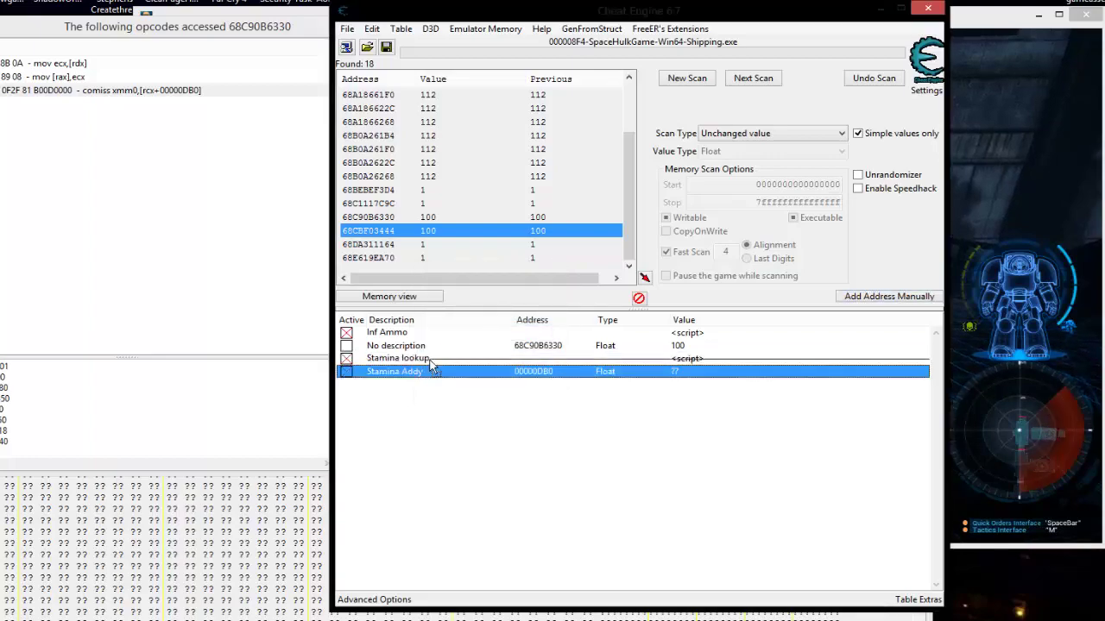
Switch to SpaceHulkGame and sprint to check whether the Stamina Addy address and value follow the player's stamina
drag(787, 12, 231, 51)
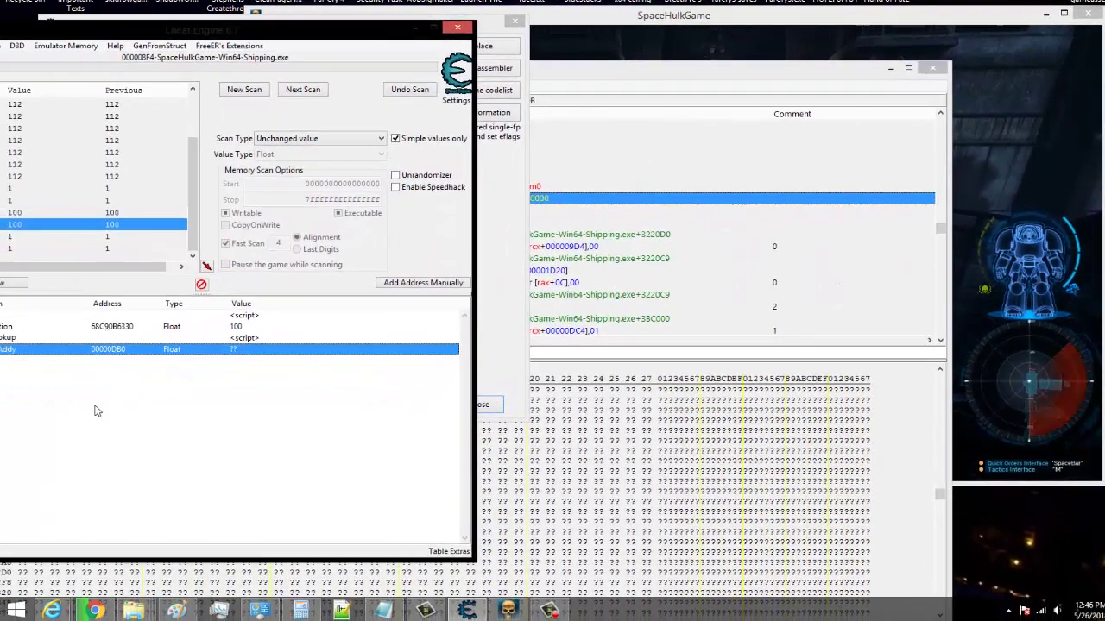
click(4, 442)
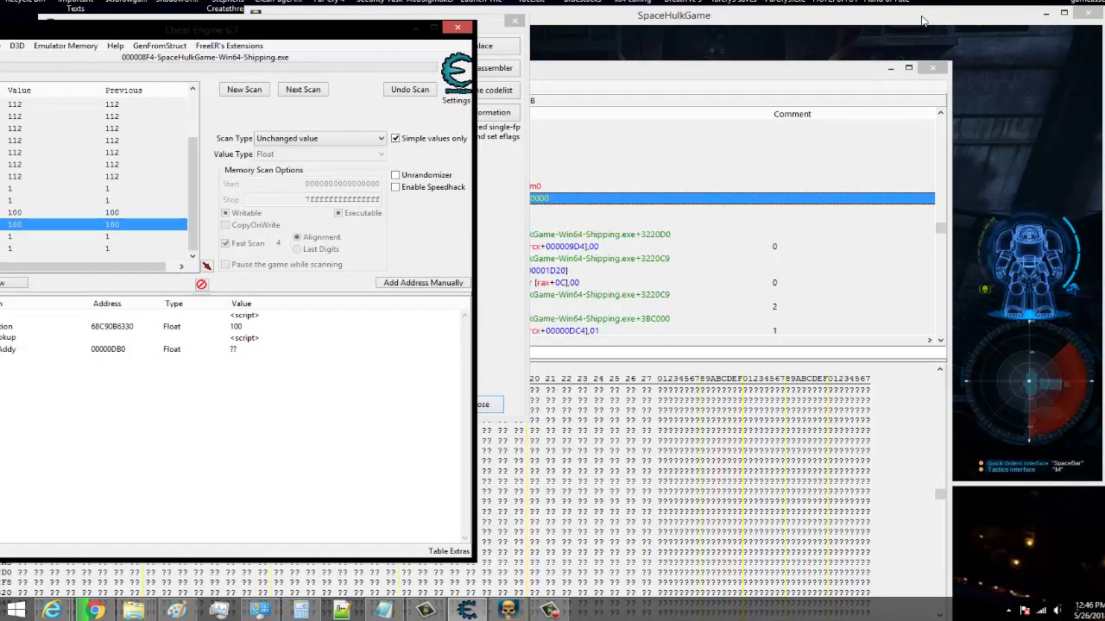
click(922, 21)
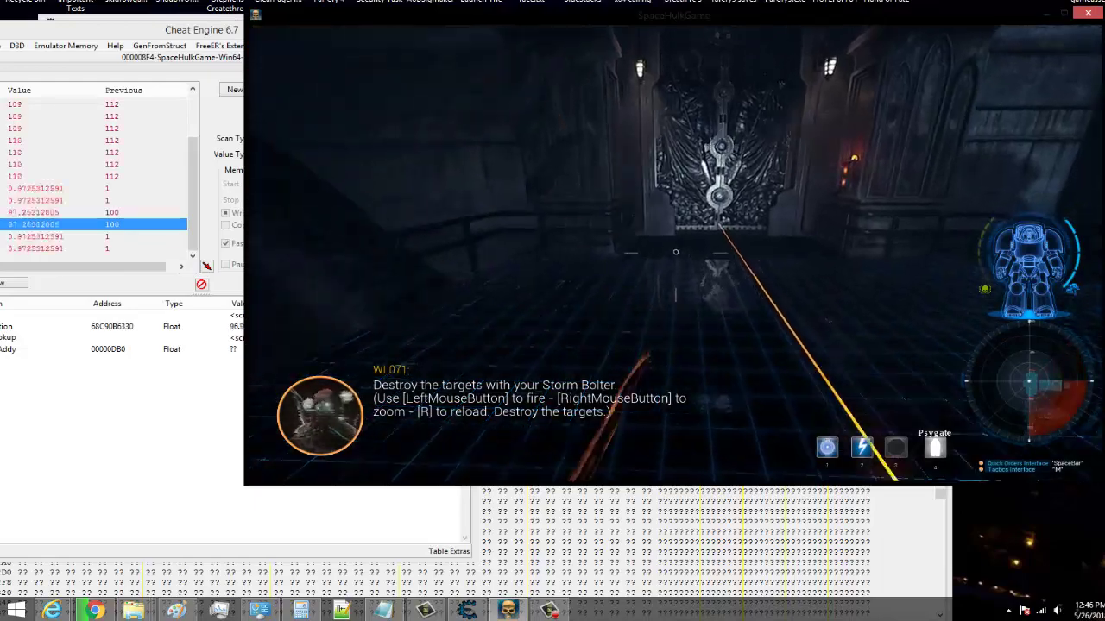
key(shift+w)
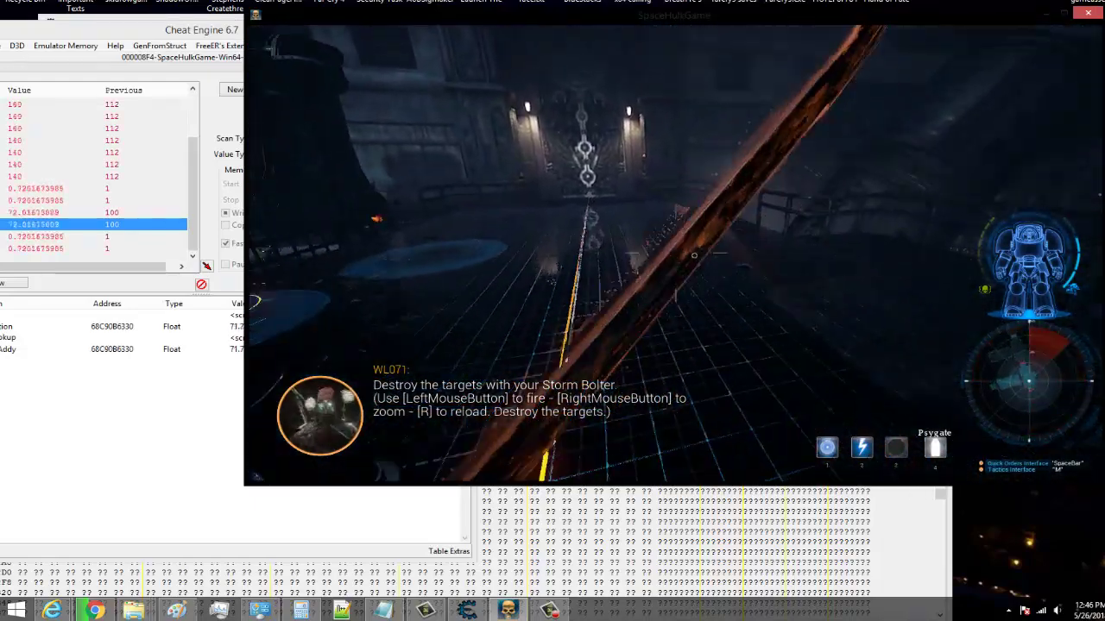
key(w)
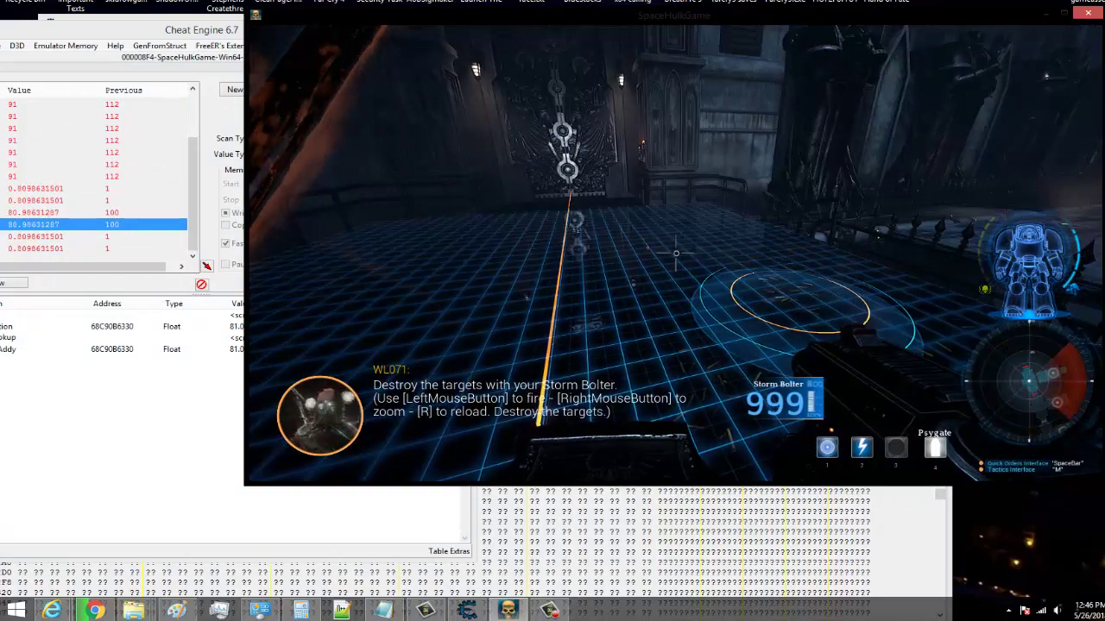
key(alt+Tab)
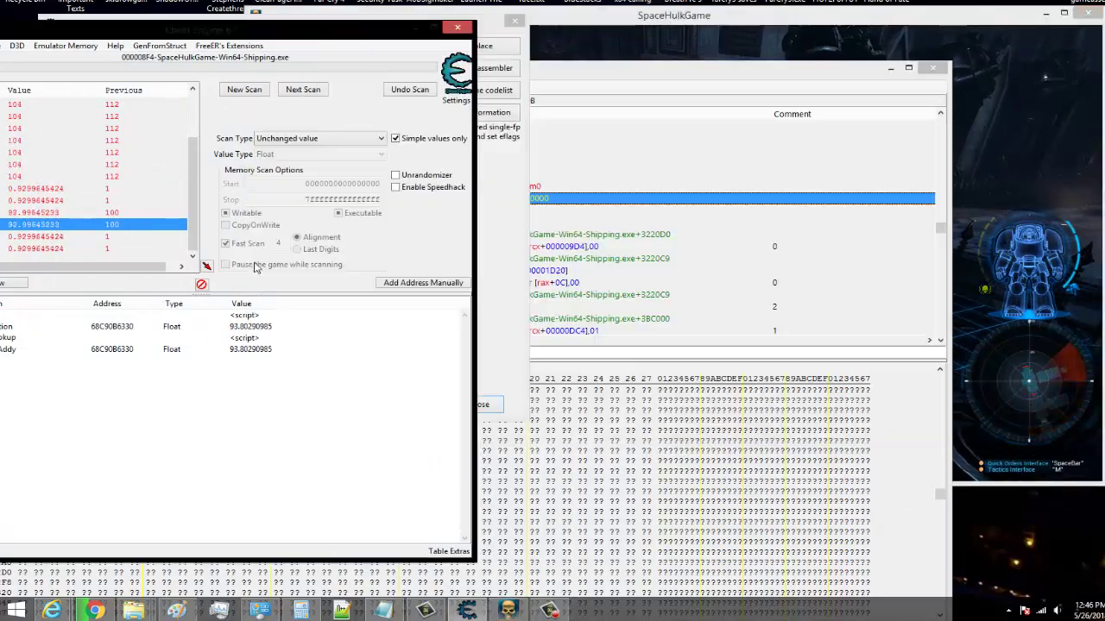
drag(158, 34, 477, 50)
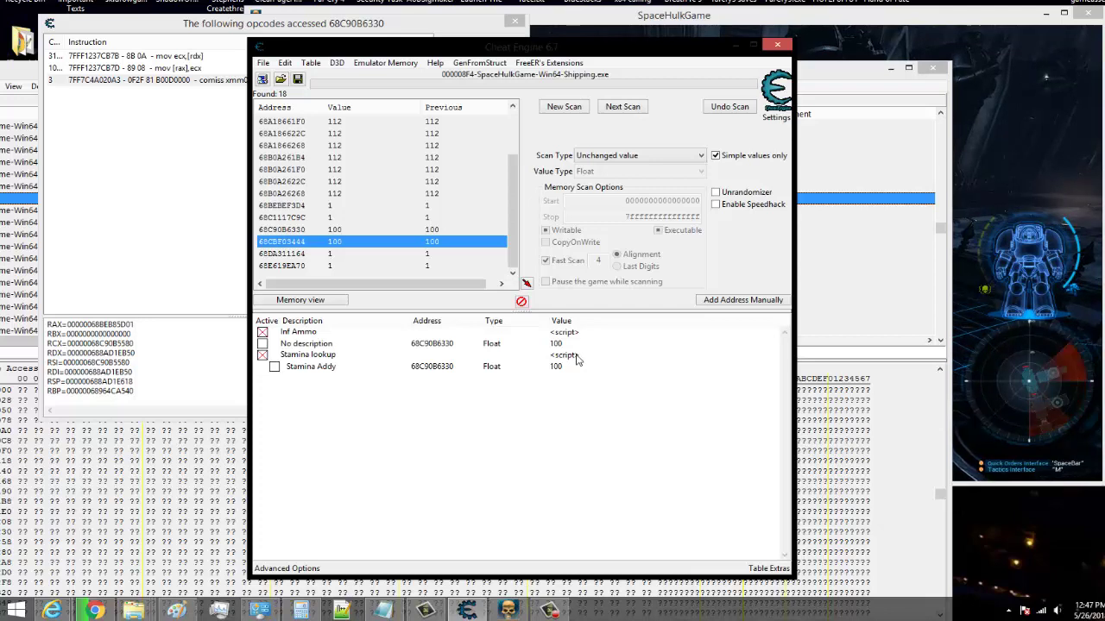
Deactivate the Stamina lookup script and open its code for editing
click(259, 358)
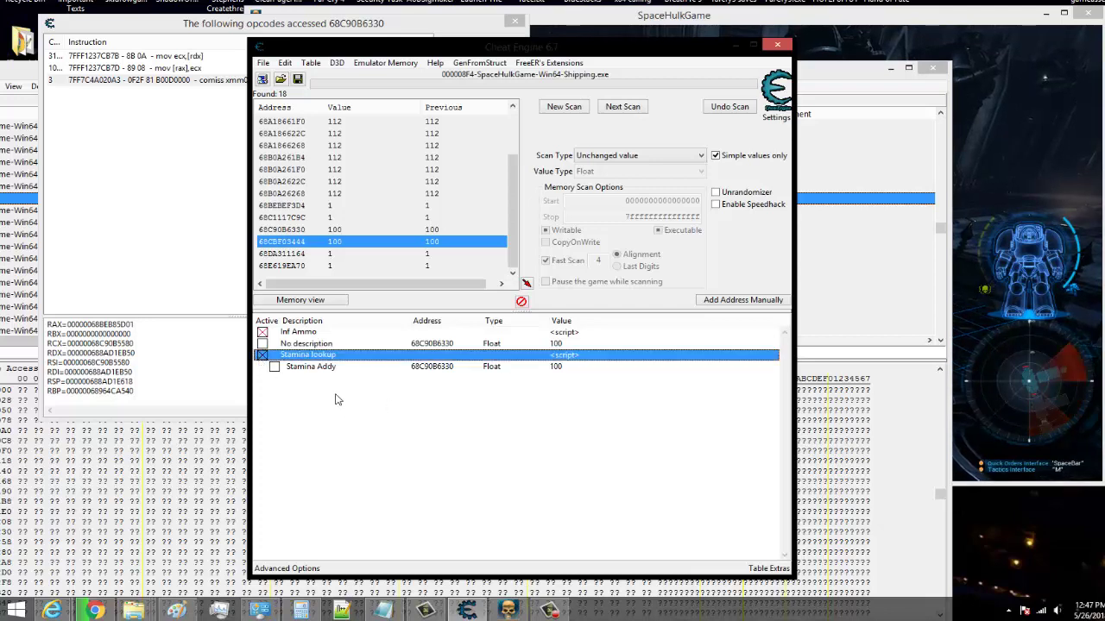
click(262, 355)
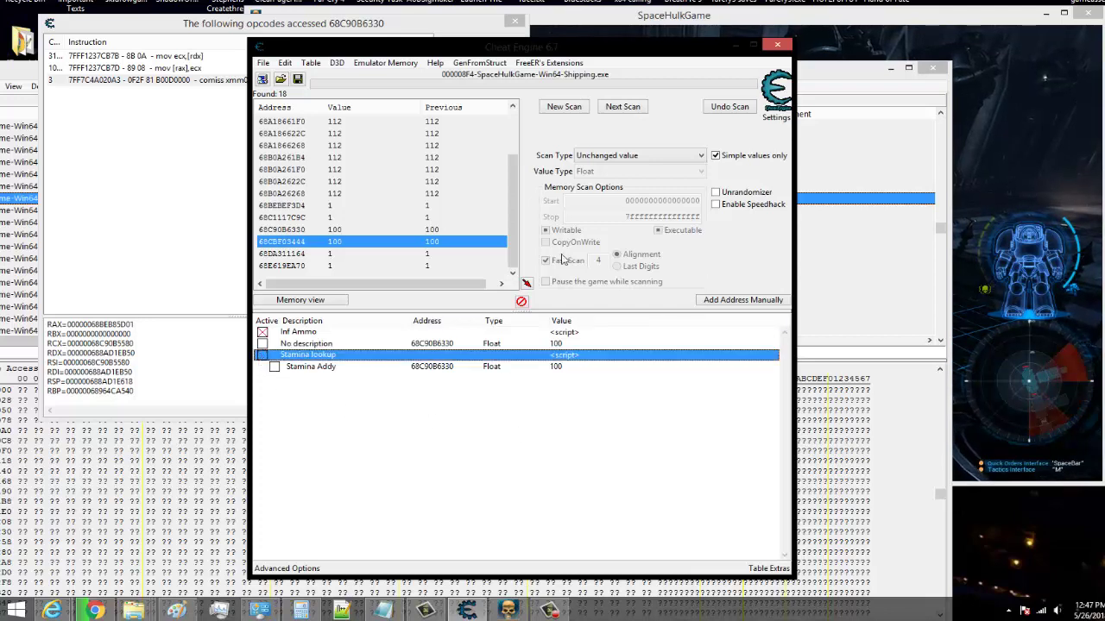
double_click(574, 360)
Look over the x64dbg and HxD tutorial's YouTube page, and return to the mov [stam1],rcx line in the Stamina lookup script
mouse_move(556, 613)
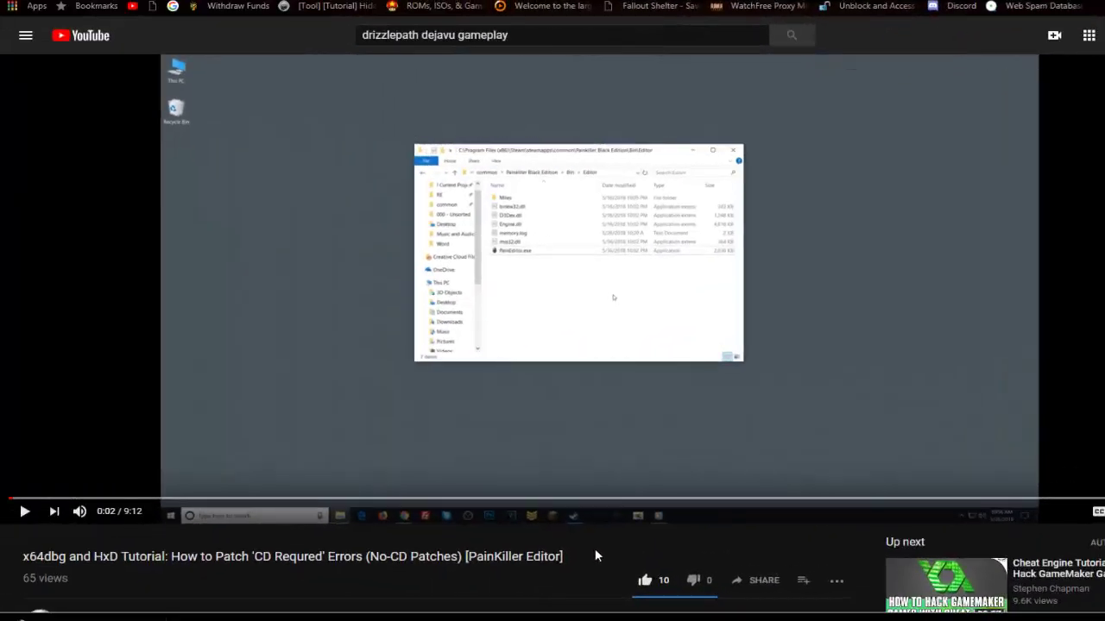
scroll(595, 552, down, 2)
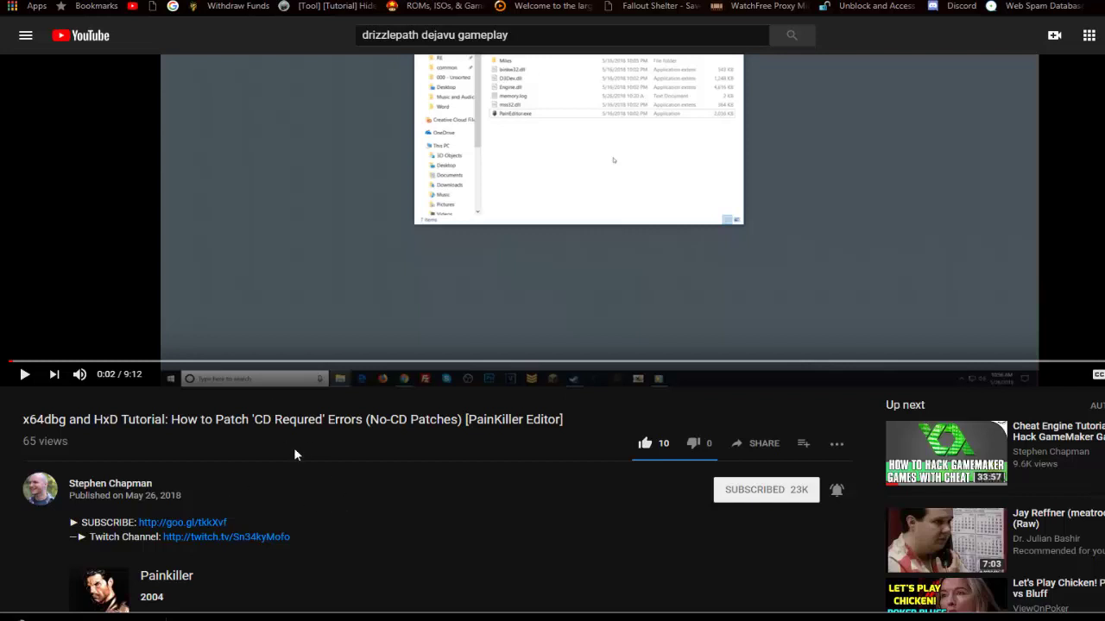
scroll(474, 501, up, 2)
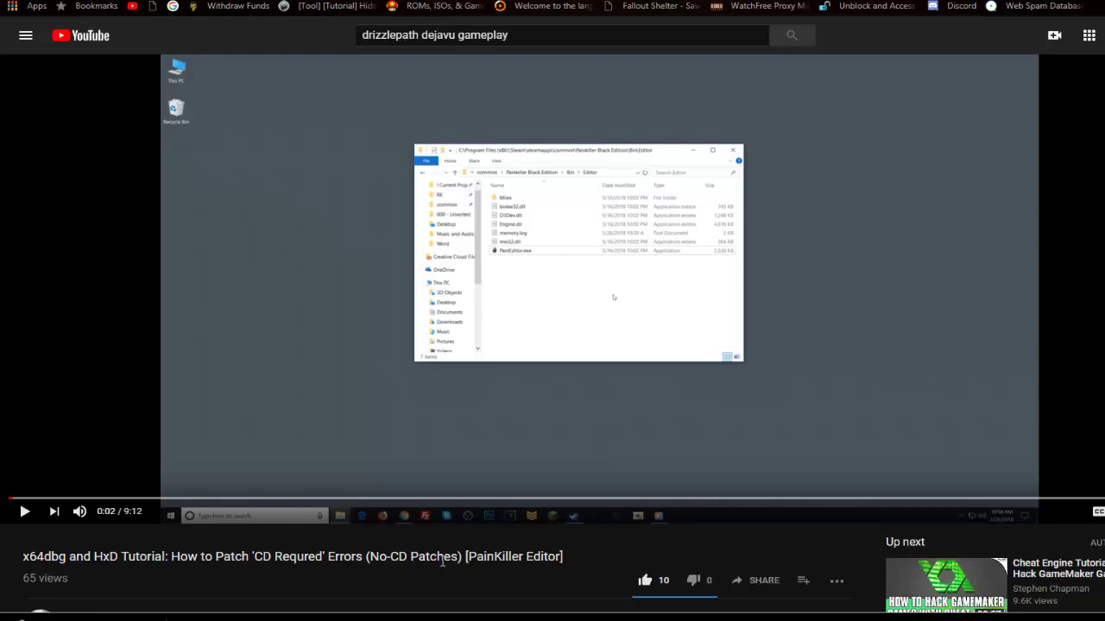
scroll(455, 568, down, 2)
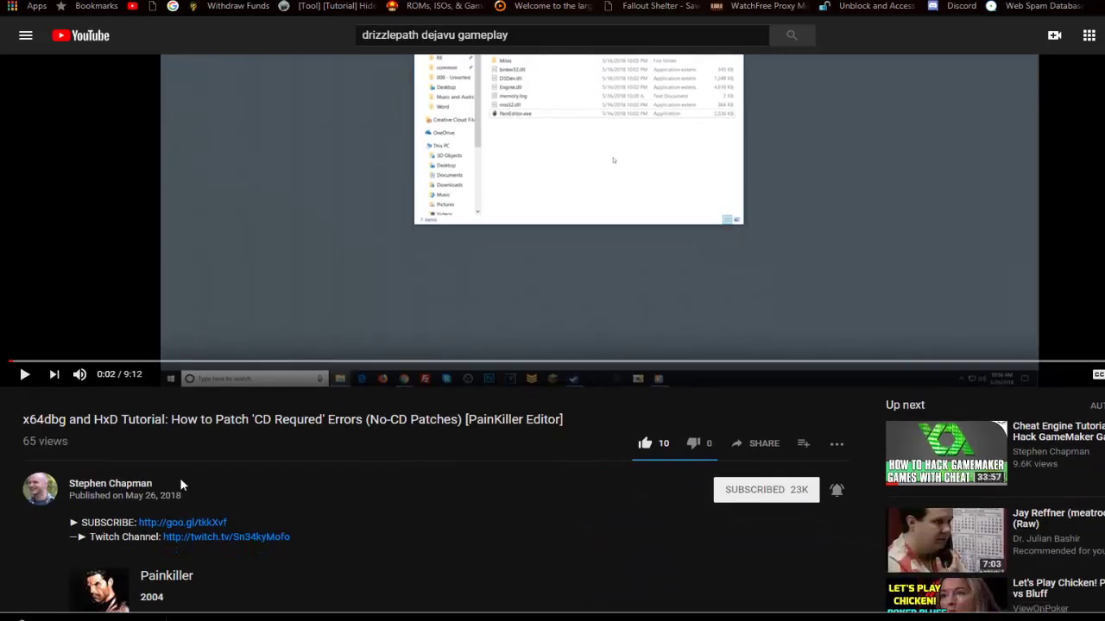
scroll(428, 493, up, 2)
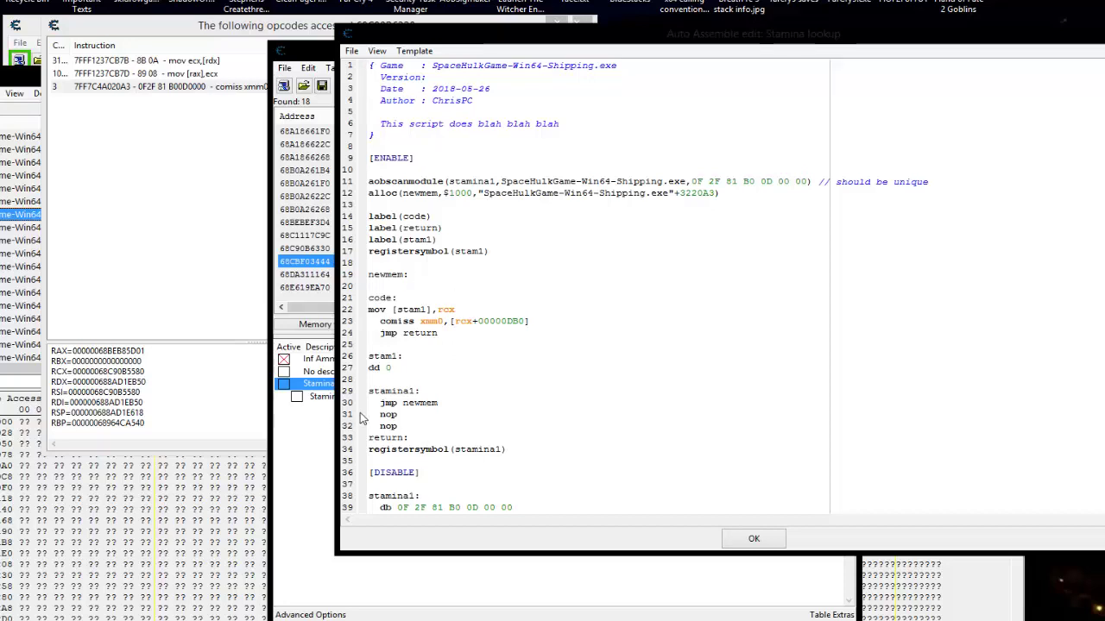
drag(431, 310, 396, 310)
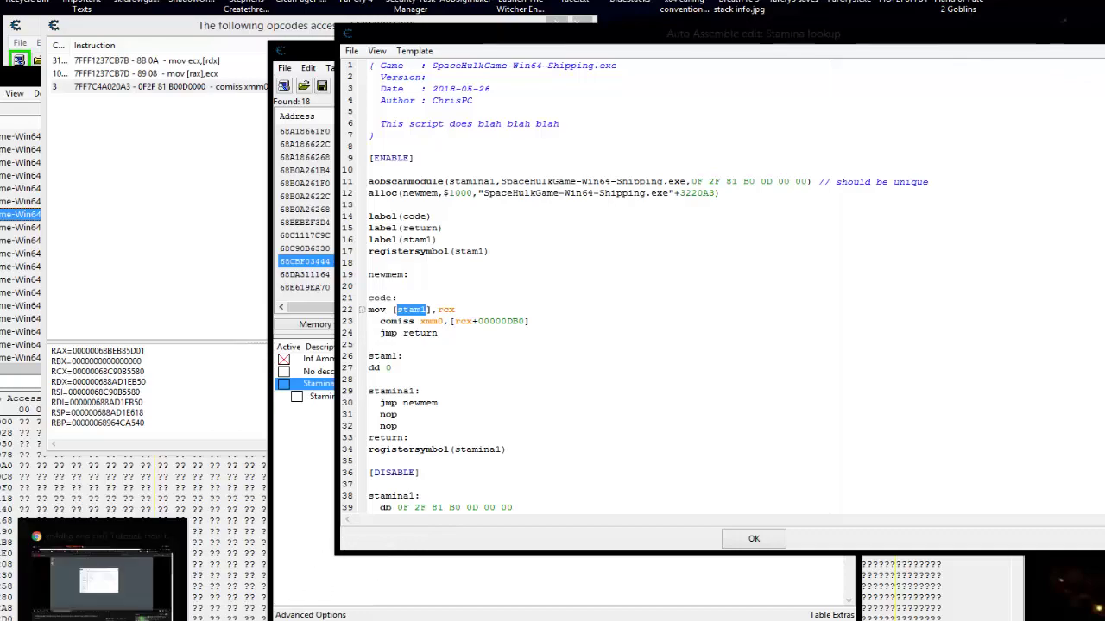
Switch back to YouTube and open the Cheat The Game channel's list of videos
click(102, 614)
click(27, 36)
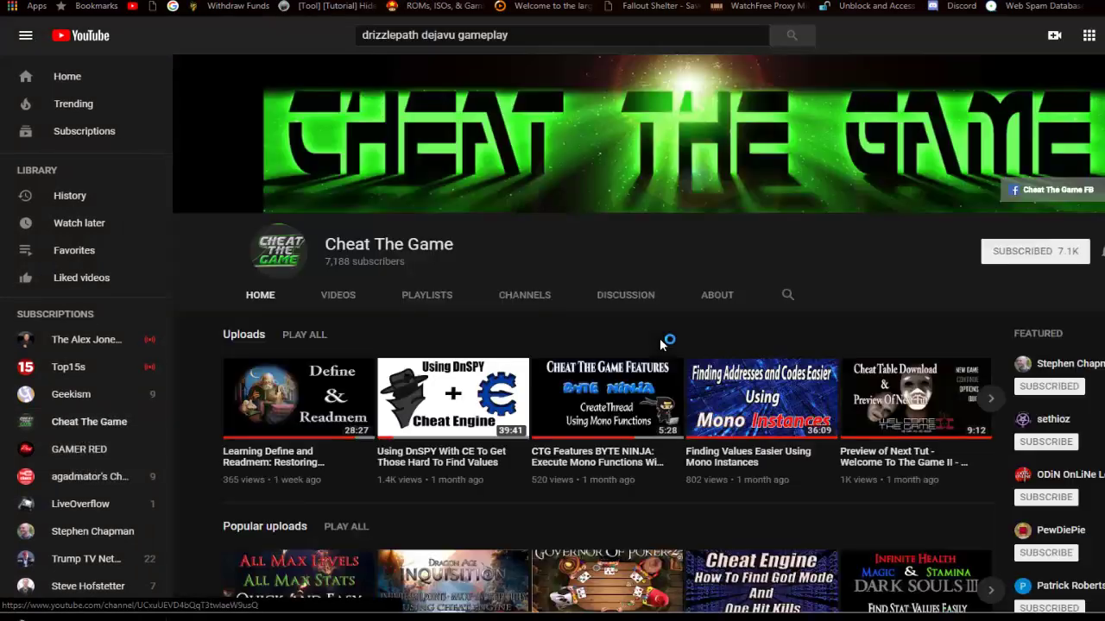
click(349, 302)
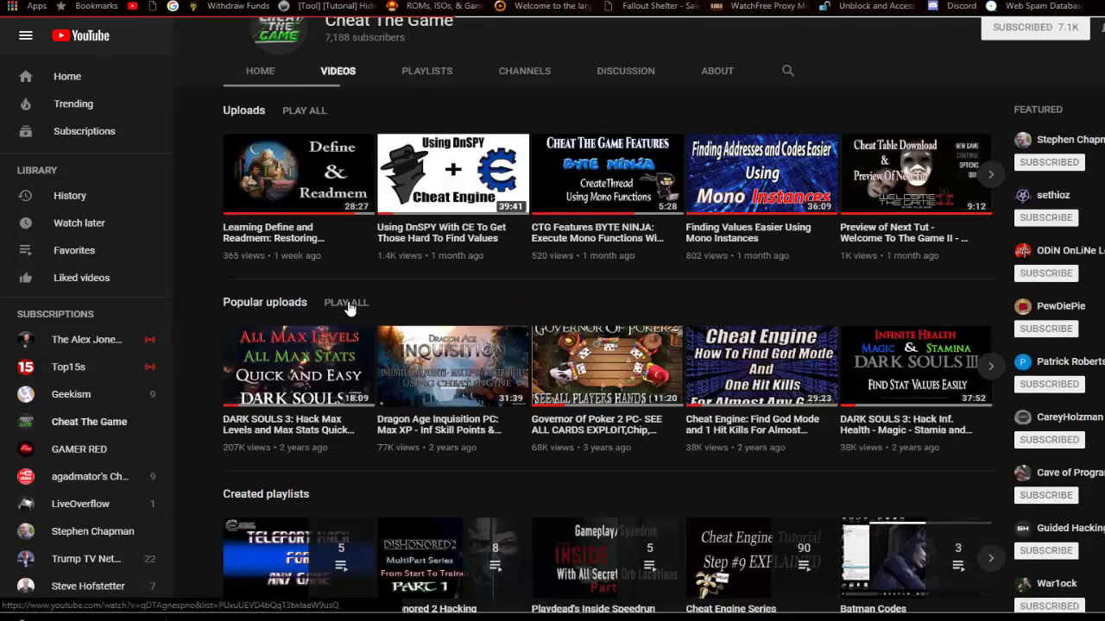
Open the LUA Auto Value Writing (Injection Copies & Multi lvl Pointers) video and expand its full description
scroll(480, 296, down, 3)
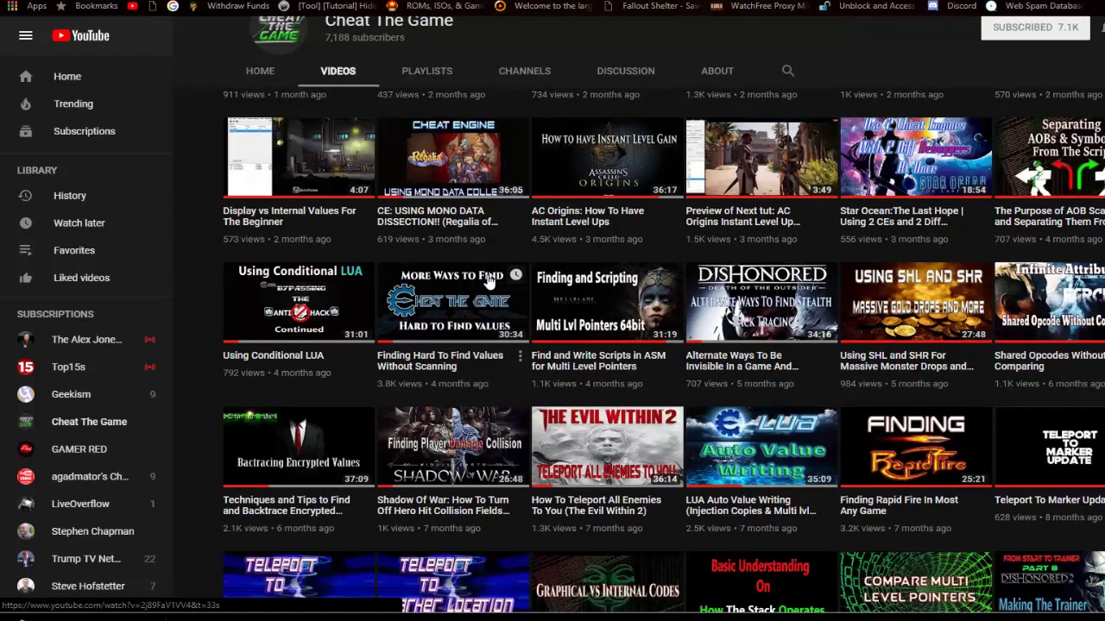
scroll(490, 282, down, 3)
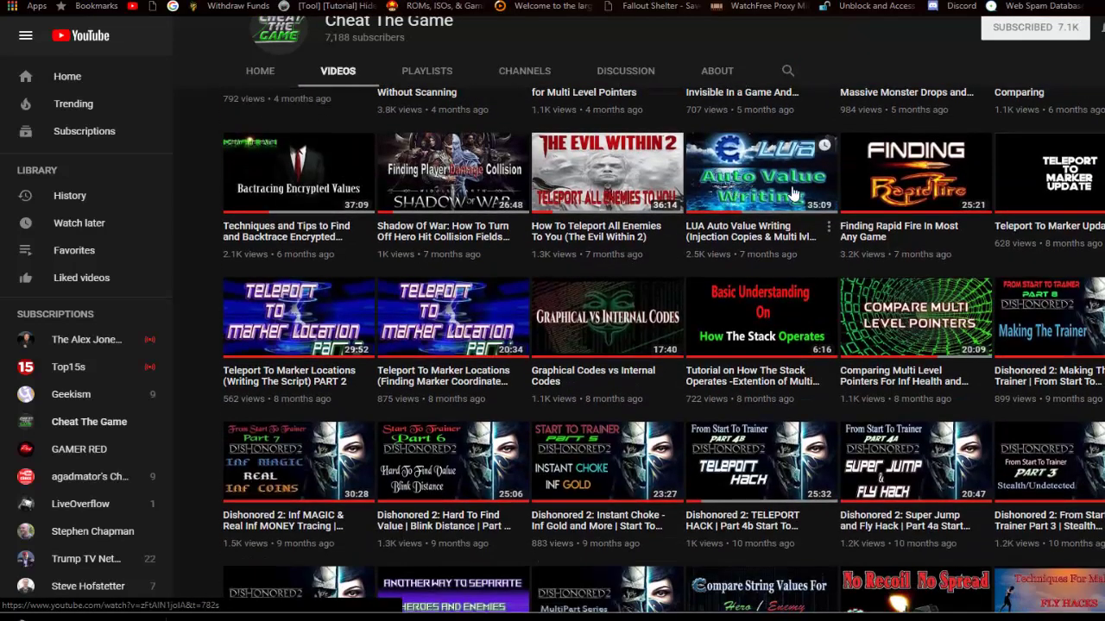
click(757, 231)
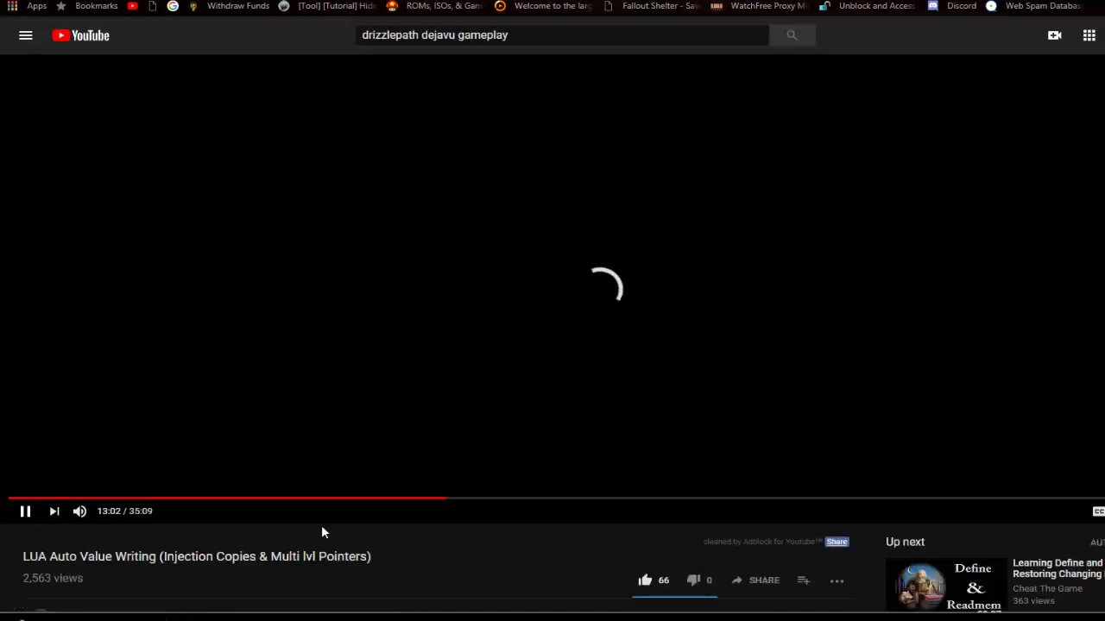
scroll(445, 565, down, 5)
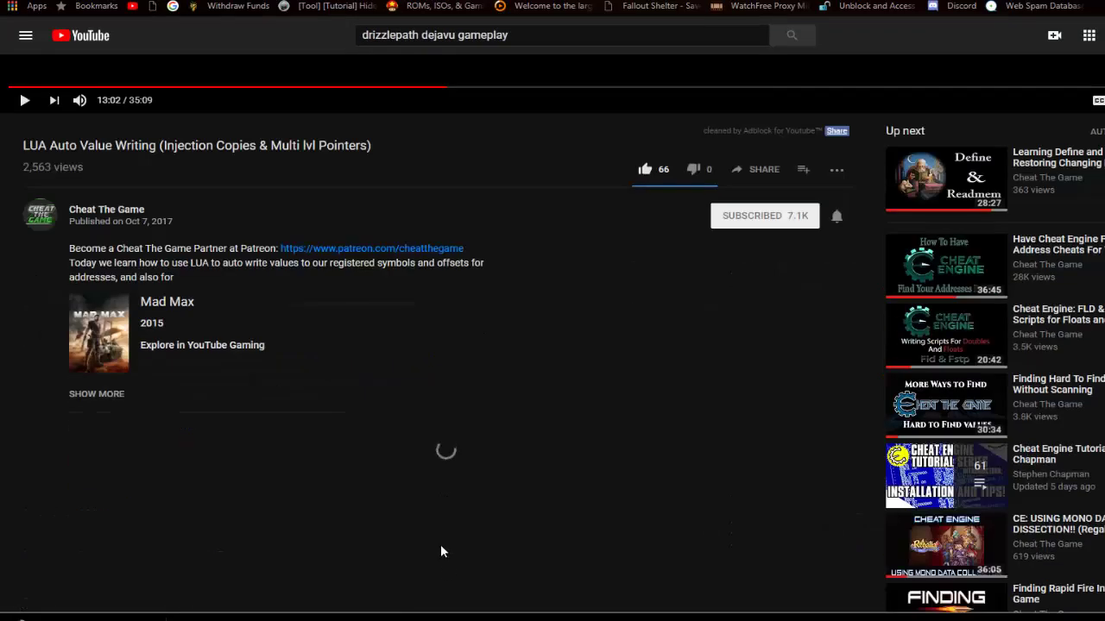
click(101, 396)
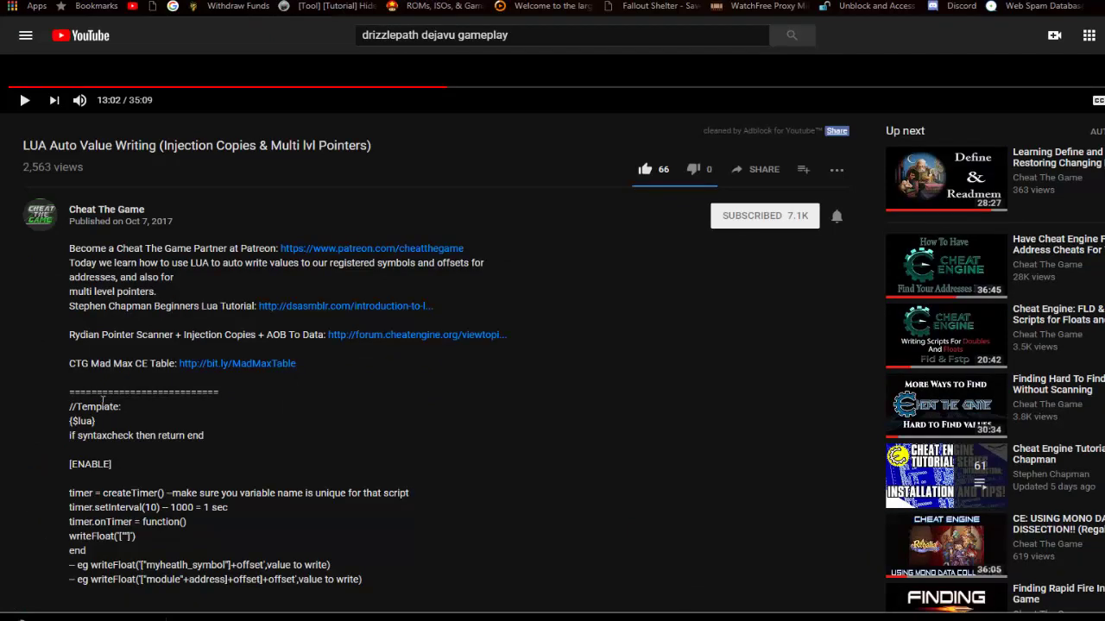
Copy the Lua template's timer and writeFloat lines, from timer = createTimer() through both eg lines, from the video description
scroll(416, 468, down, 3)
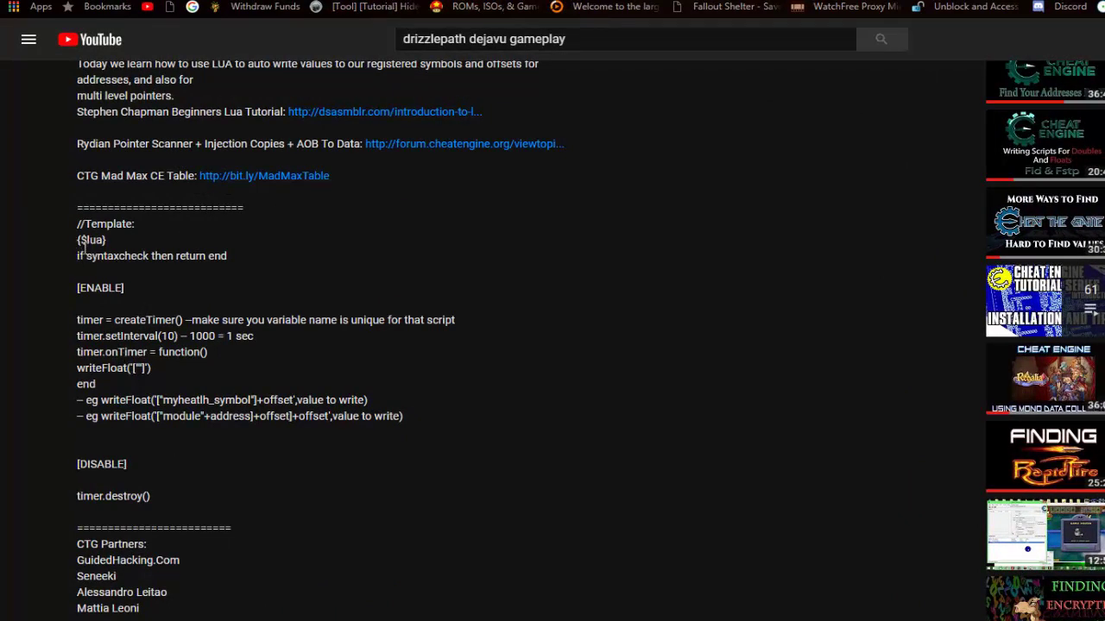
drag(78, 240, 362, 513)
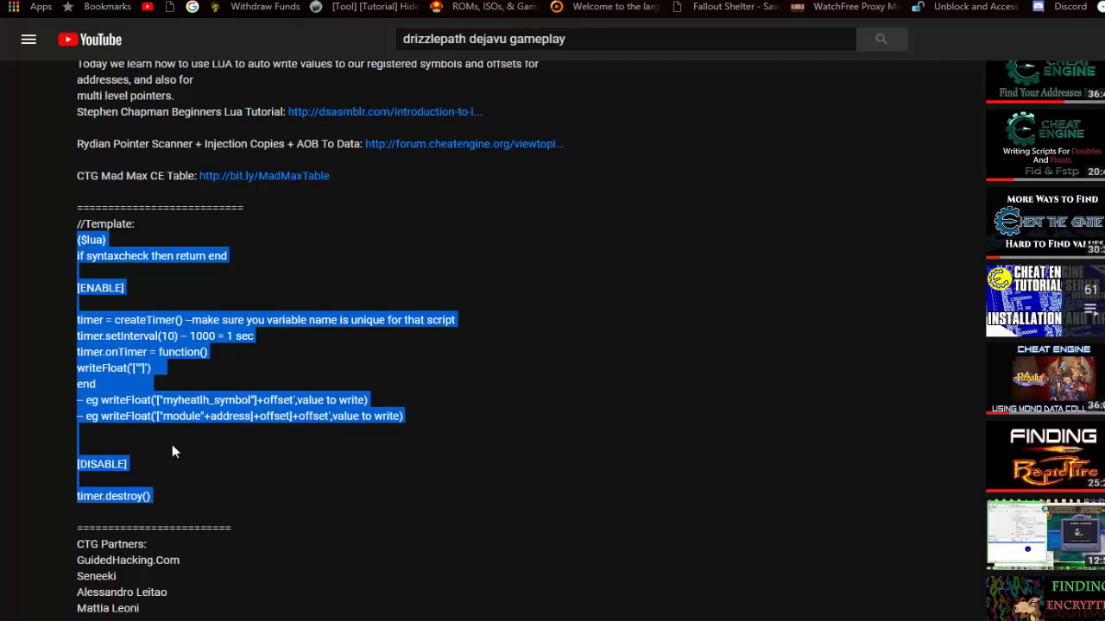
right_click(167, 419)
click(238, 431)
click(268, 258)
drag(413, 423, 65, 319)
right_click(98, 324)
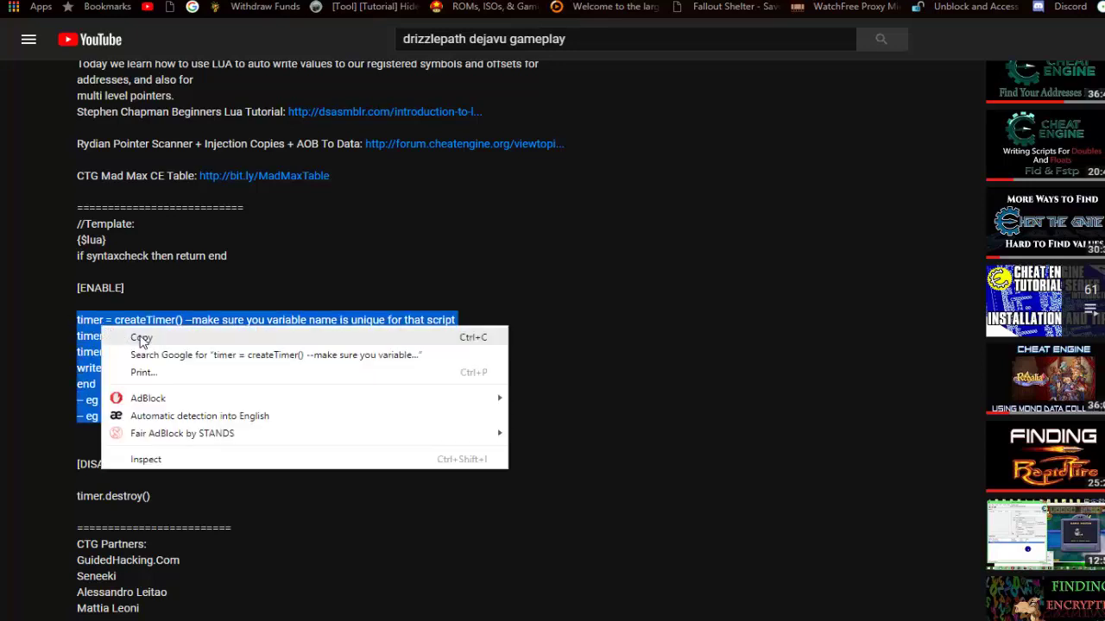
click(140, 338)
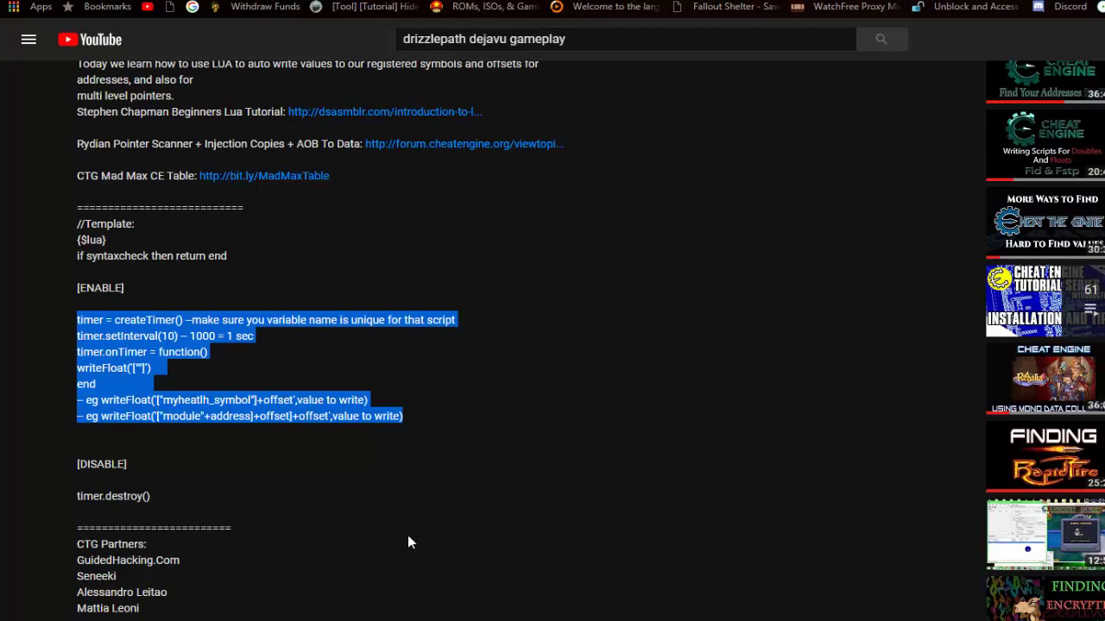
Switch back to the Stamina lookup script open for editing in Cheat Engine
click(563, 620)
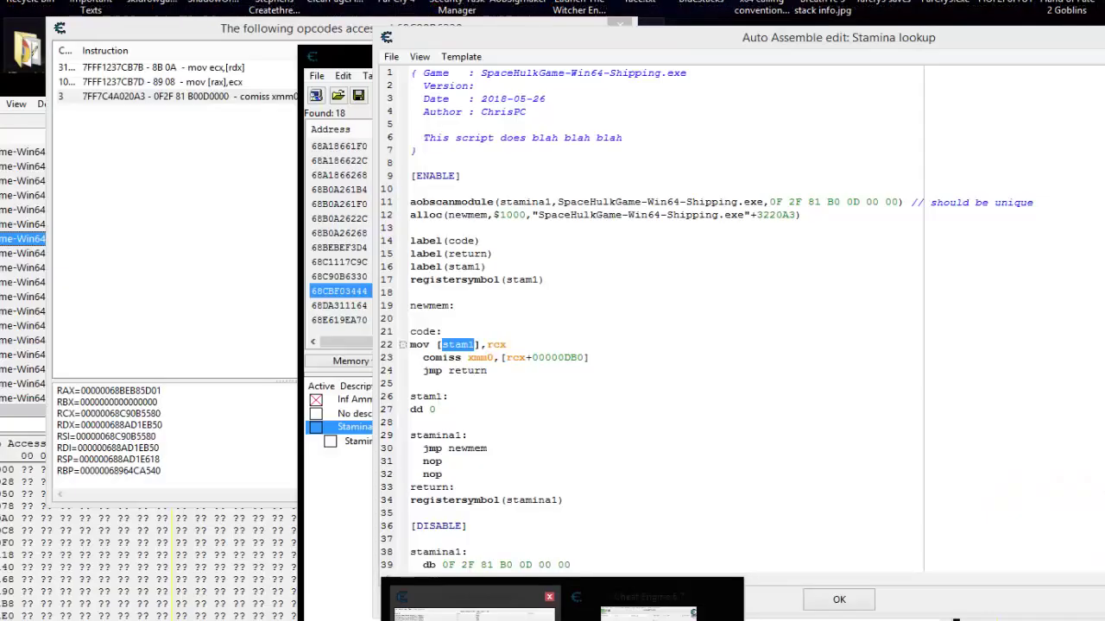
key(alt+Tab)
key(alt+Tab)
click(661, 382)
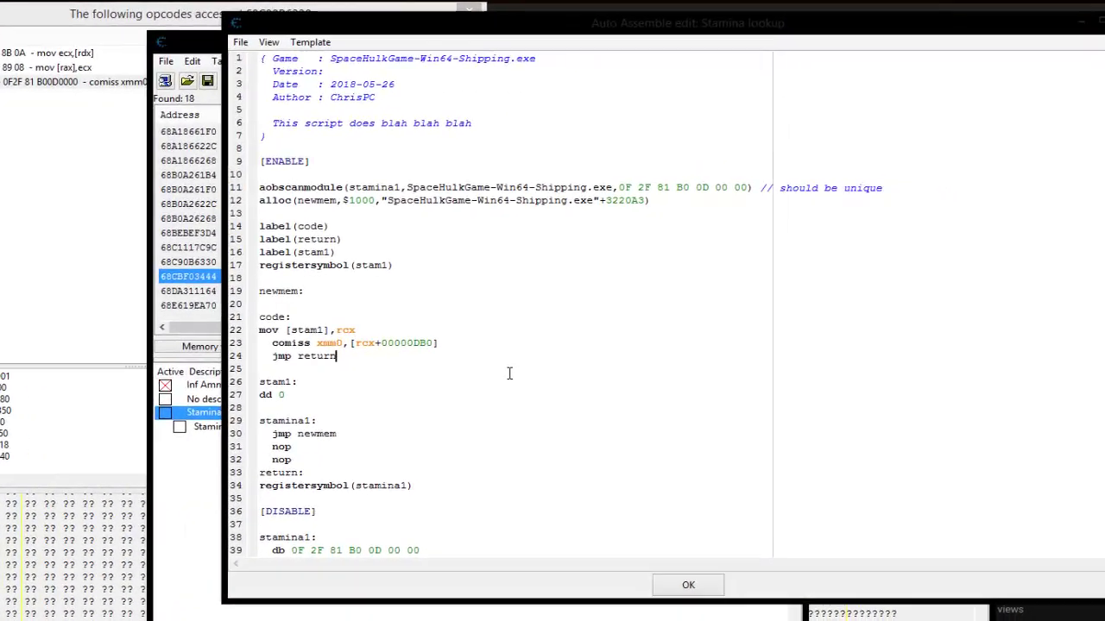
Add blank lines and a divider comment made of slashes below registersymbol(stamina1) in the enable section
click(517, 496)
key(Return)
key(Return)
key(Return)
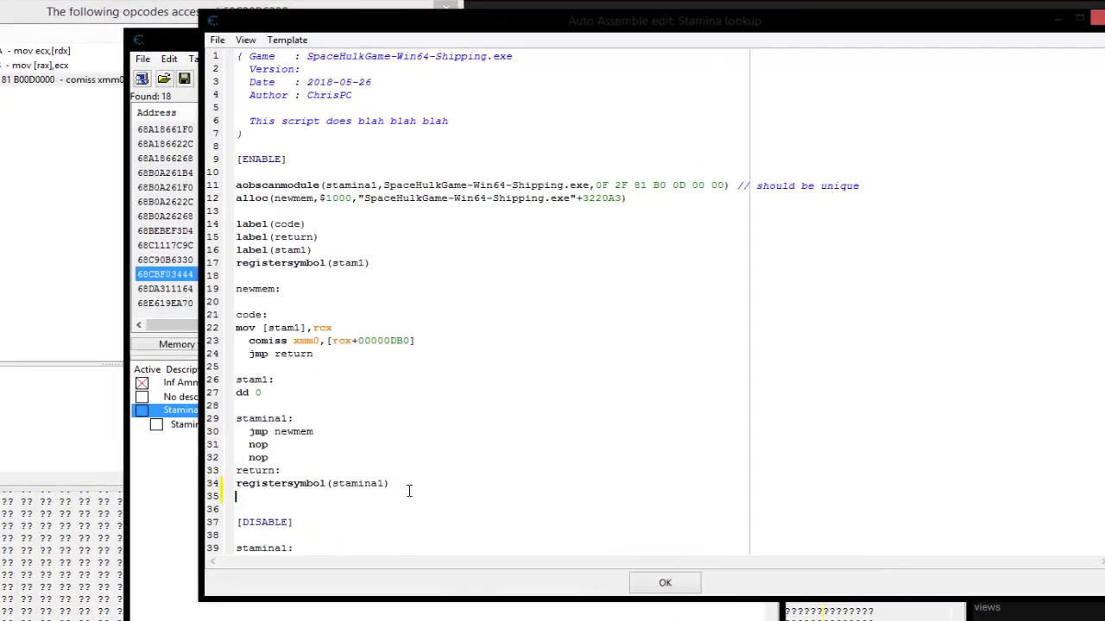
scroll(409, 490, down, 3)
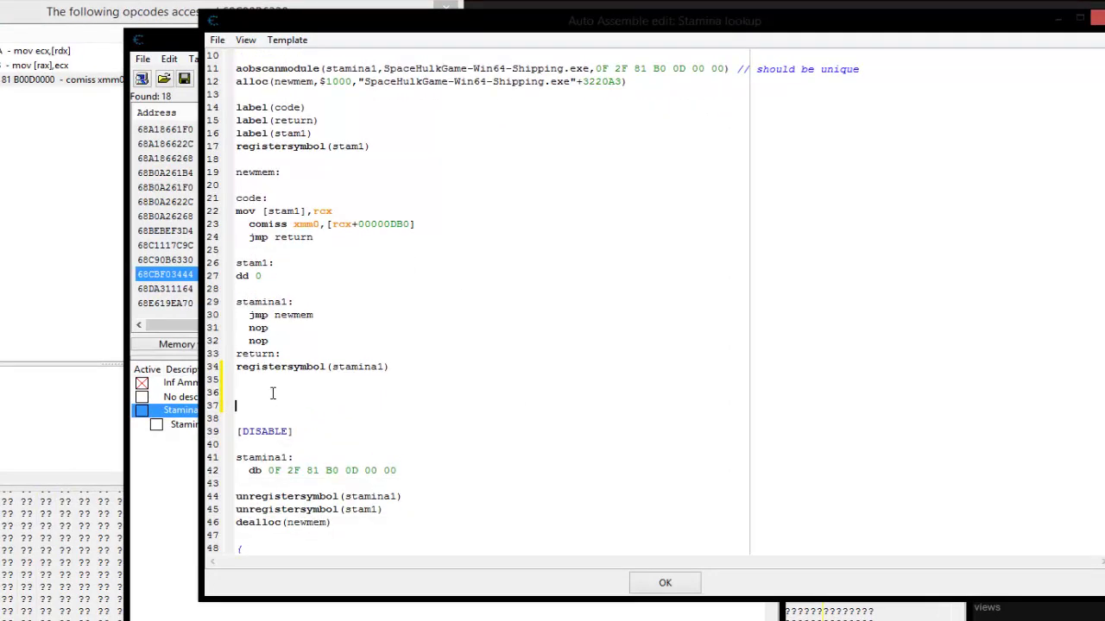
click(294, 302)
click(259, 394)
text(//////////////////////////////////////////)
key(Return)
key(Return)
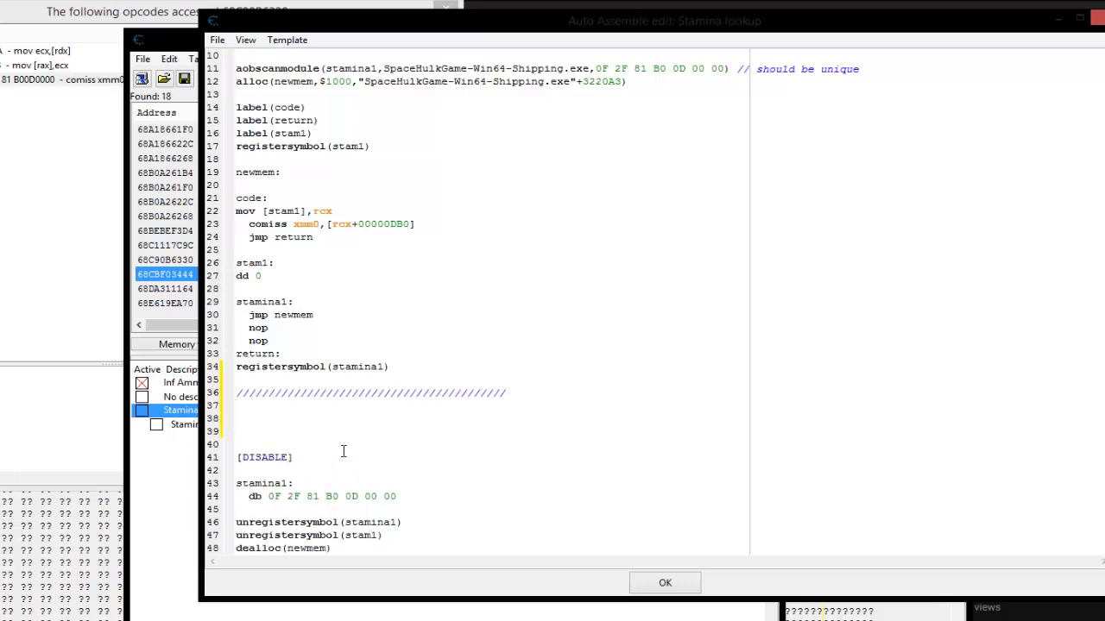
Start a Lua block with {$lua} below the slash divider and paste the copied timer code under it
text({)
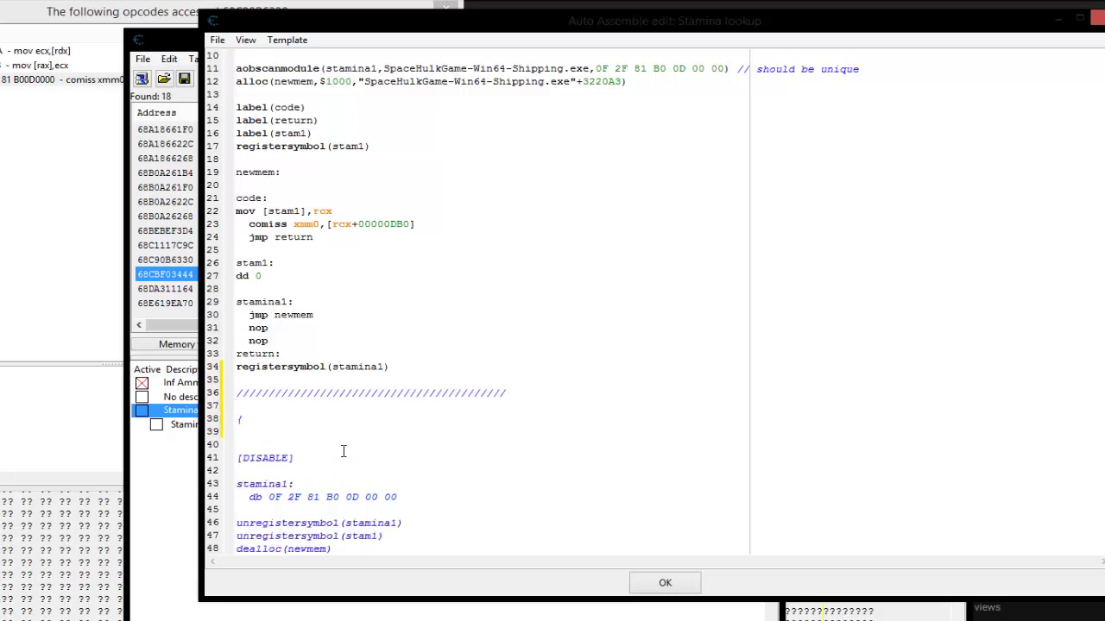
text($lua})
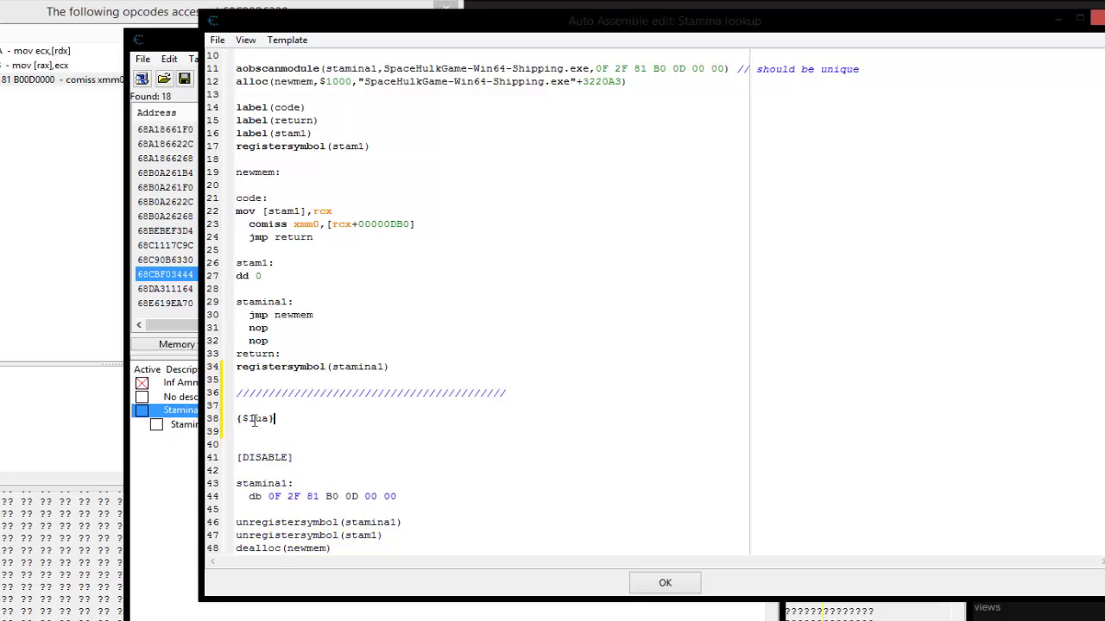
drag(251, 422, 274, 436)
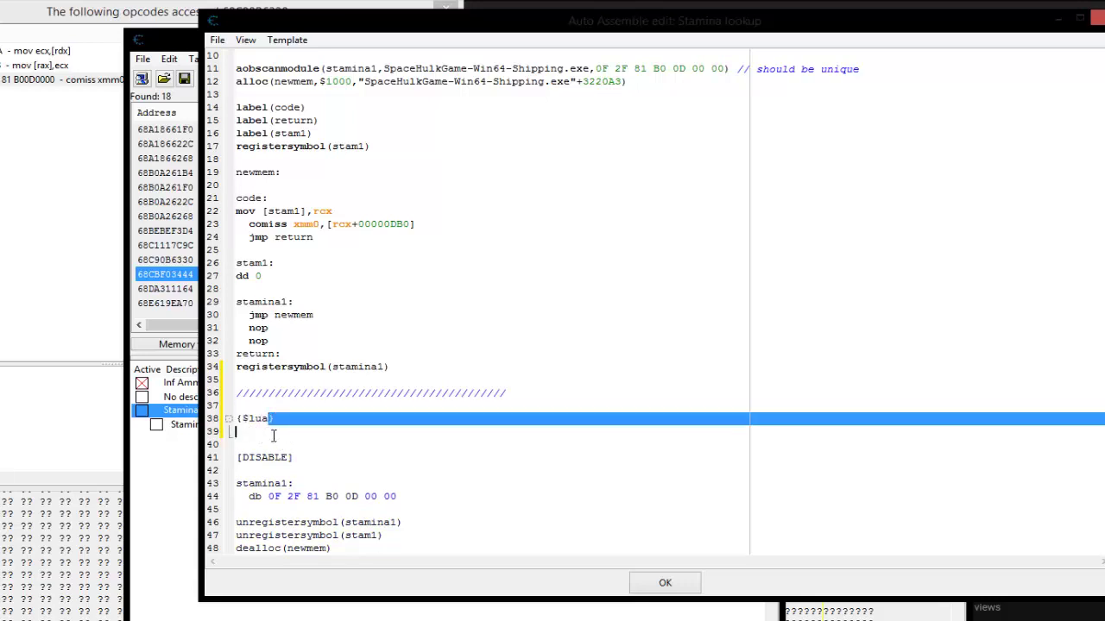
click(291, 422)
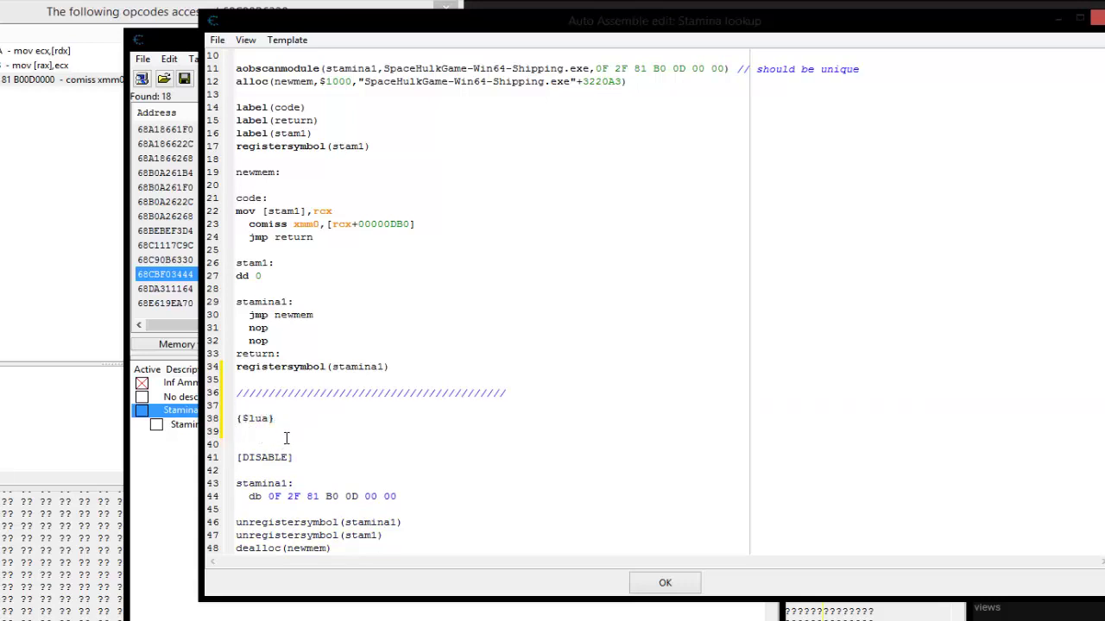
key(Return)
key(Return)
key(ctrl+v)
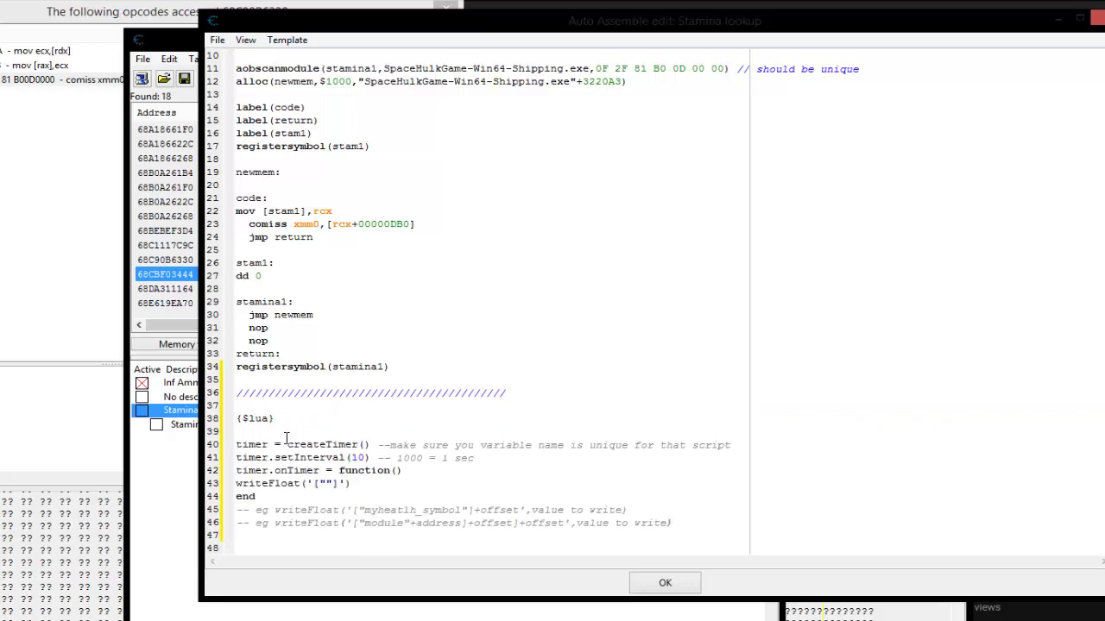
Copy the timer variable name and insert a {$lua} line directly below [DISABLE]
scroll(371, 494, down, 2)
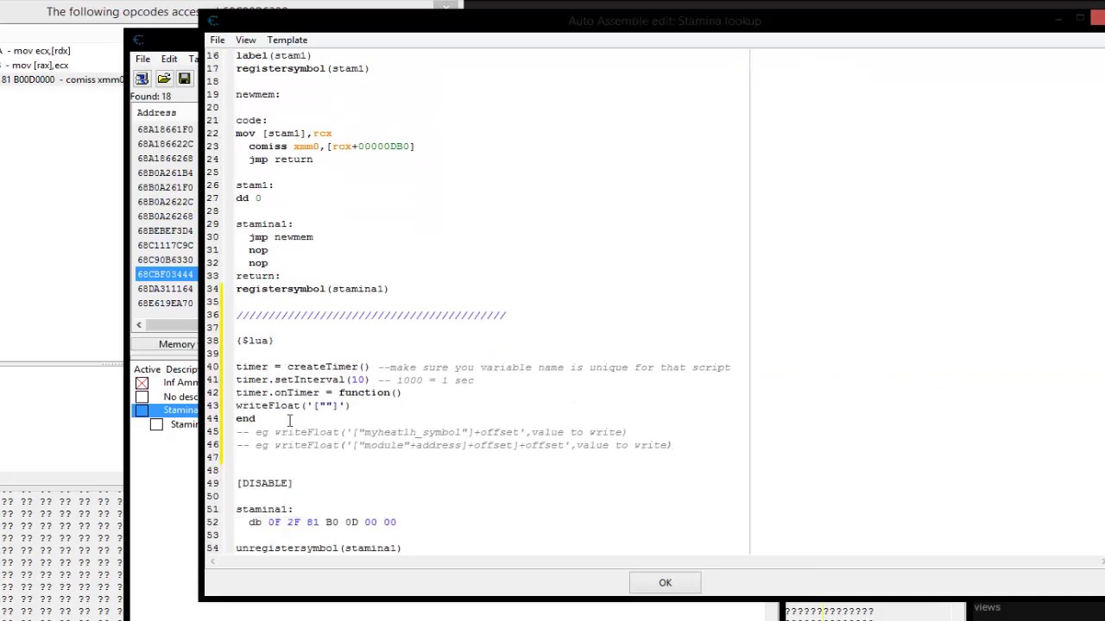
double_click(251, 371)
right_click(249, 368)
click(292, 392)
click(307, 490)
key(Return)
key(Return)
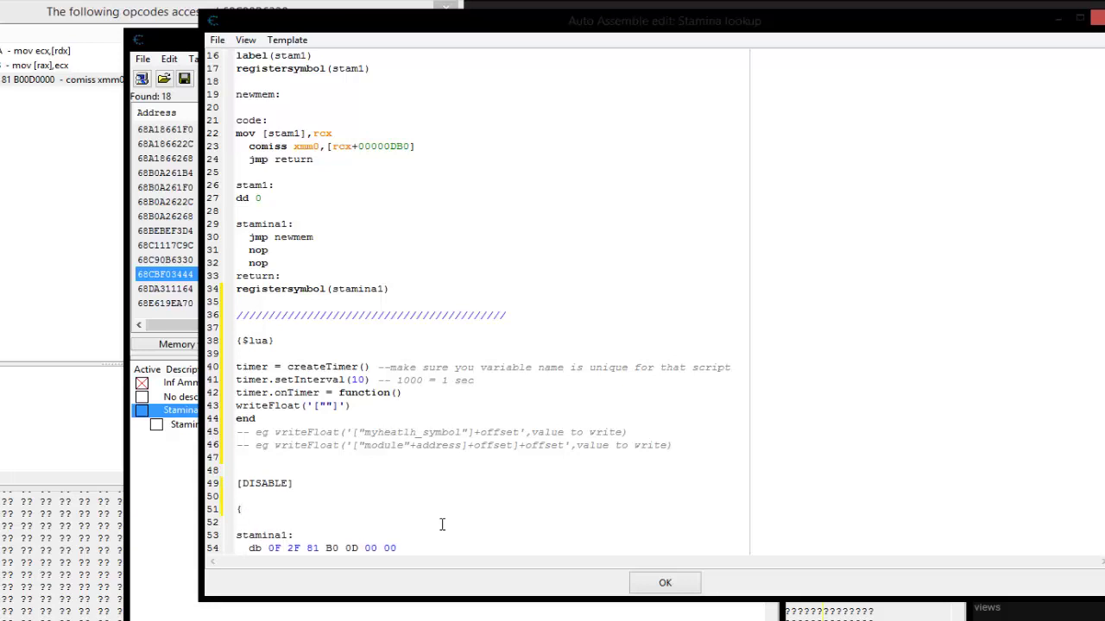
text({$lua})
Close the enable section's Lua block with an {$asm} line above [DISABLE]
click(267, 464)
key(Return)
key(Return)
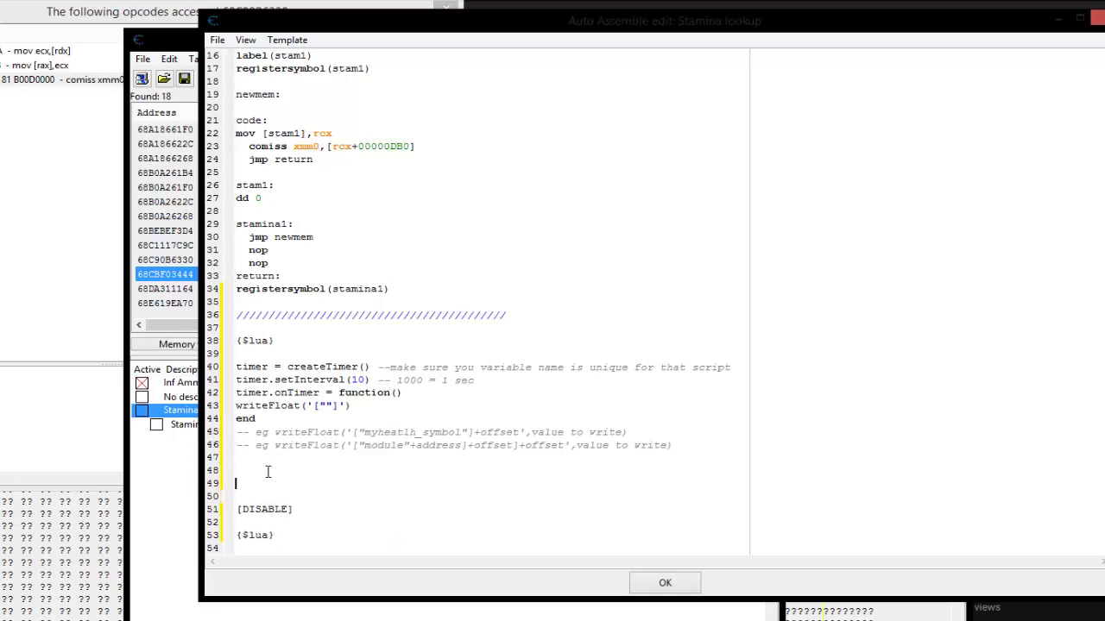
text({$asm})
Add timer.destroy() under the disable section's {$lua} line and close that block with {$asm}
scroll(274, 492, down, 2)
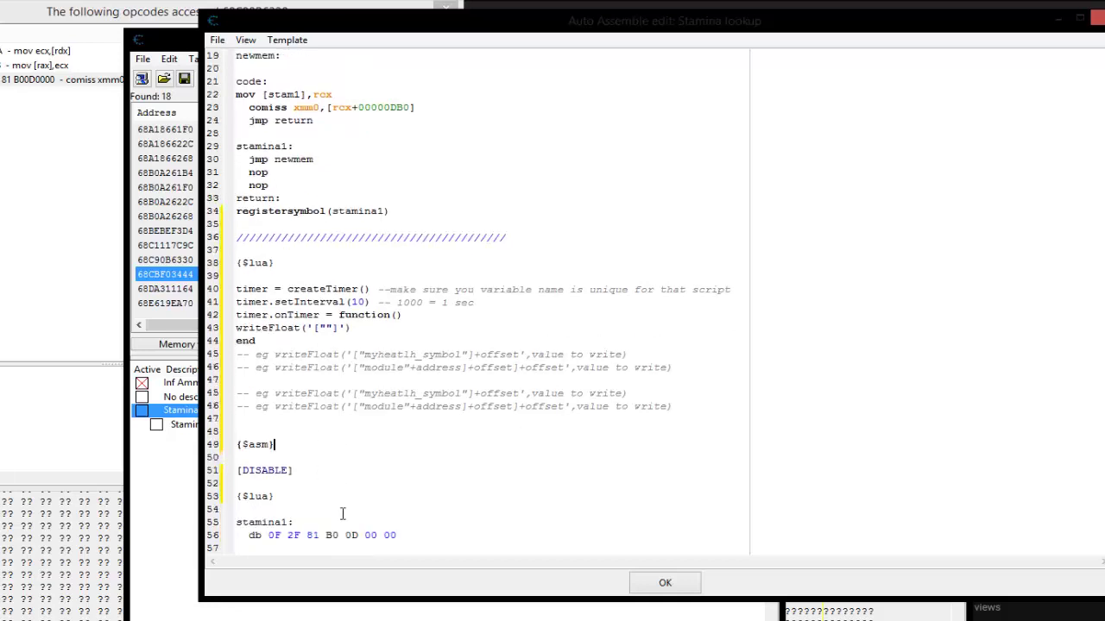
click(282, 462)
key(Return)
key(Return)
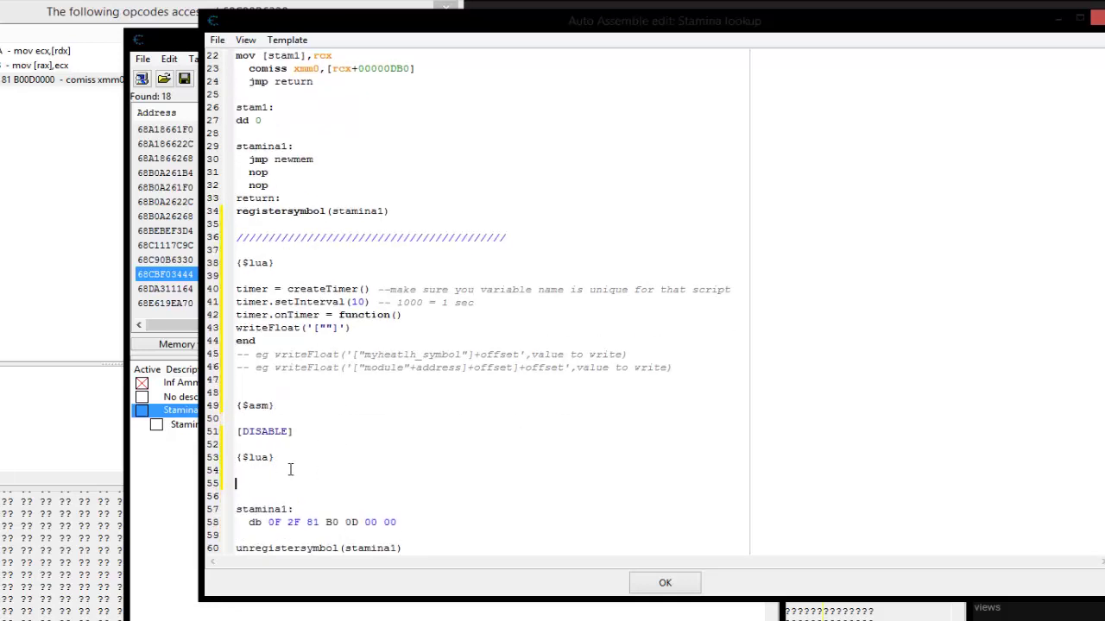
text(timer)
text(.oestroy())
key(Return)
key(Return)
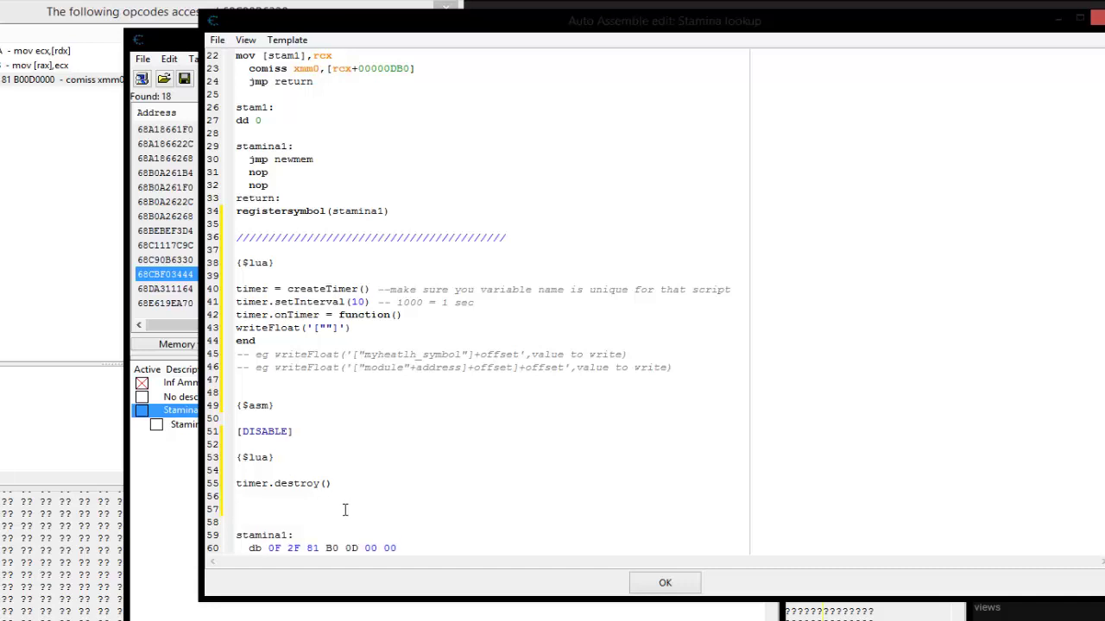
text({$asm})
Delete the comment about a unique variable name from the createTimer() line
scroll(358, 523, down, 6)
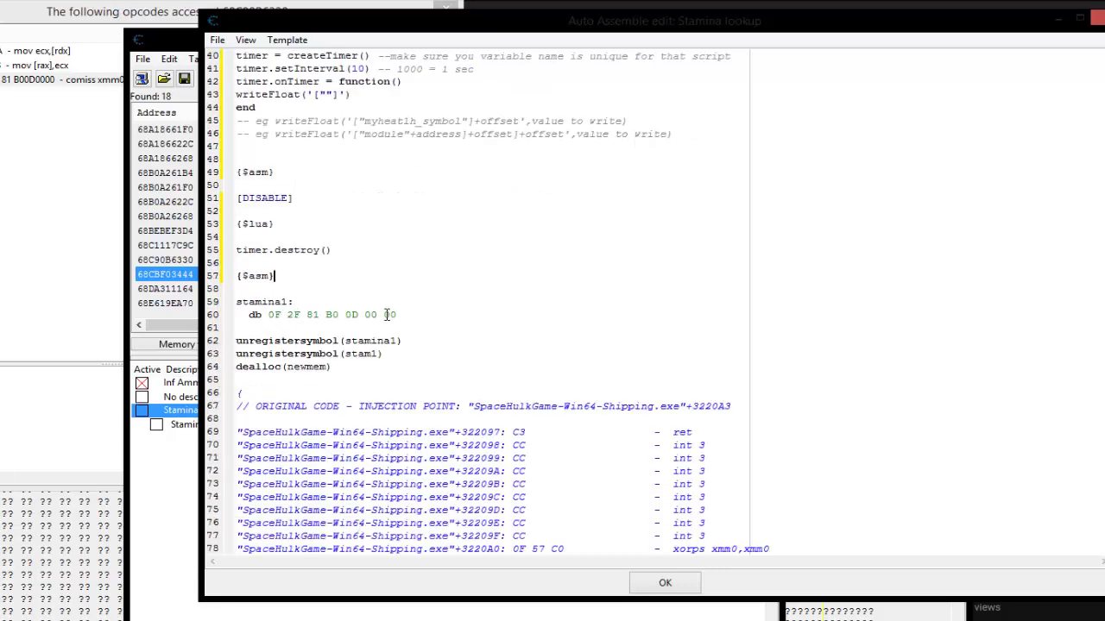
scroll(419, 338, up, 3)
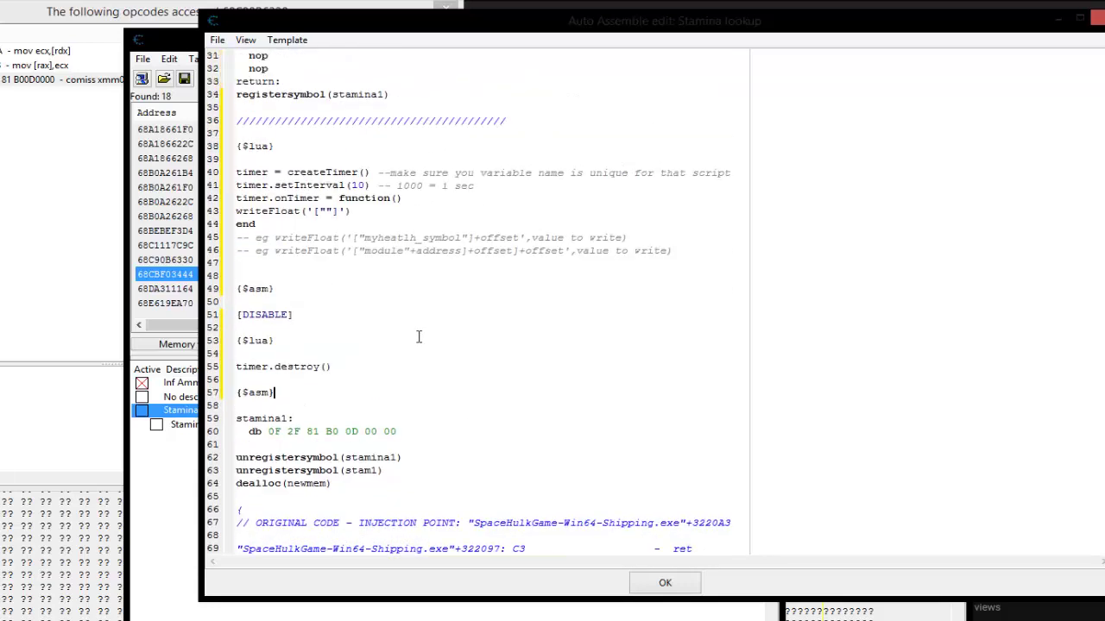
click(378, 176)
drag(377, 176, 730, 176)
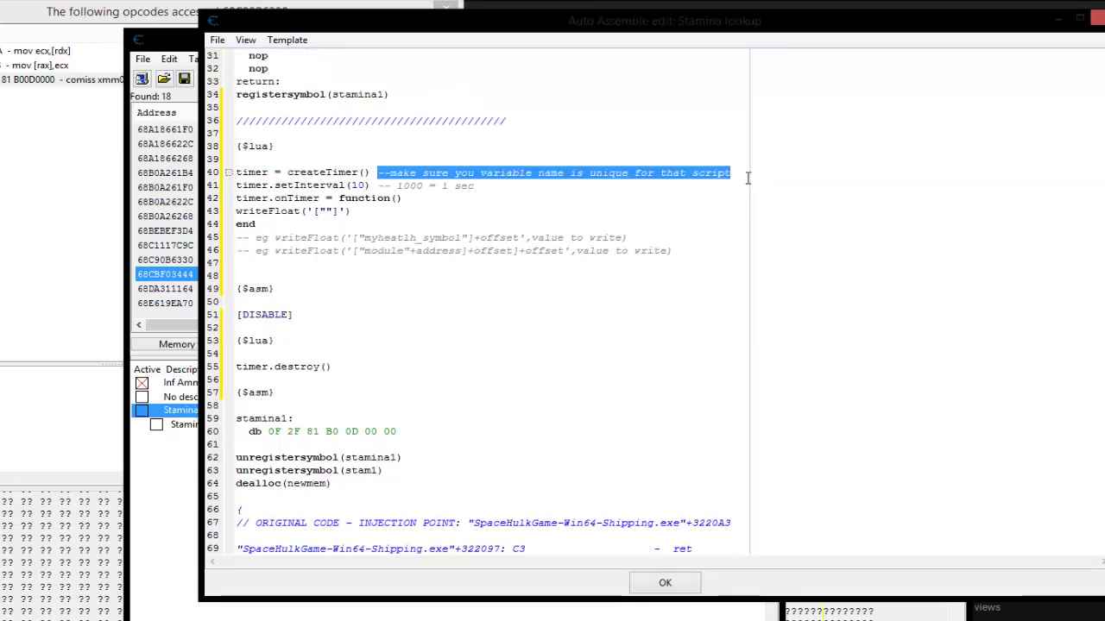
key(Delete)
Examine the timer variable, the setInterval line with its comment, and the two commented writeFloat examples for symbols and module addresses
double_click(252, 172)
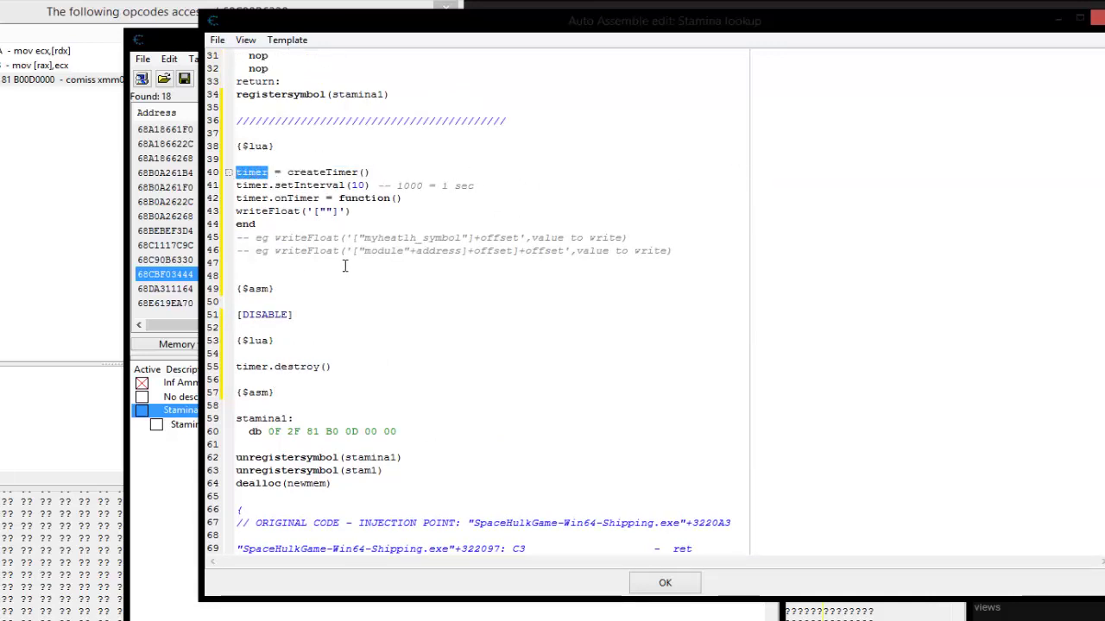
click(325, 185)
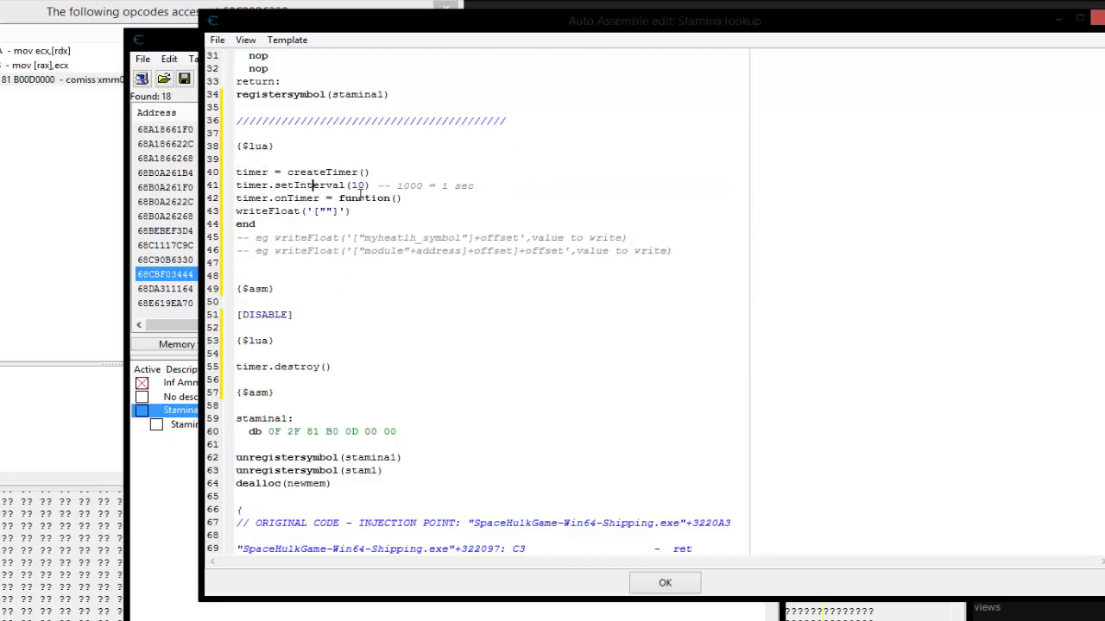
click(375, 187)
drag(374, 187, 270, 188)
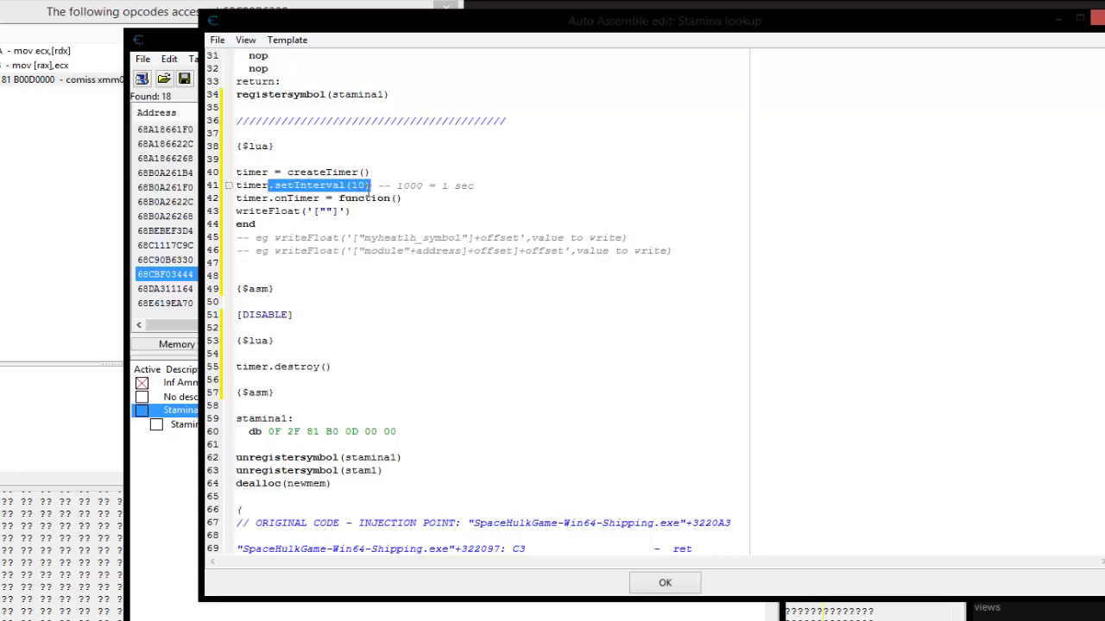
click(423, 186)
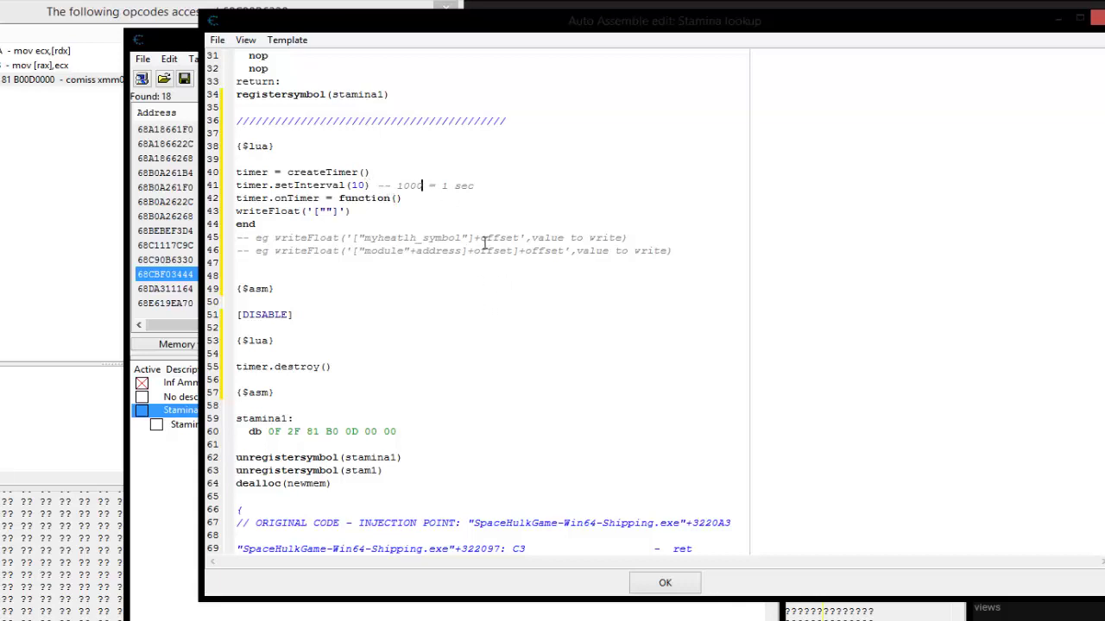
scroll(486, 244, up, 1)
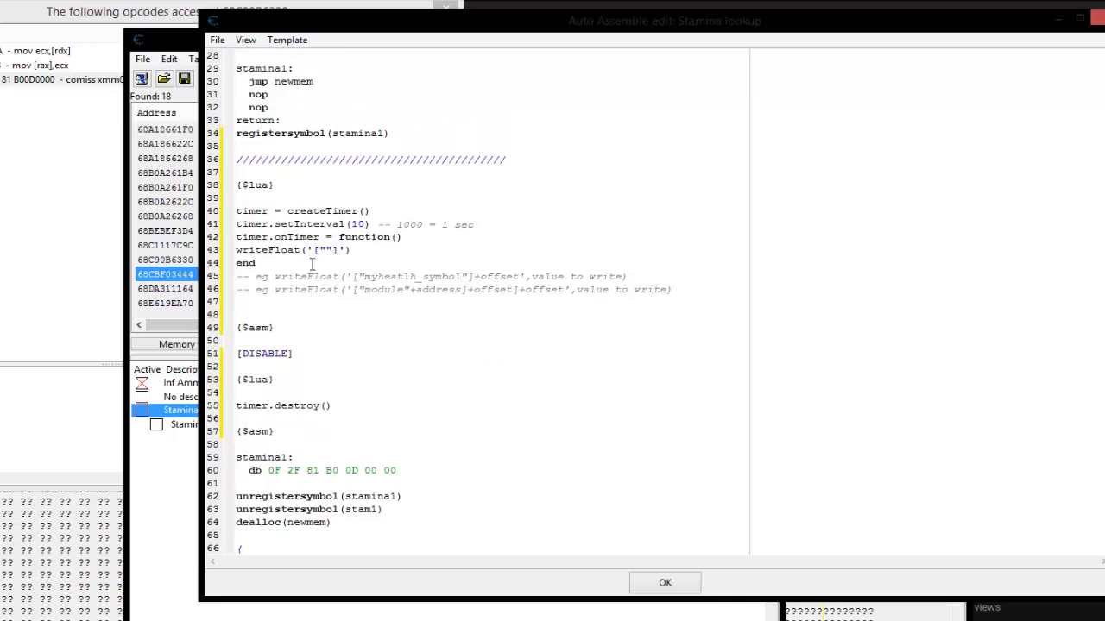
drag(646, 280, 248, 277)
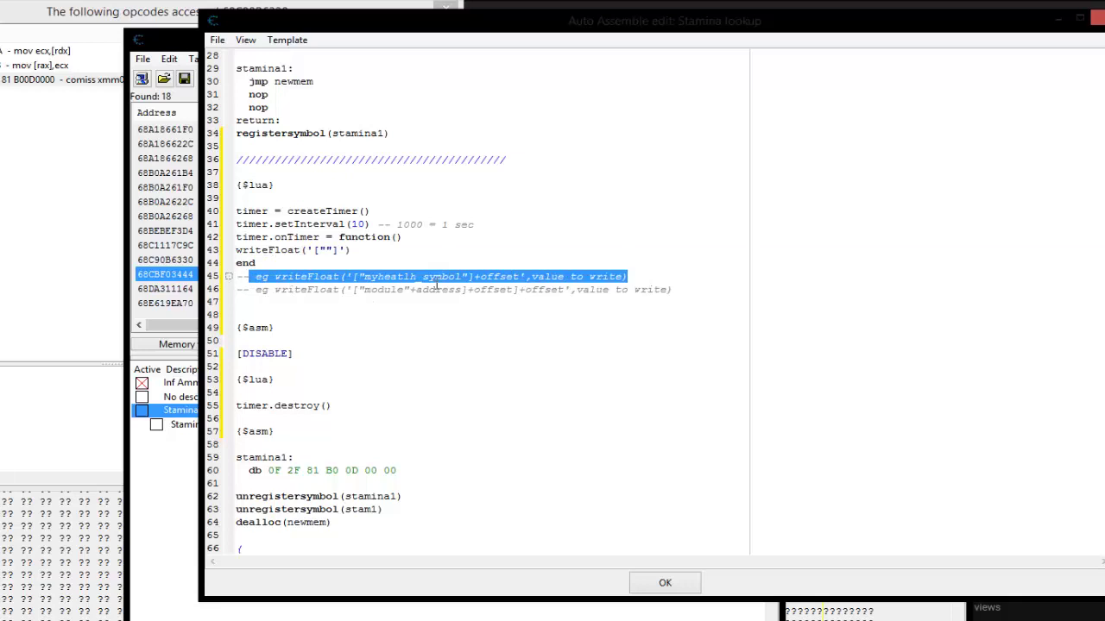
click(426, 277)
click(627, 279)
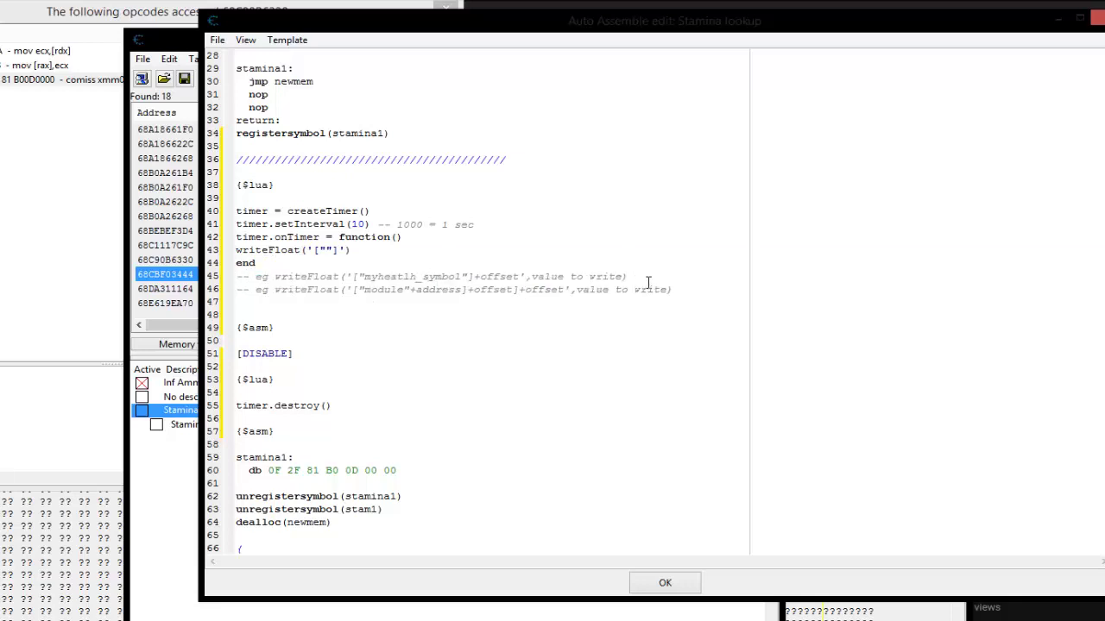
drag(687, 297, 415, 304)
click(653, 224)
click(440, 292)
drag(628, 278, 598, 306)
click(585, 243)
Enter stam1, the symbol from the mov line, between the quotes of the writeFloat call
scroll(469, 274, up, 4)
click(294, 133)
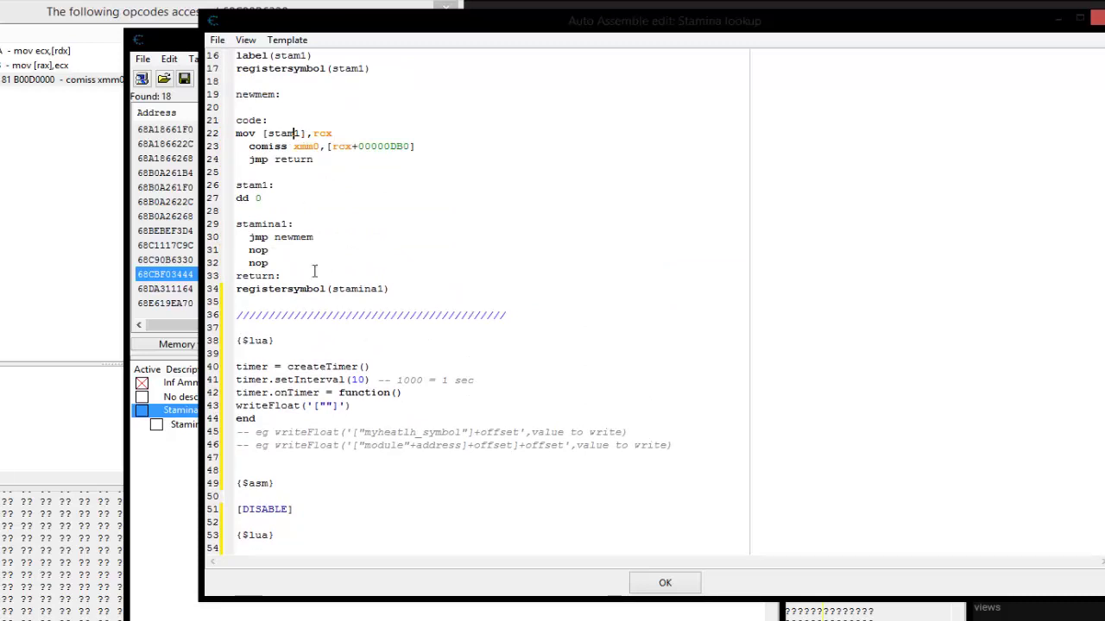
click(333, 407)
text(stam1)
Look up the stamina offset in the comiss line and append it as +Db0 after the stam1 symbol in writeFloat
click(516, 433)
scroll(473, 278, up, 4)
drag(412, 302, 396, 310)
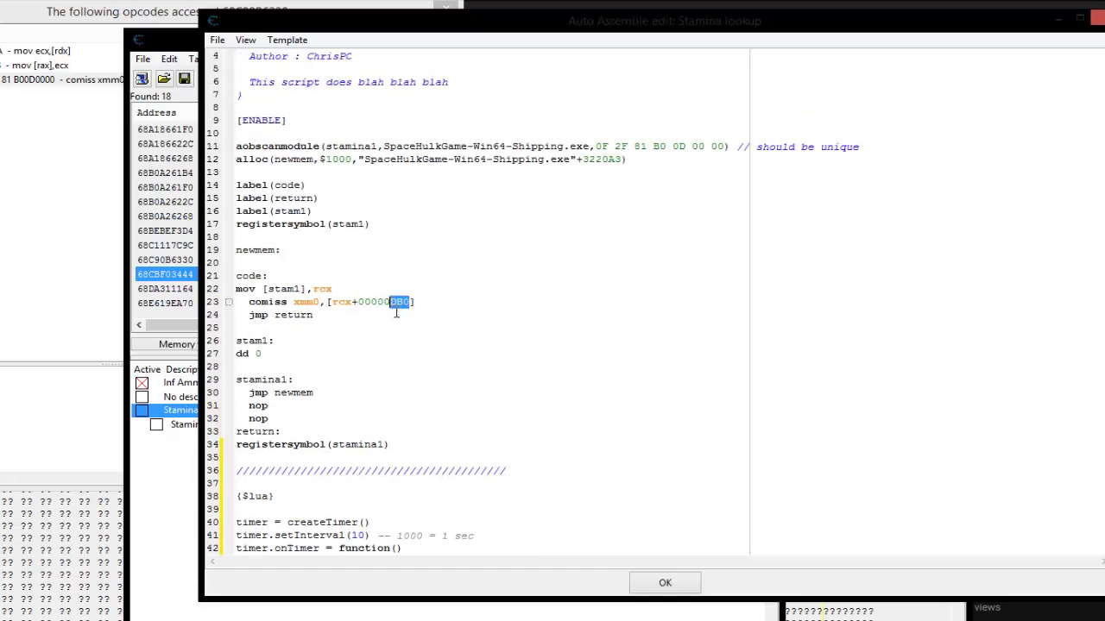
scroll(466, 354, down, 4)
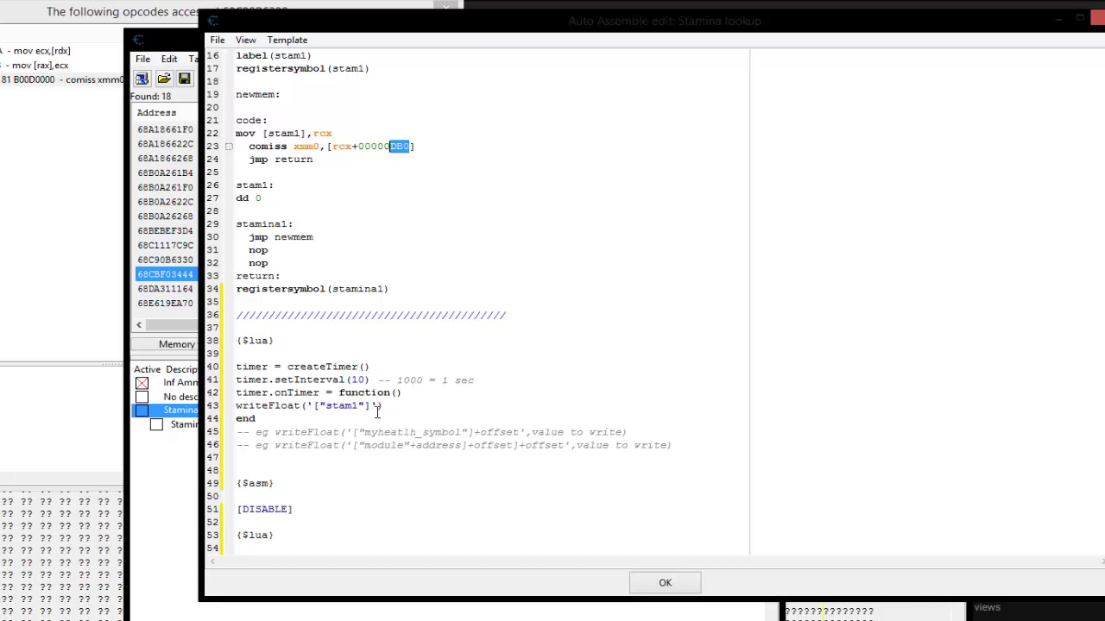
click(376, 410)
text(+Db0)
Add 100 as the value to write in the writeFloat call, and capitalise the B so the offset reads DB0
click(530, 432)
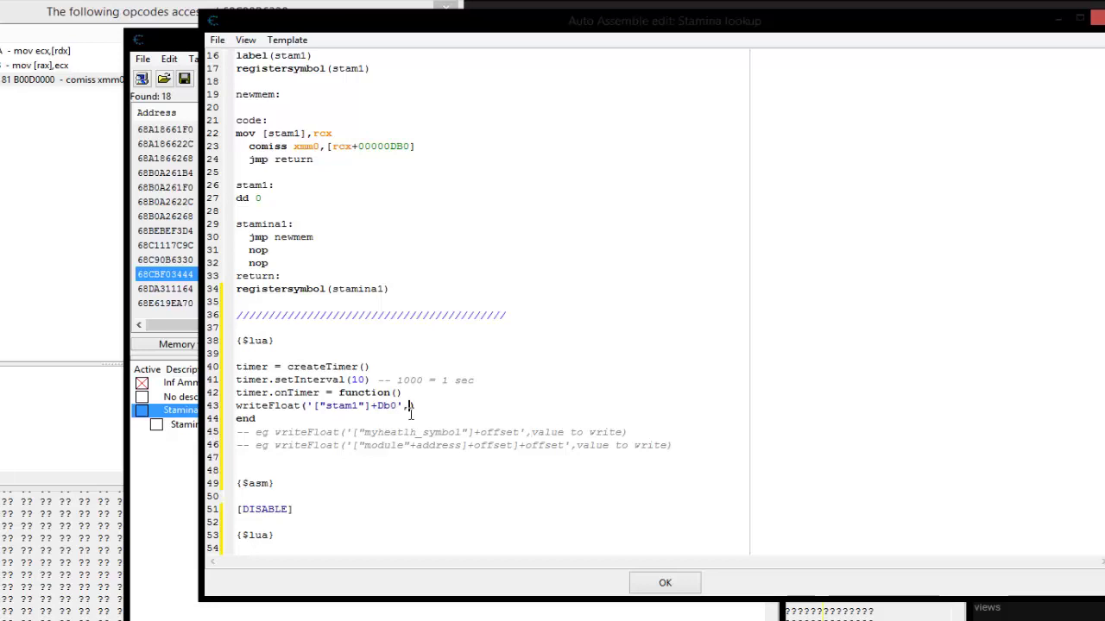
key(BackSpace)
text(,100)
drag(391, 406, 385, 406)
text(B)
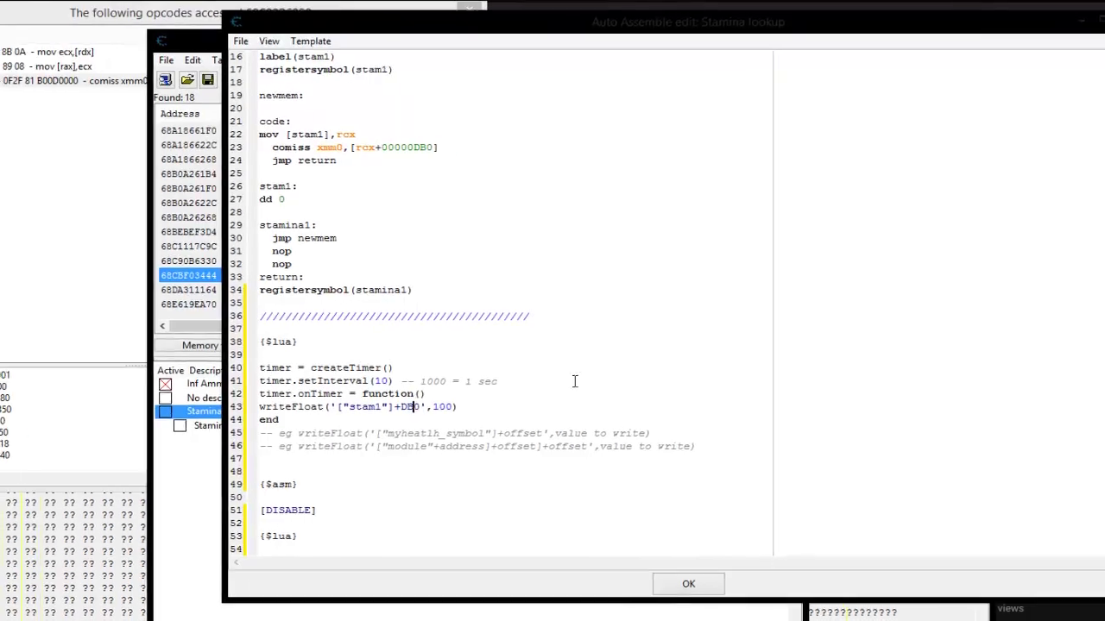
Examine the Lua template in the YouTube video description, especially its enable and disable sections, and return to the Stamina lookup script
scroll(575, 380, down, 3)
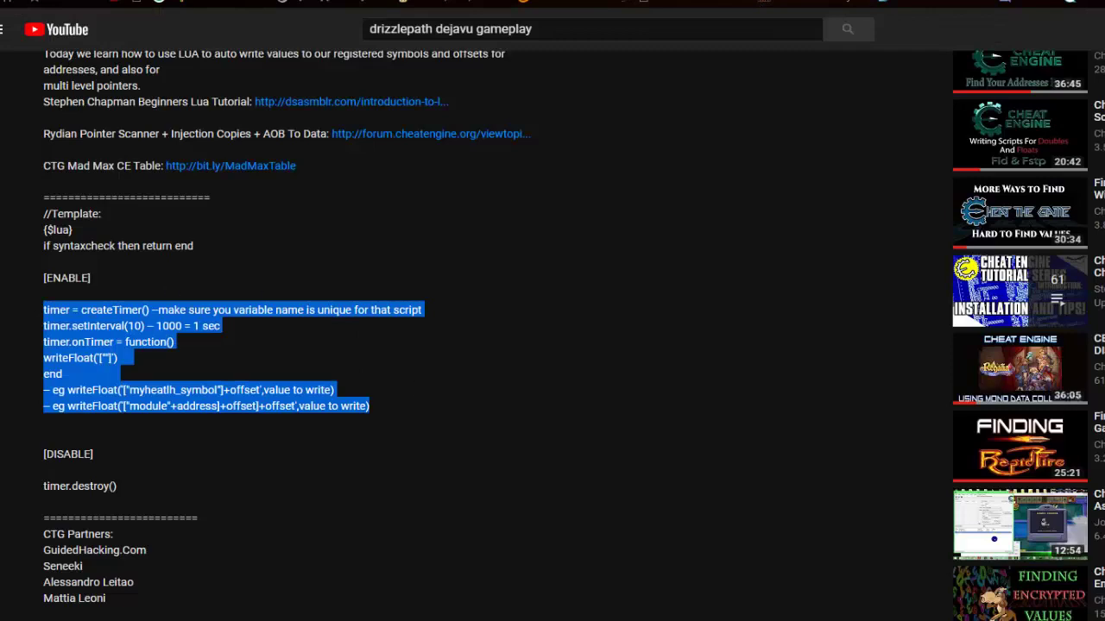
click(310, 443)
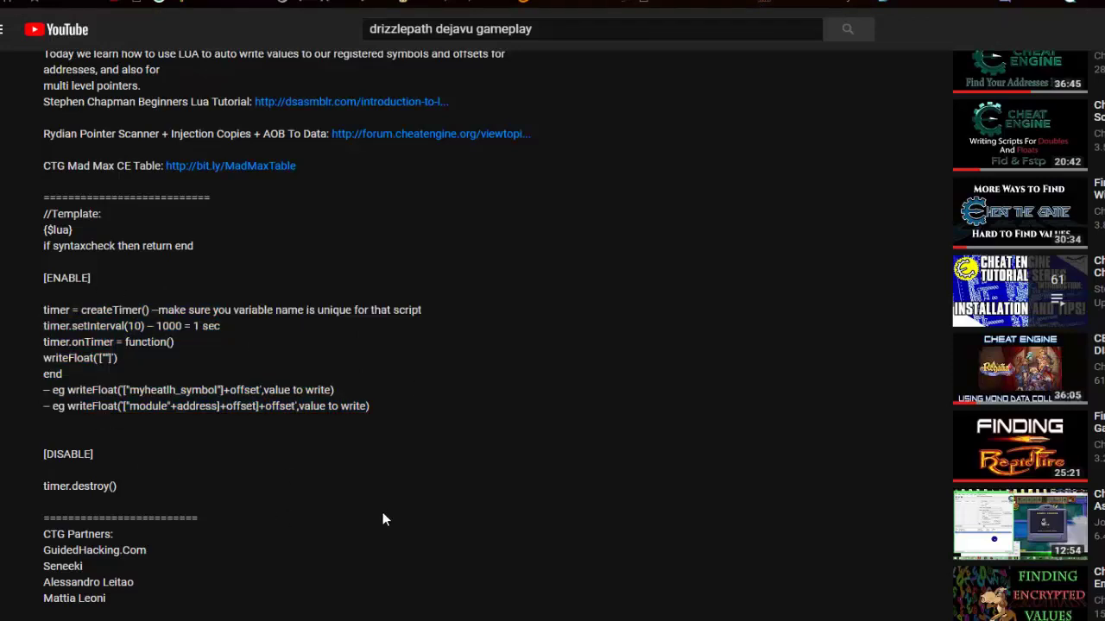
scroll(384, 505, up, 4)
scroll(250, 419, down, 5)
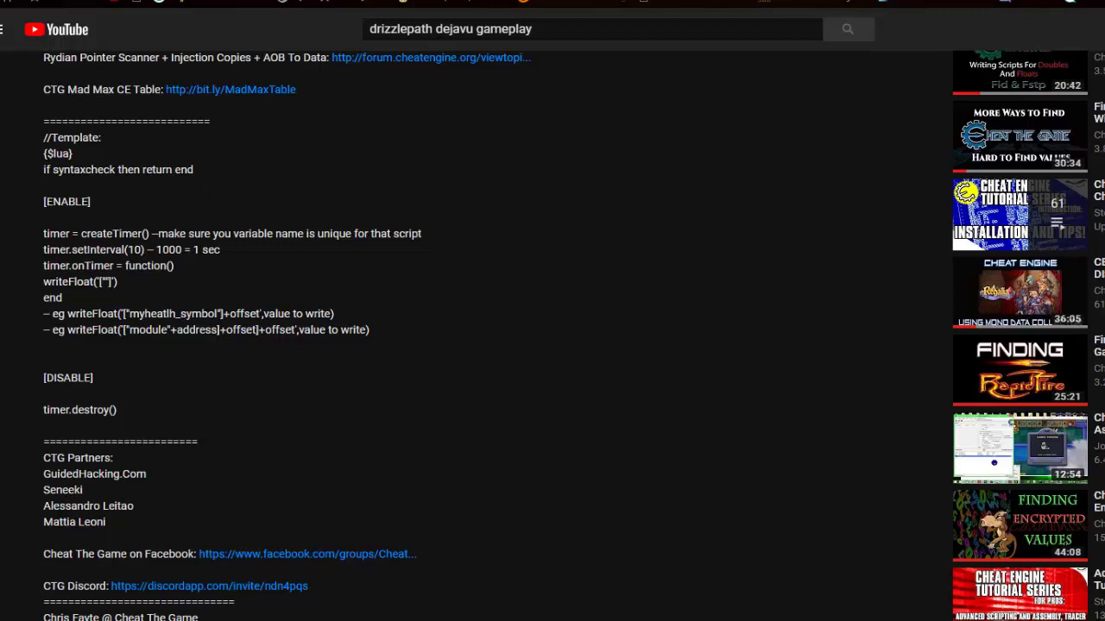
mouse_move(529, 620)
click(635, 606)
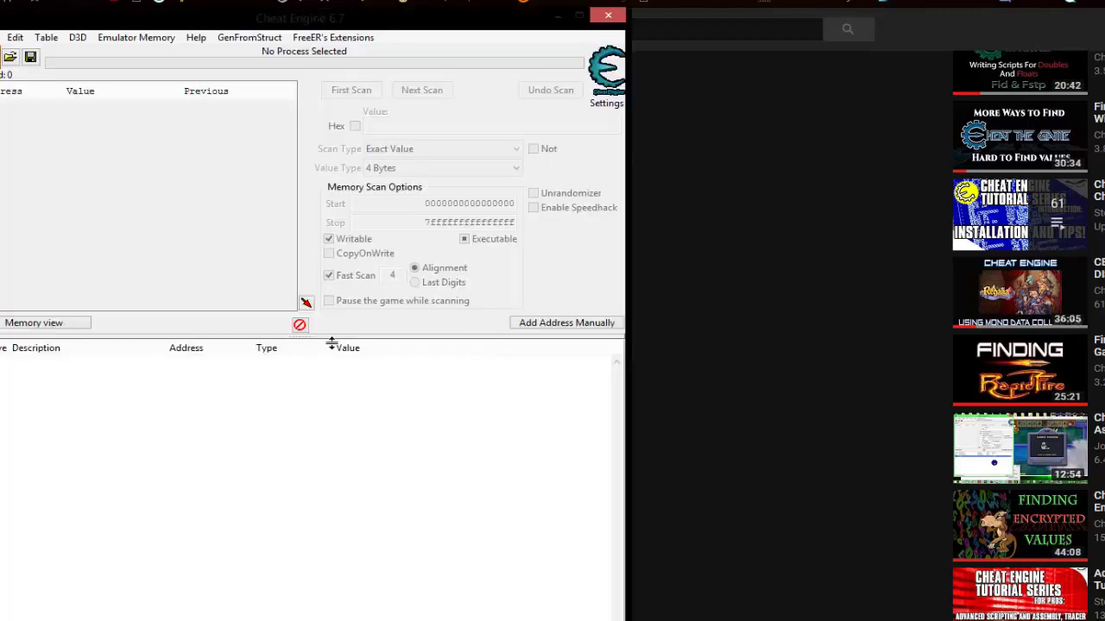
click(613, 17)
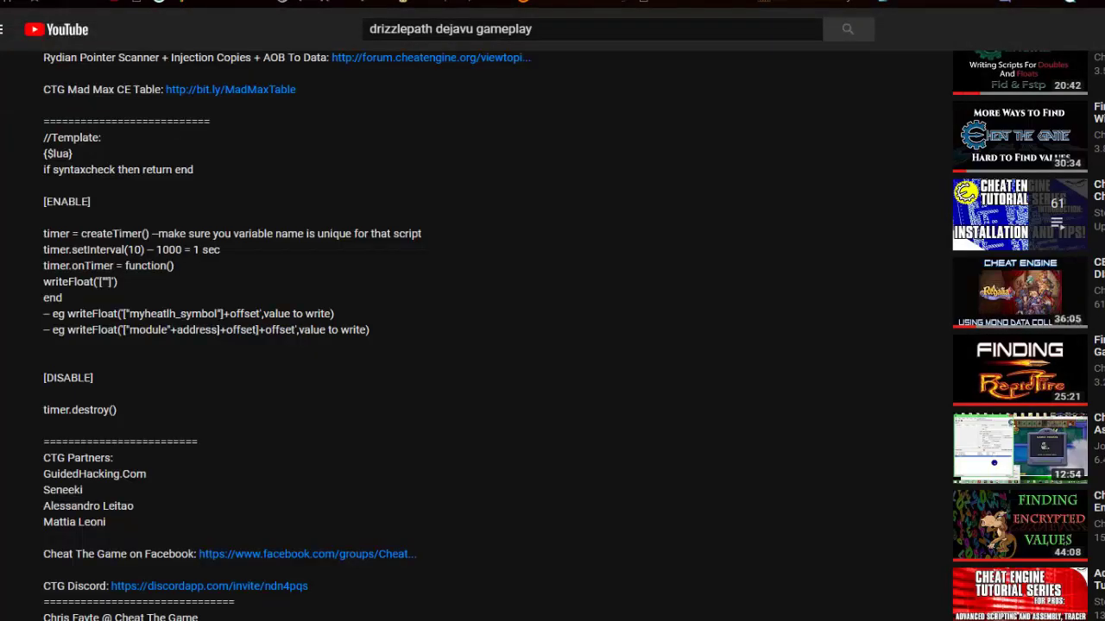
click(611, 620)
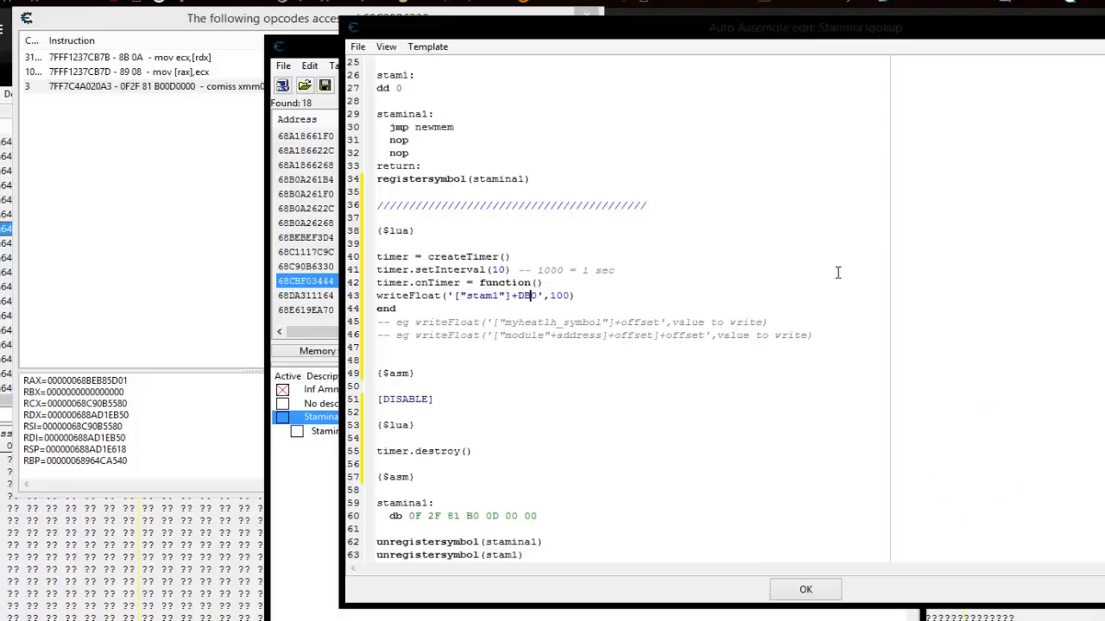
Review the stam1 symbol, Lua timer block and timer.destroy() disable section, and apply the edited Stamina lookup script
scroll(837, 273, down, 3)
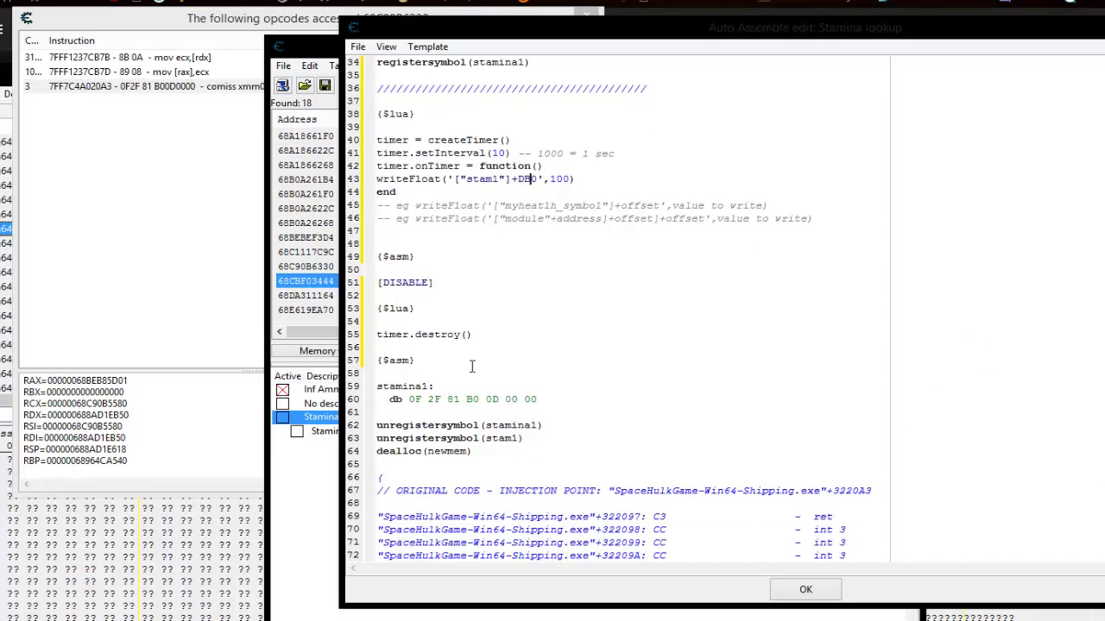
scroll(449, 200, up, 4)
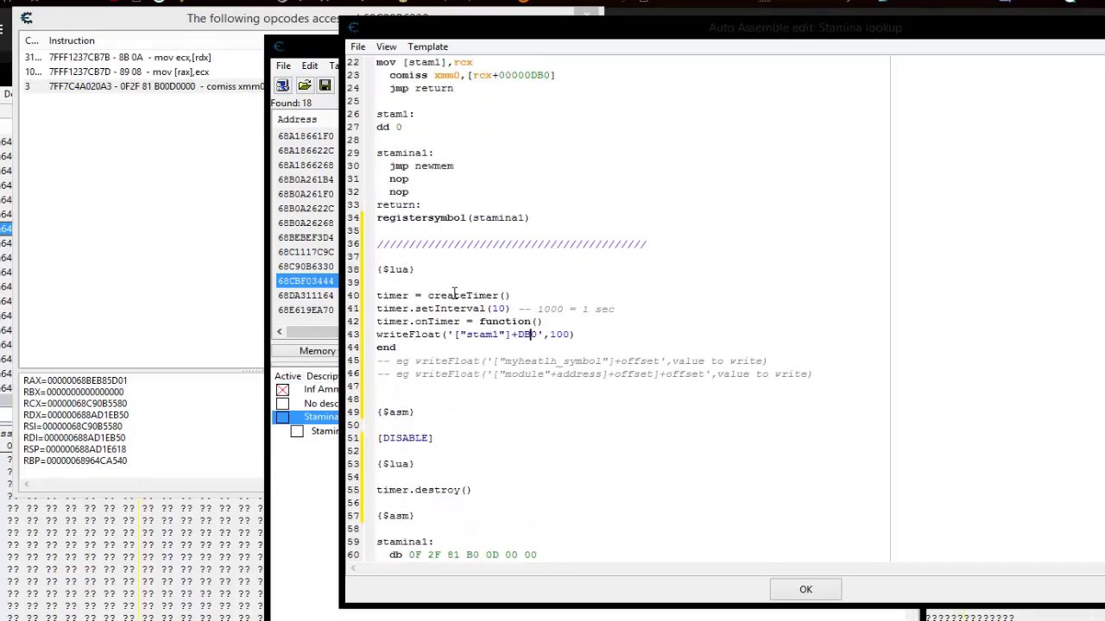
scroll(576, 209, up, 2)
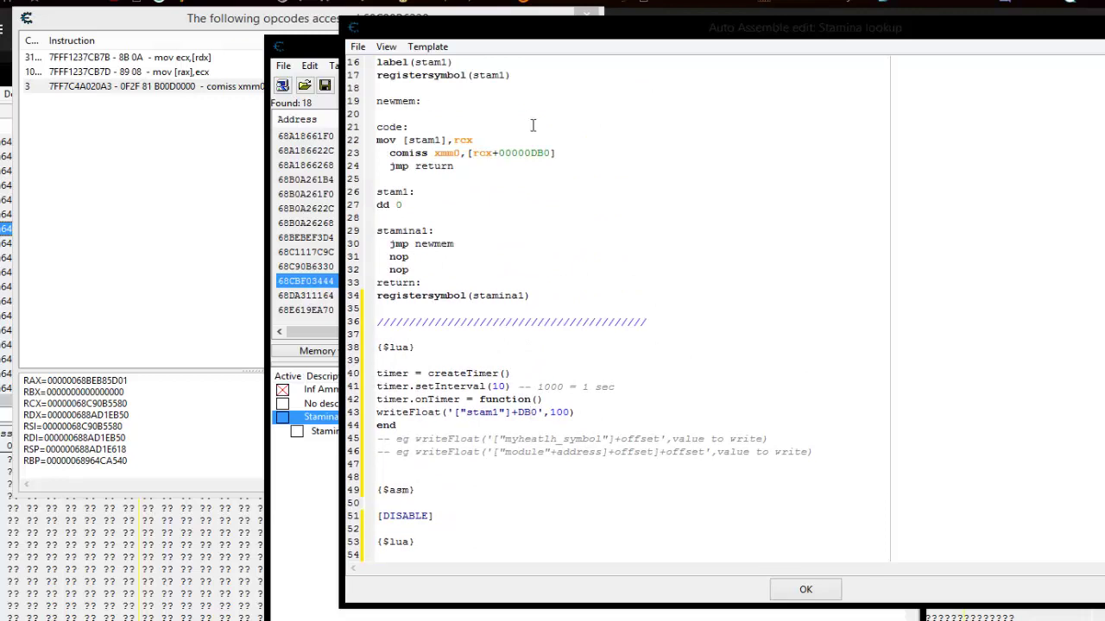
scroll(556, 357, down, 2)
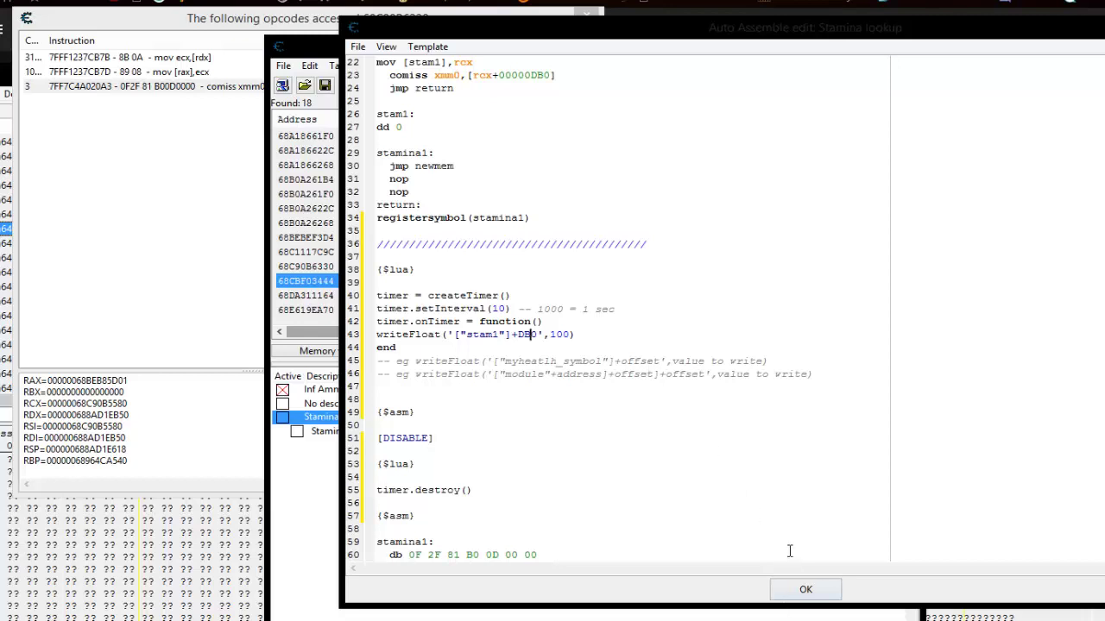
click(802, 592)
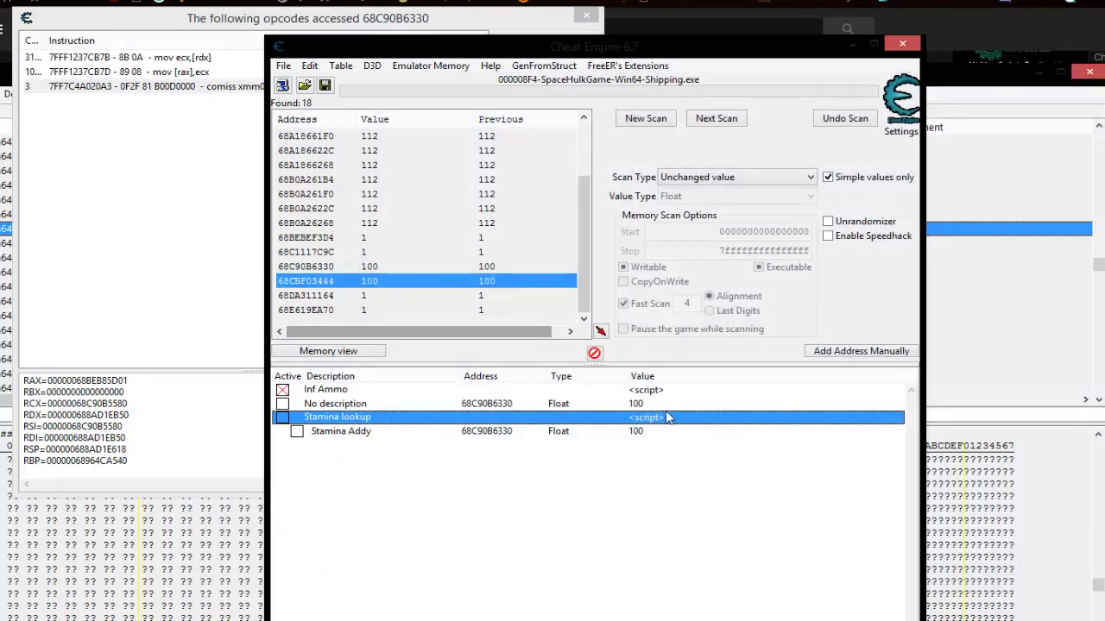
Set the Stamina Addy value to 50 and activate the Stamina lookup script
double_click(639, 434)
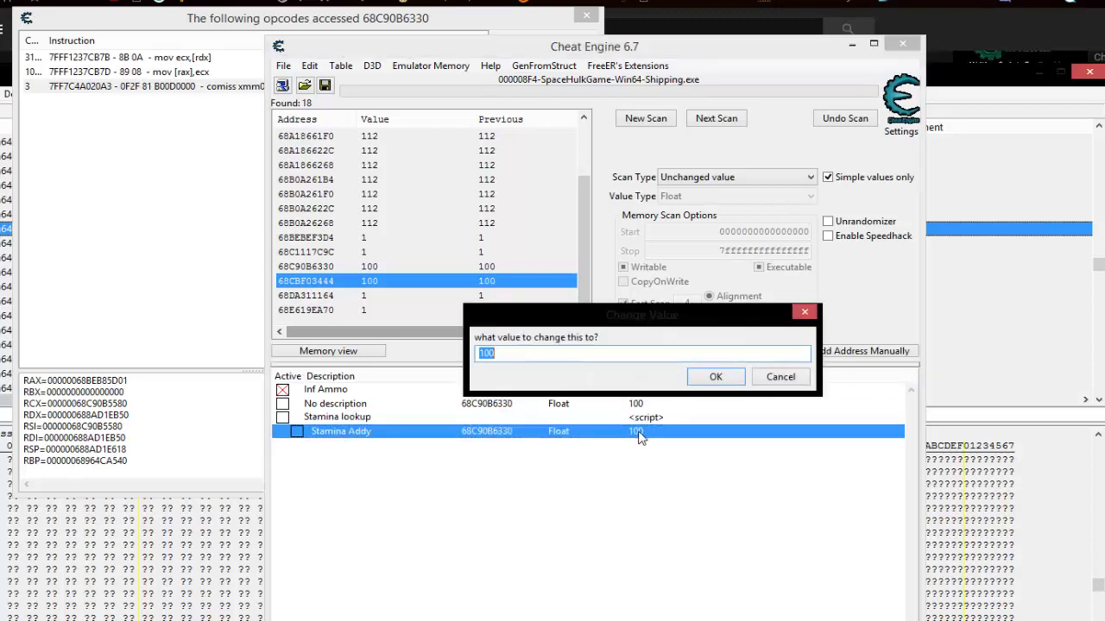
text(50)
click(707, 381)
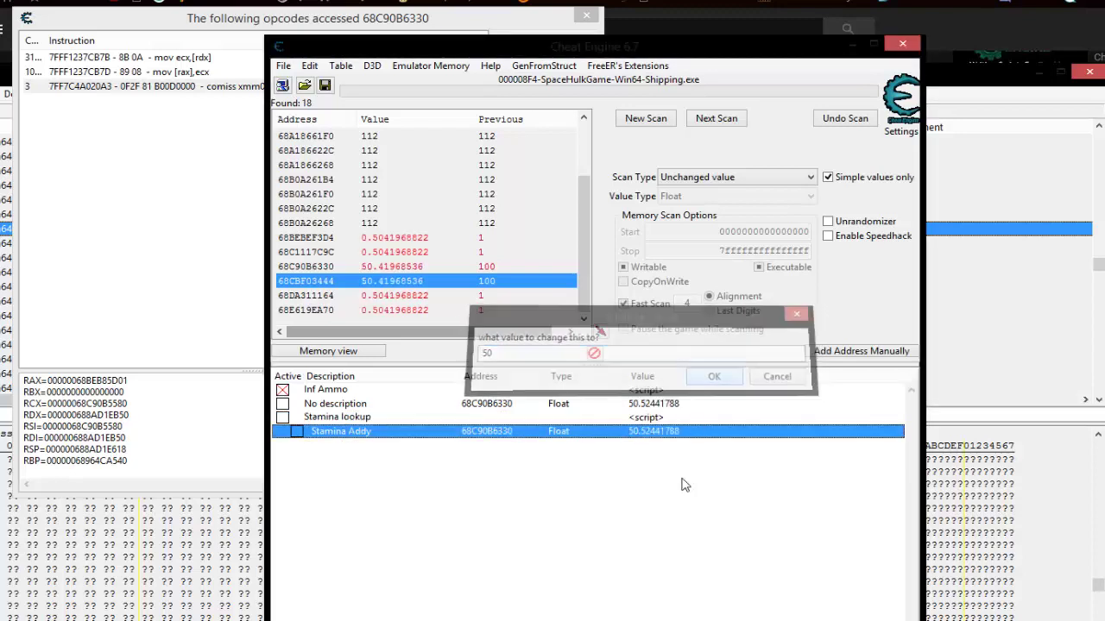
click(282, 418)
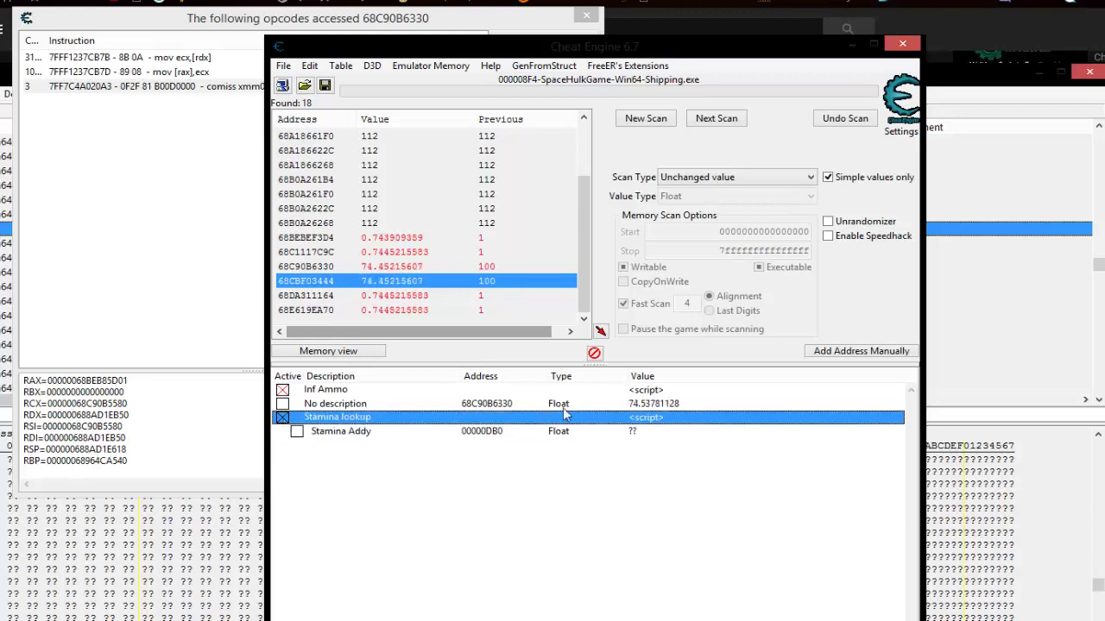
Arrange Cheat Engine beside the SpaceHulkGame window and sprint in the game to check the stamina value with the script active
drag(785, 45, 502, 37)
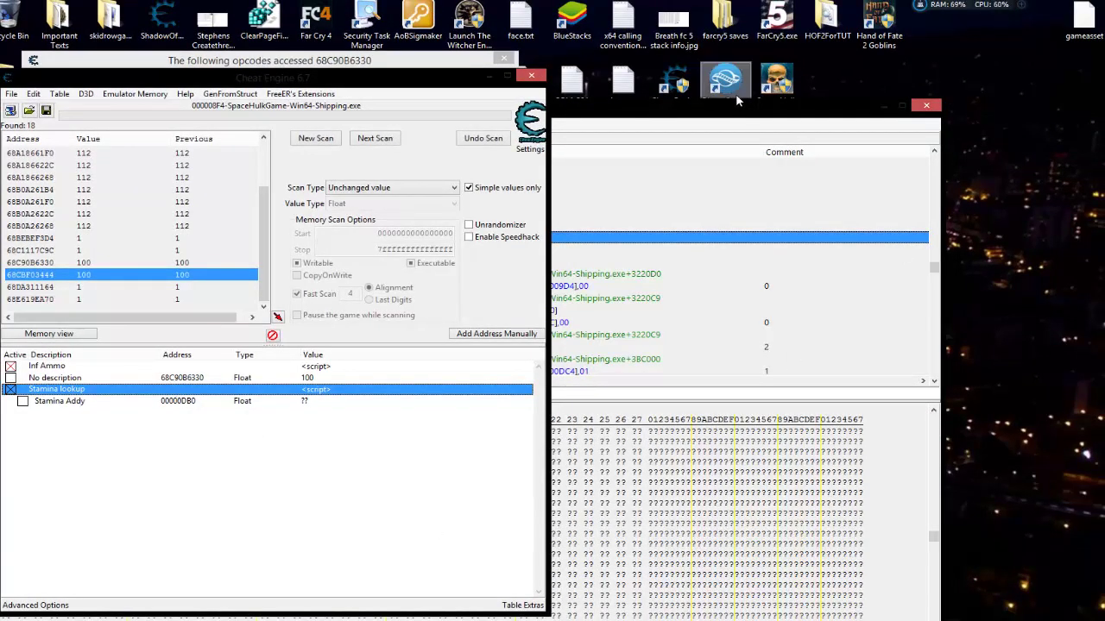
mouse_move(497, 620)
click(497, 571)
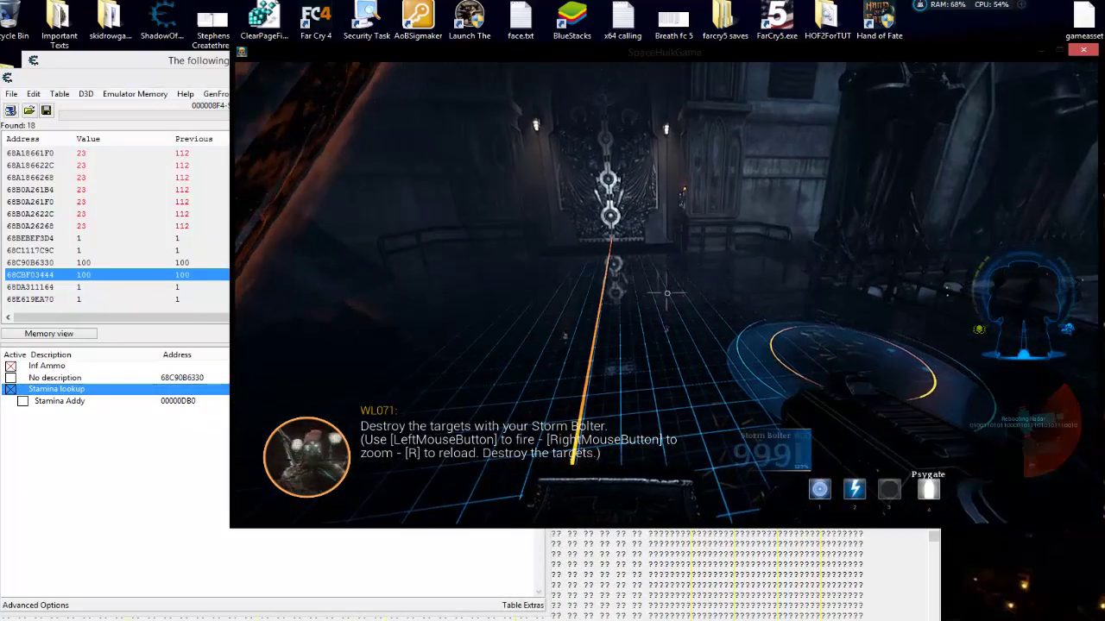
key(shift+w)
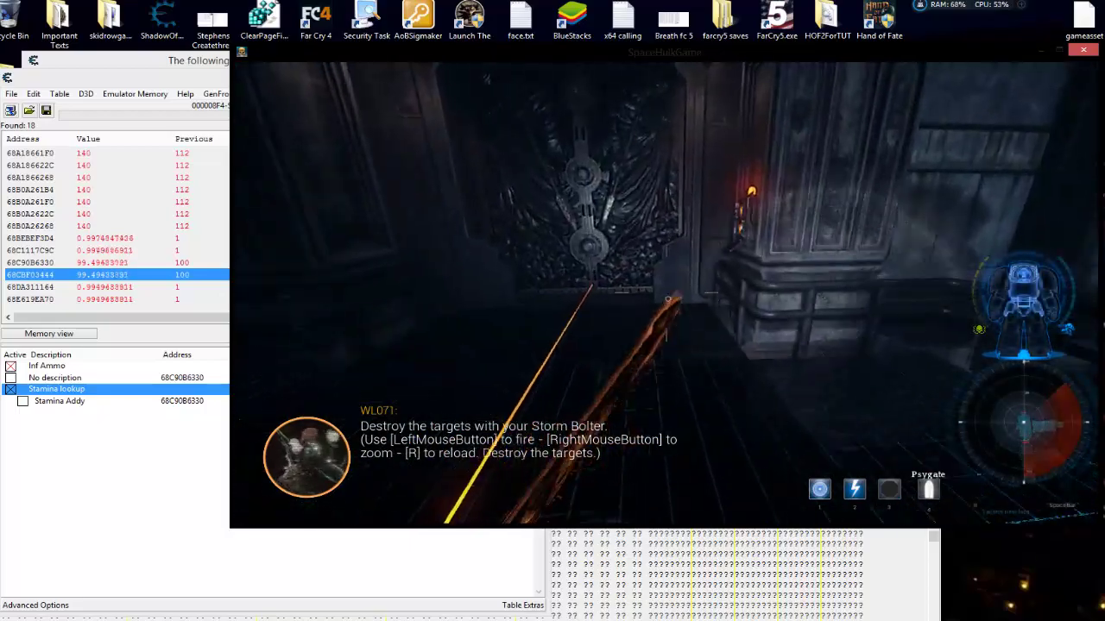
key(shift+w)
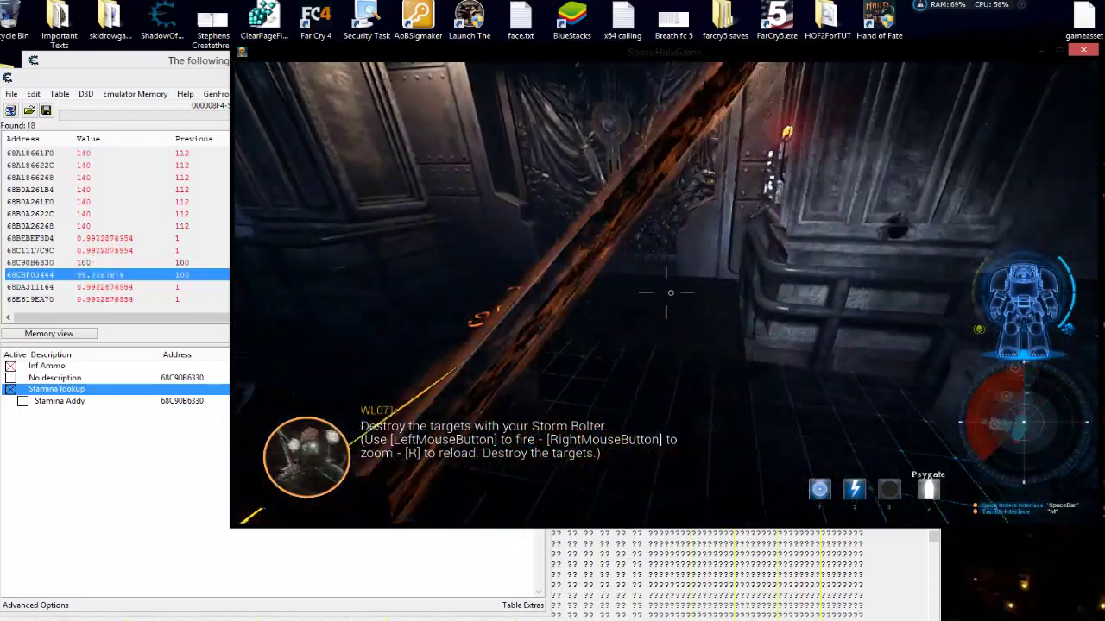
key(alt+Tab)
click(889, 67)
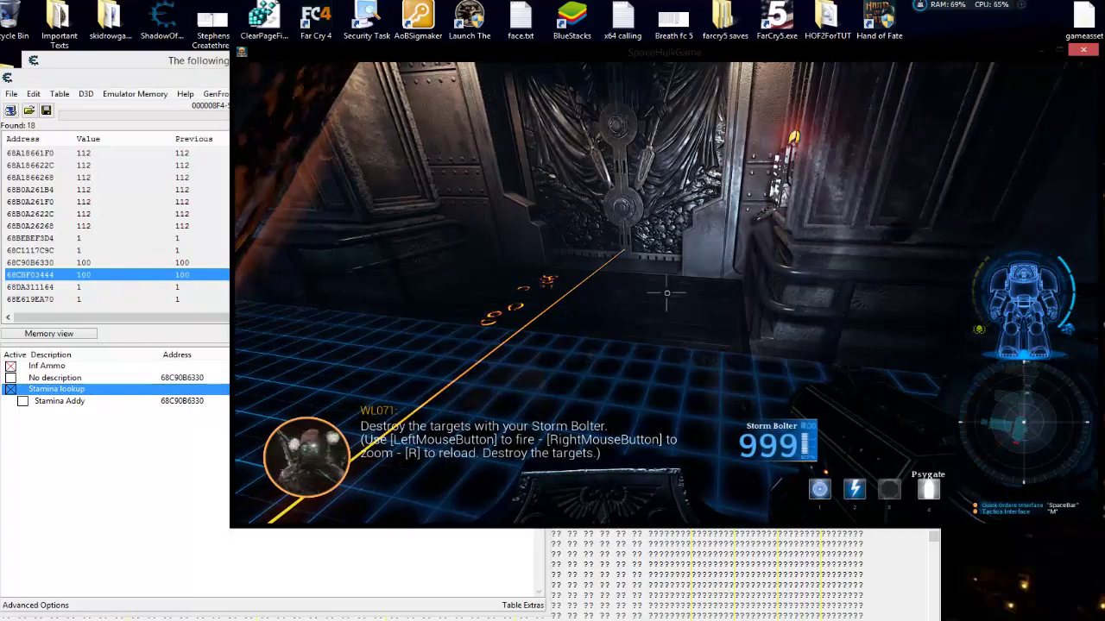
key(shift+w)
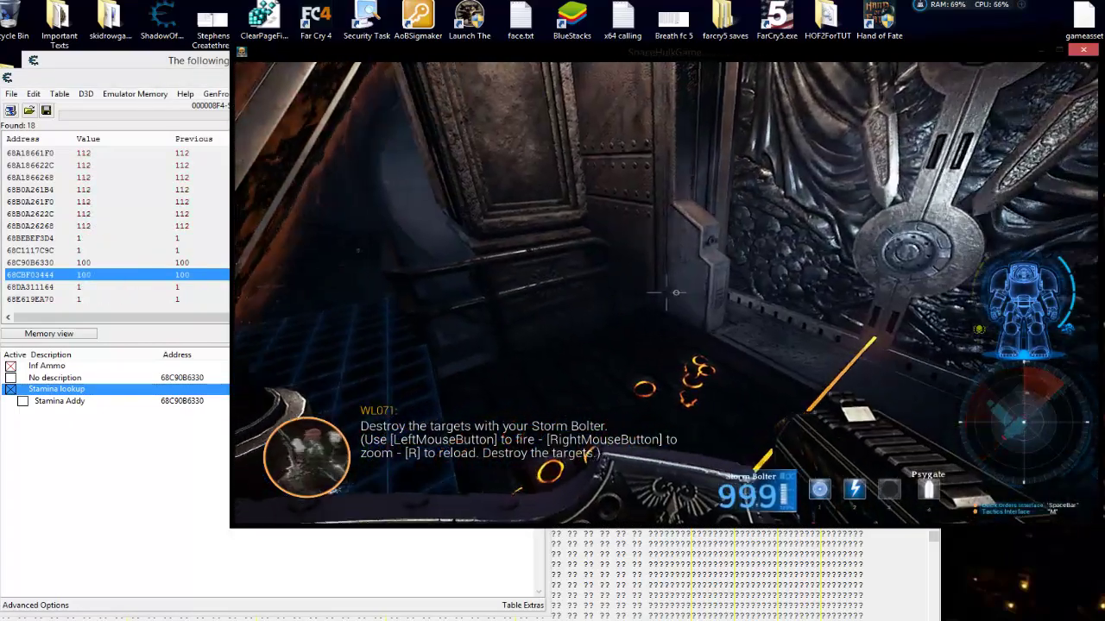
key(shift+w)
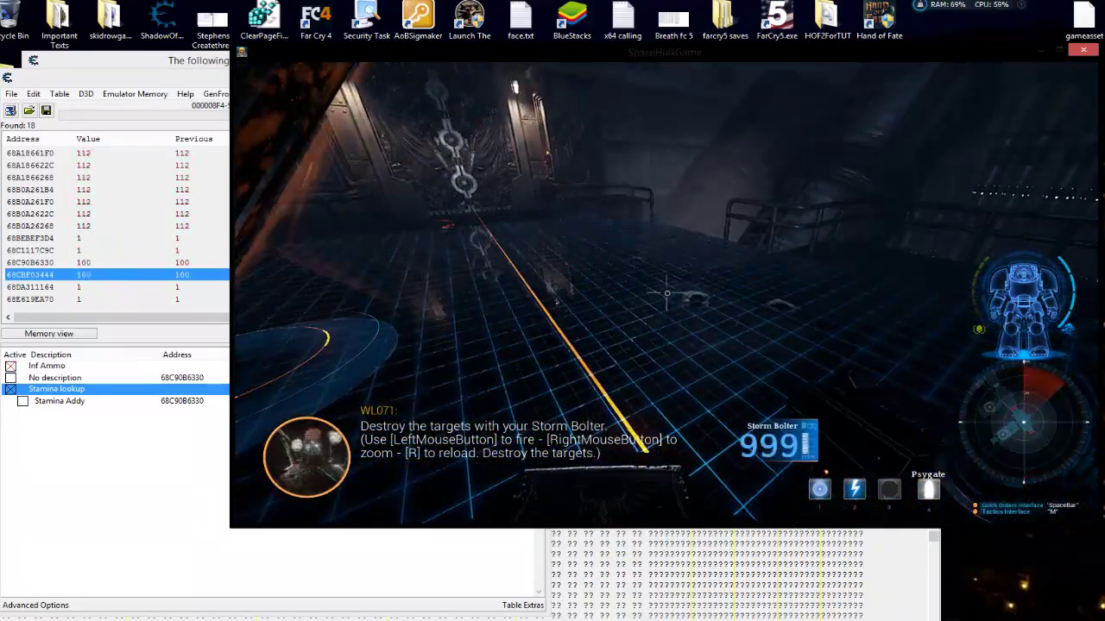
Deactivate the Stamina lookup script and perform stamina-draining actions in the game to check the value without it
key(alt+Tab)
click(9, 391)
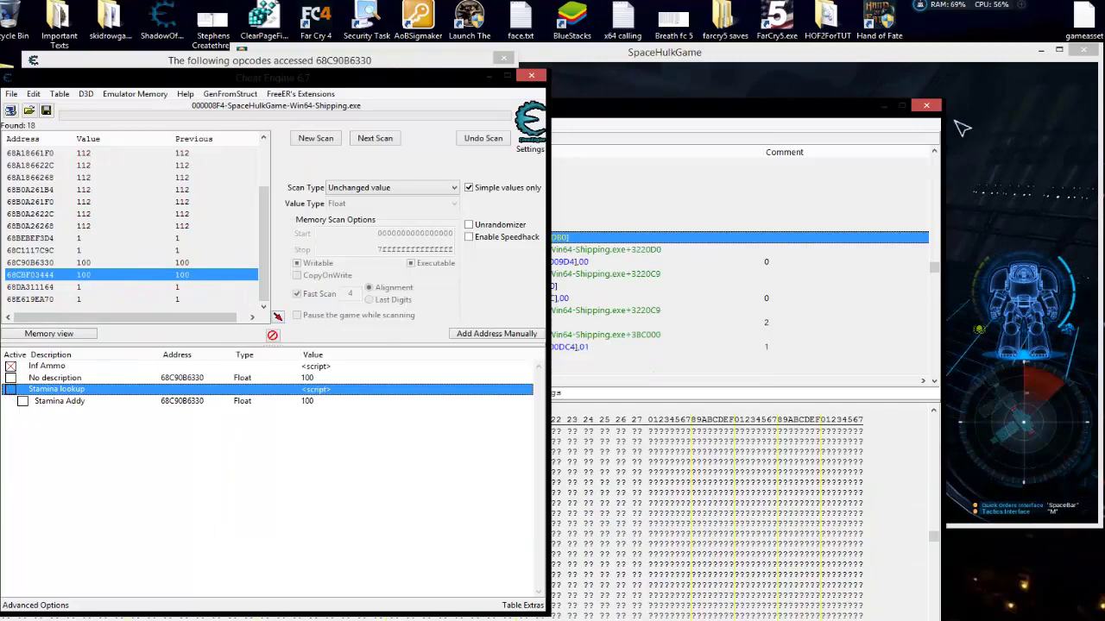
click(1003, 56)
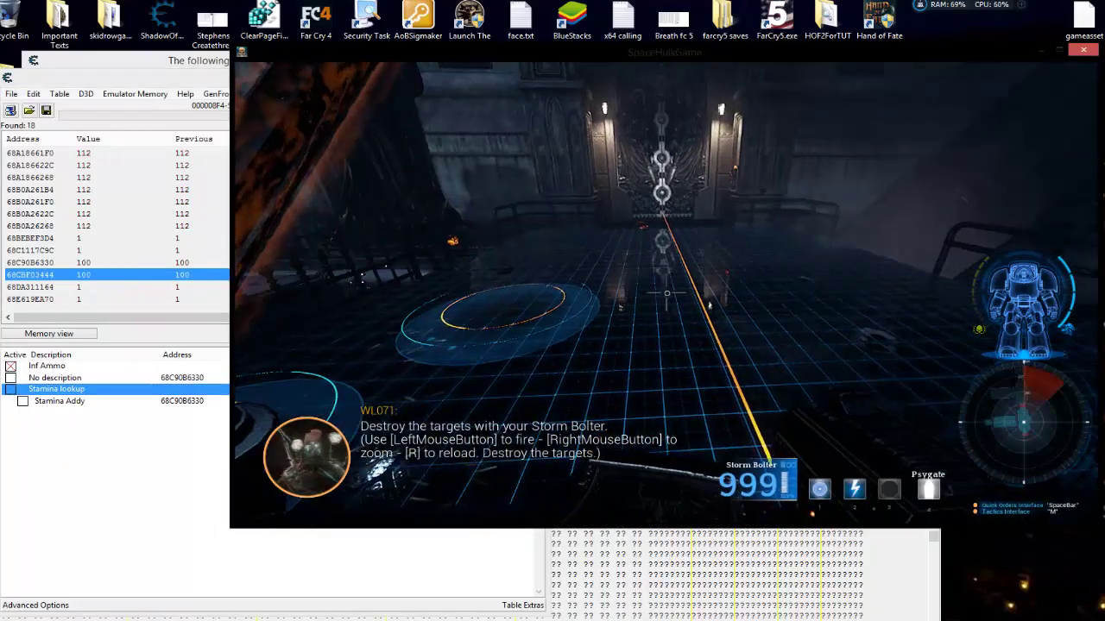
key(e)
key(e)
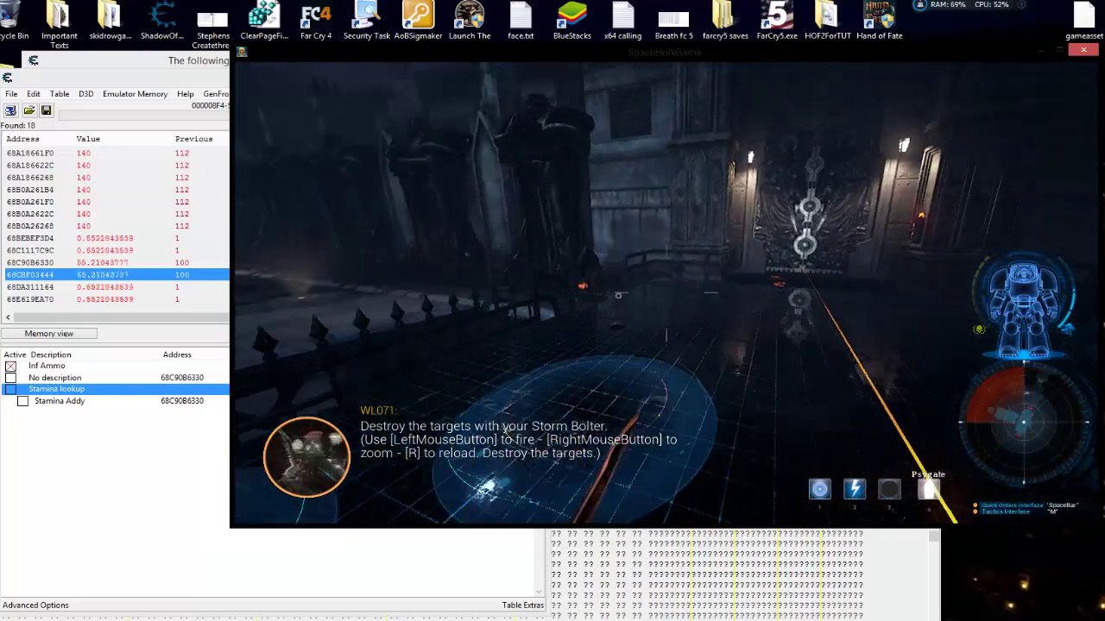
key(e)
Reactivate the Stamina lookup script and move around in the game to check the stamina value again
key(alt+Tab)
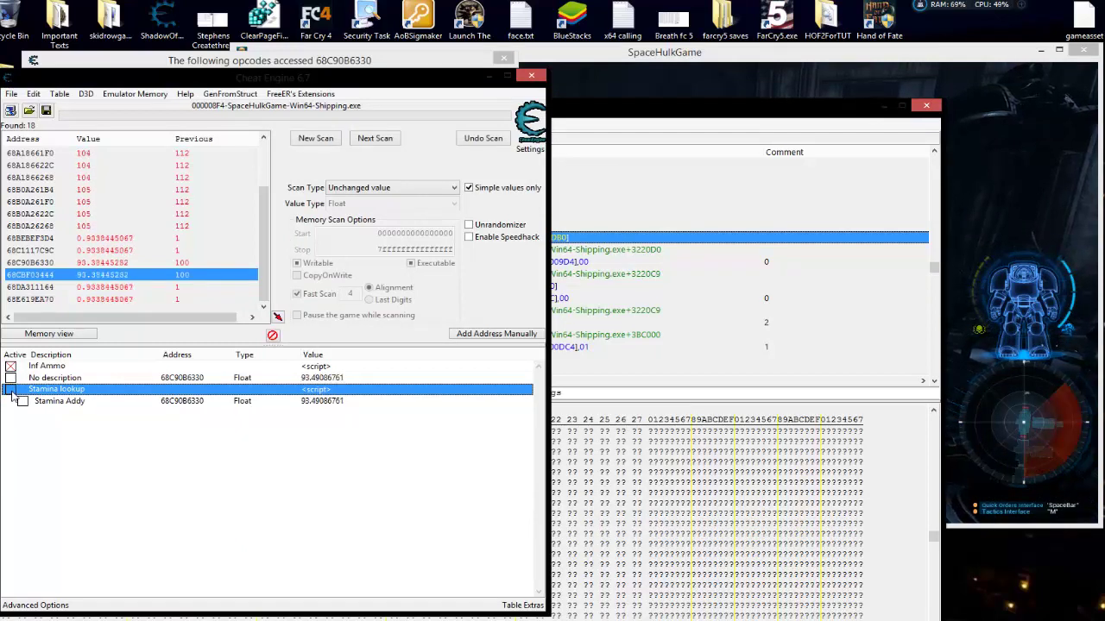
click(10, 390)
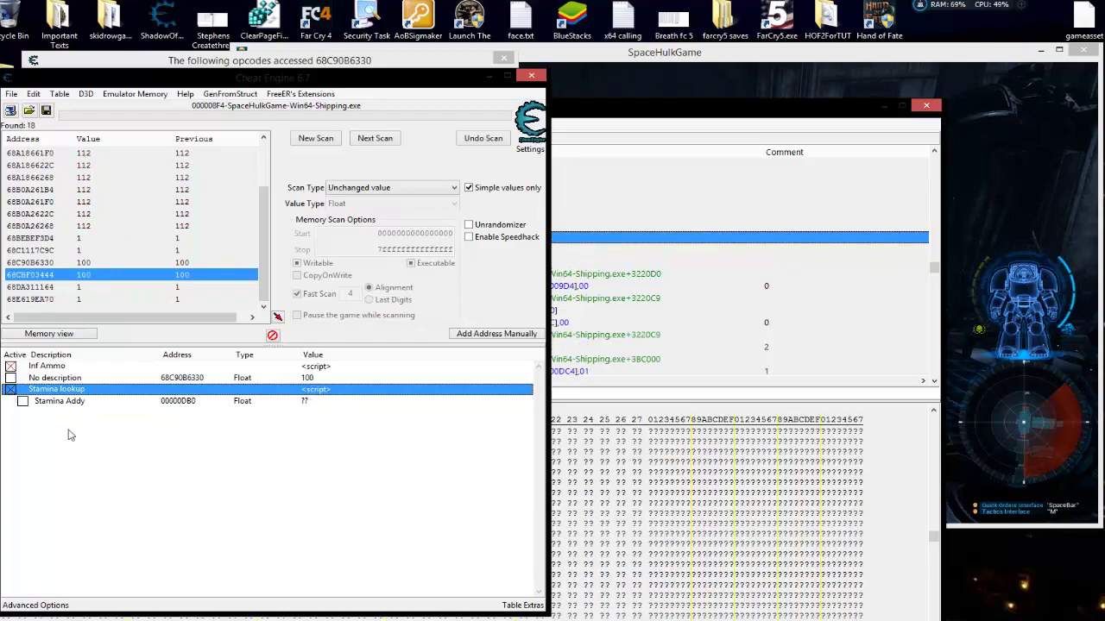
click(1003, 133)
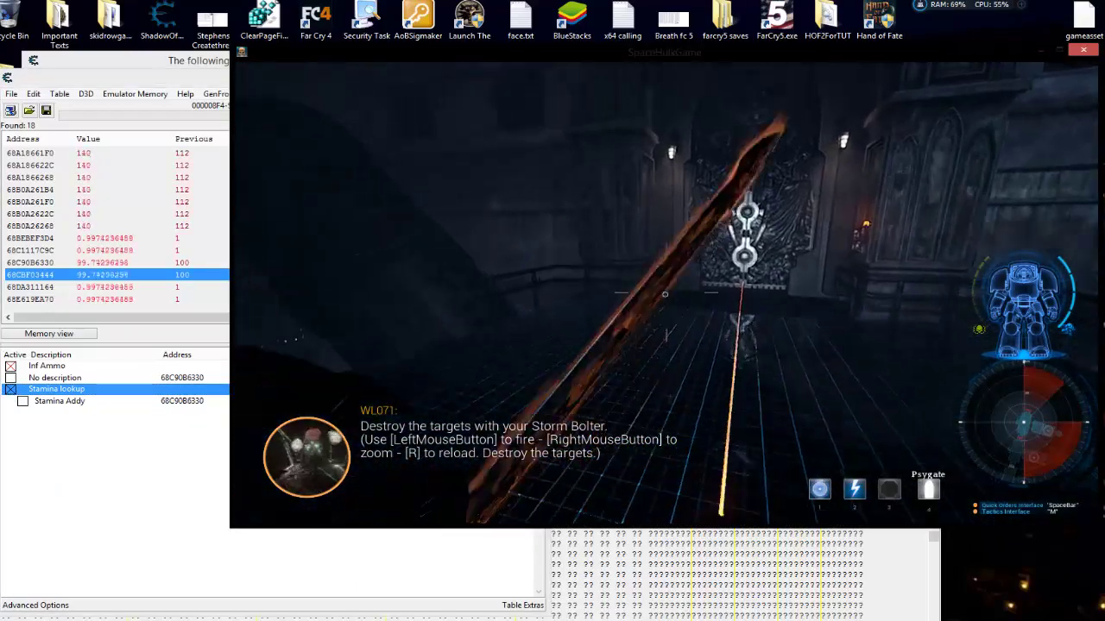
key(w)
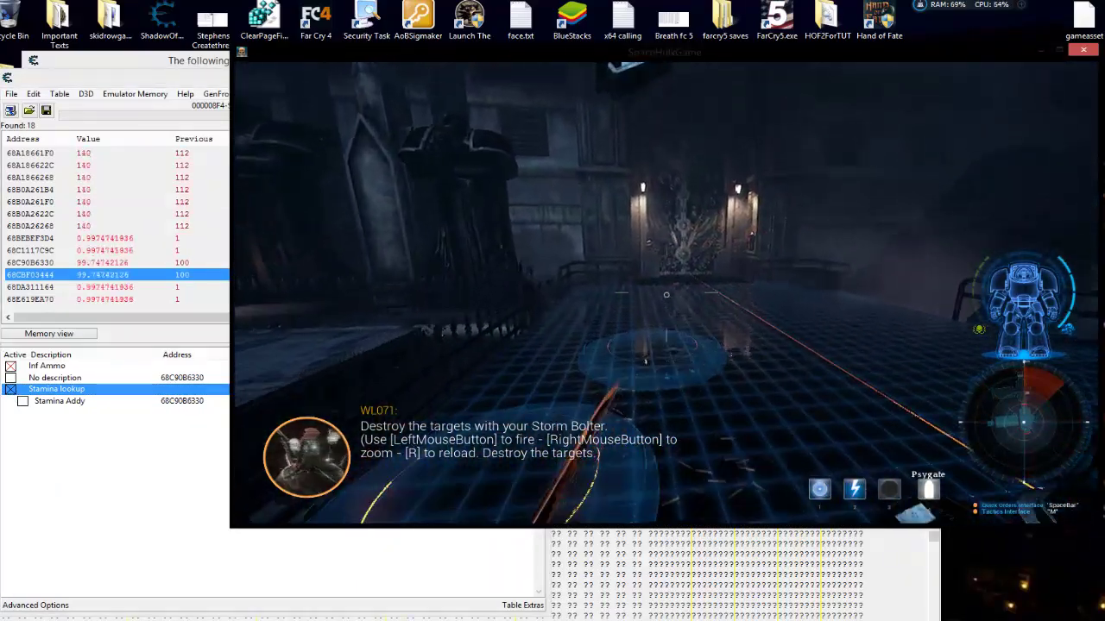
key(w)
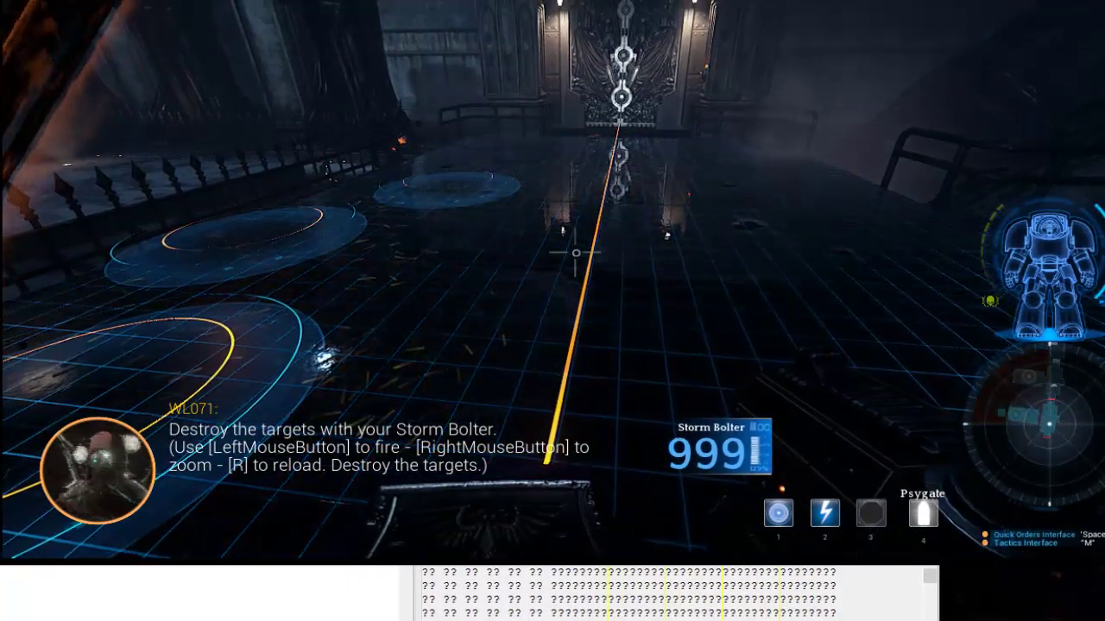
Use the slot 1 ability in the game and examine its cooldown countdown
key(1)
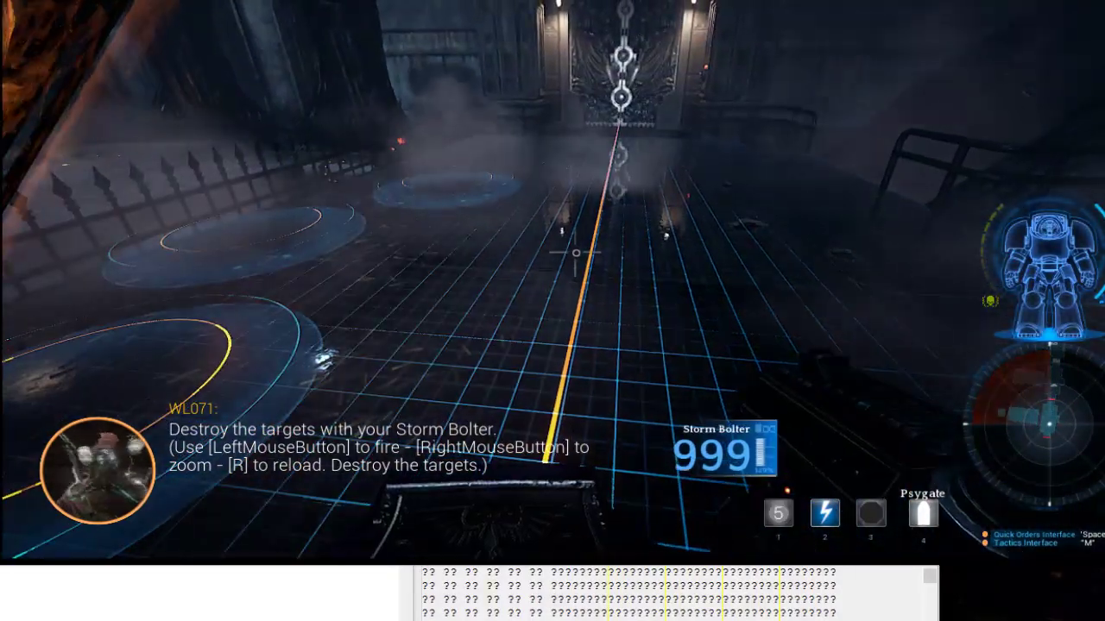
key(2)
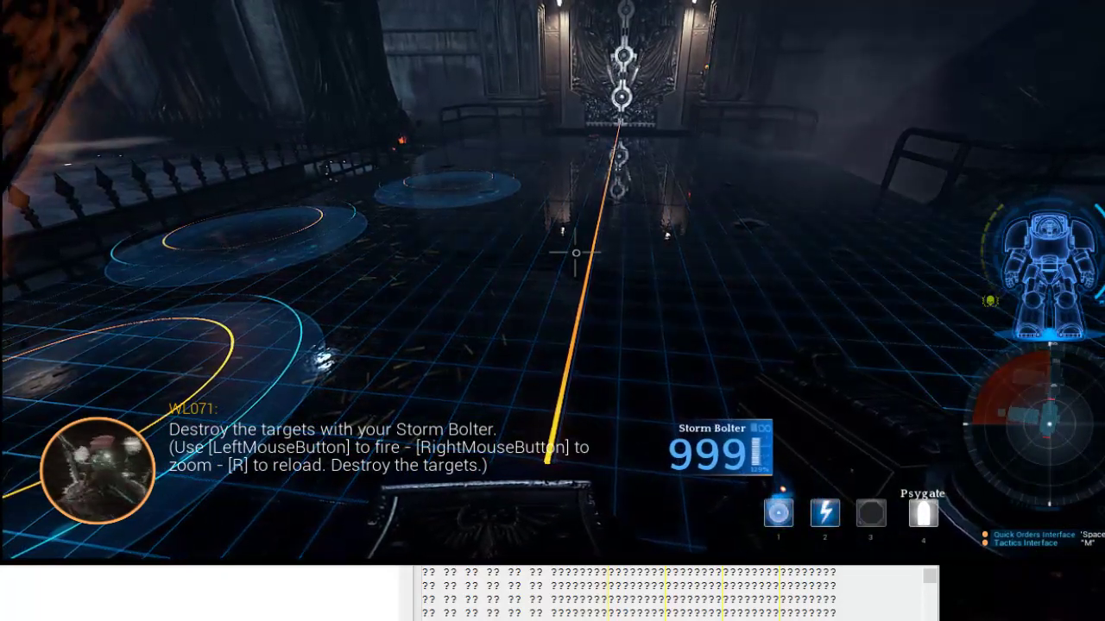
key(1)
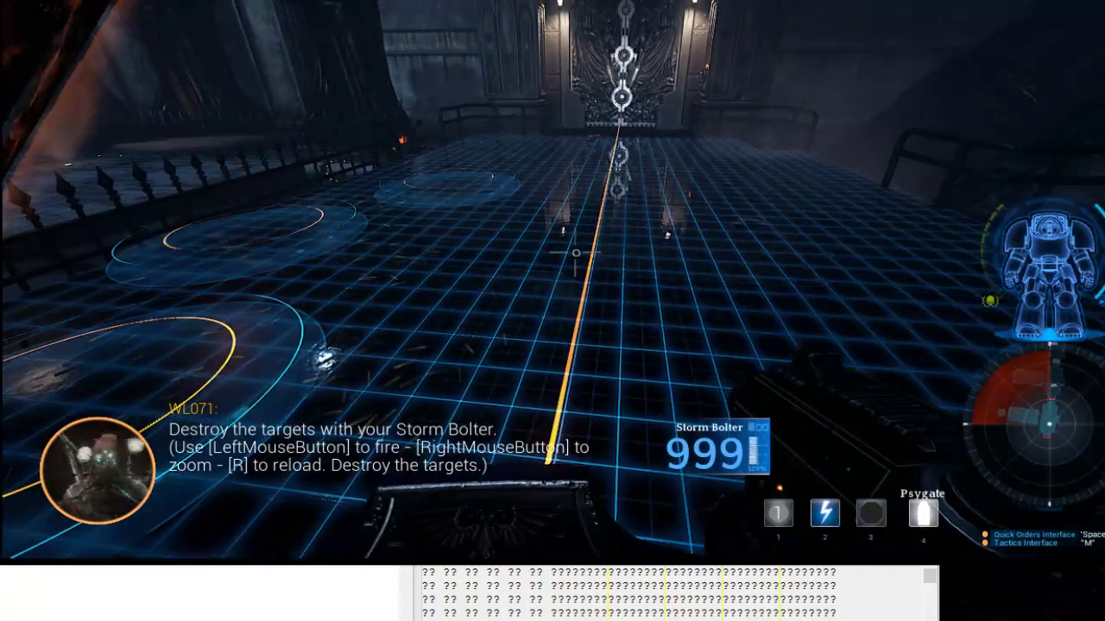
Clear the old scan results in Cheat Engine for a new scan and return to the game
key(alt+Tab)
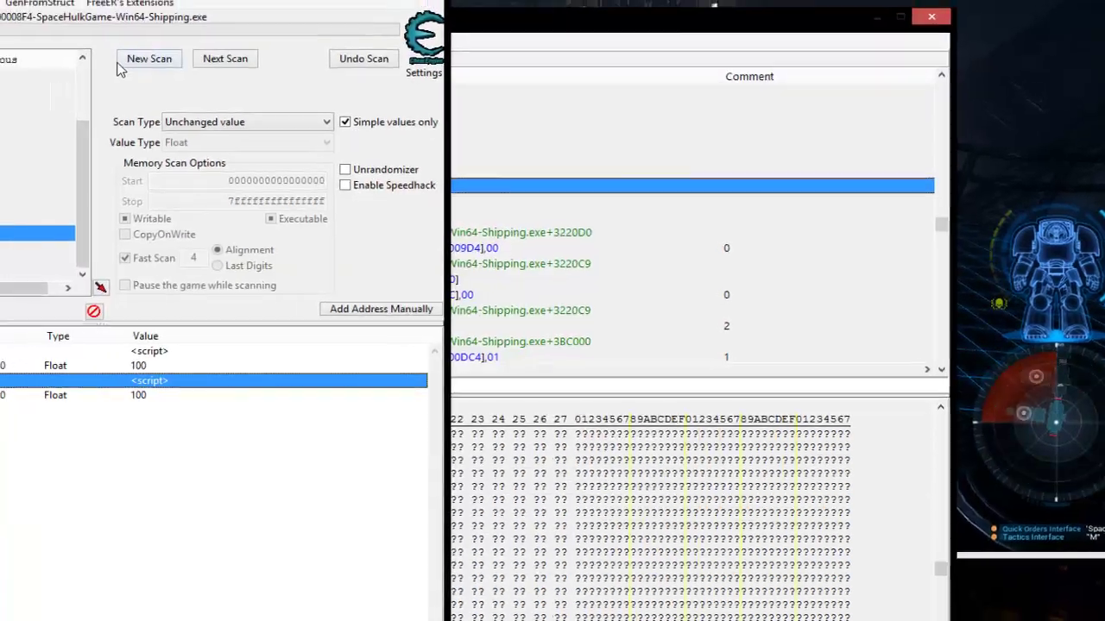
click(122, 63)
click(944, 81)
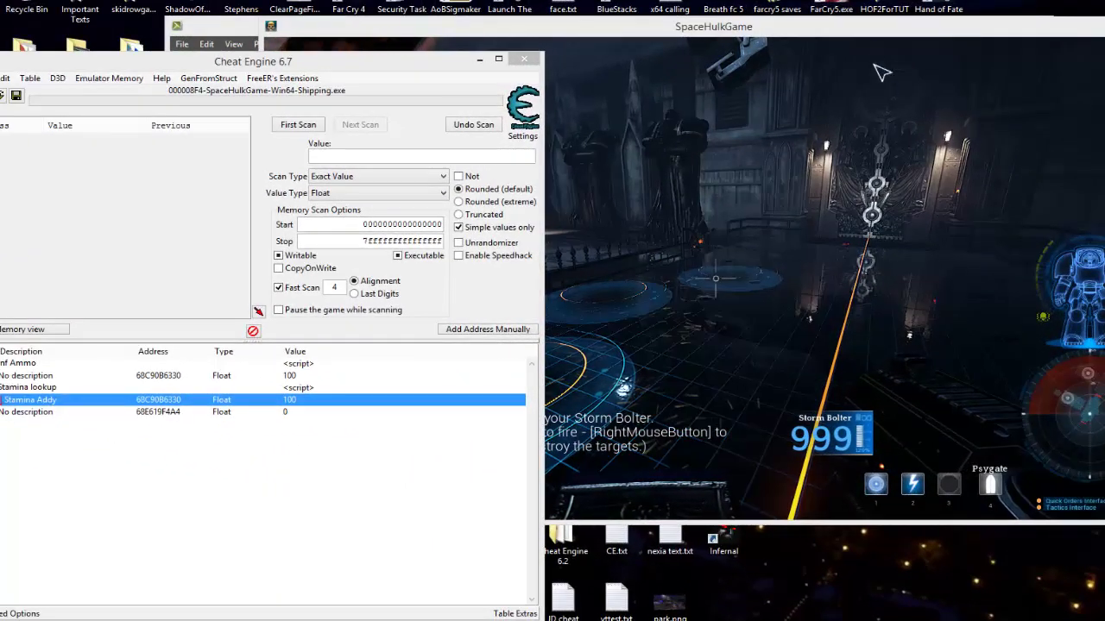
click(880, 72)
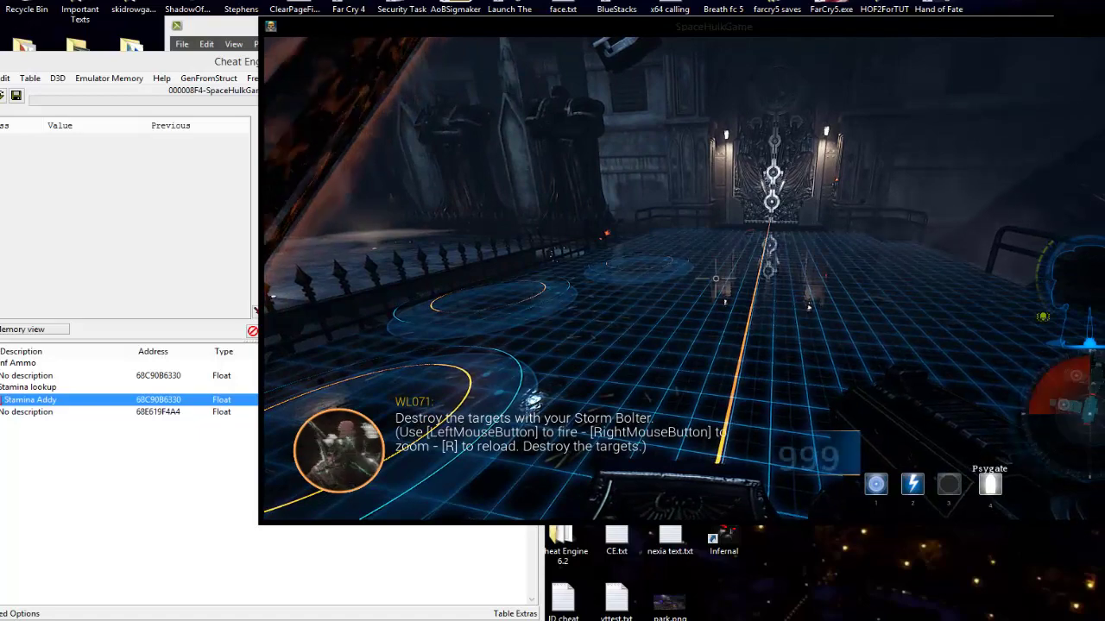
Reload the Storm Bolter and use the slot 1 ability repeatedly in the game to examine its cooldown
key(r)
key(1)
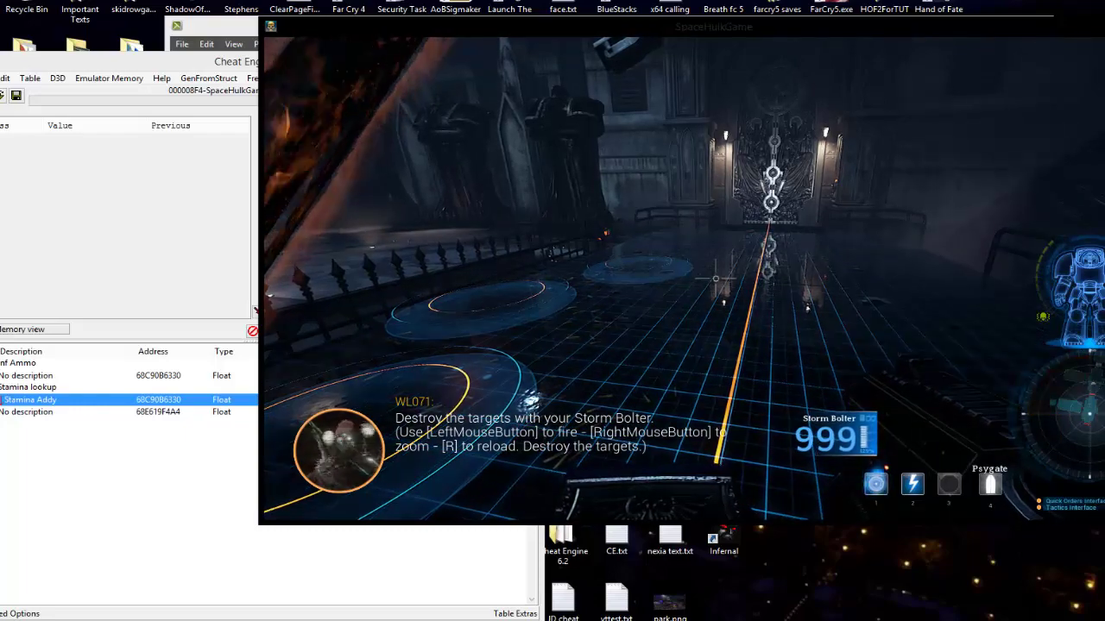
key(1)
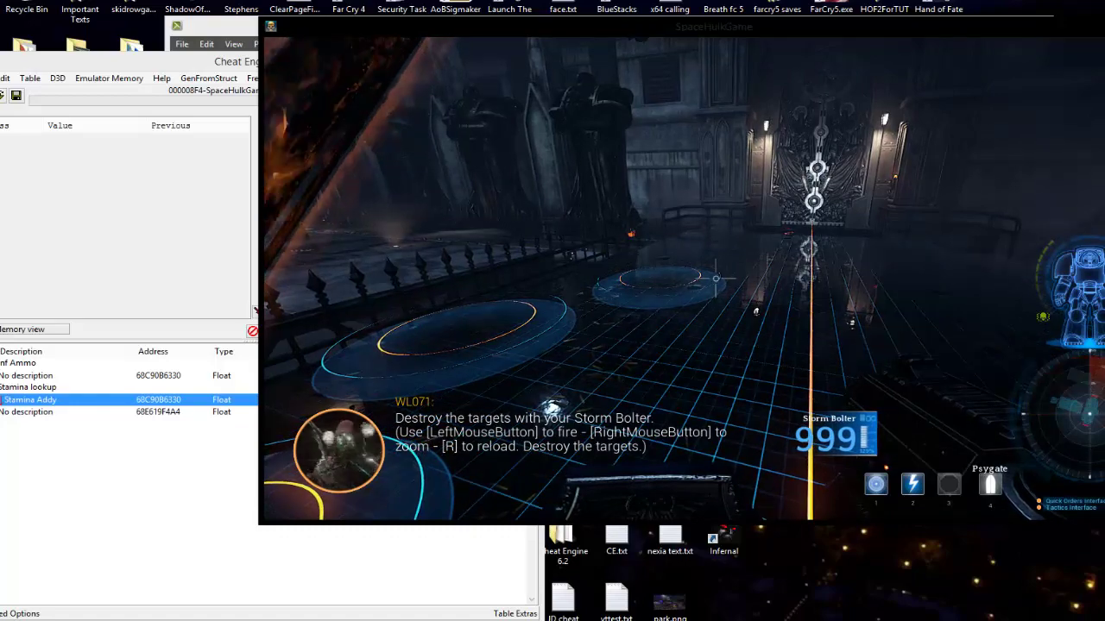
key(1)
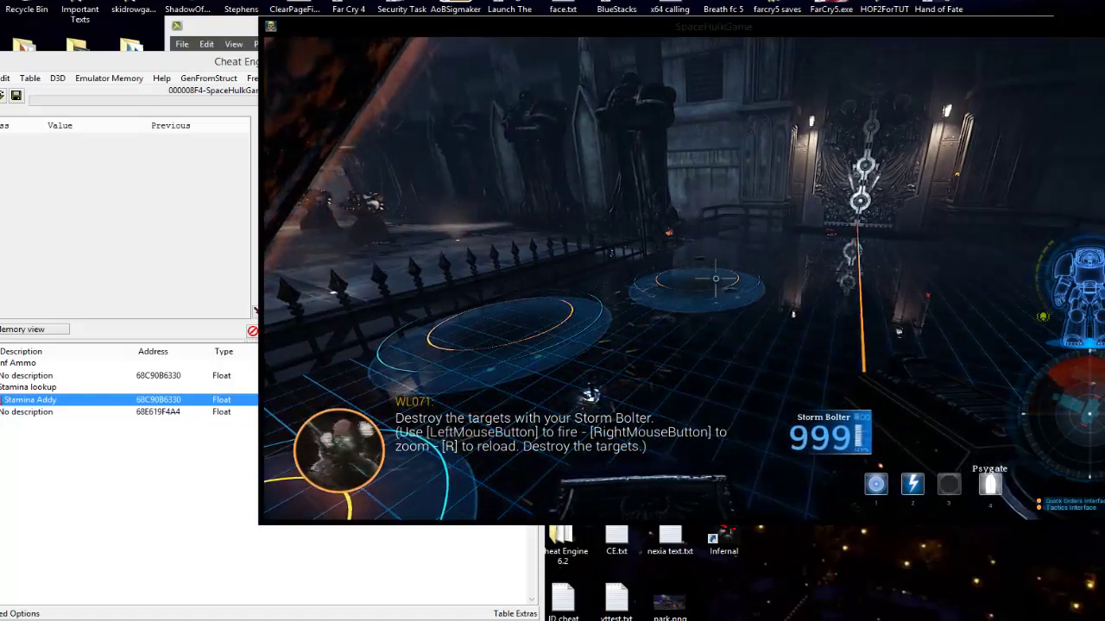
Switch to Cheat Engine and set the scan type to Unknown initial value, keeping Float as the value type
key(alt+Tab)
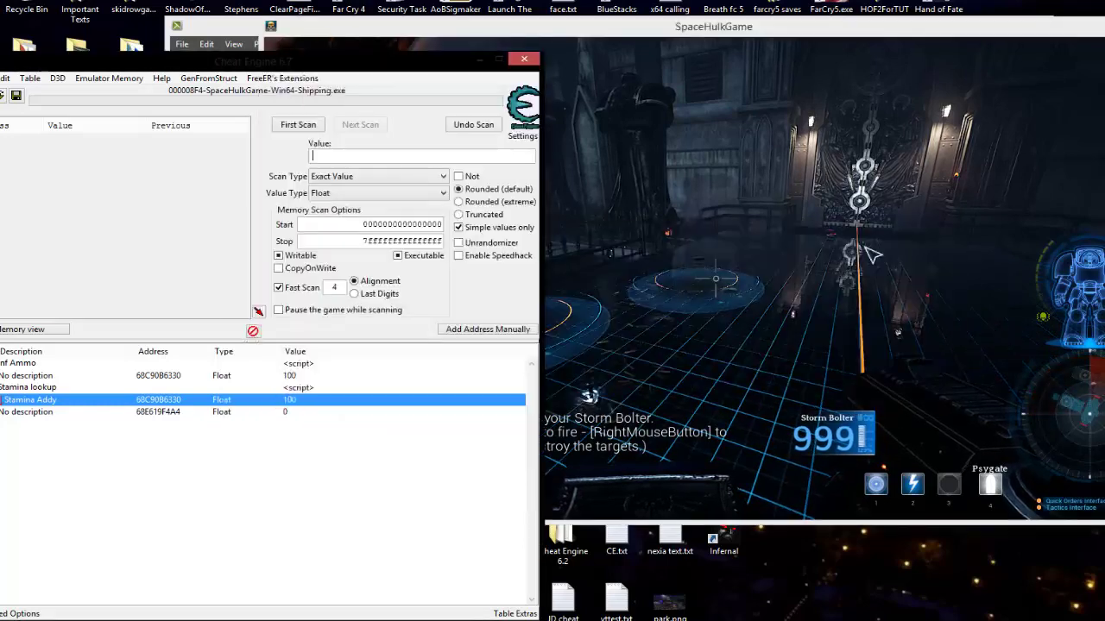
drag(255, 64, 280, 20)
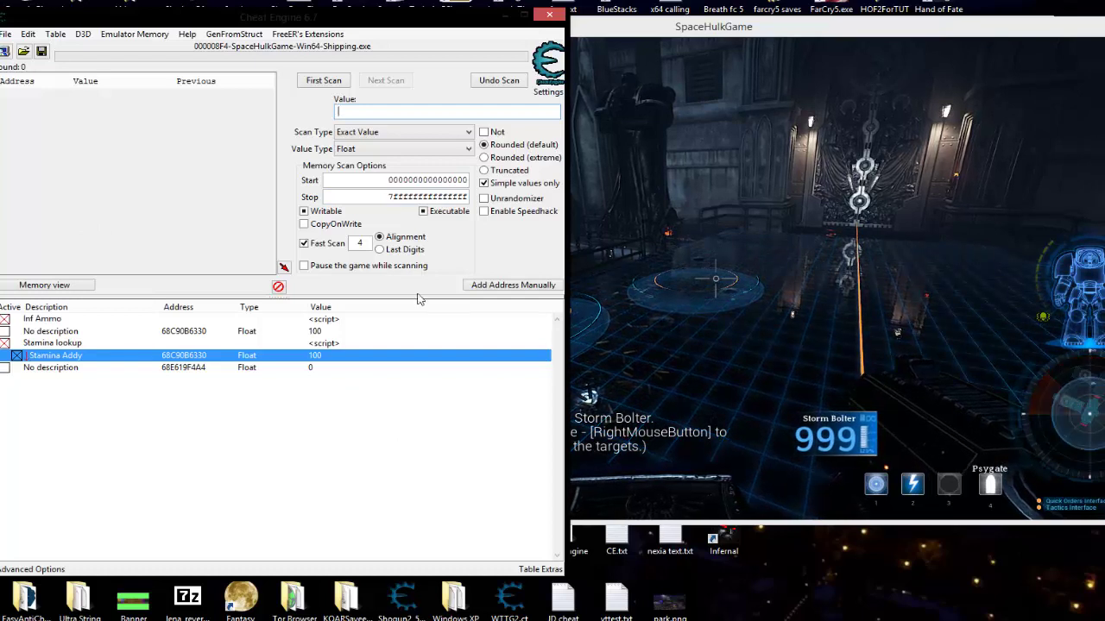
click(347, 137)
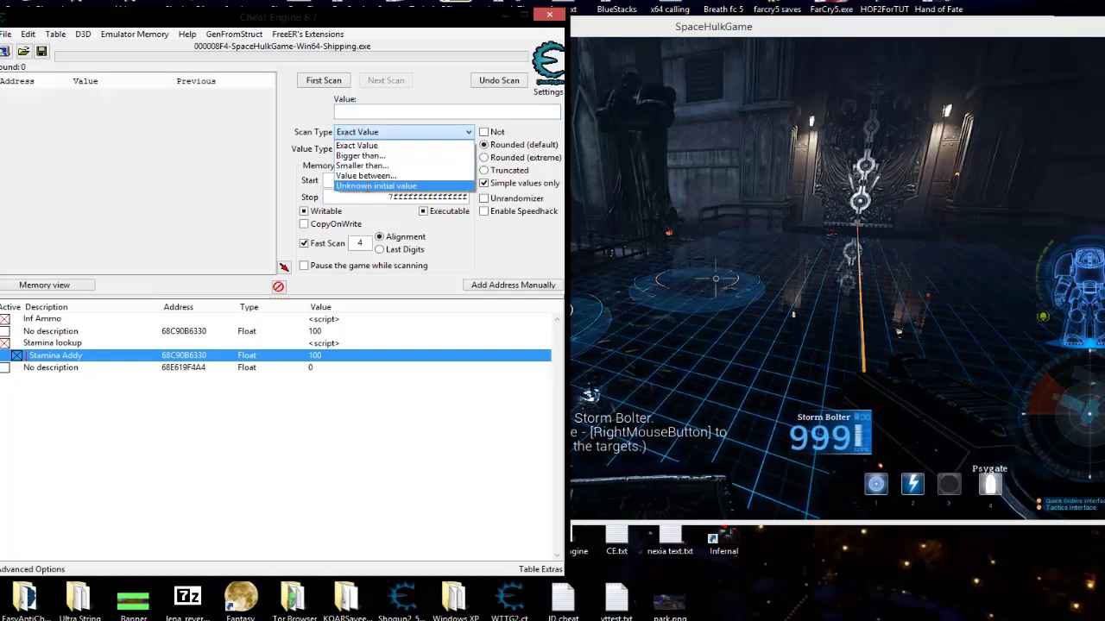
click(364, 184)
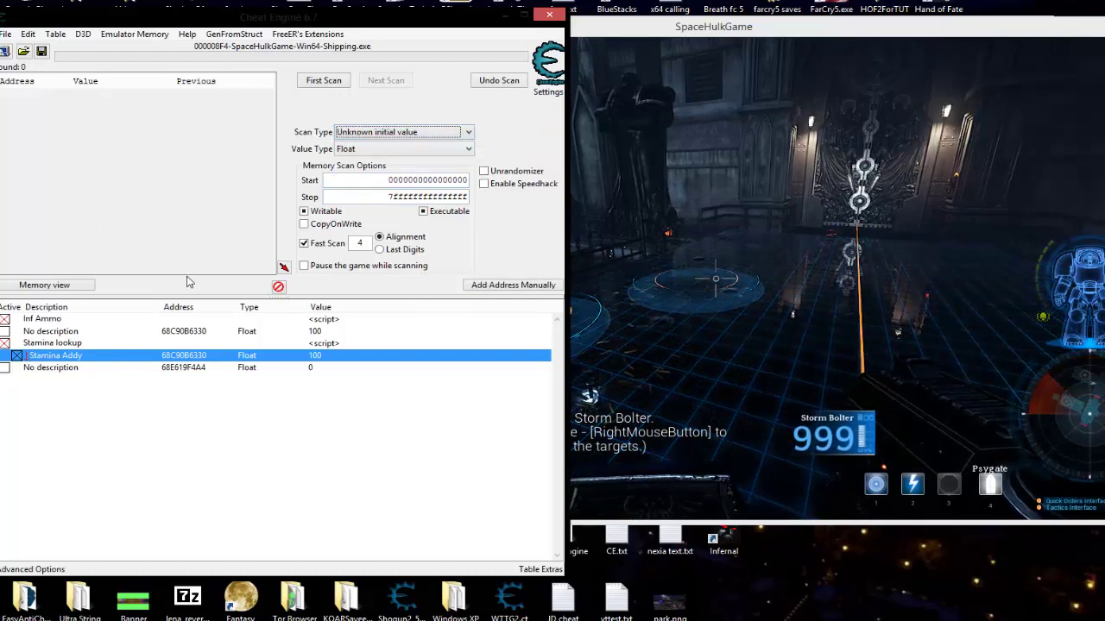
Unfreeze the Stamina Addy record and freeze the undescribed float at address 68E619F4A4
click(314, 369)
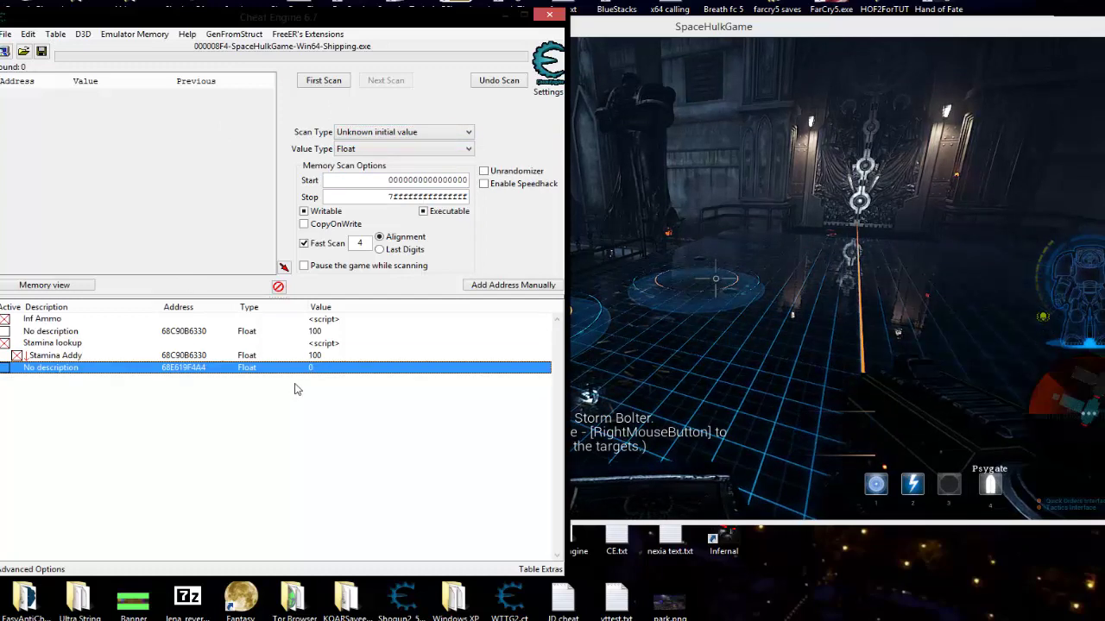
click(296, 387)
drag(353, 28, 408, 10)
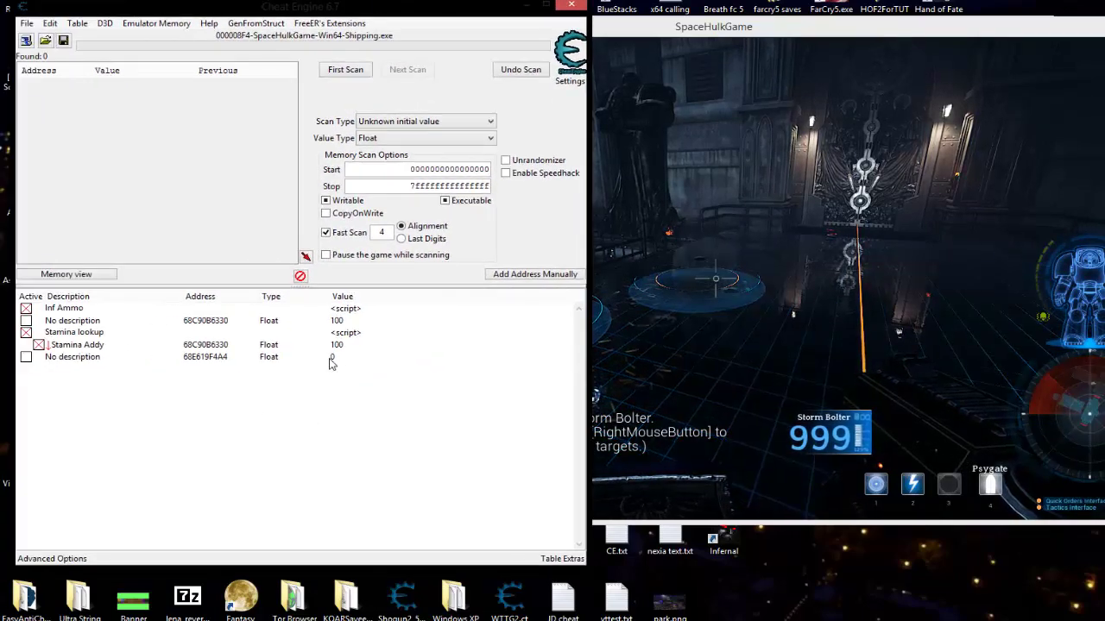
click(40, 345)
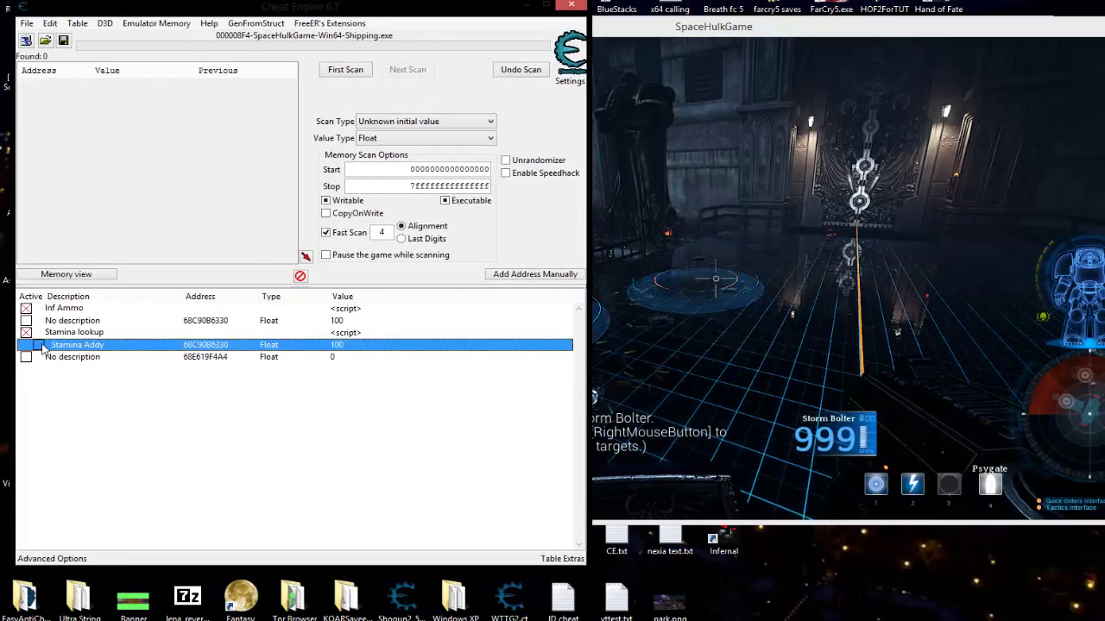
click(49, 388)
click(26, 357)
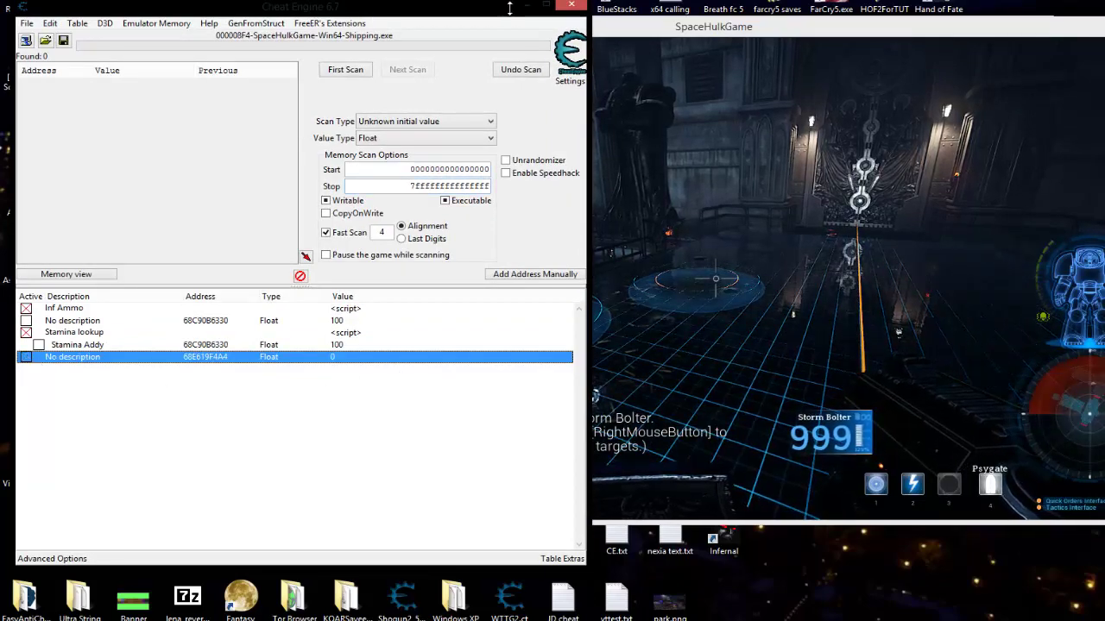
Use the slot 1 ability in the game and check the cooldown against the frozen value in the Cheat Engine address list
drag(483, 9, 327, 1)
click(739, 35)
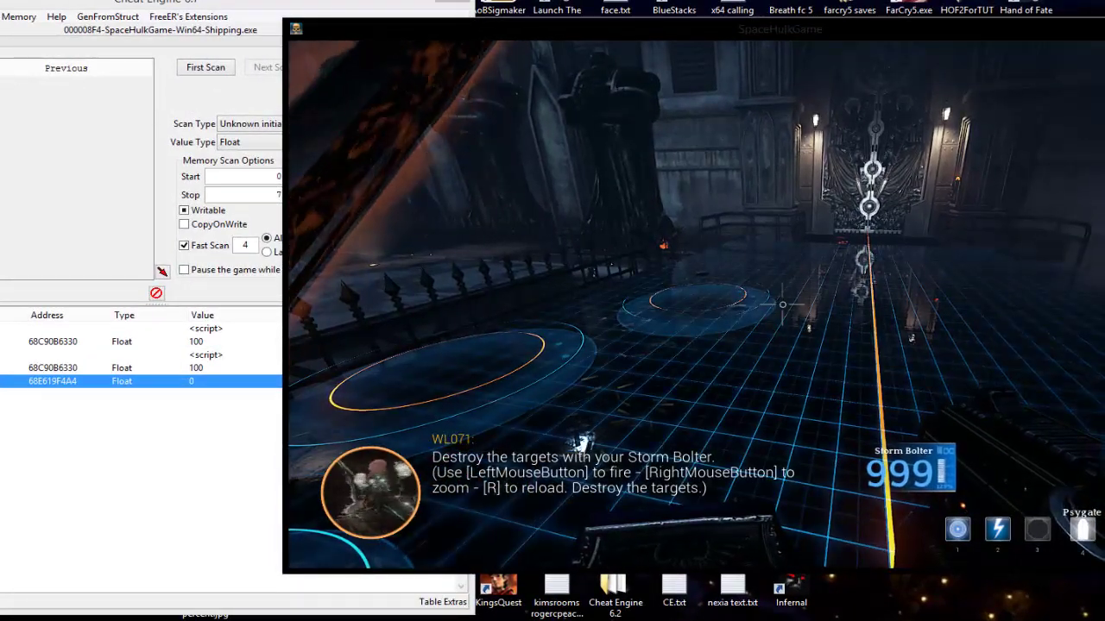
key(1)
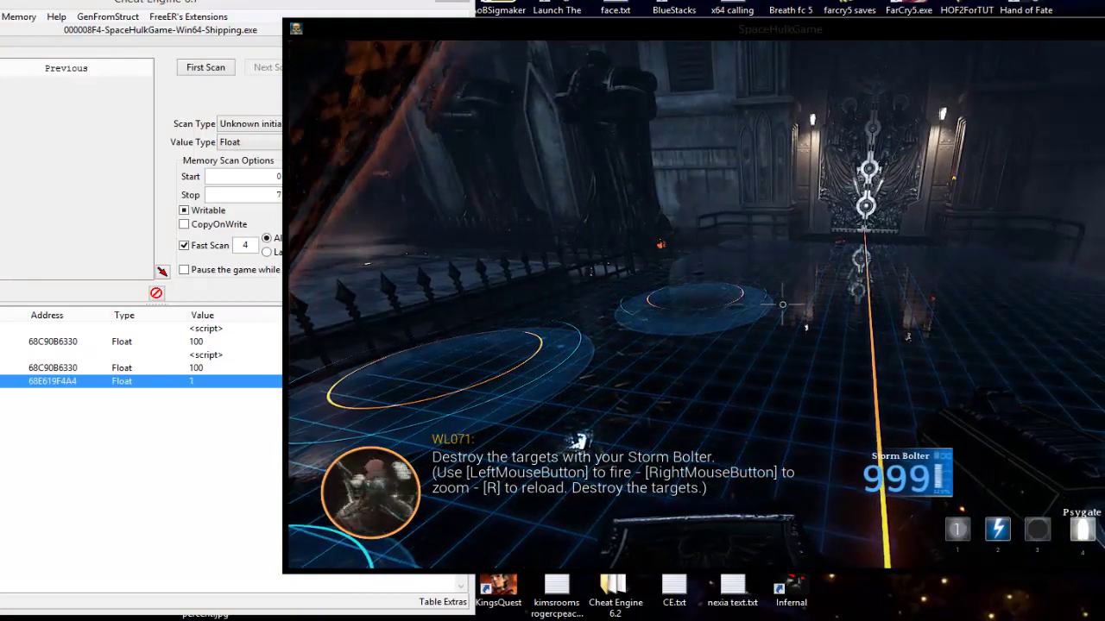
key(alt+Tab)
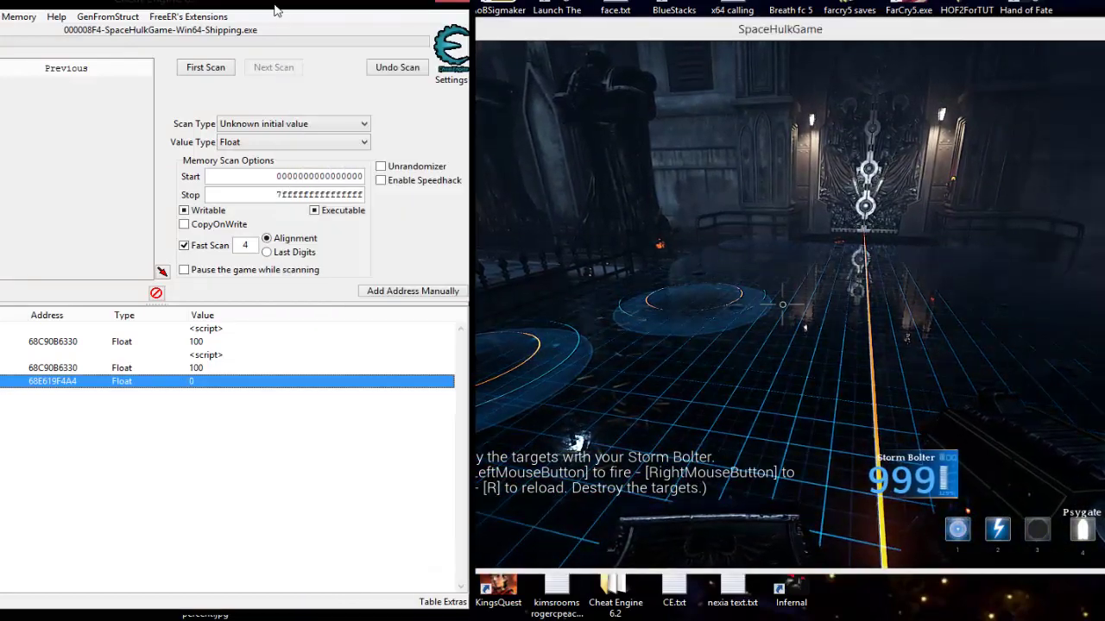
drag(275, 10, 478, 19)
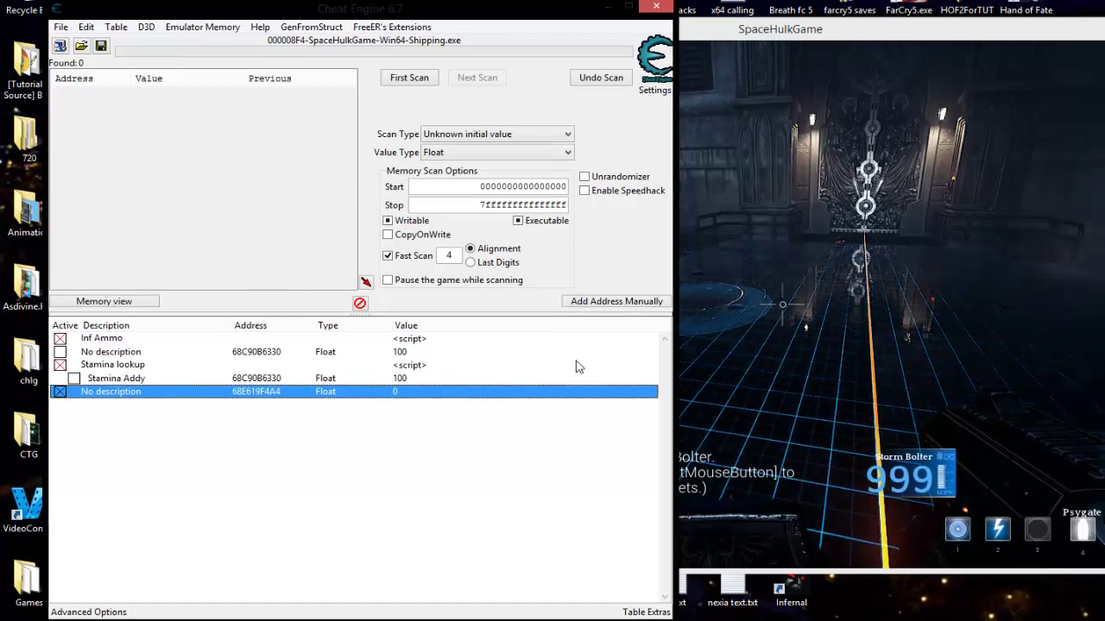
click(952, 324)
key(1)
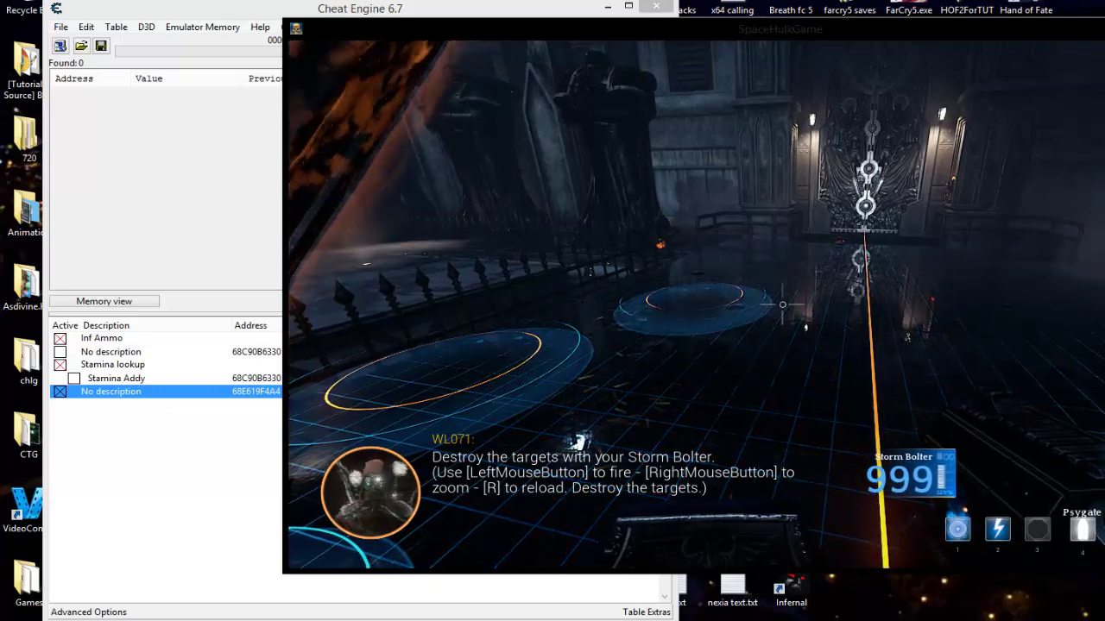
Find out what writes to address 68E619F4A4 in Cheat Engine while the slot 1 ability's cooldown runs in the game
key(alt+Tab)
right_click(259, 394)
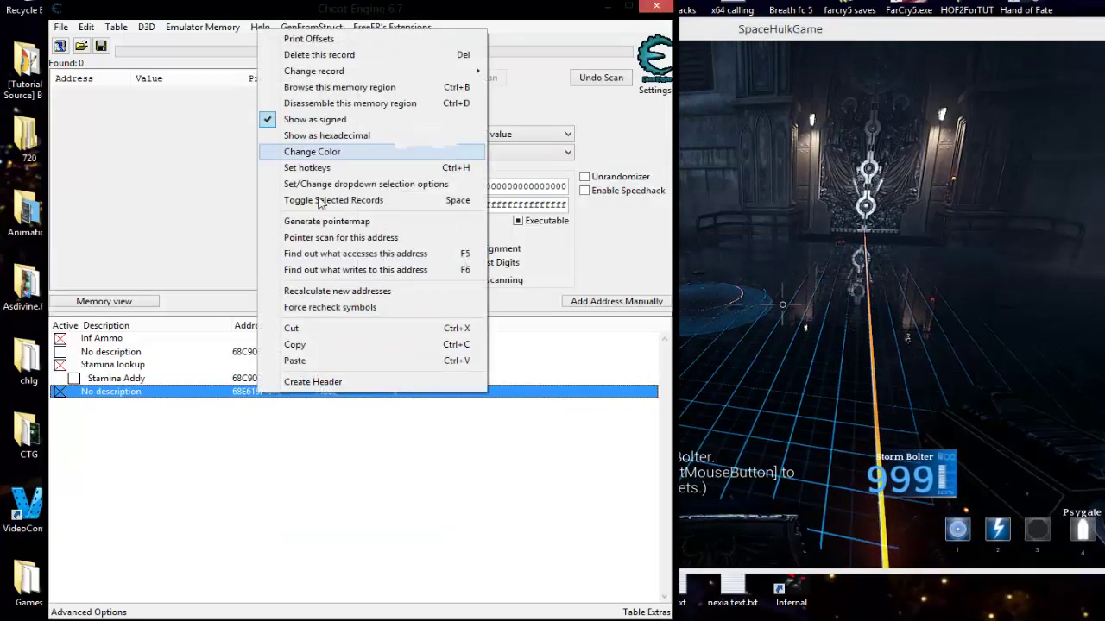
click(343, 270)
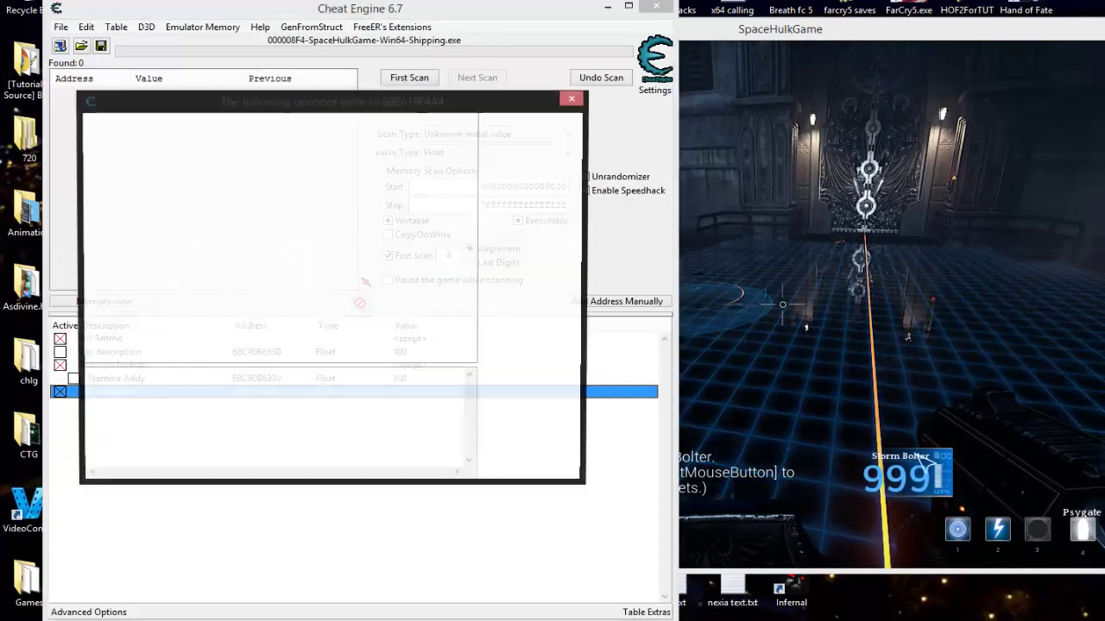
click(973, 313)
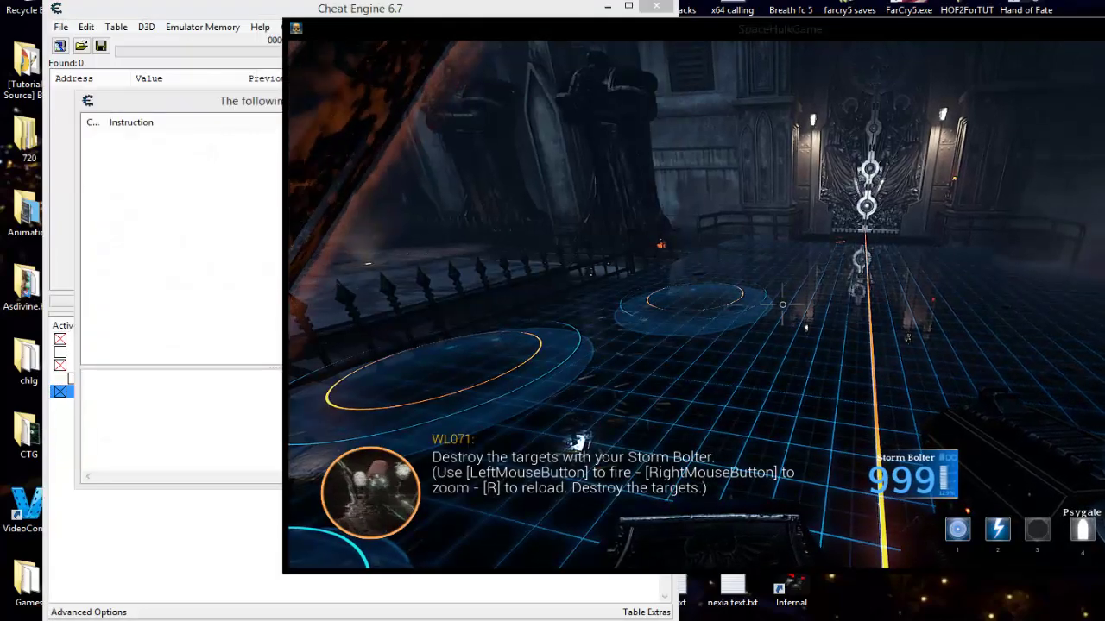
key(alt+Tab)
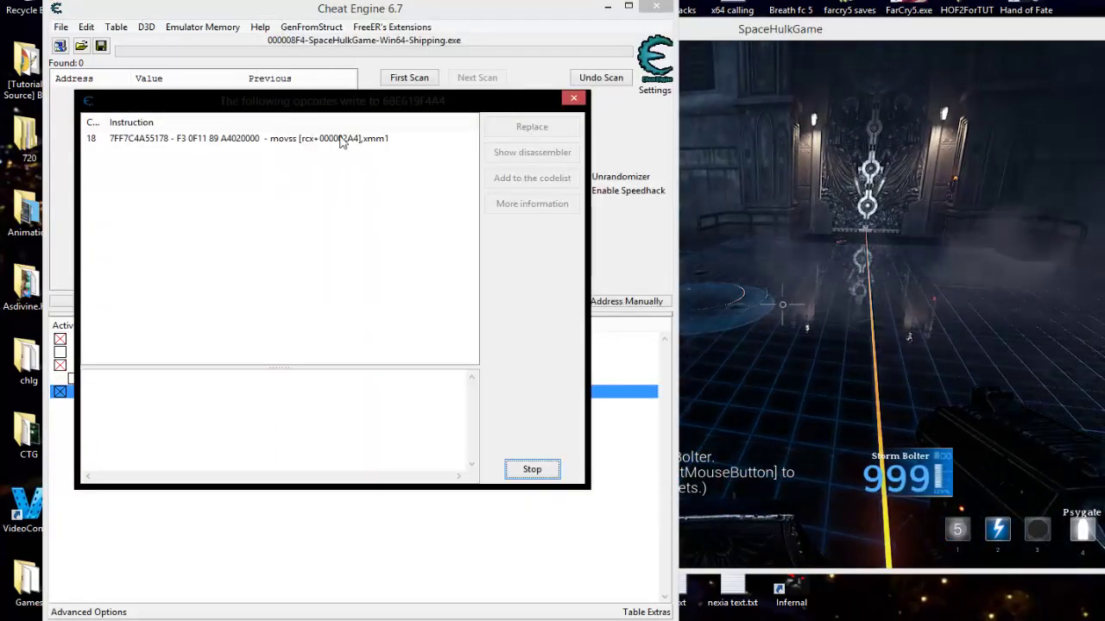
Show the instruction movss [rcx+000002A4],xmm1 from the list of writing opcodes in the disassembler
click(340, 140)
click(553, 159)
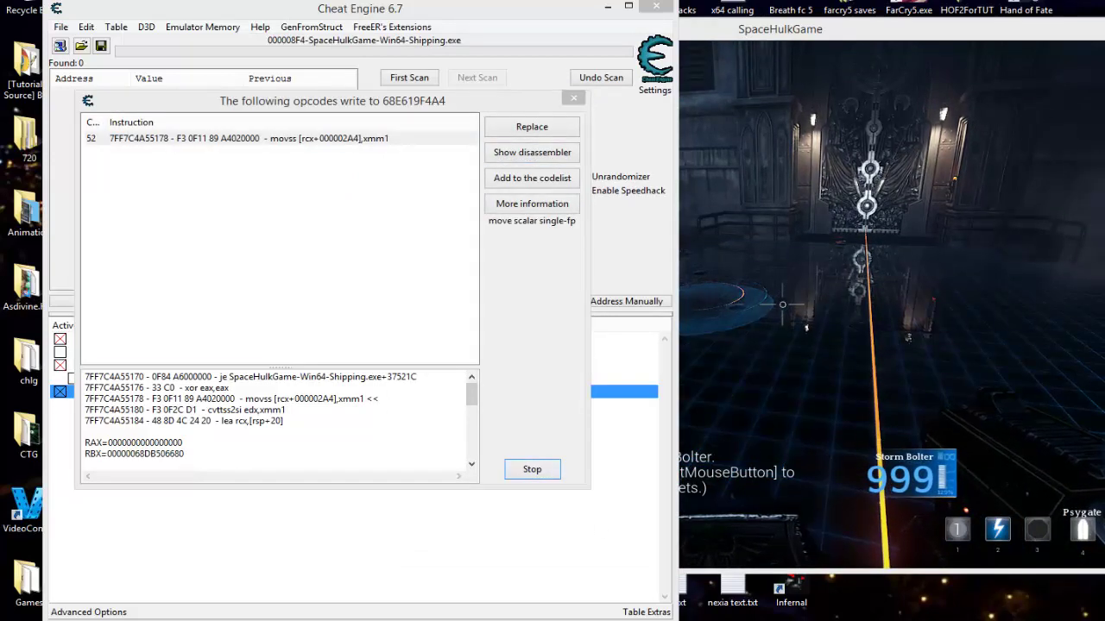
click(532, 152)
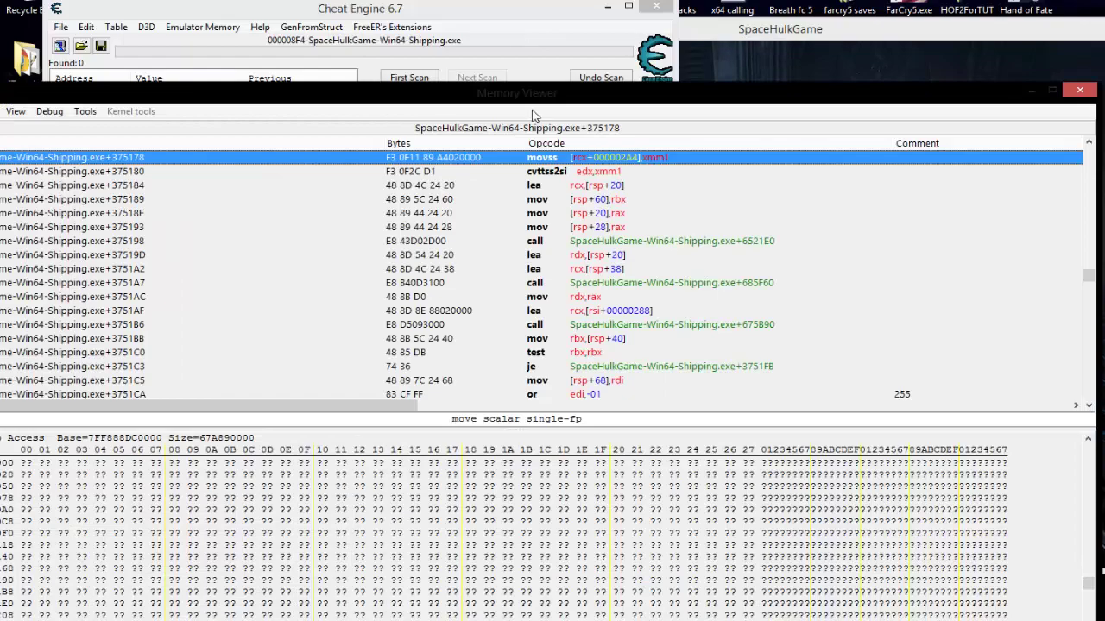
drag(534, 105, 1024, 132)
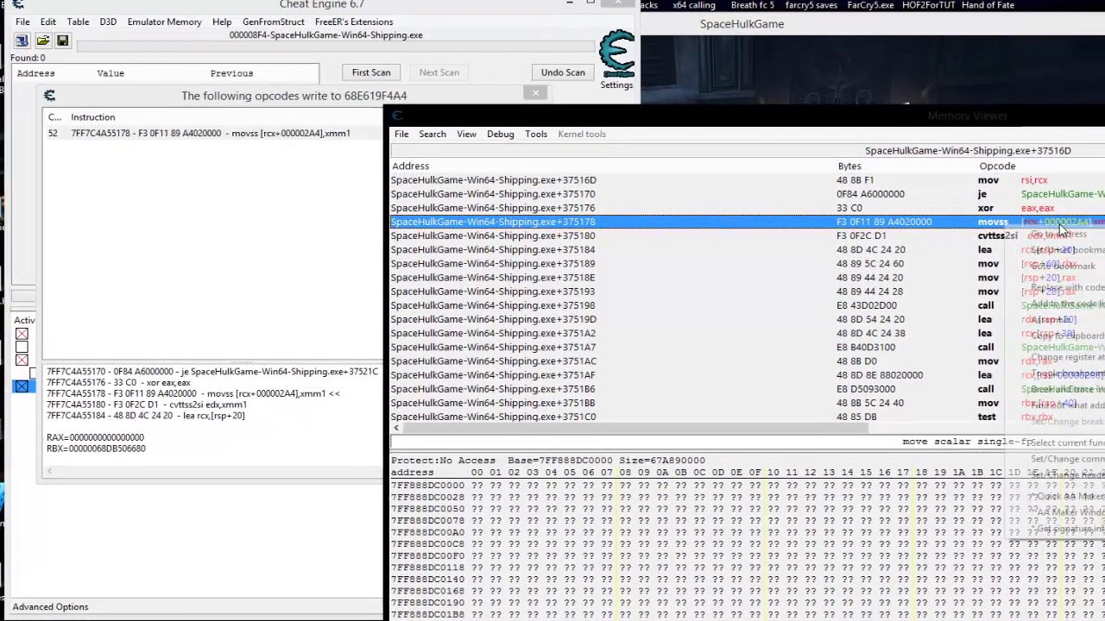
Replace the movss instruction at SpaceHulkGame-Win64-Shipping.exe+375178 with code that does nothing
right_click(1094, 228)
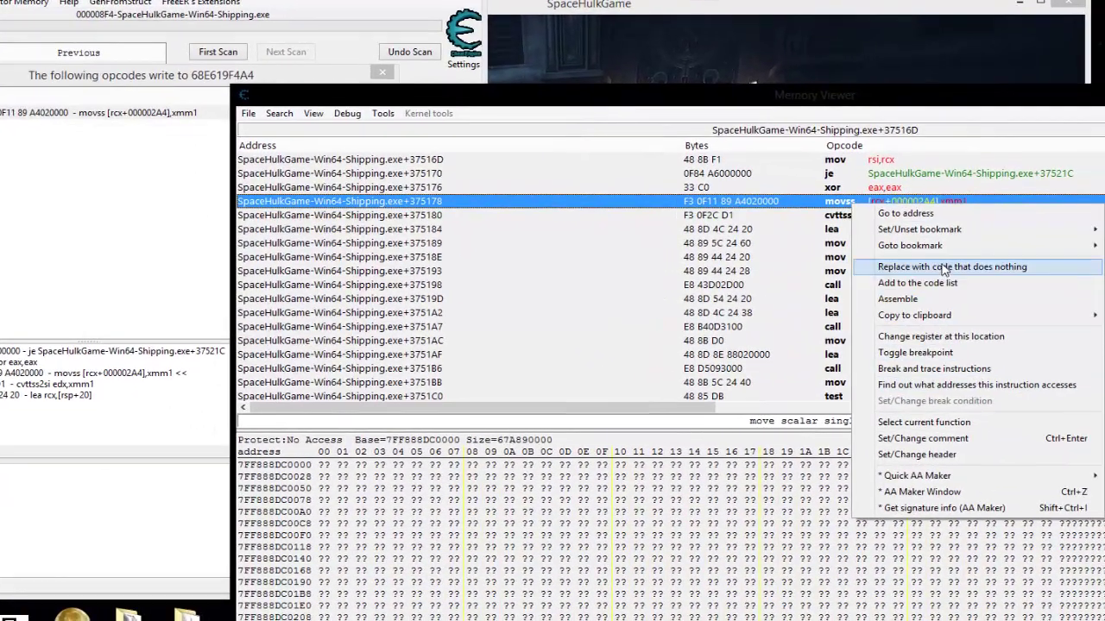
click(1048, 267)
click(427, 354)
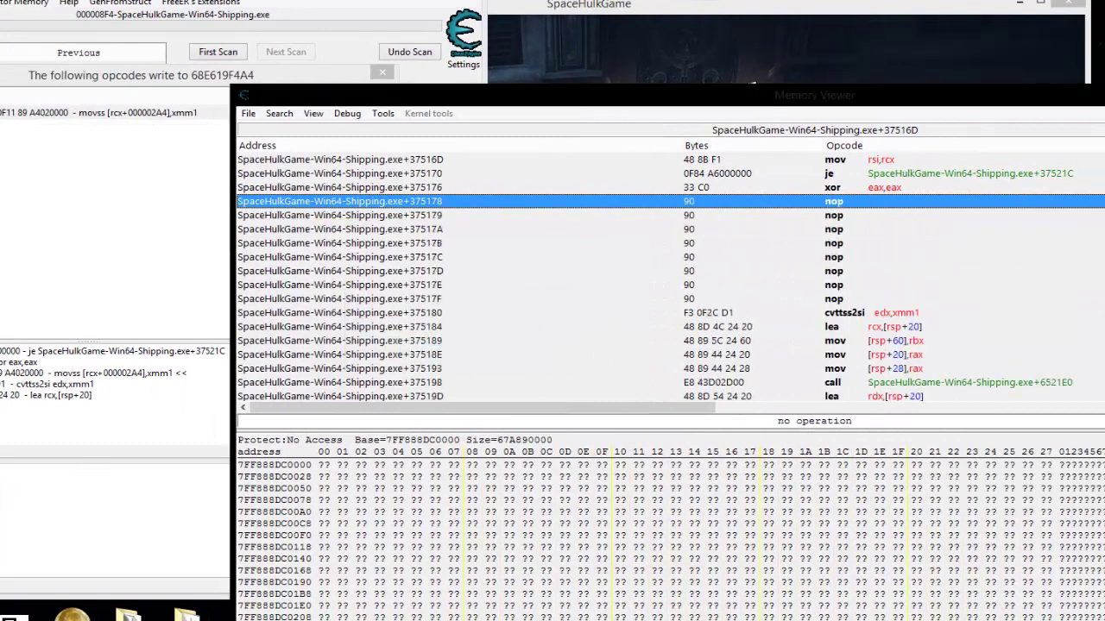
Return to the game and use the slot 1 ability to test its cooldown with the disabled write instruction
click(199, 33)
click(842, 33)
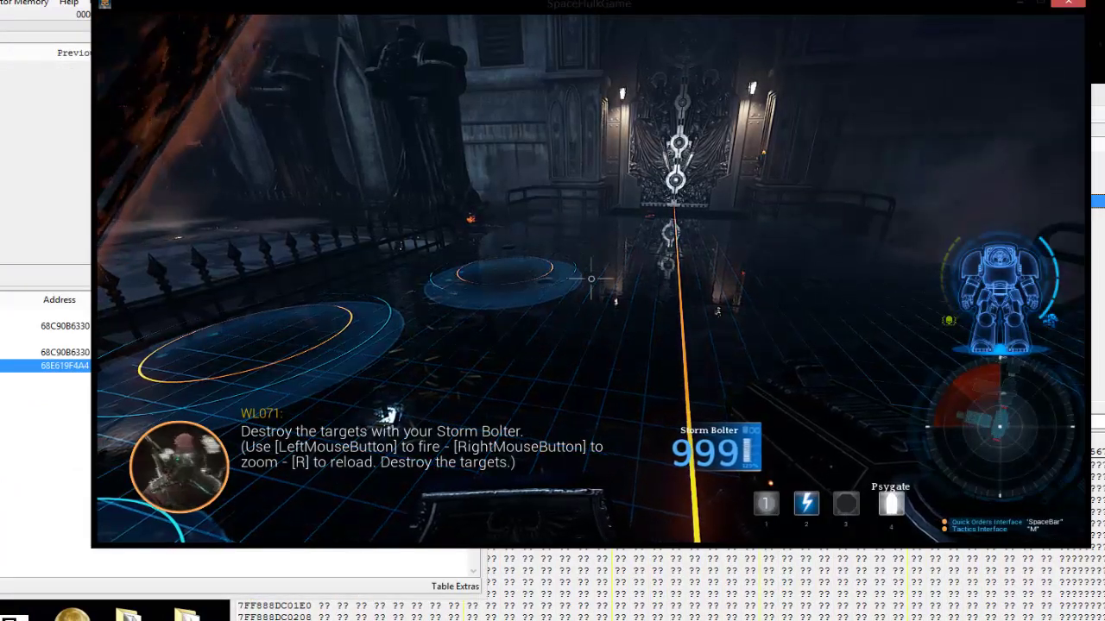
click(590, 278)
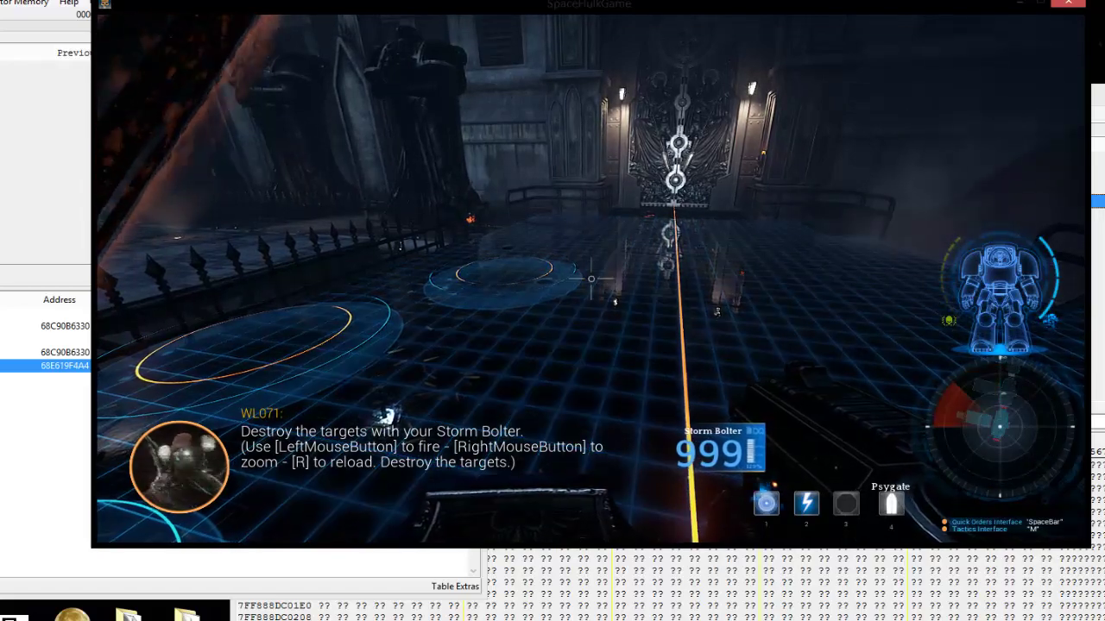
key(1)
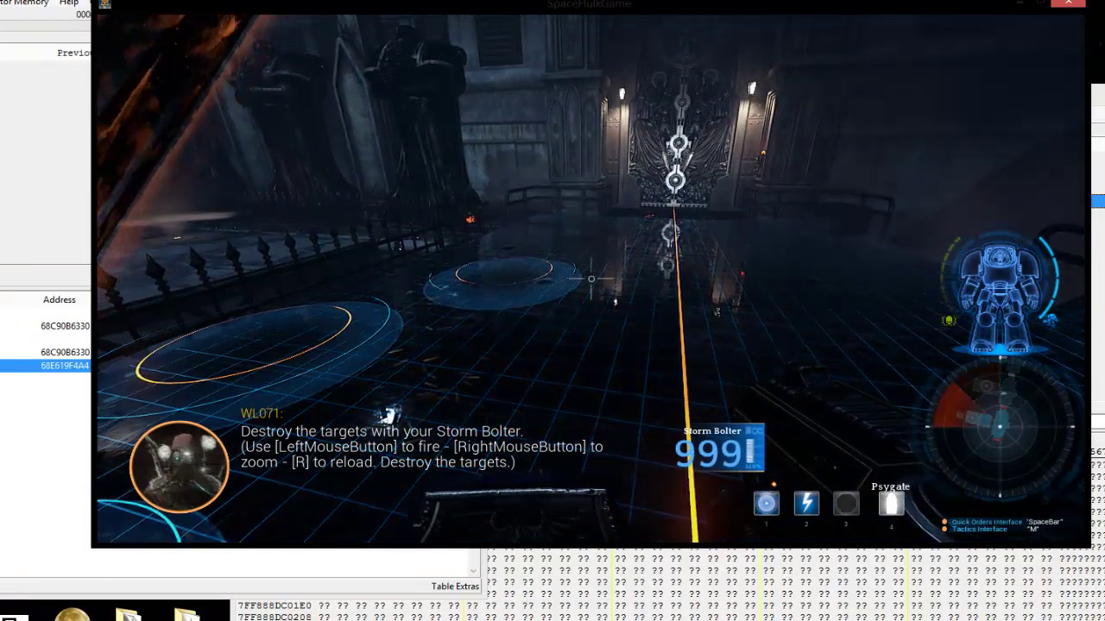
key(alt+Tab)
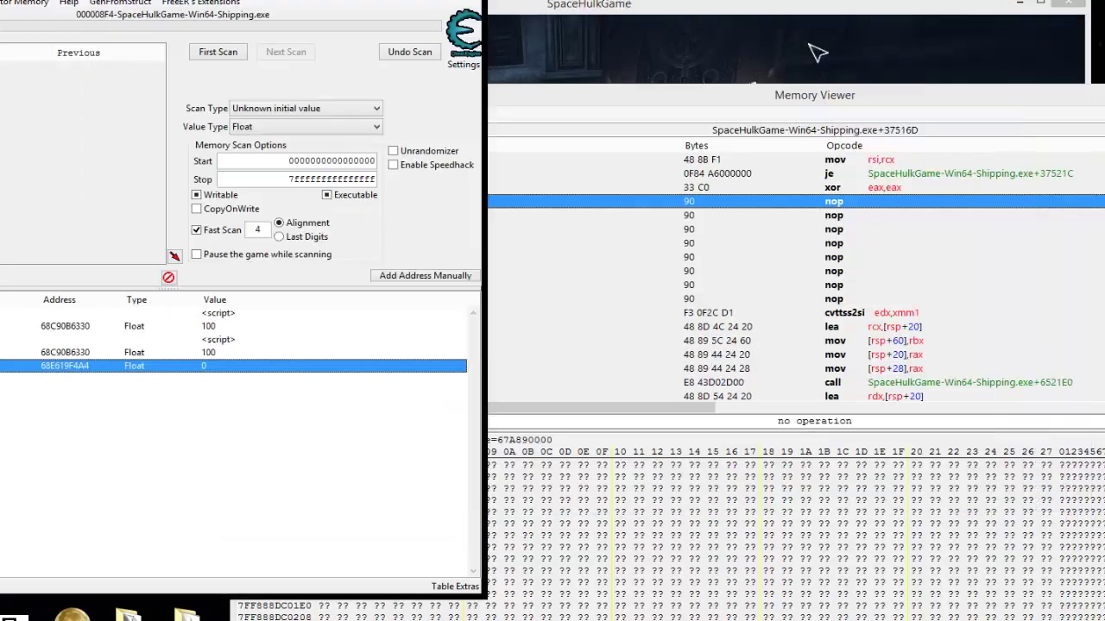
Restore the original code at SpaceHulkGame-Win64-Shipping.exe+375178 in the Memory Viewer
drag(858, 101, 696, 115)
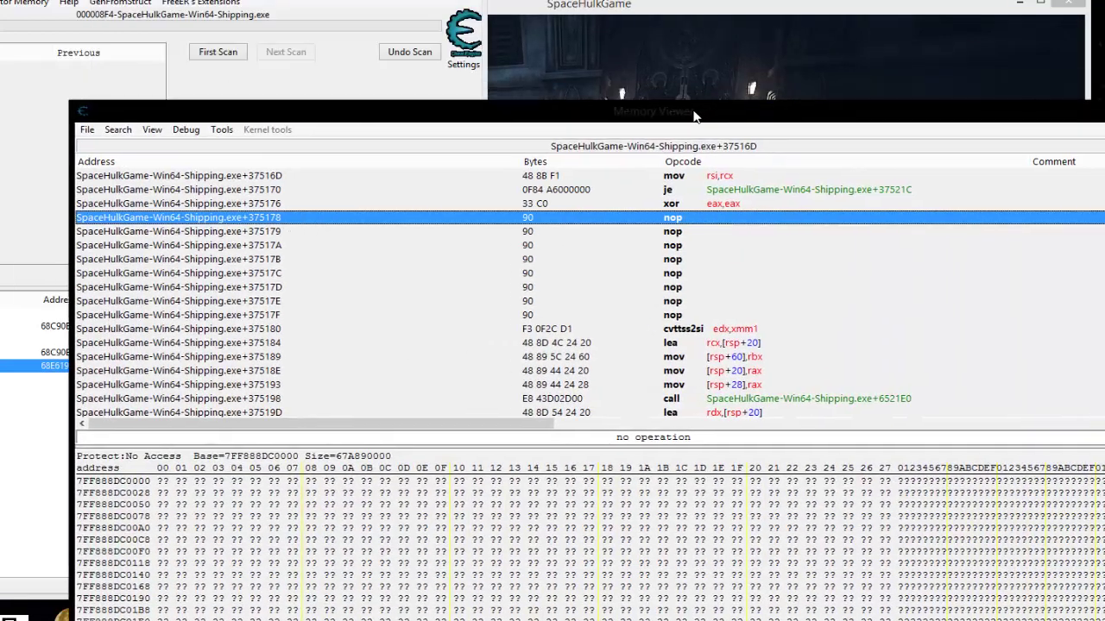
right_click(668, 223)
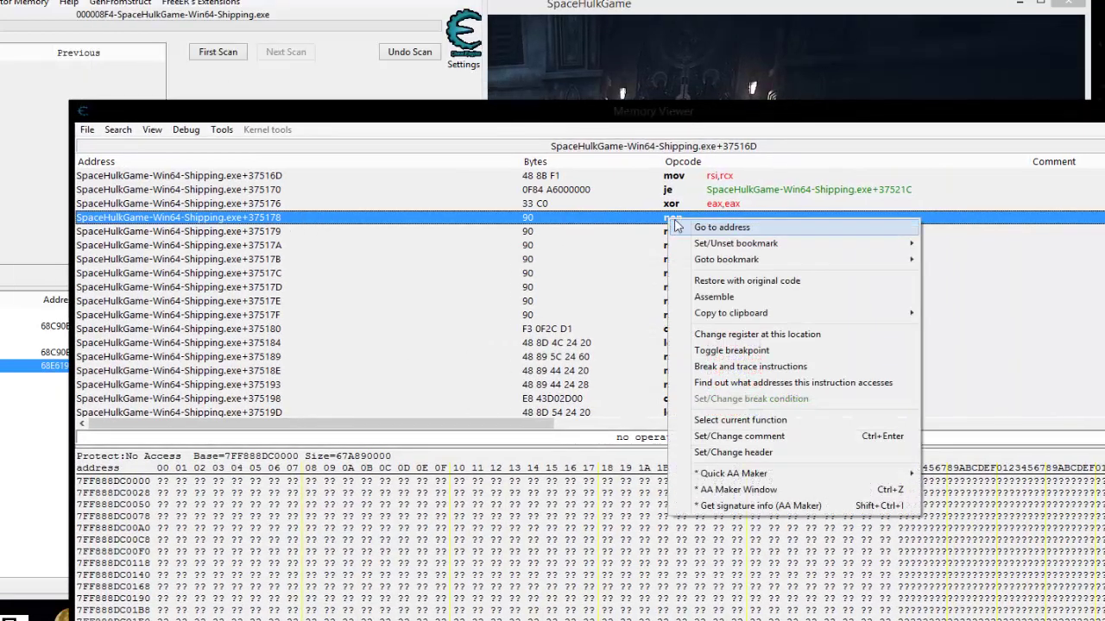
click(740, 281)
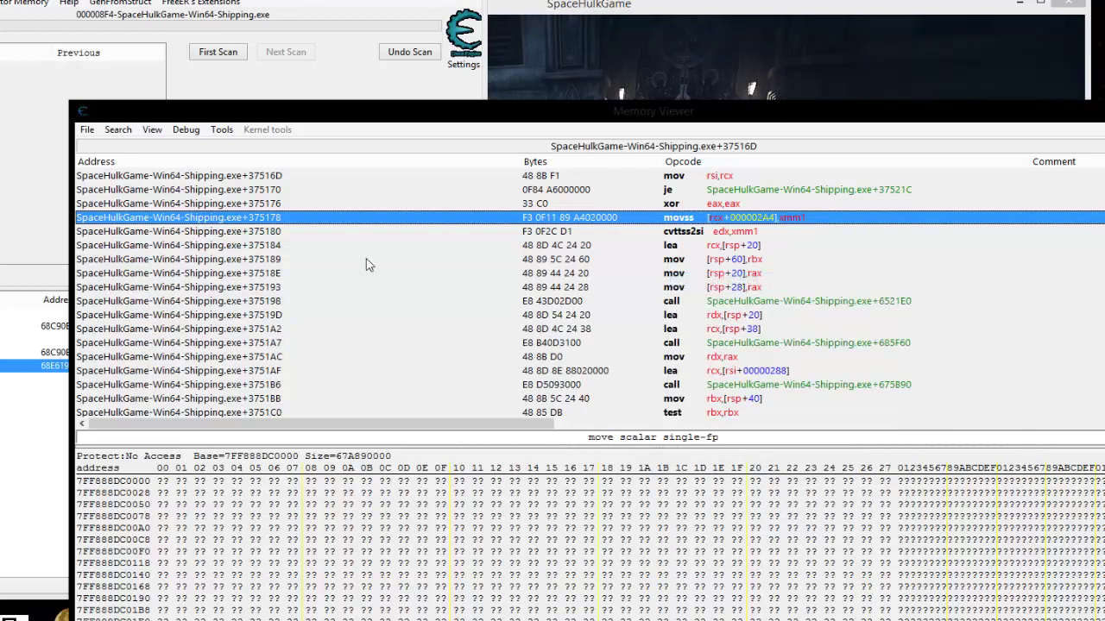
Close the Memory Viewer to return to the Cheat Engine address list
click(279, 80)
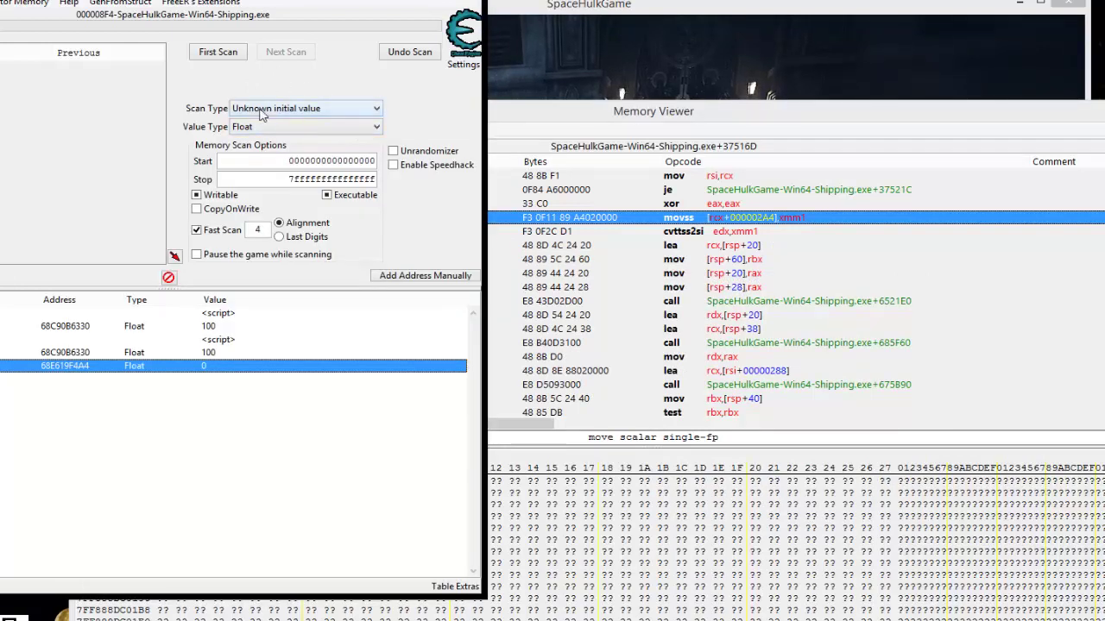
drag(780, 112, 734, 204)
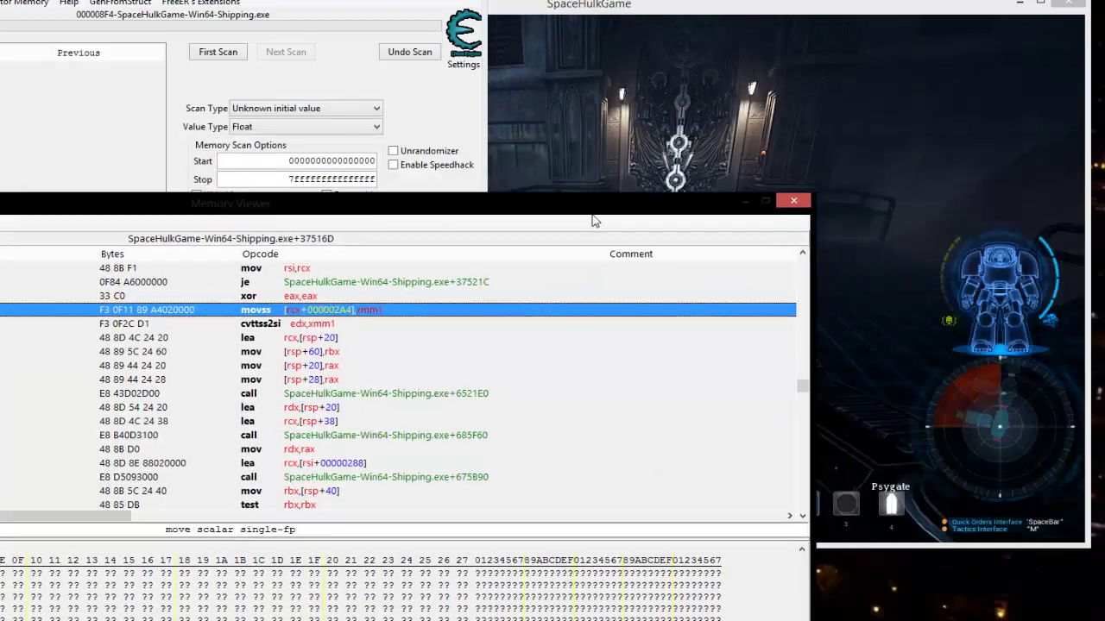
click(793, 200)
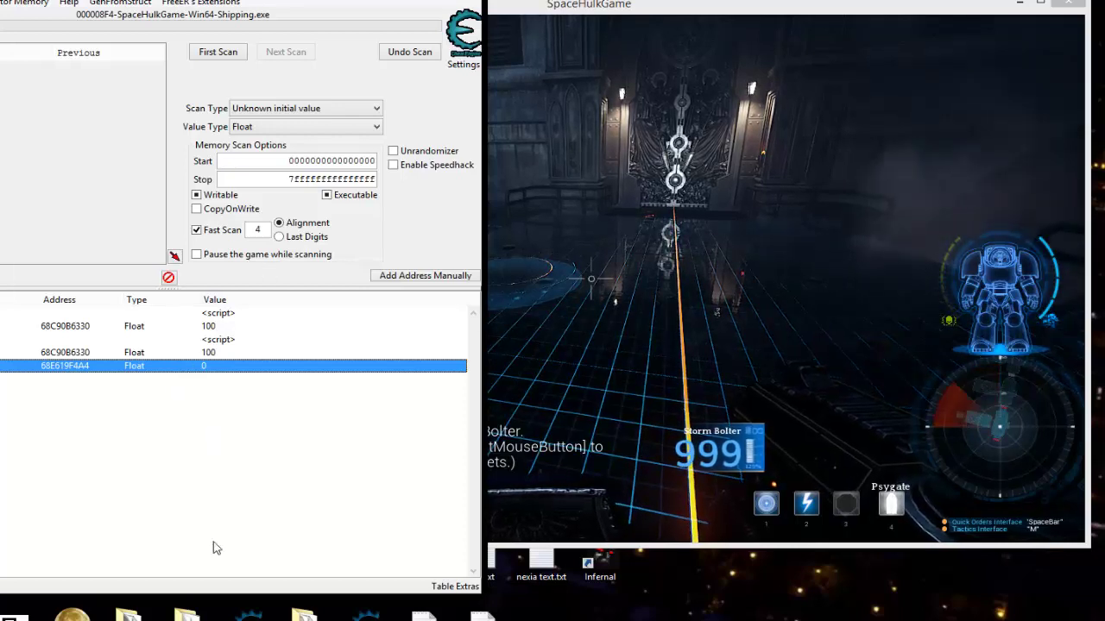
click(194, 380)
click(204, 367)
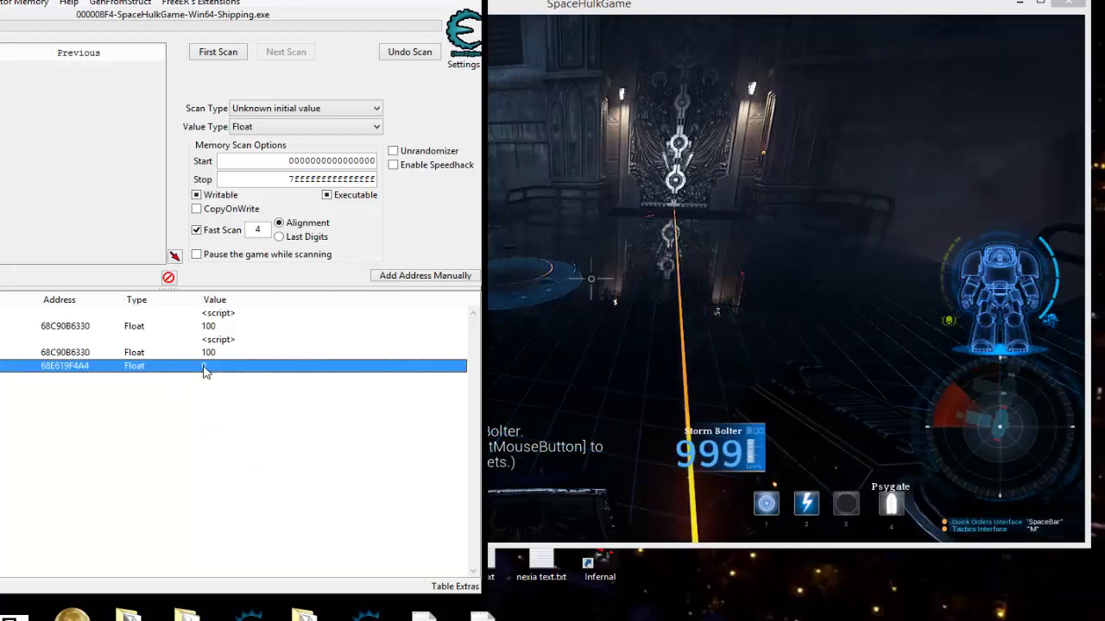
click(177, 415)
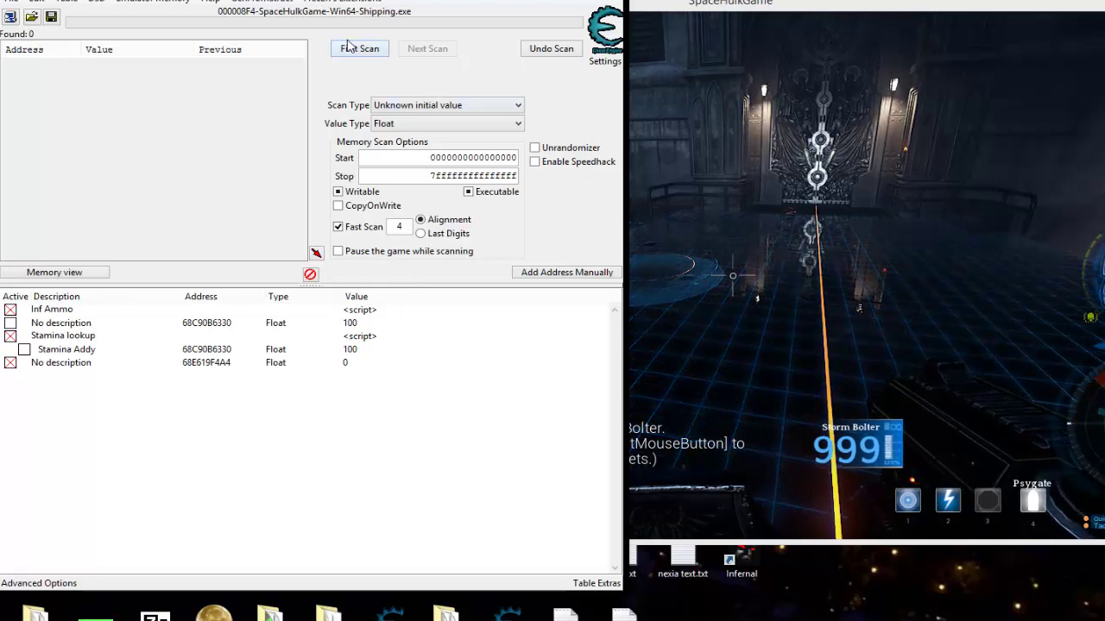
Use the slot 1 ability in the game, pause during its cooldown, and run a first Float scan for an unknown initial value
click(914, 213)
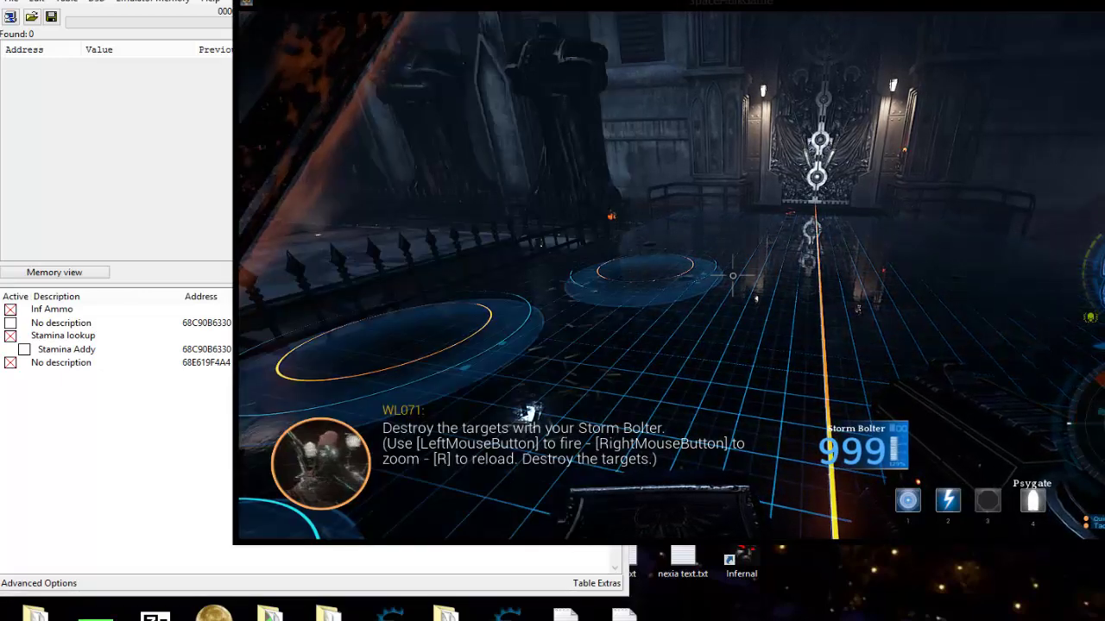
key(1)
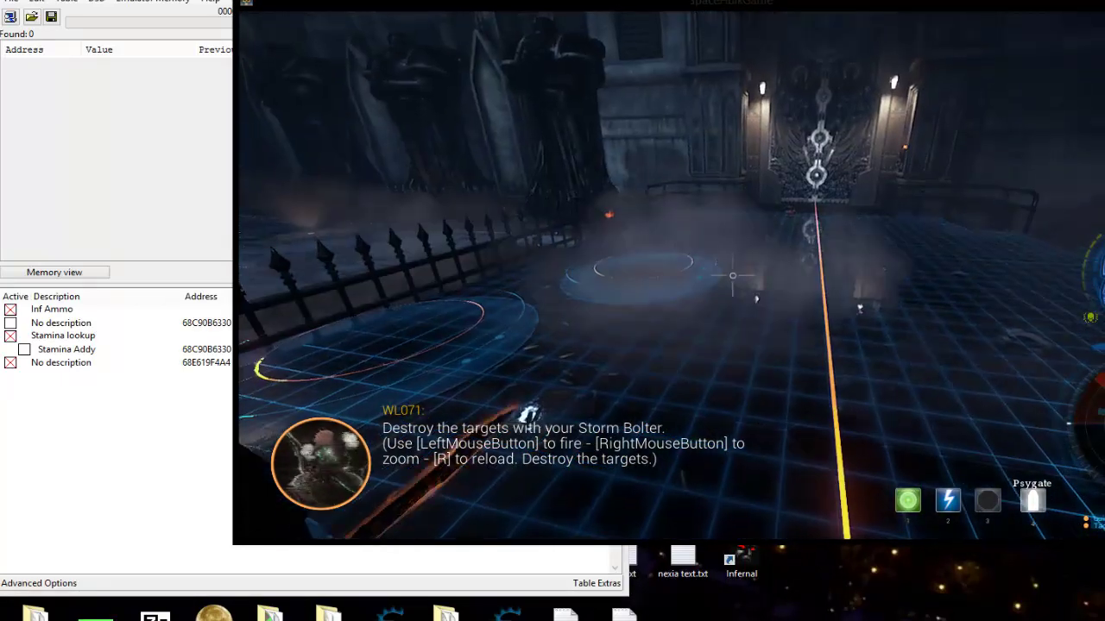
key(Escape)
key(alt+Tab)
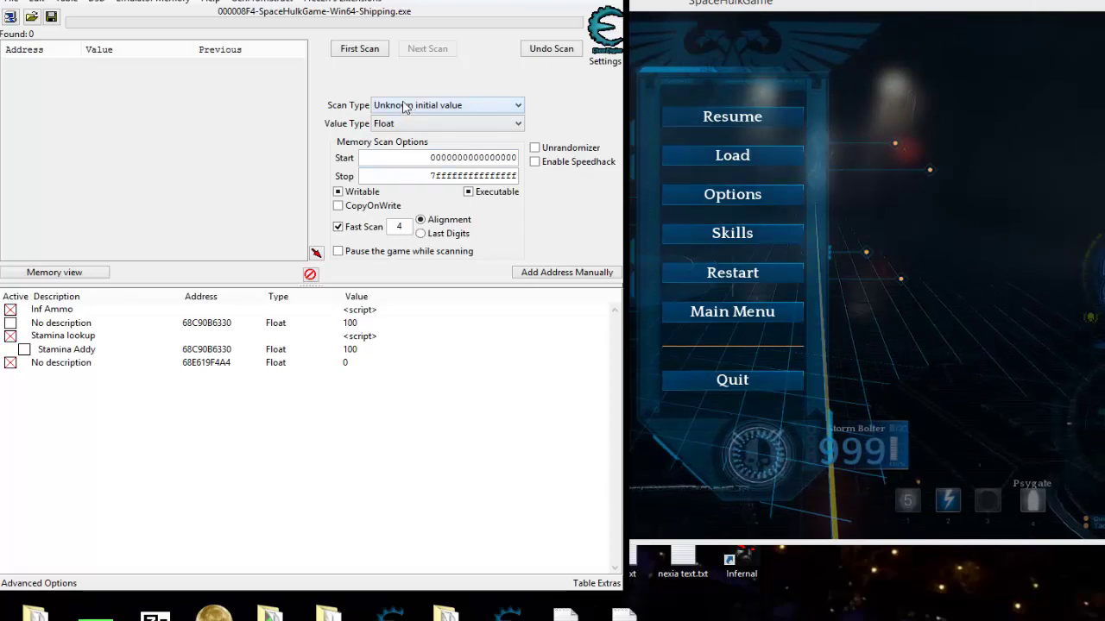
click(358, 49)
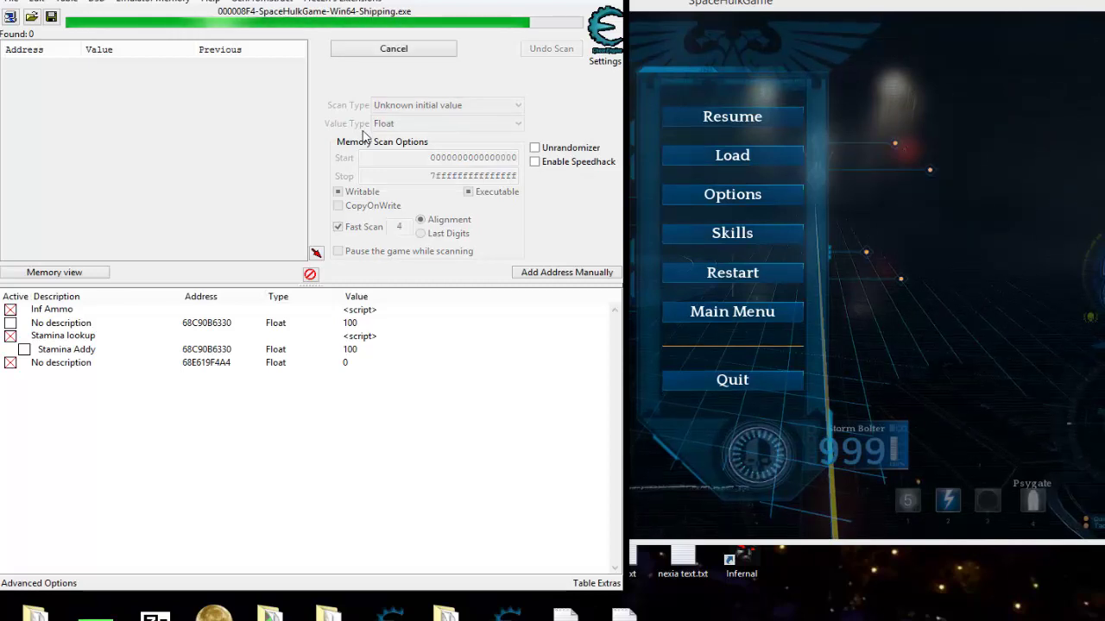
Let the slot 1 cooldown run briefly, pause the game again, and filter the scan for increased values
click(393, 105)
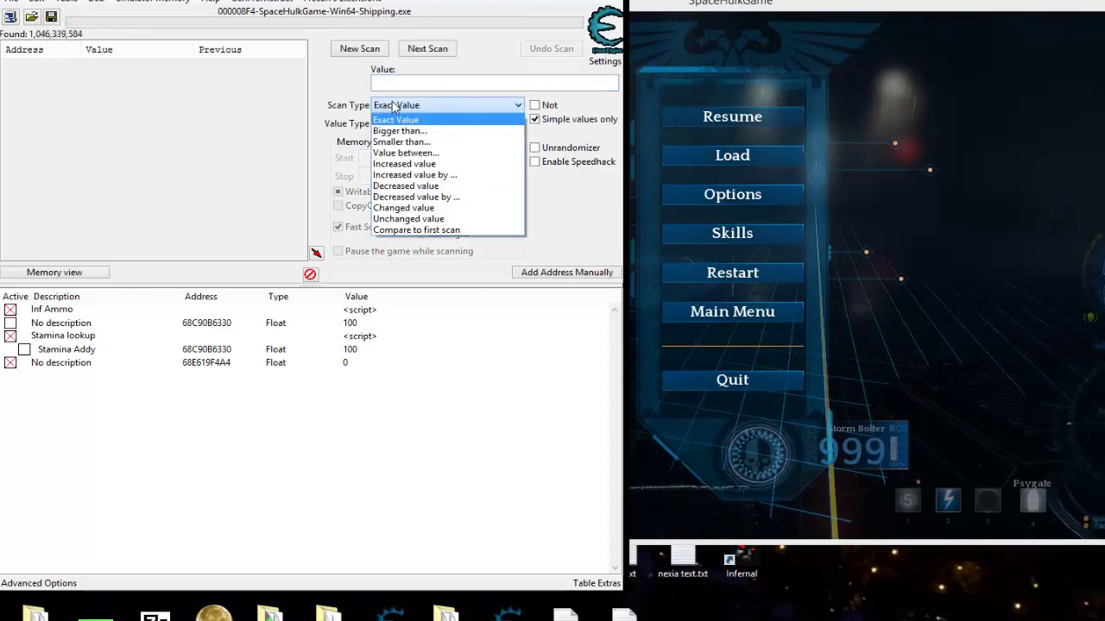
click(395, 114)
key(alt+Tab)
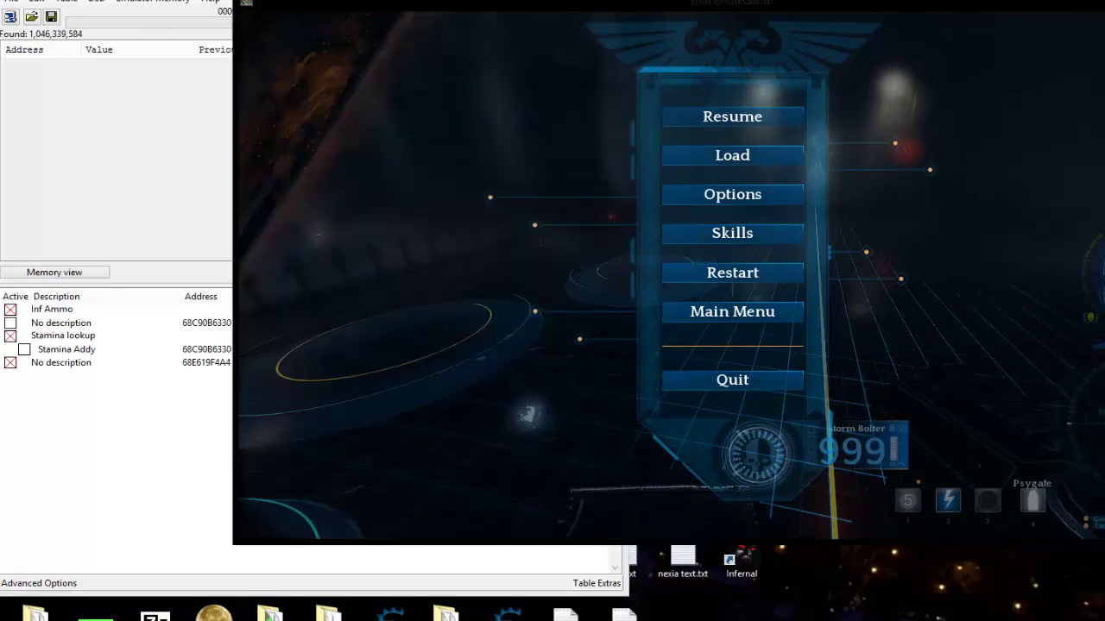
key(Escape)
key(Escape)
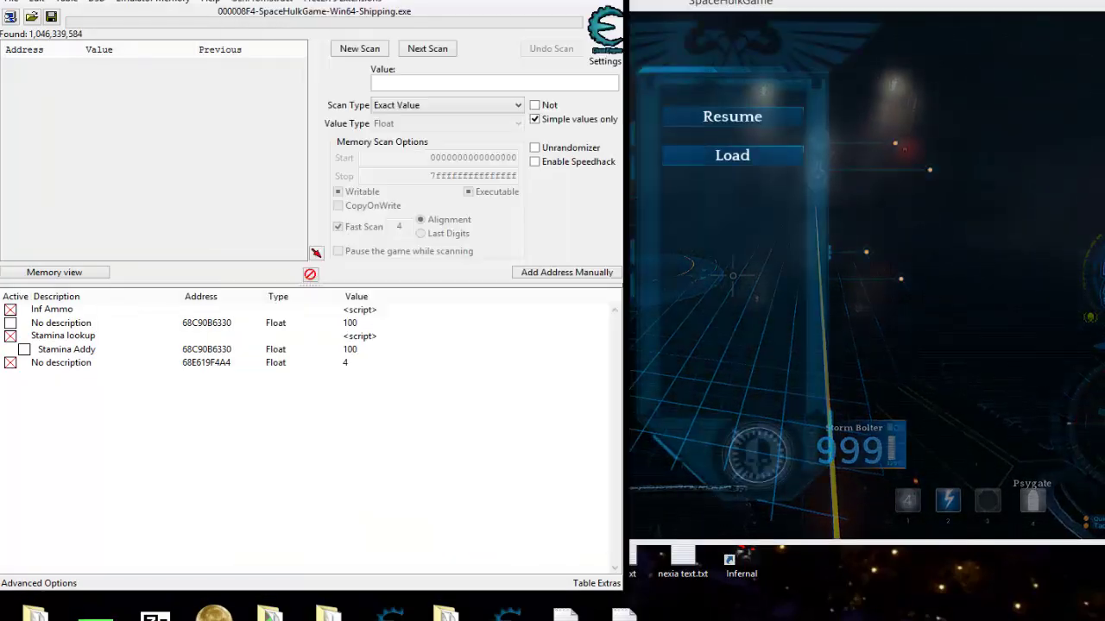
key(alt+Tab)
key(i)
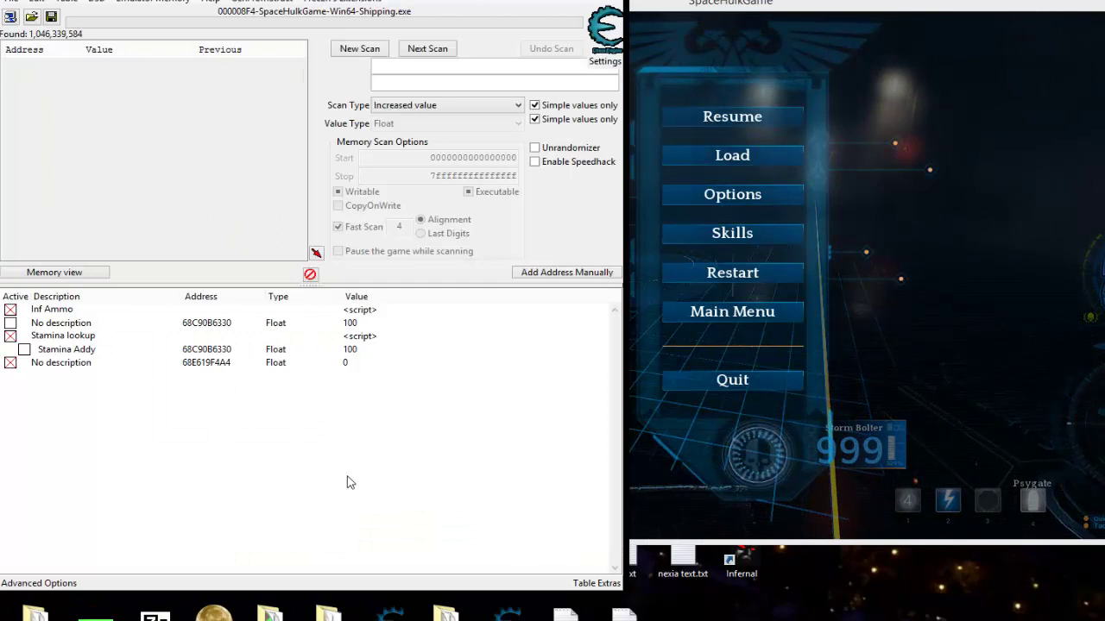
key(Return)
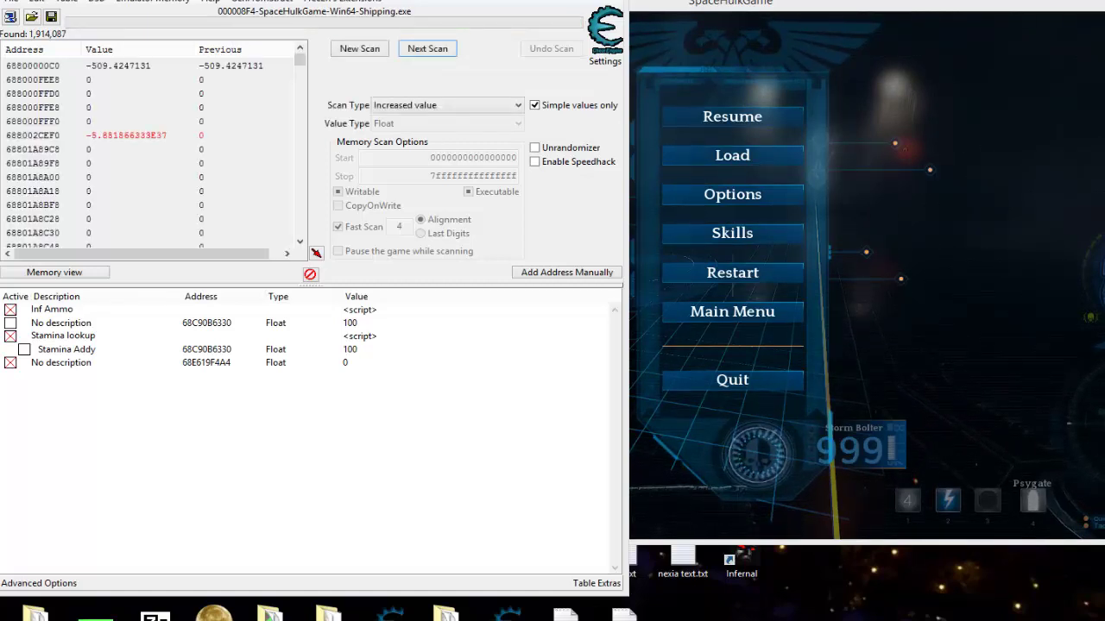
Rescan repeatedly for unchanged values while the game stays paused
key(F3)
key(F3)
key(F3)
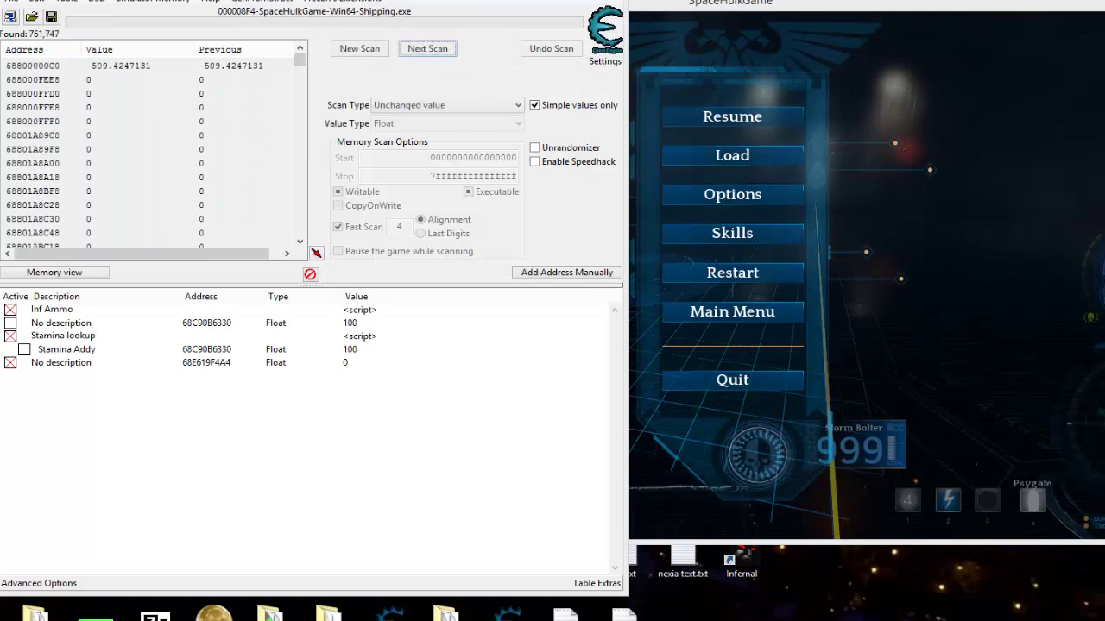
key(Return)
key(Return)
key(Return)
key(Return)
key(Return)
key(Return)
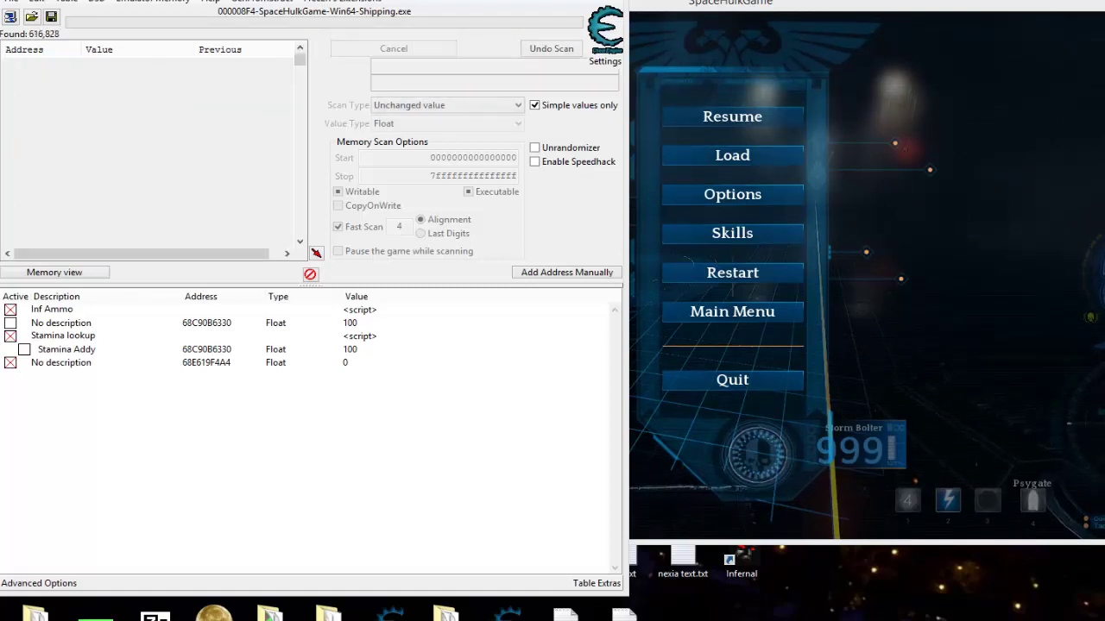
key(Return)
key(Return)
key(Return)
key(Return)
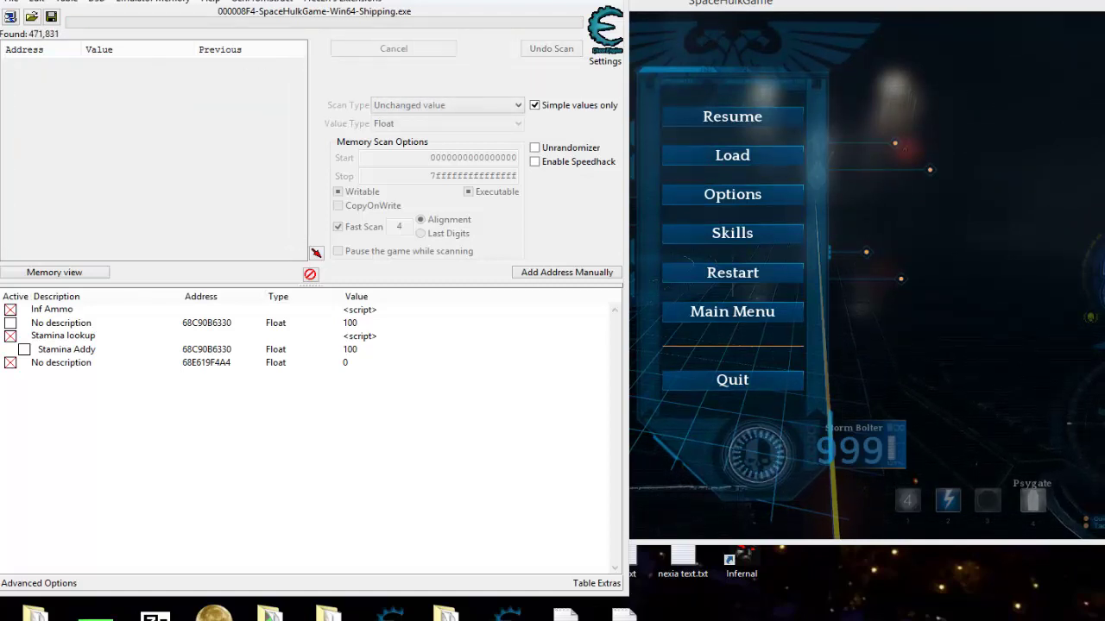
key(F6)
key(F6)
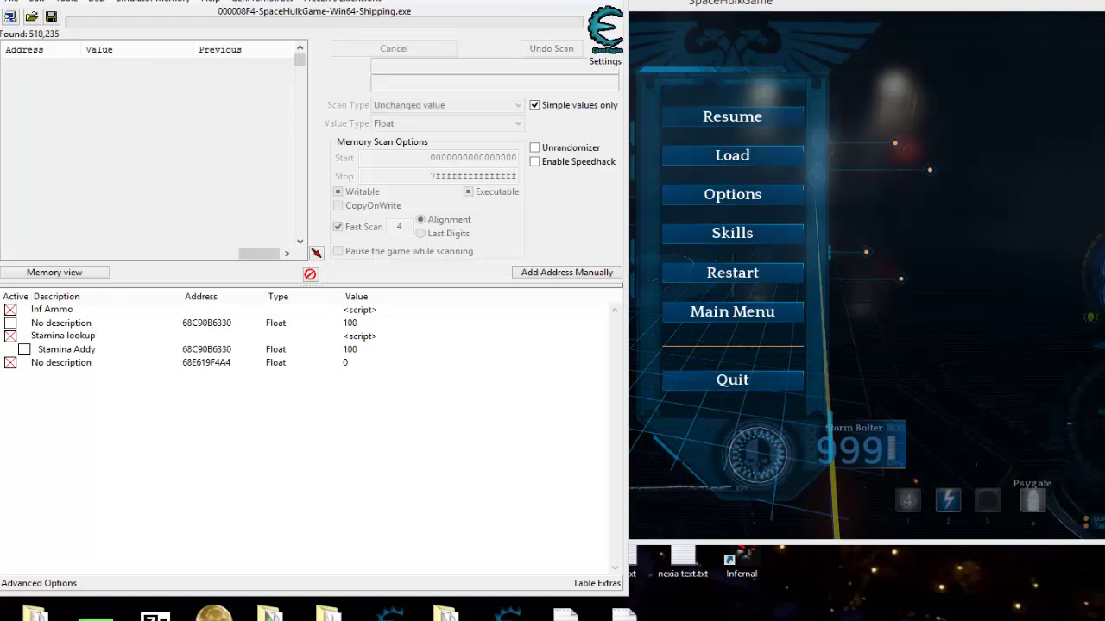
key(F6)
key(F6)
key(F6)
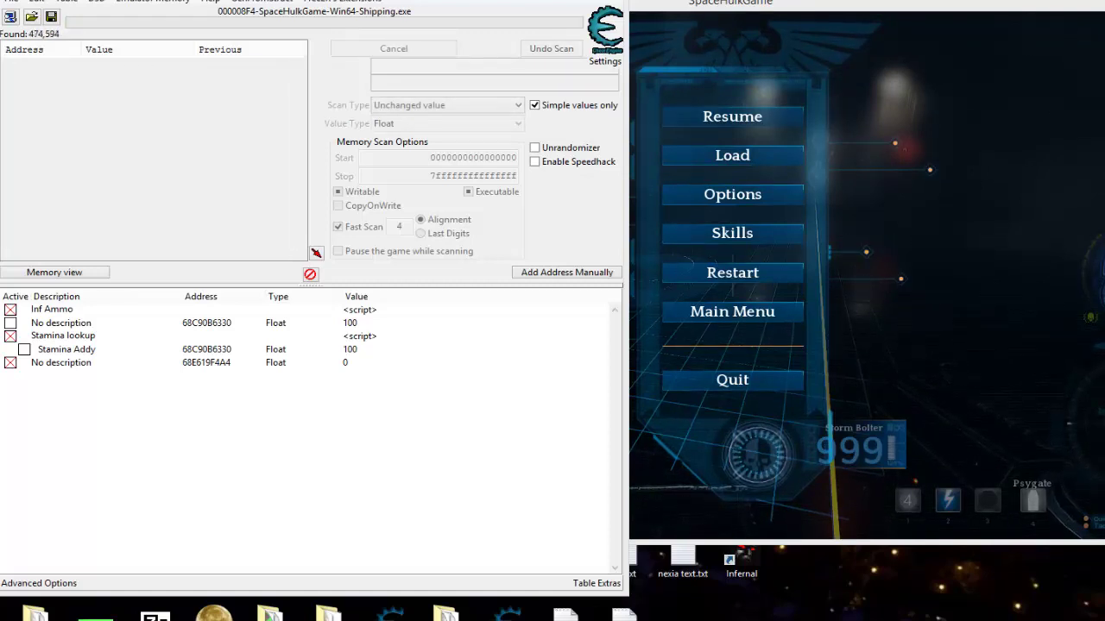
key(Return)
key(Return)
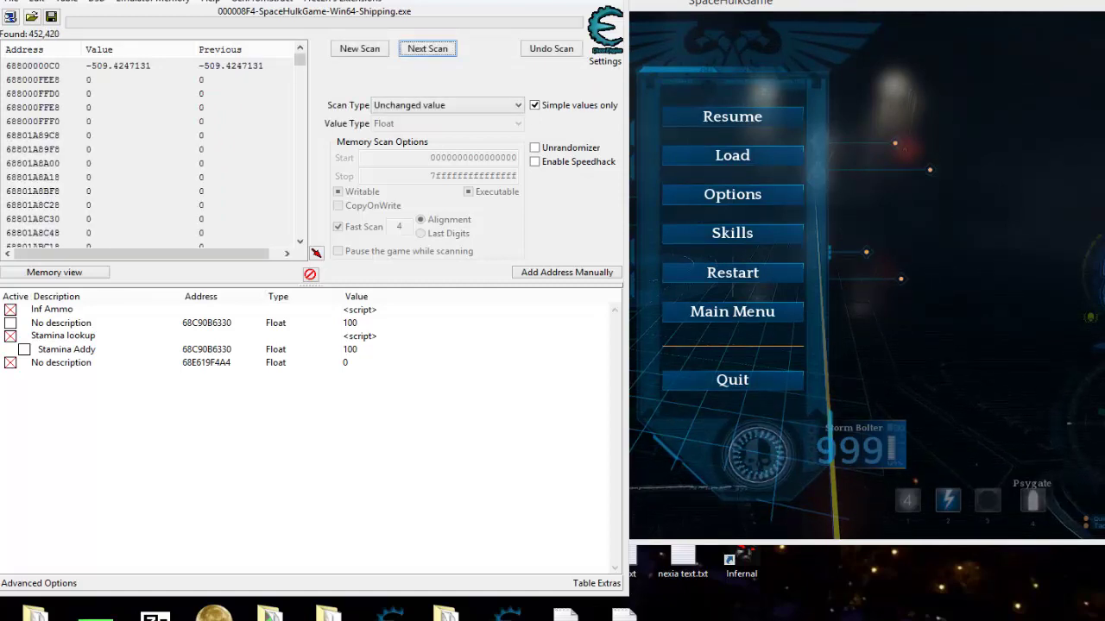
Resume the game until the slot 1 cooldown shows 2, pause it, and filter the results for increased values
click(1054, 136)
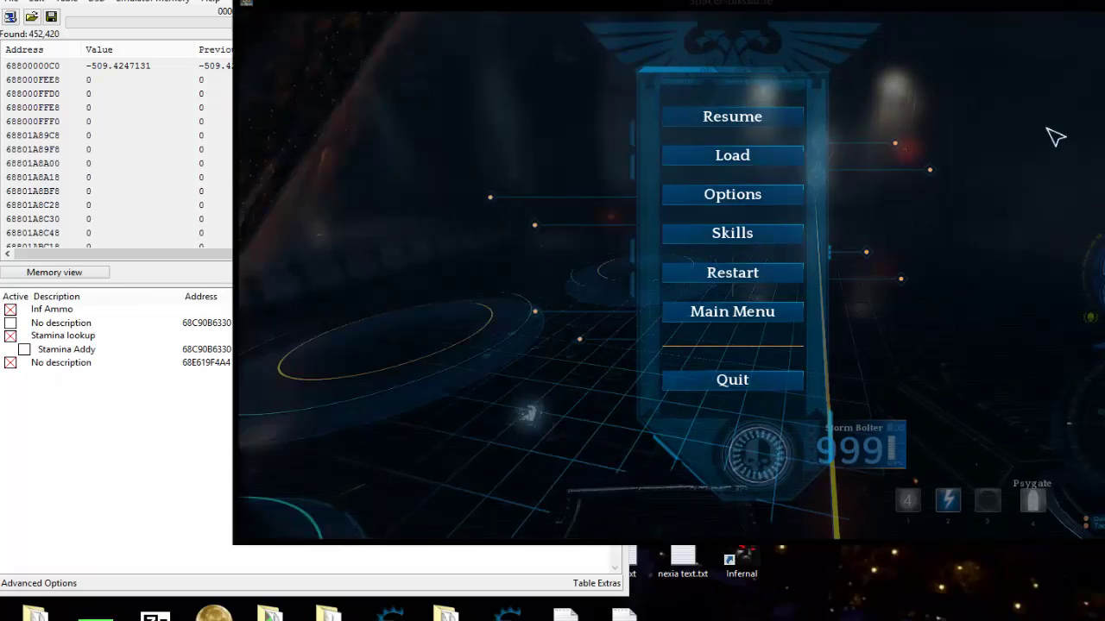
key(Escape)
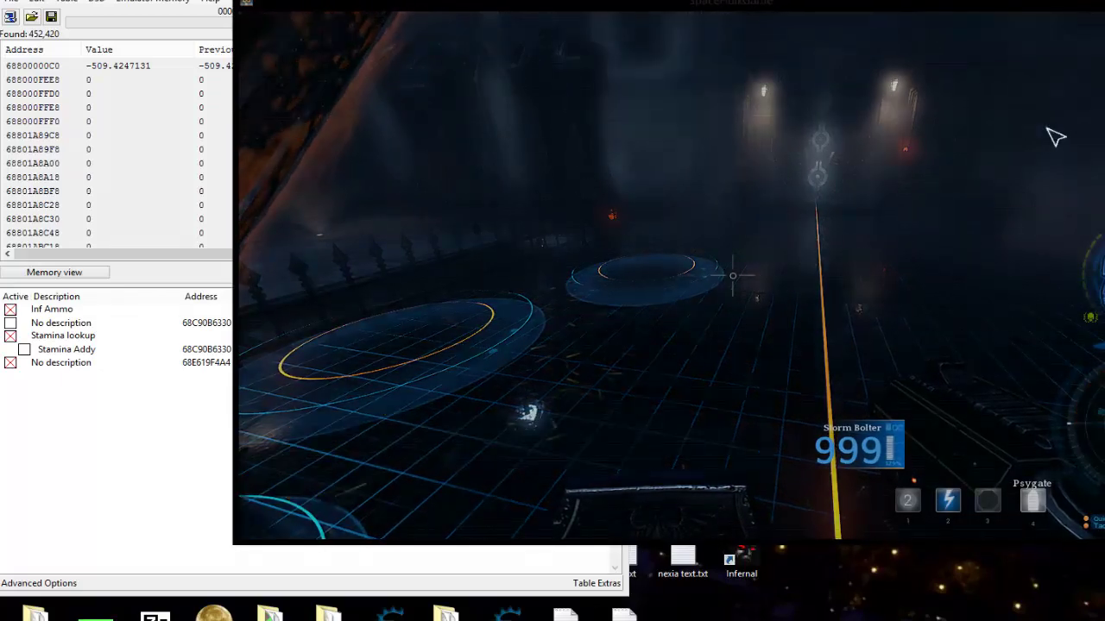
key(Escape)
key(alt+Tab)
key(i)
key(Return)
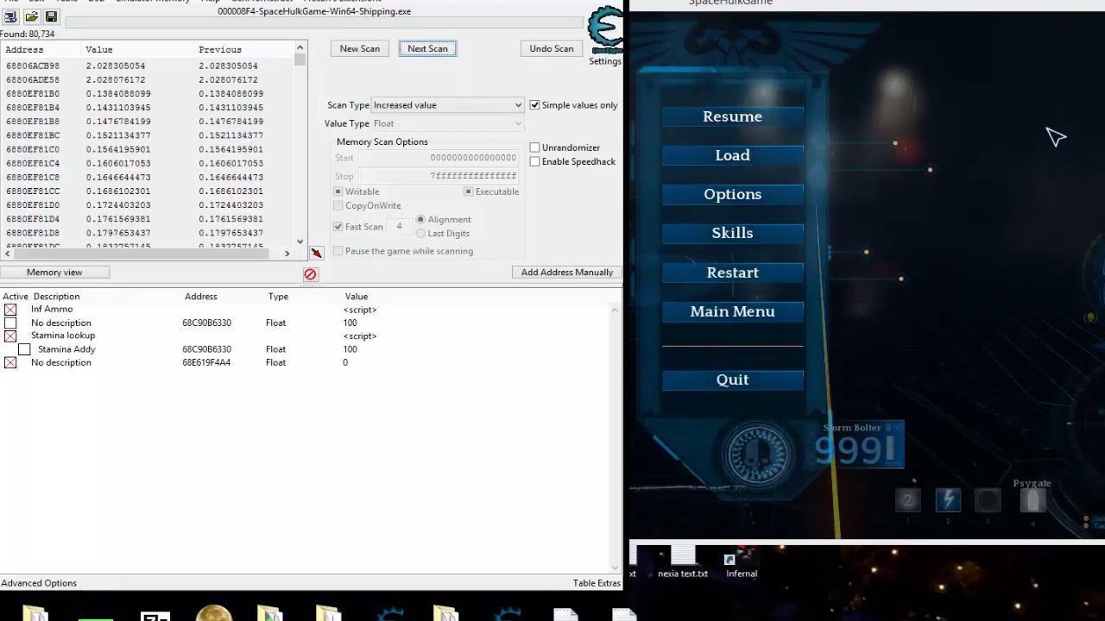
Resume the game, return to Cheat Engine, and unfreeze the 68E619F4A4 entry in the address list
click(1056, 137)
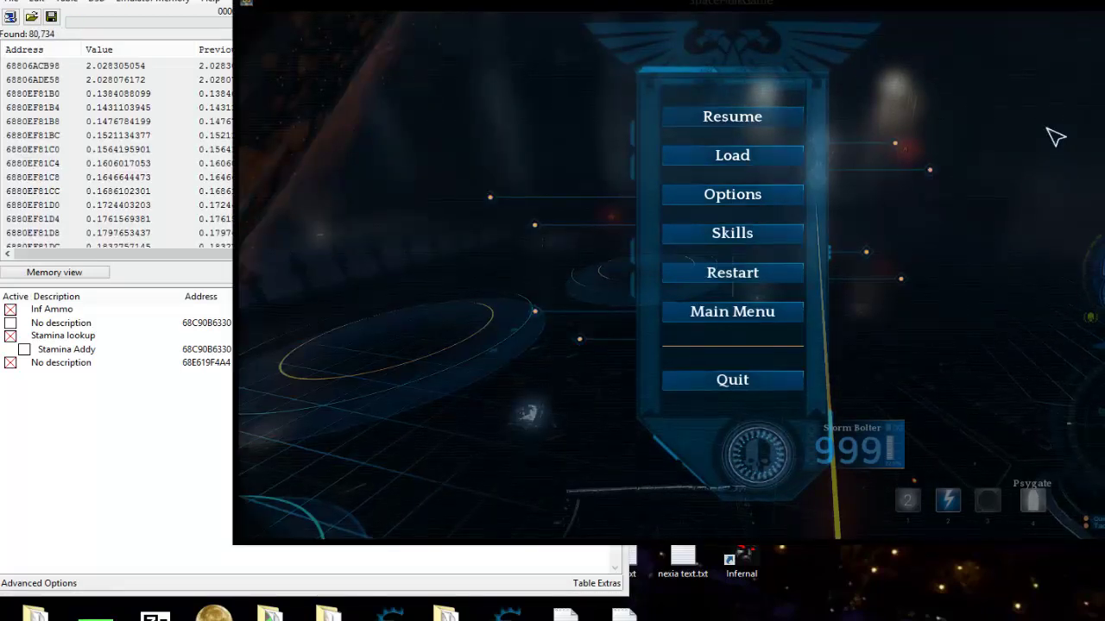
key(Escape)
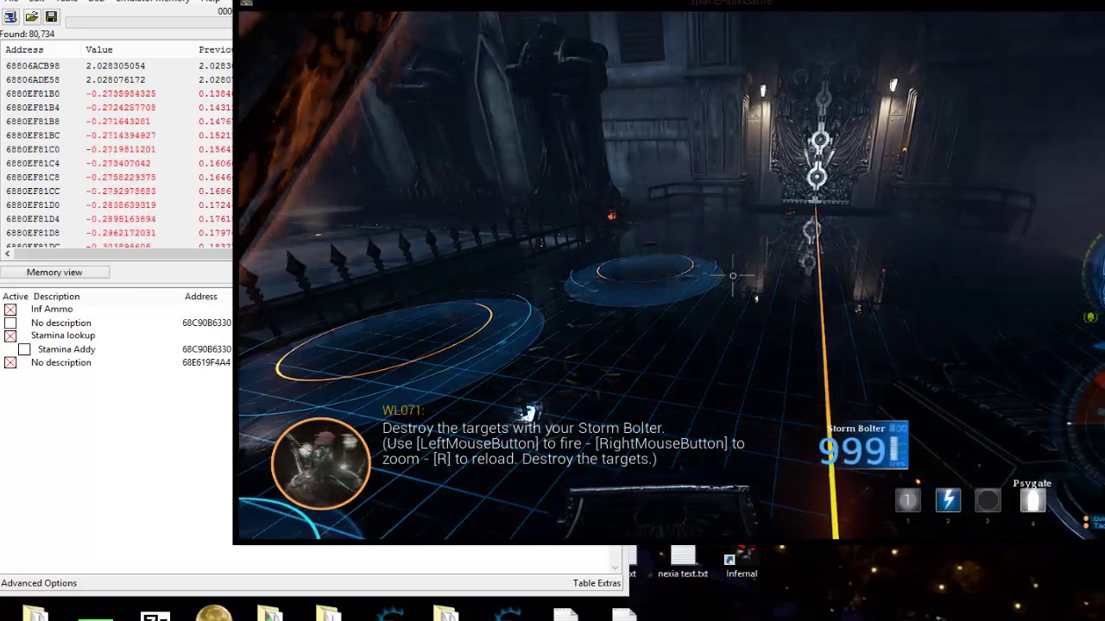
key(alt+Tab)
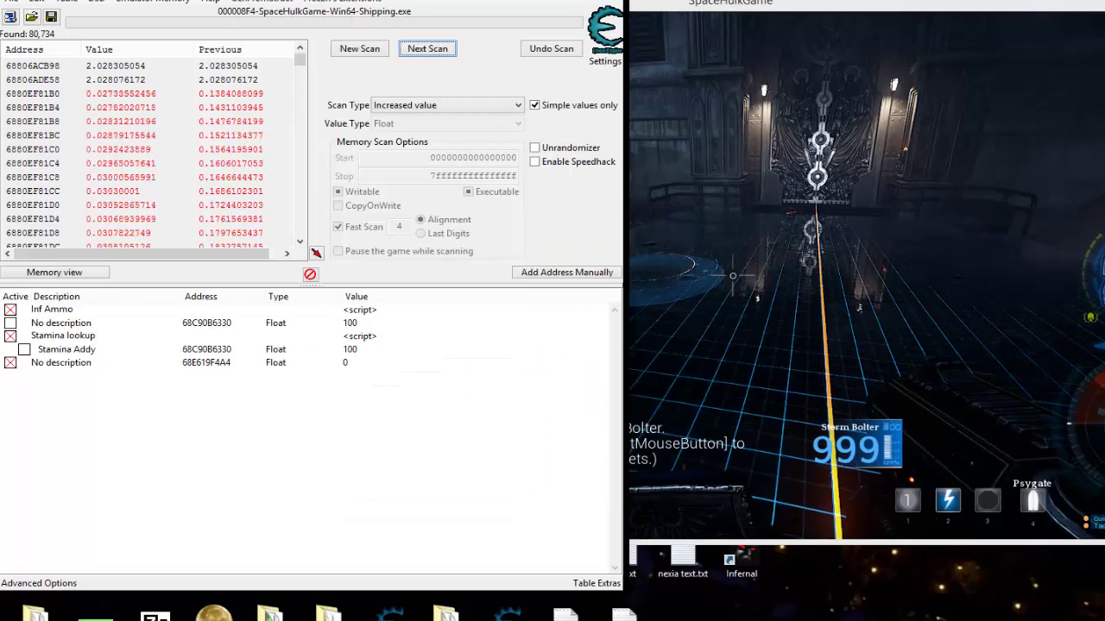
click(10, 363)
Use the slot 1 ability in the game again, pause at the start of its cooldown, and narrow the scan results further
click(959, 162)
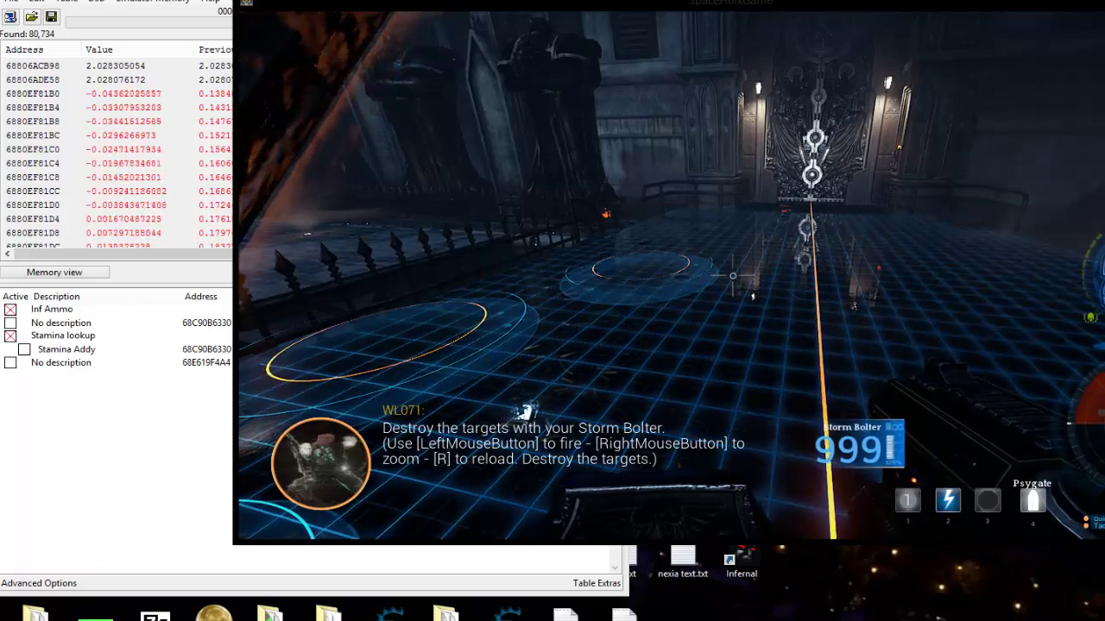
key(1)
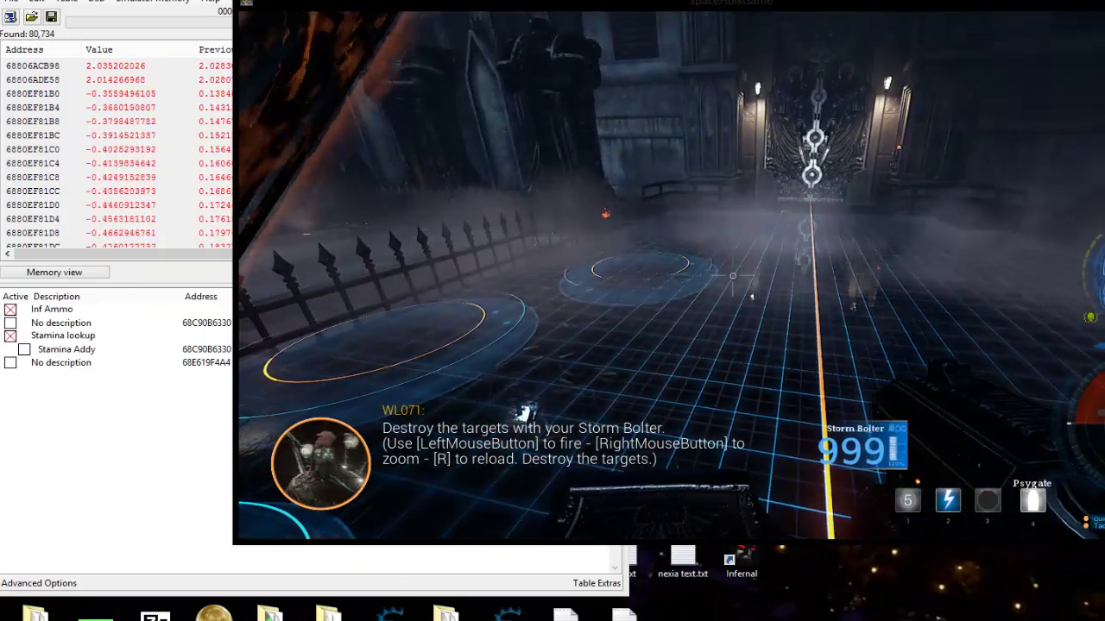
key(Escape)
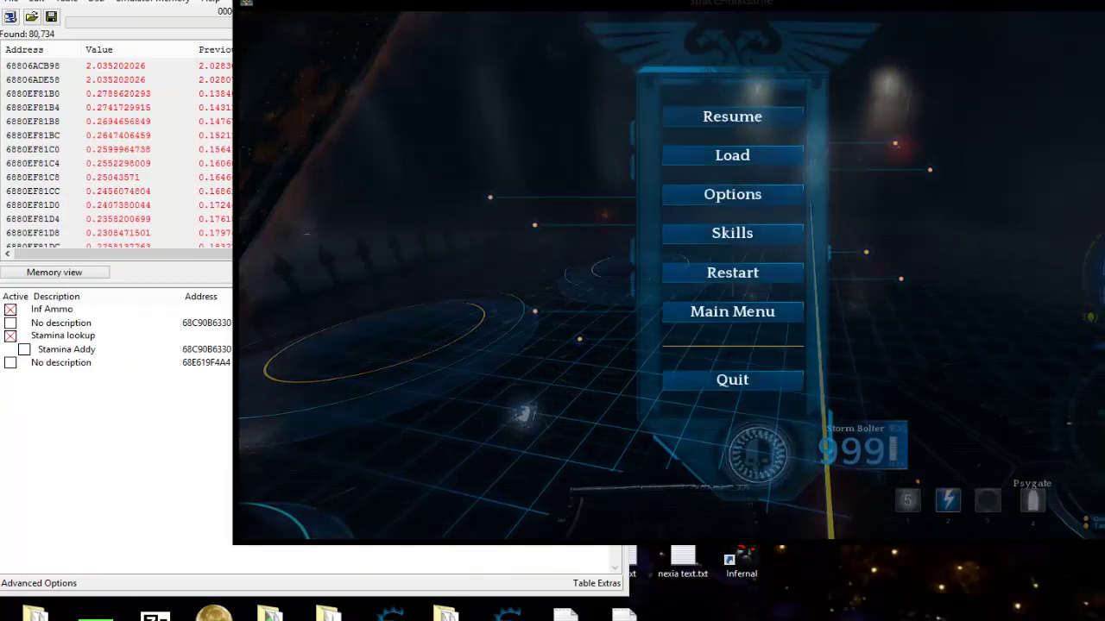
key(F3)
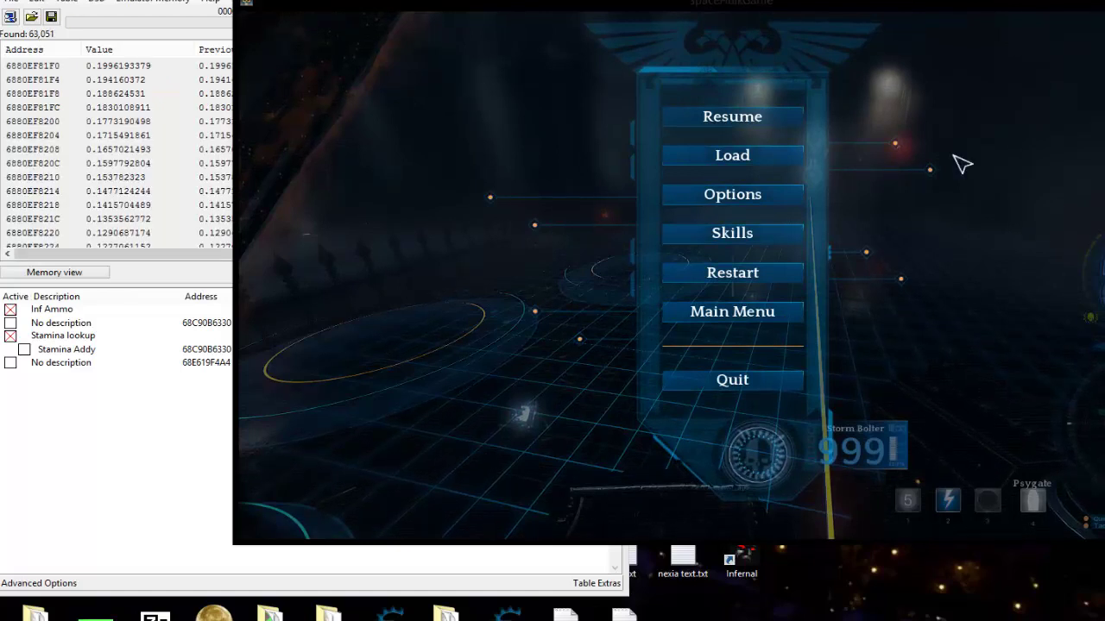
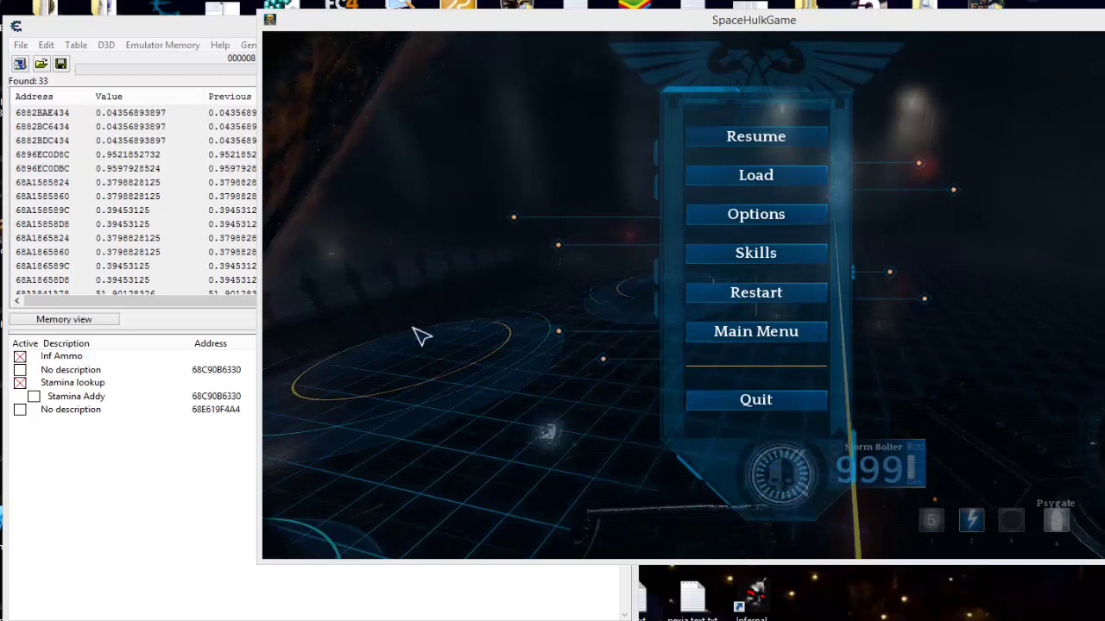
Review the remaining scan results and add all of them to the address list
click(123, 224)
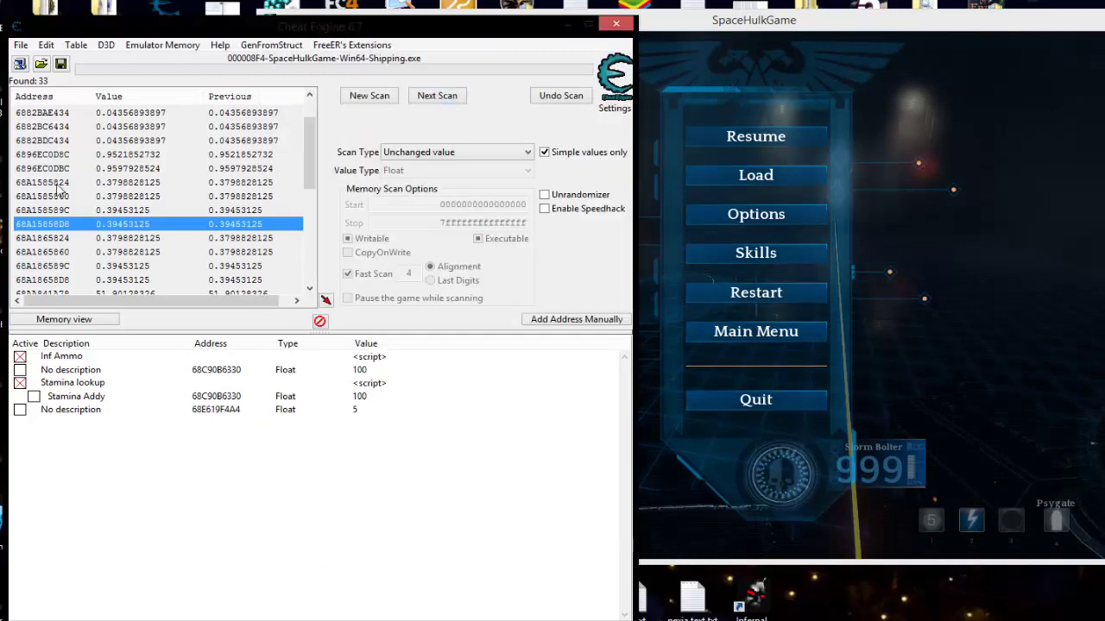
scroll(74, 159, down, 1)
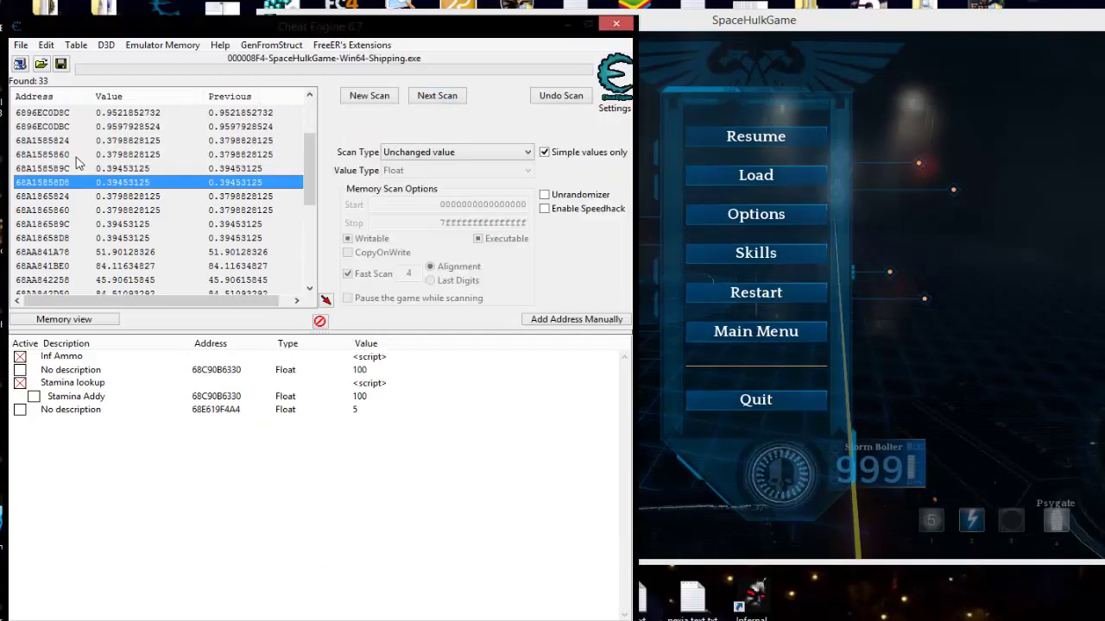
scroll(78, 164, up, 2)
scroll(95, 235, down, 6)
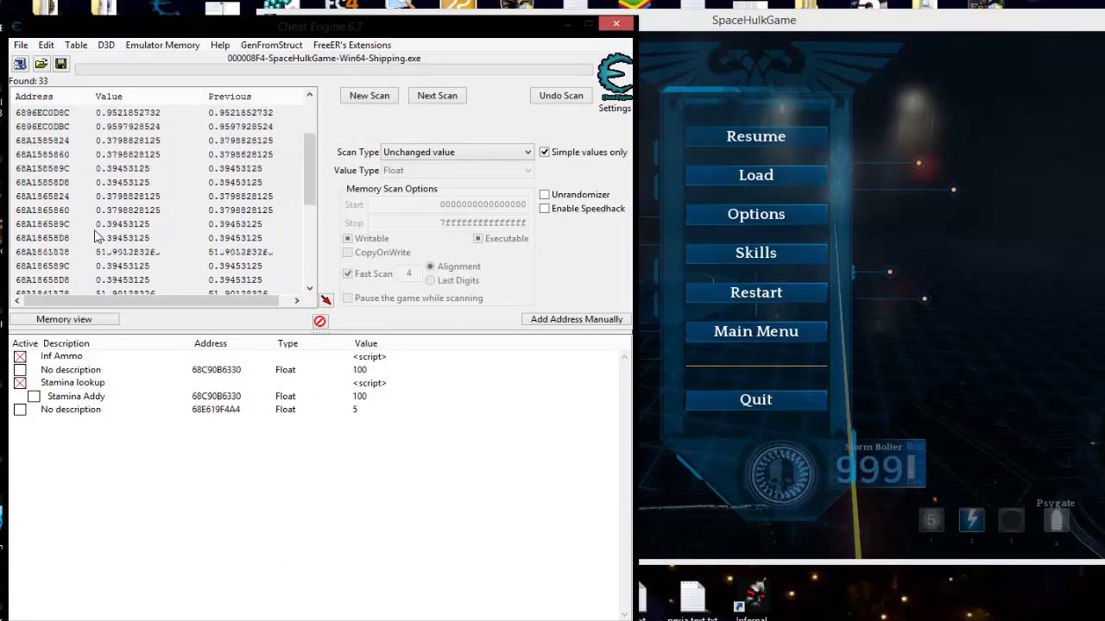
key(ctrl+a)
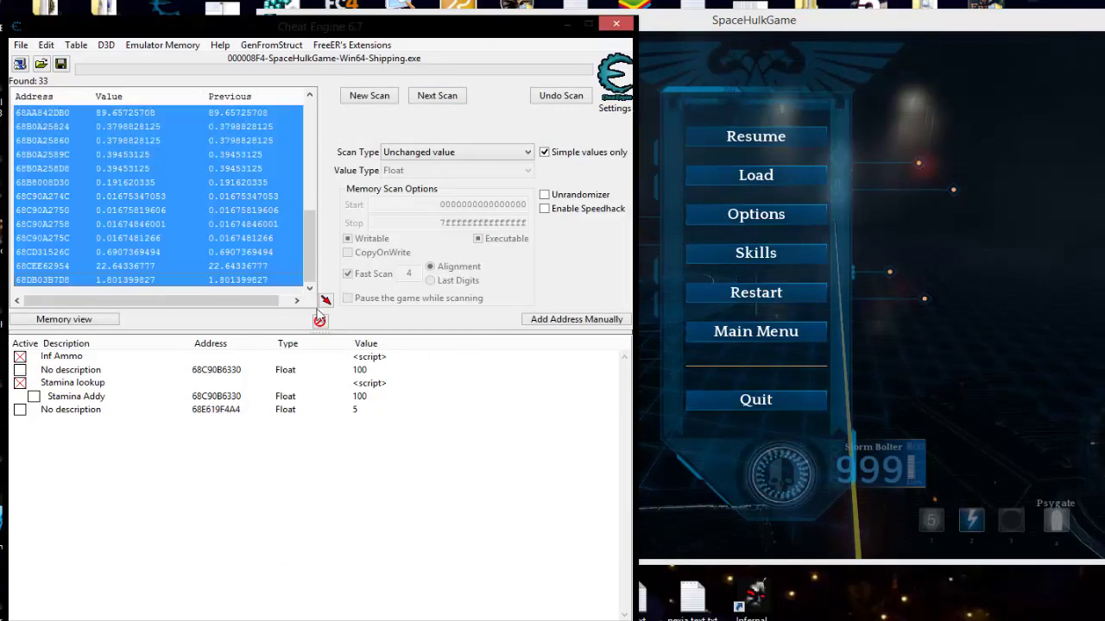
click(326, 301)
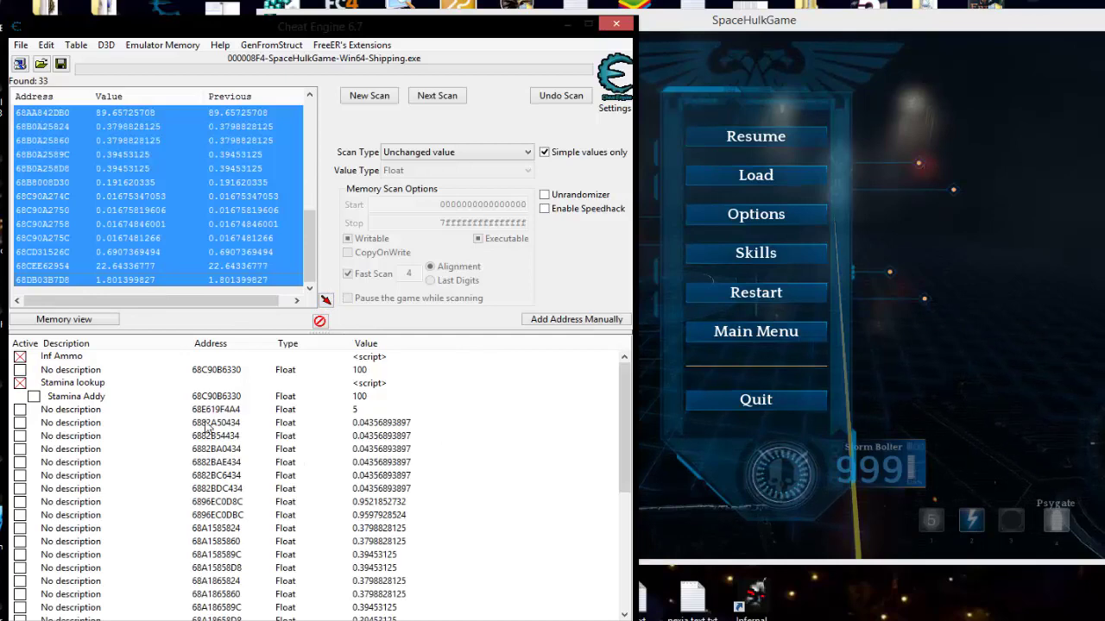
Freeze all the newly added float entries from 6882A50434 through 68DB03B7D8 in the address list
click(211, 425)
scroll(262, 504, down, 6)
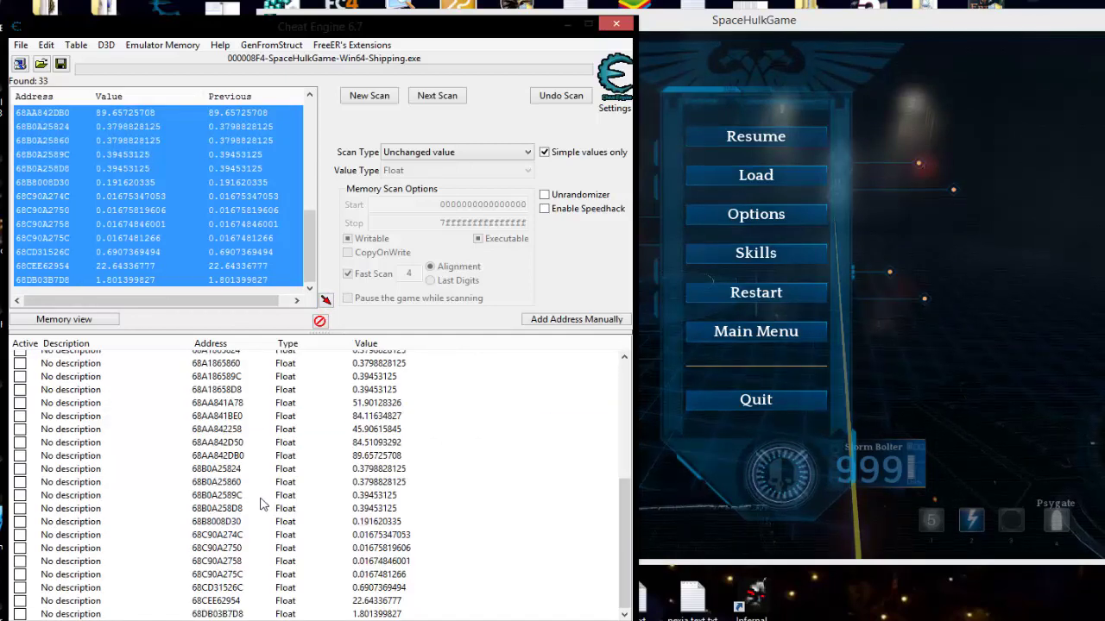
shift+click(233, 606)
shift+click(229, 613)
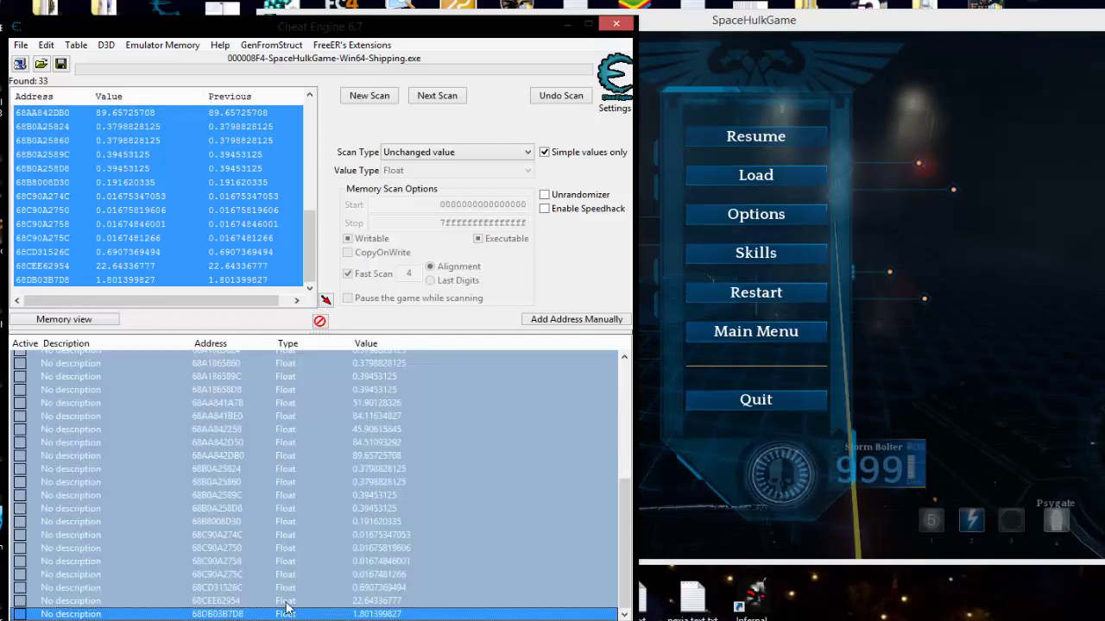
key(space)
Resume the game to test the slot 1 cooldown with the frozen entries, then return to Cheat Engine
click(1093, 285)
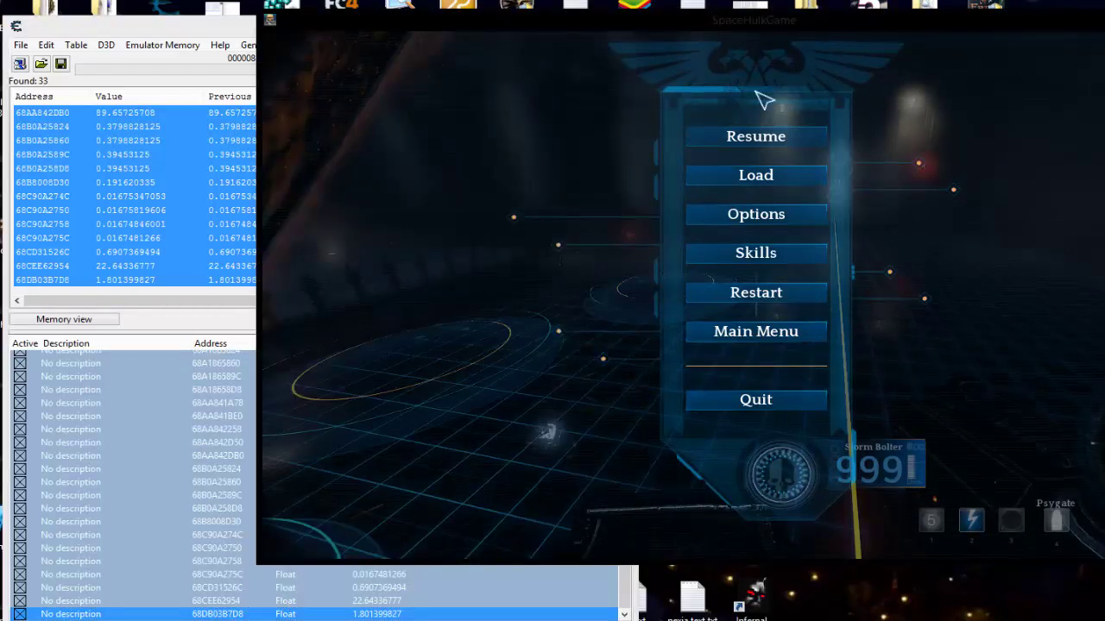
click(747, 138)
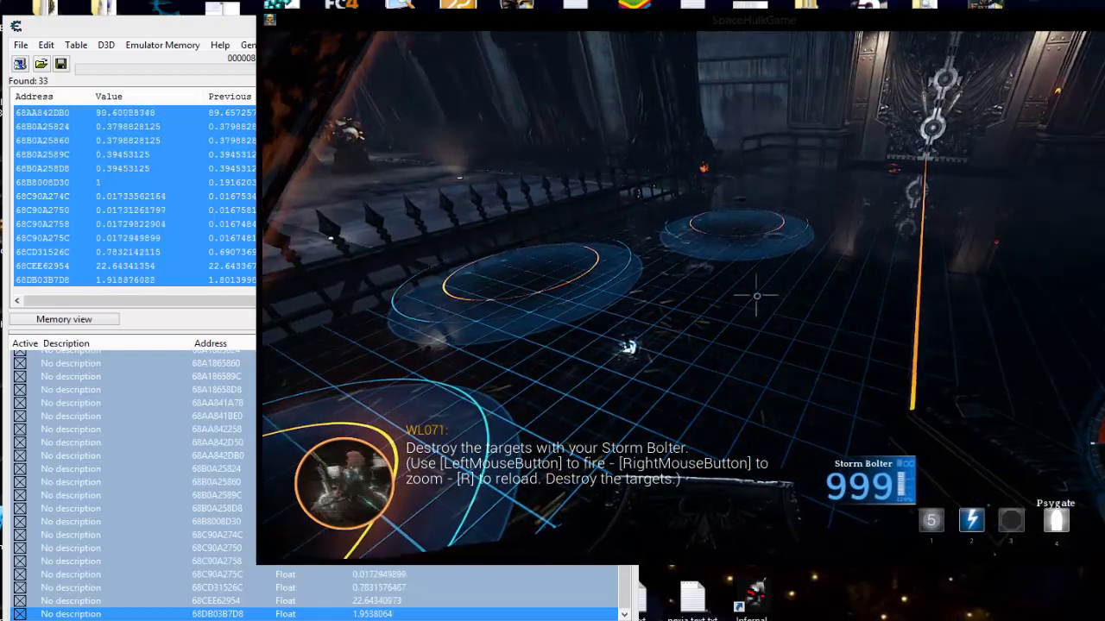
key(alt+Tab)
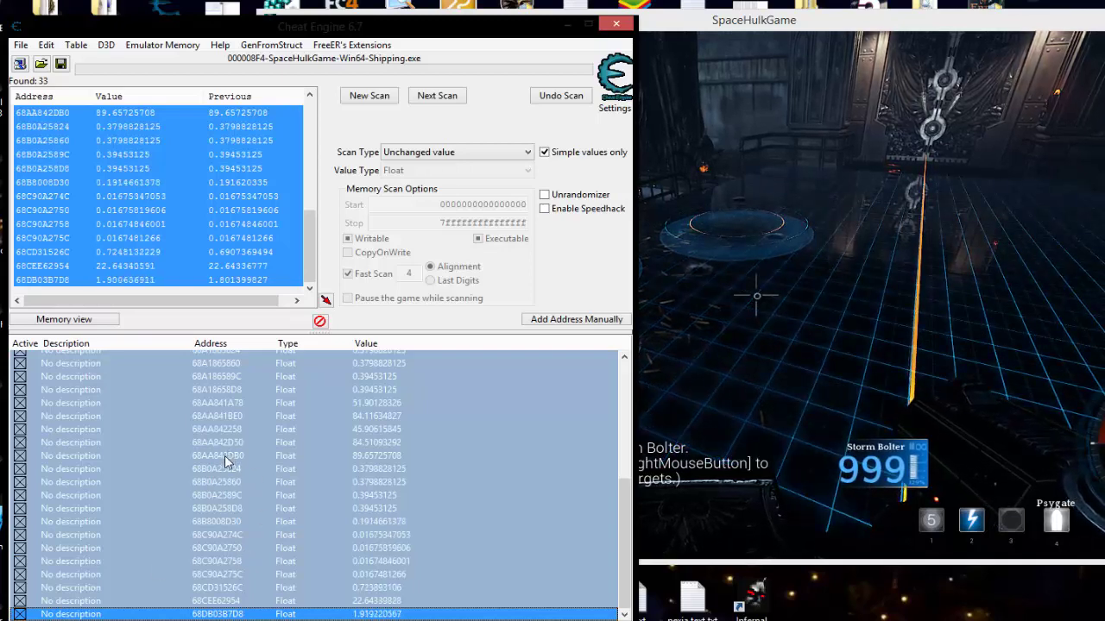
Unfreeze the address list entries from 68AA842D50 through 68DB03B7D8 while checking the slot 1 cooldown
click(226, 575)
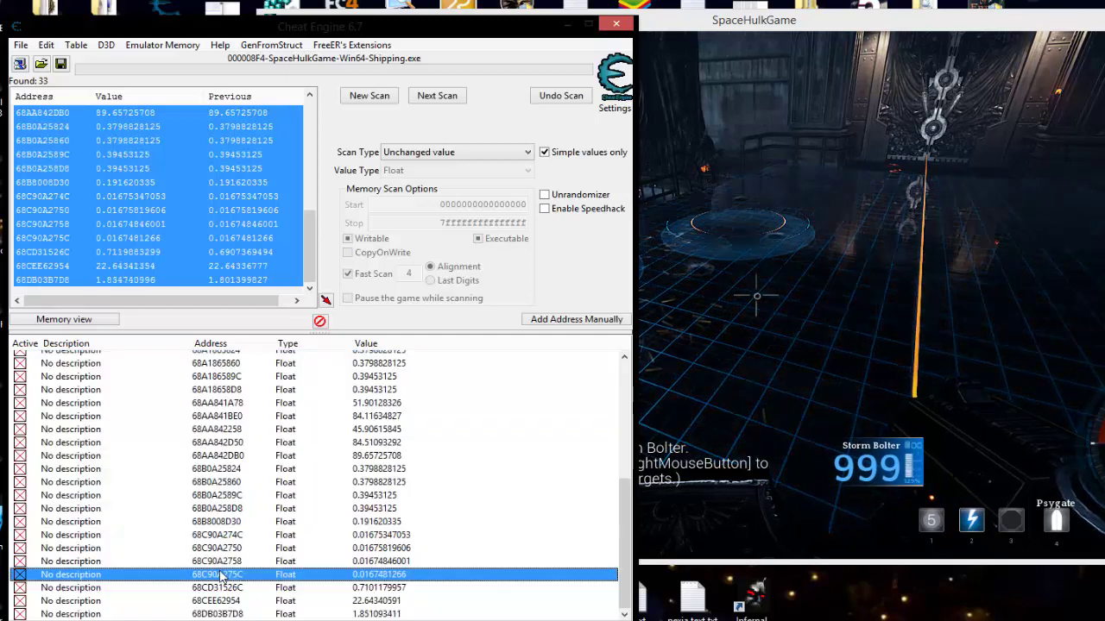
click(238, 613)
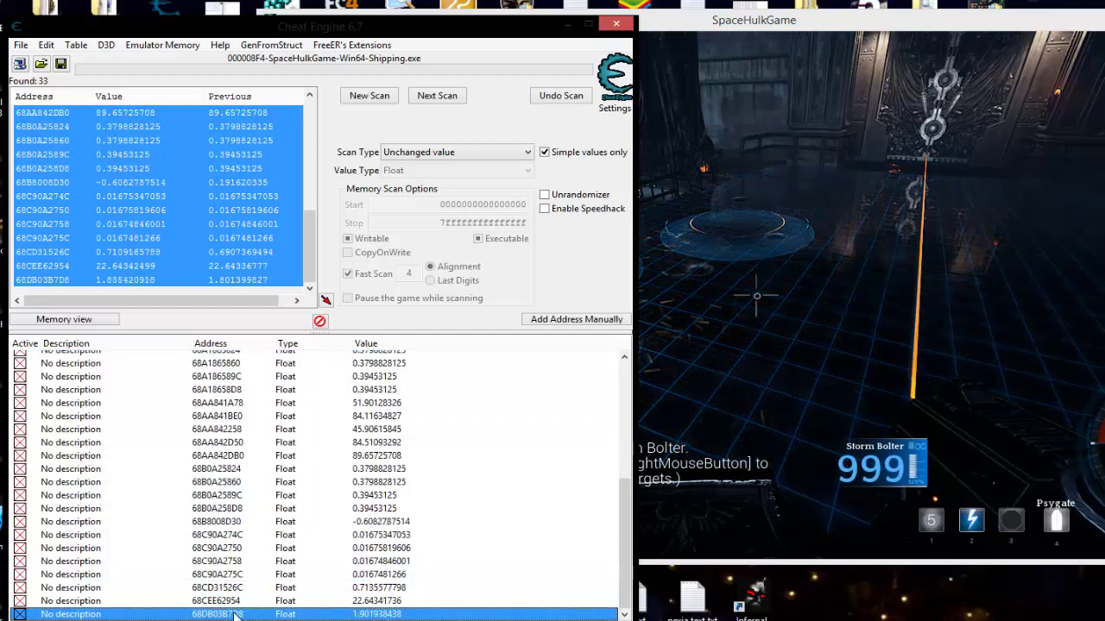
click(217, 455)
click(236, 614)
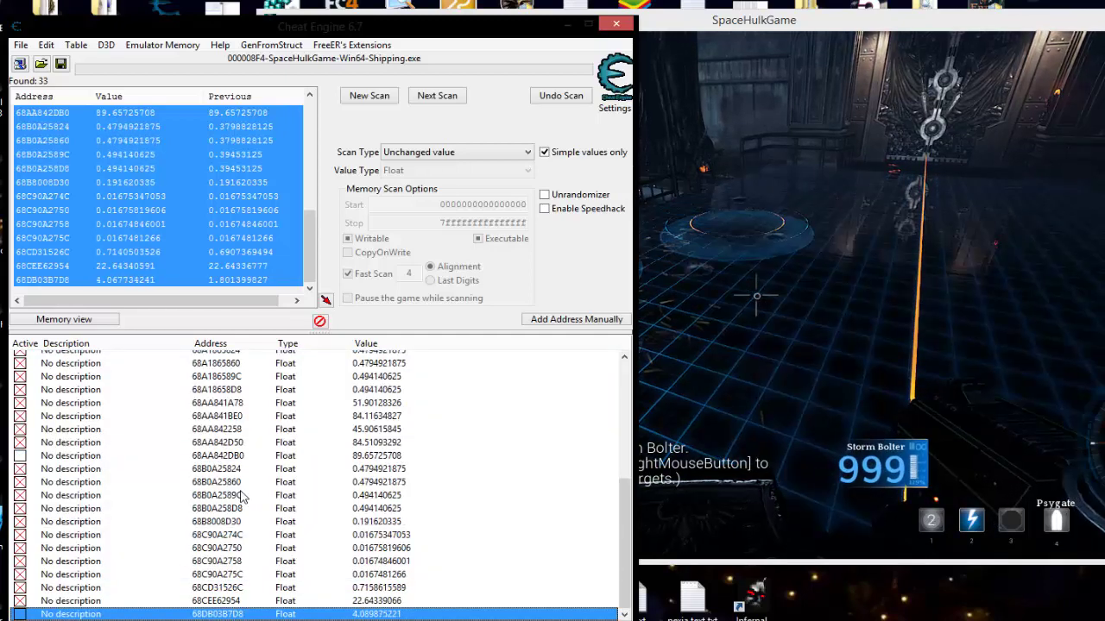
shift+click(231, 442)
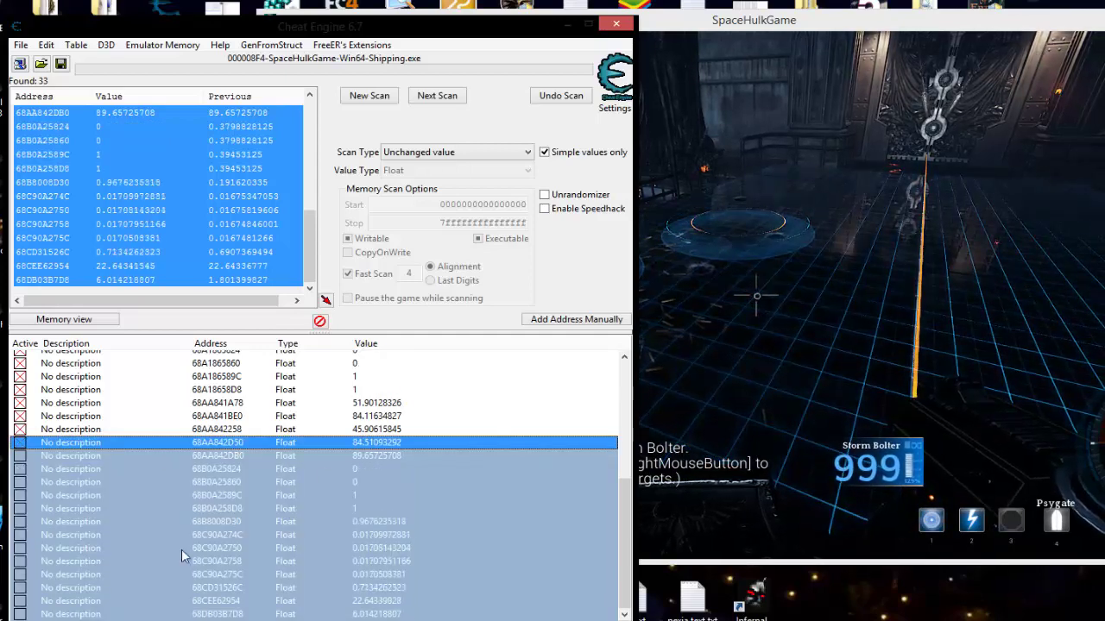
click(236, 435)
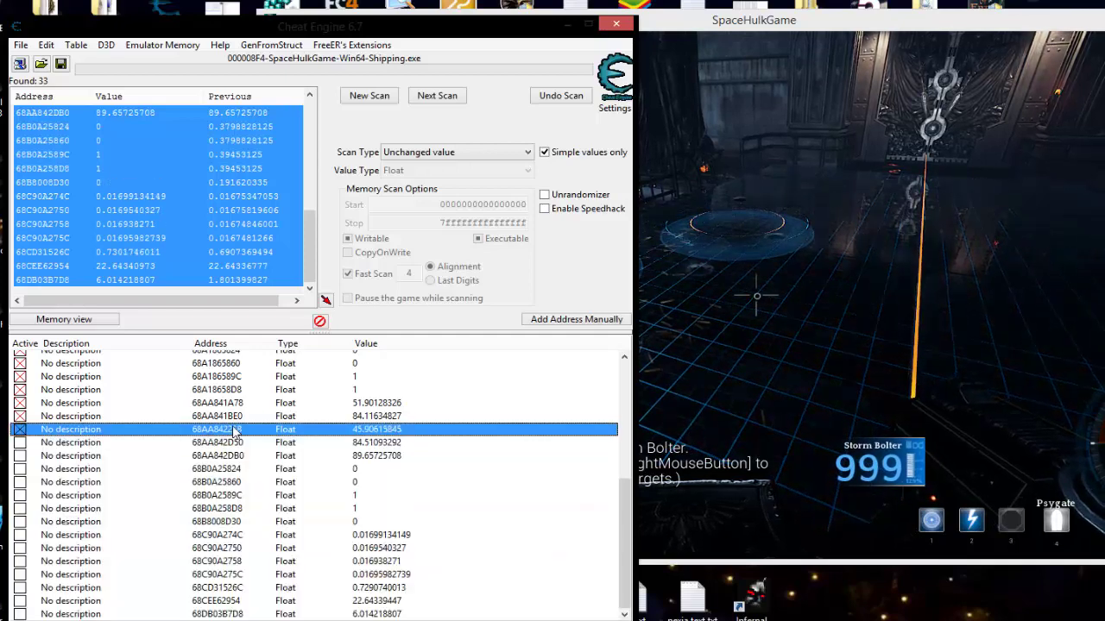
Delete the still frozen candidate entries from 6882A50434 through 68AA842258 from the address list
scroll(254, 435, up, 6)
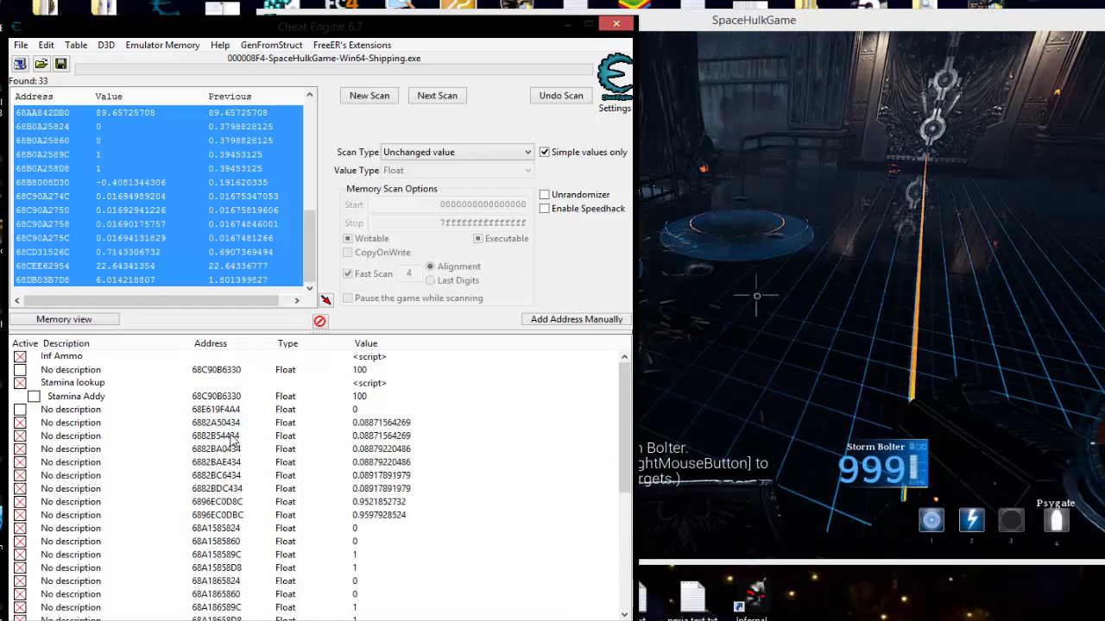
shift+click(232, 423)
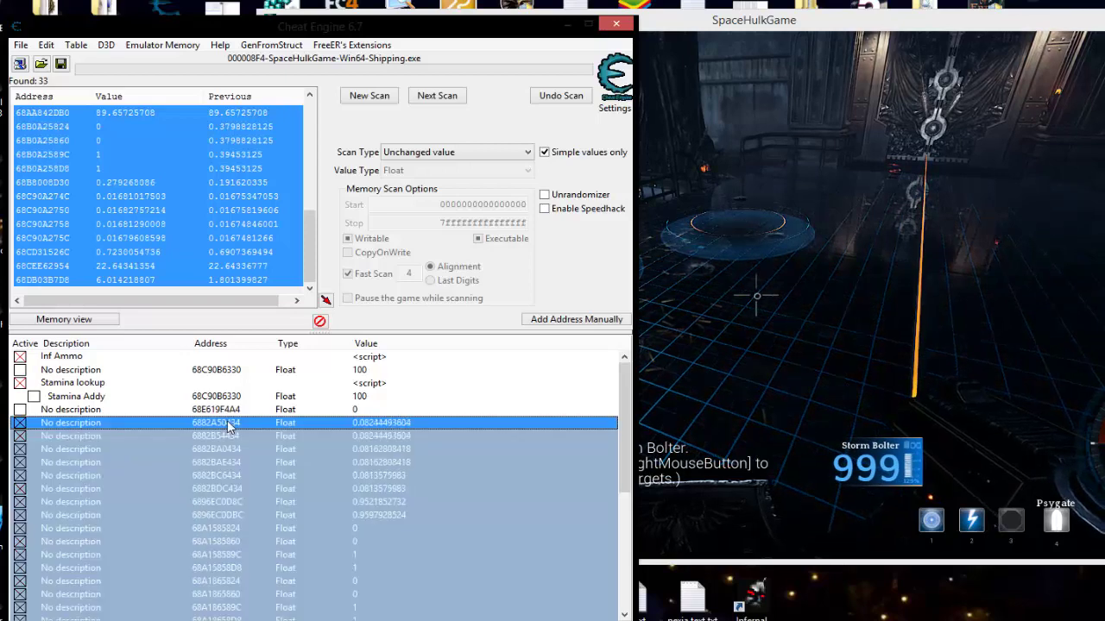
right_click(230, 423)
click(319, 87)
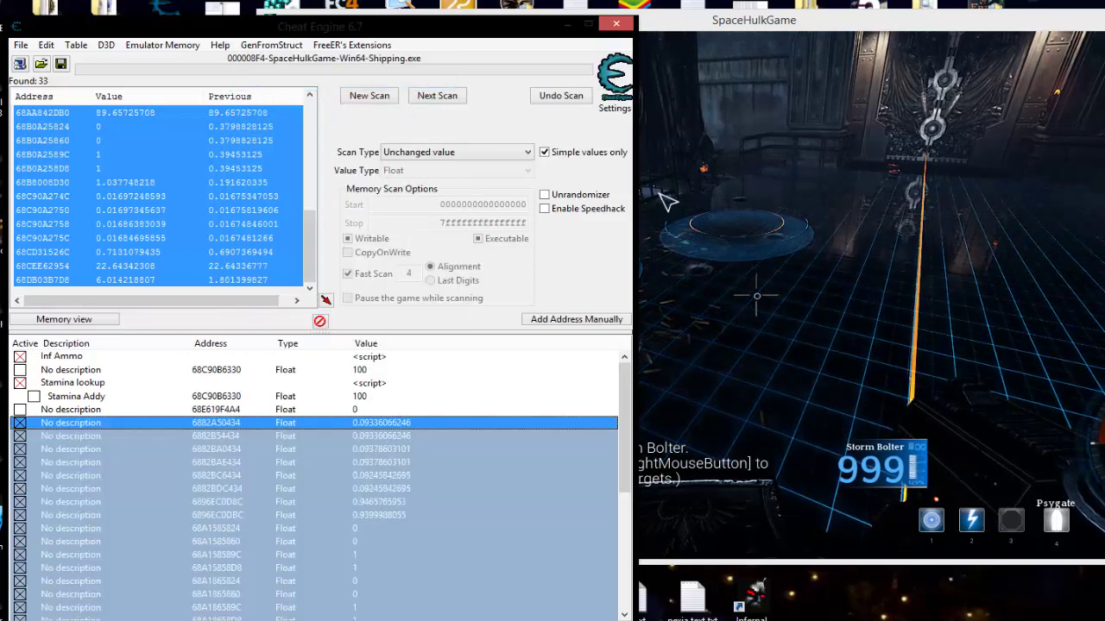
key(Delete)
key(Return)
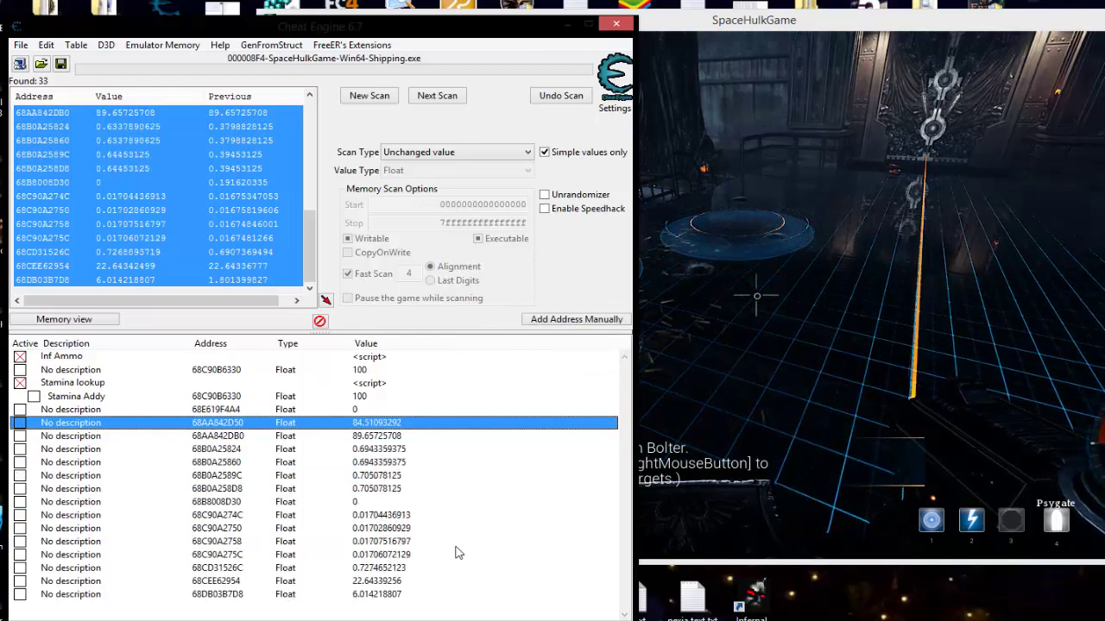
Use the slot 1 ability in the game, pause at the start of its cooldown, and return to Cheat Engine
click(911, 278)
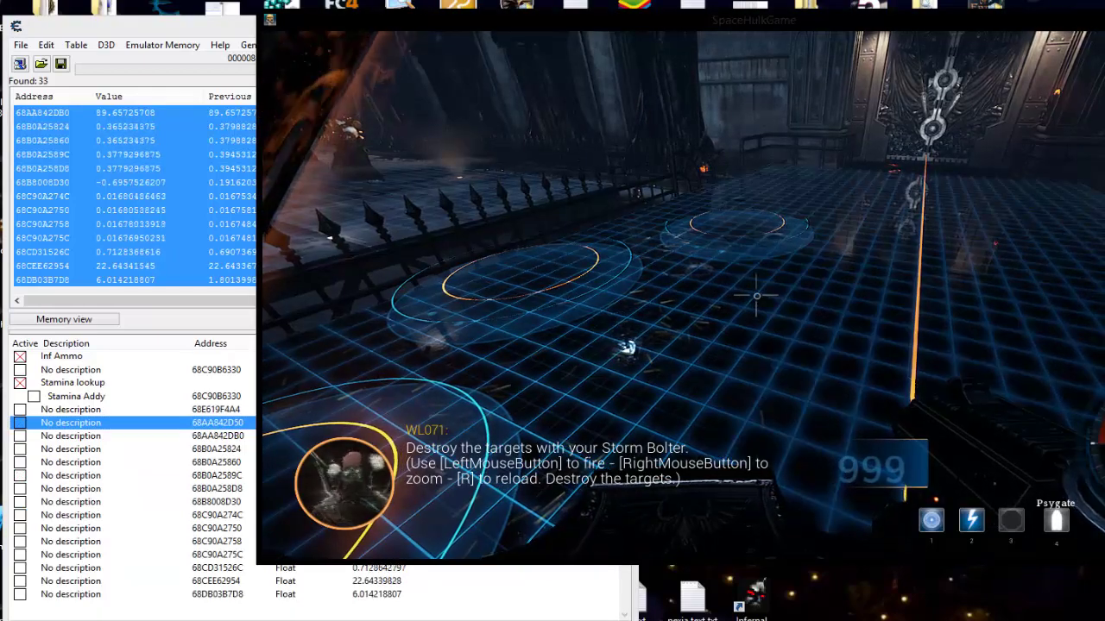
key(1)
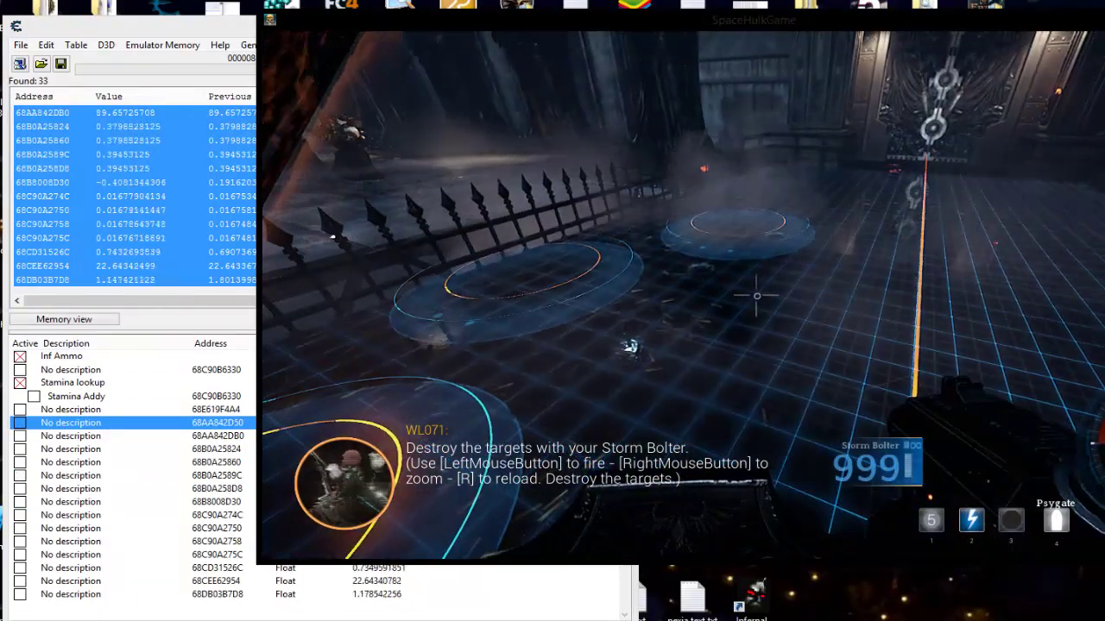
key(Escape)
click(318, 617)
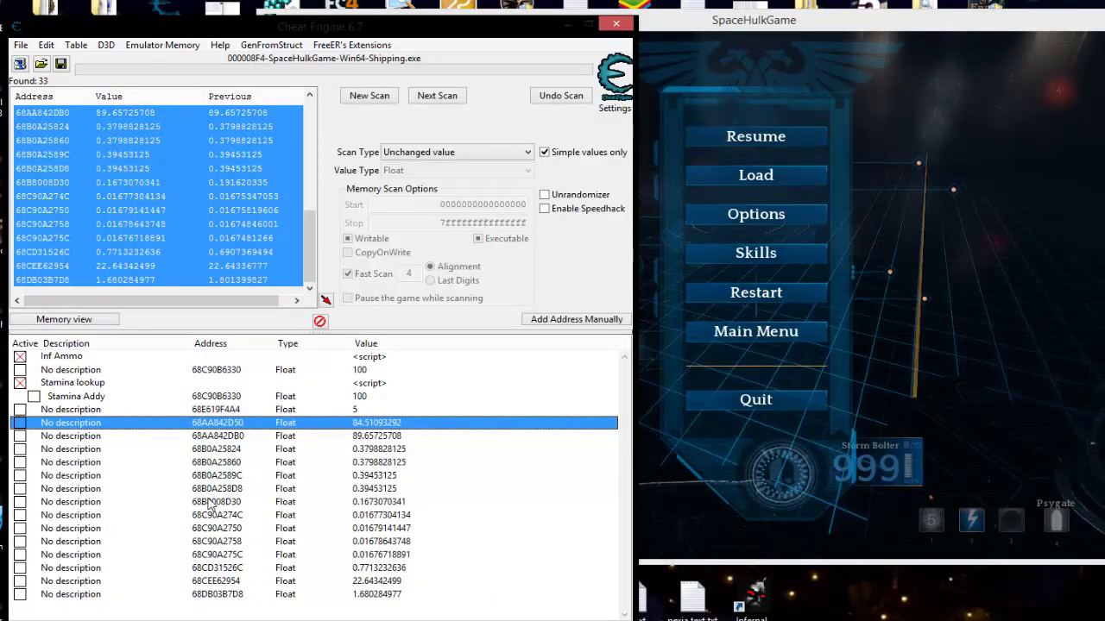
Freeze entries 68AA842D50 through 68B8008D30, resume the game to test the cooldown, pause it, and return to Cheat Engine
shift+click(214, 490)
shift+click(326, 504)
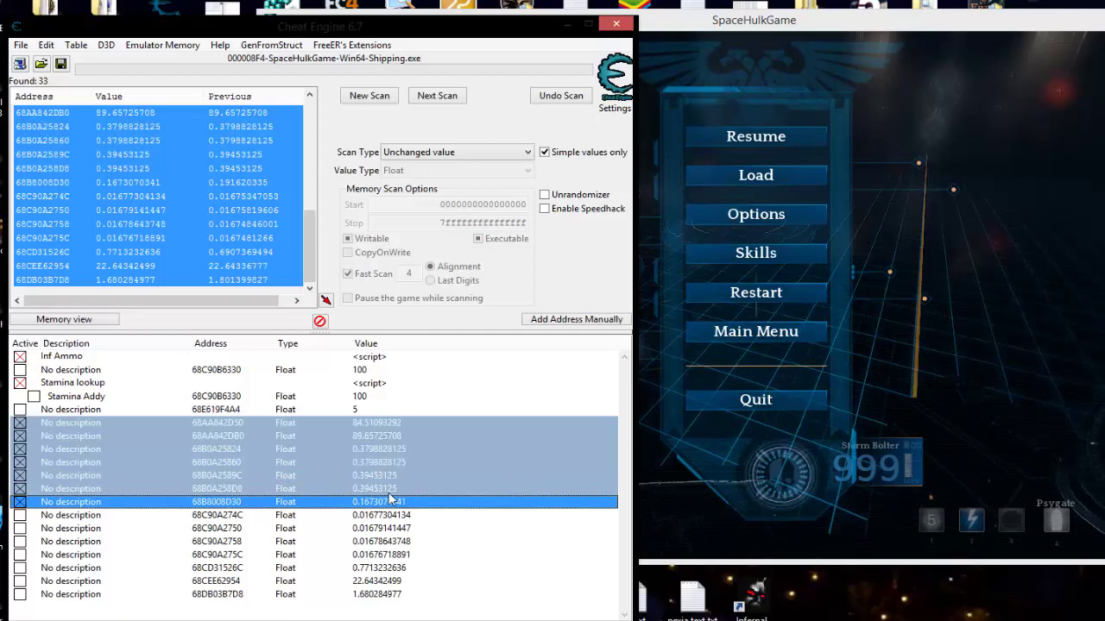
click(1022, 313)
key(Escape)
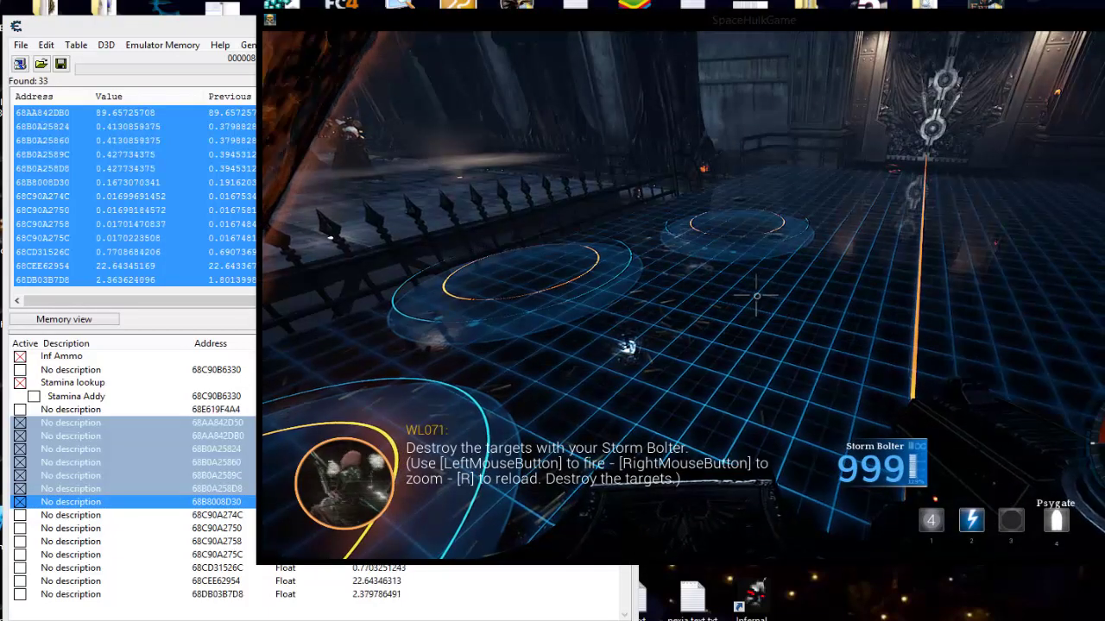
key(Escape)
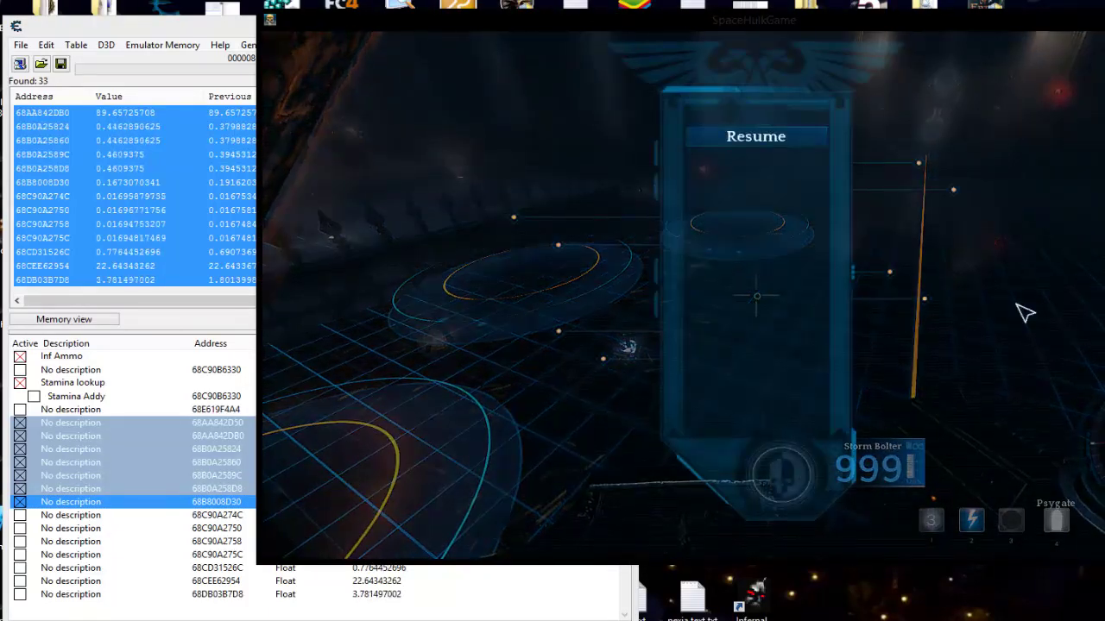
key(alt+Tab)
Delete the selected entries 68AA842D50 through 68B8008D30 from the address list
right_click(222, 511)
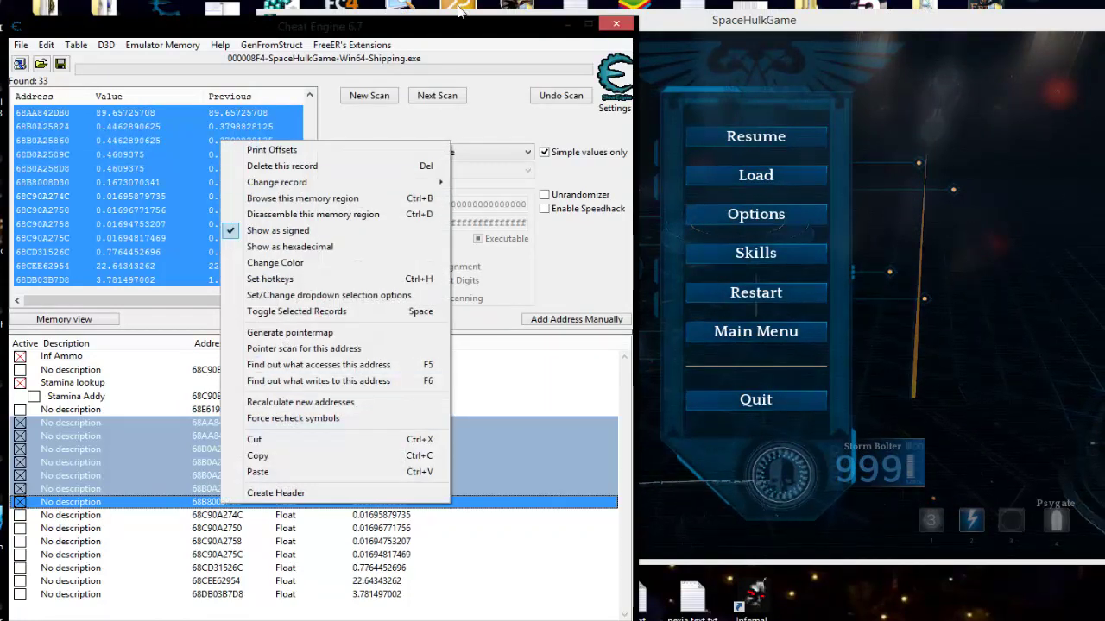
click(285, 167)
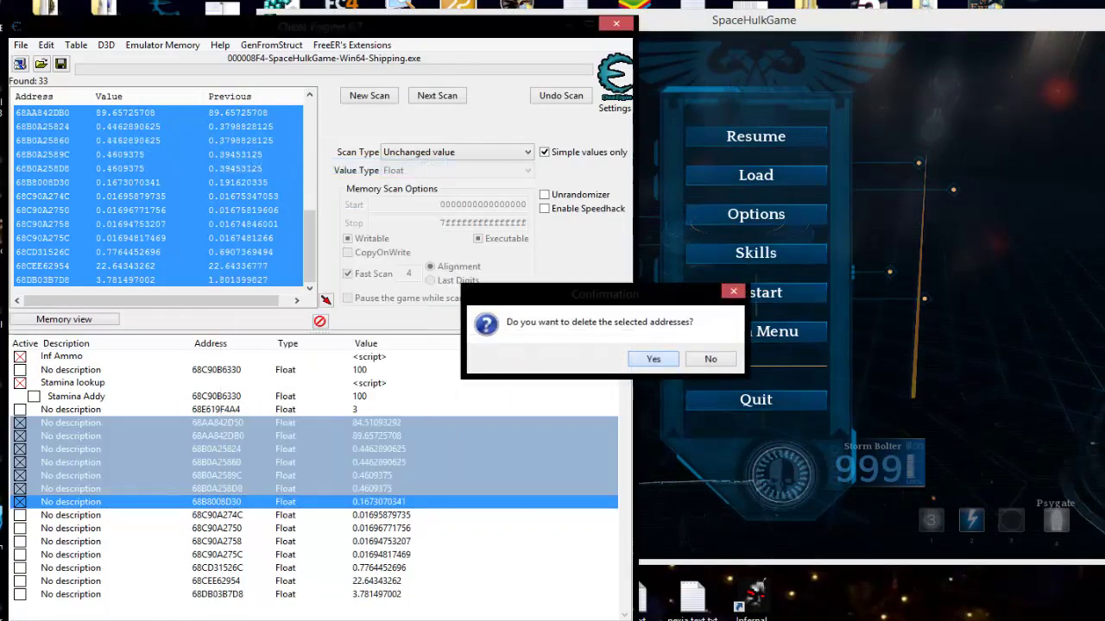
click(654, 358)
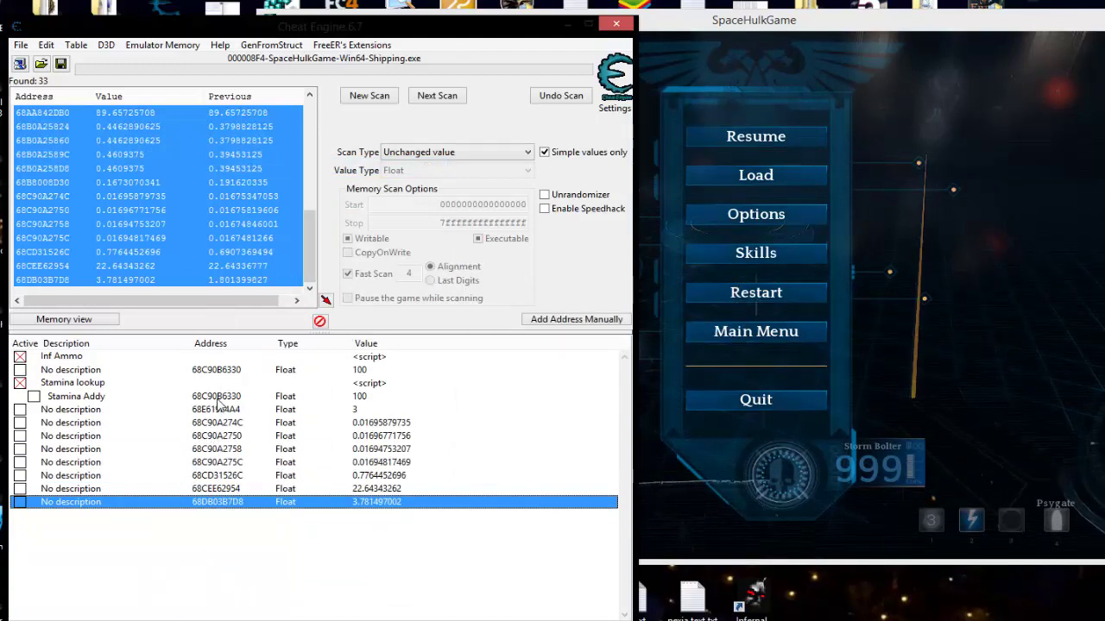
Freeze entries 68C90A274C through 68C90A275C, resume the game to test the cooldown, and return to Cheat Engine
click(208, 423)
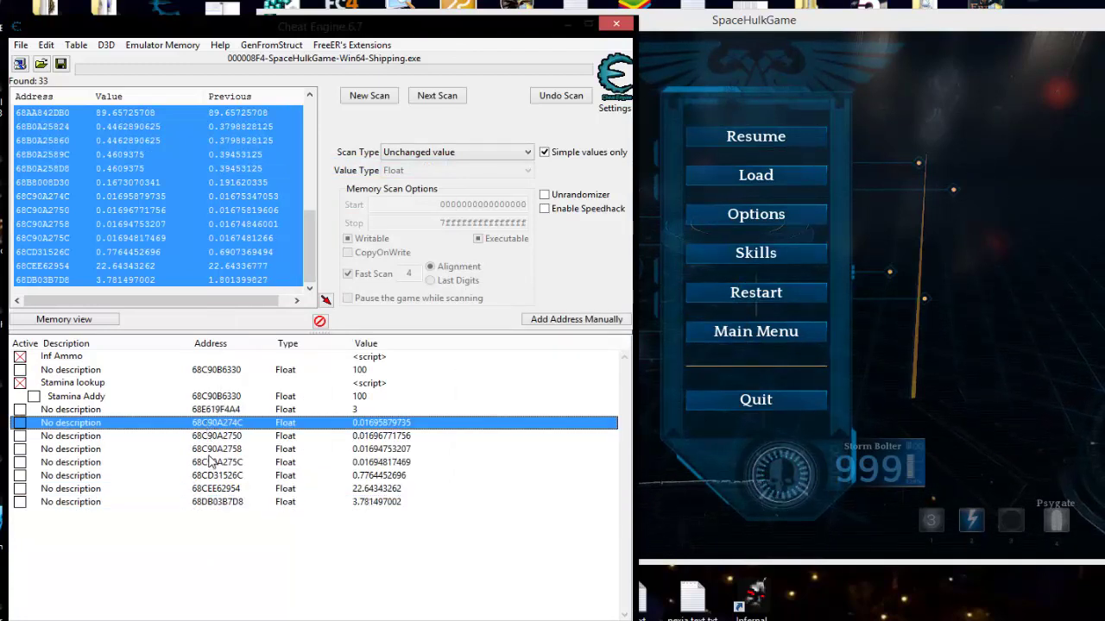
shift+click(211, 464)
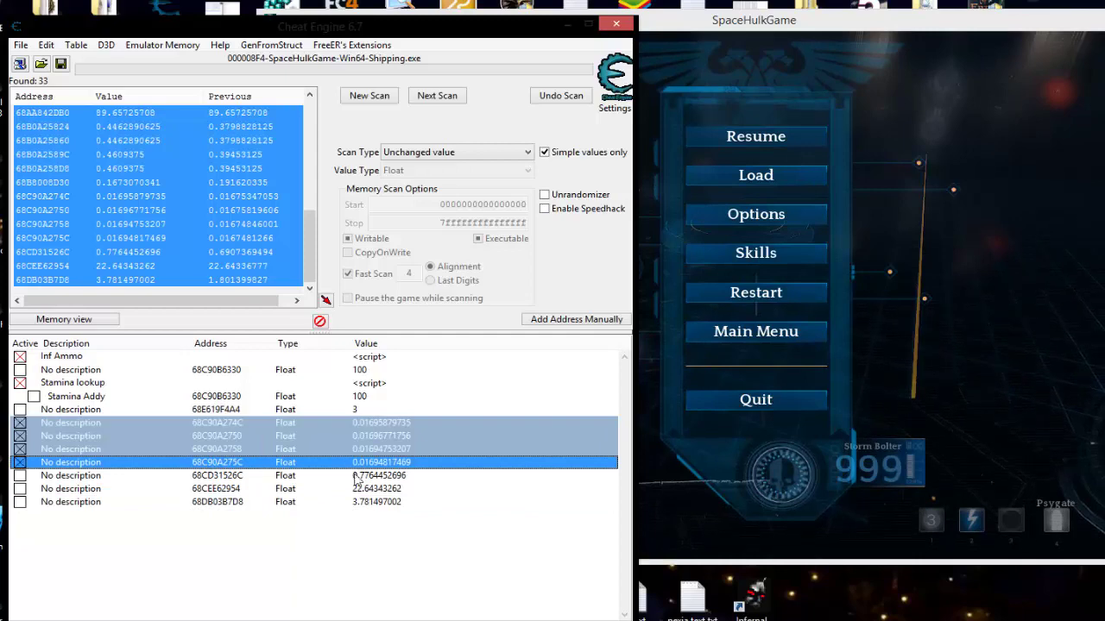
click(1058, 345)
key(Escape)
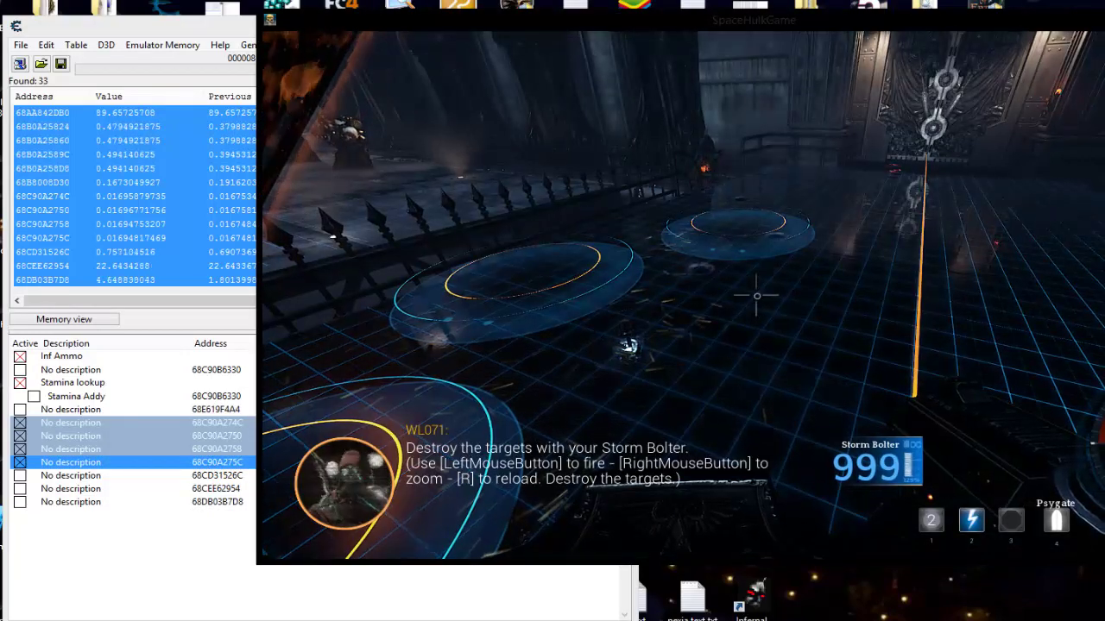
key(alt+Tab)
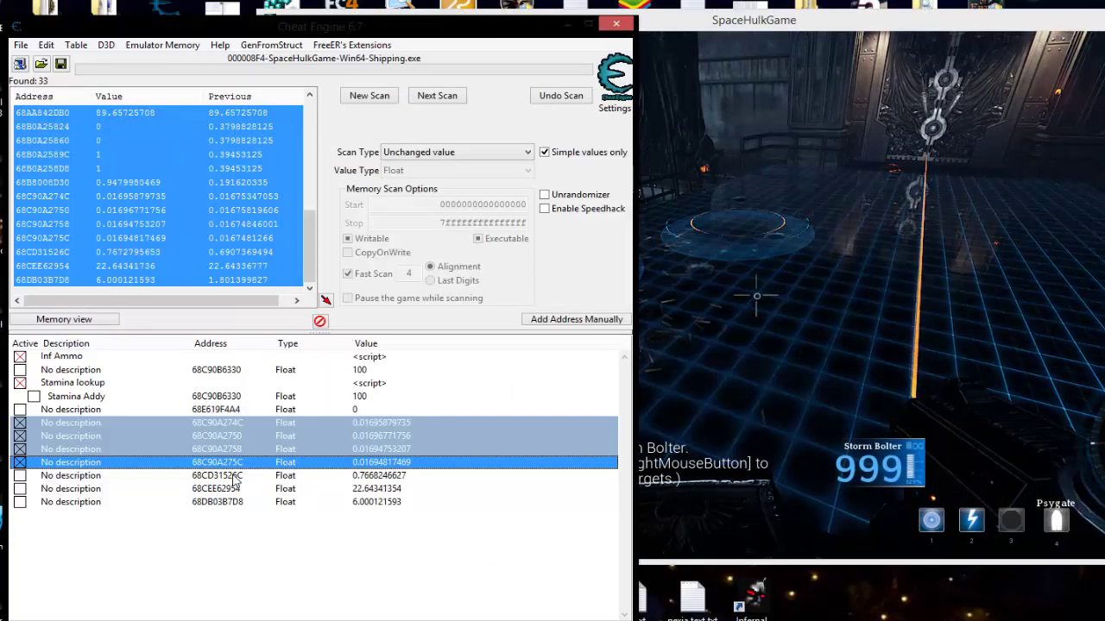
Delete the four frozen entries 68C90A274C through 68C90A275C from the address list
key(Down)
click(231, 503)
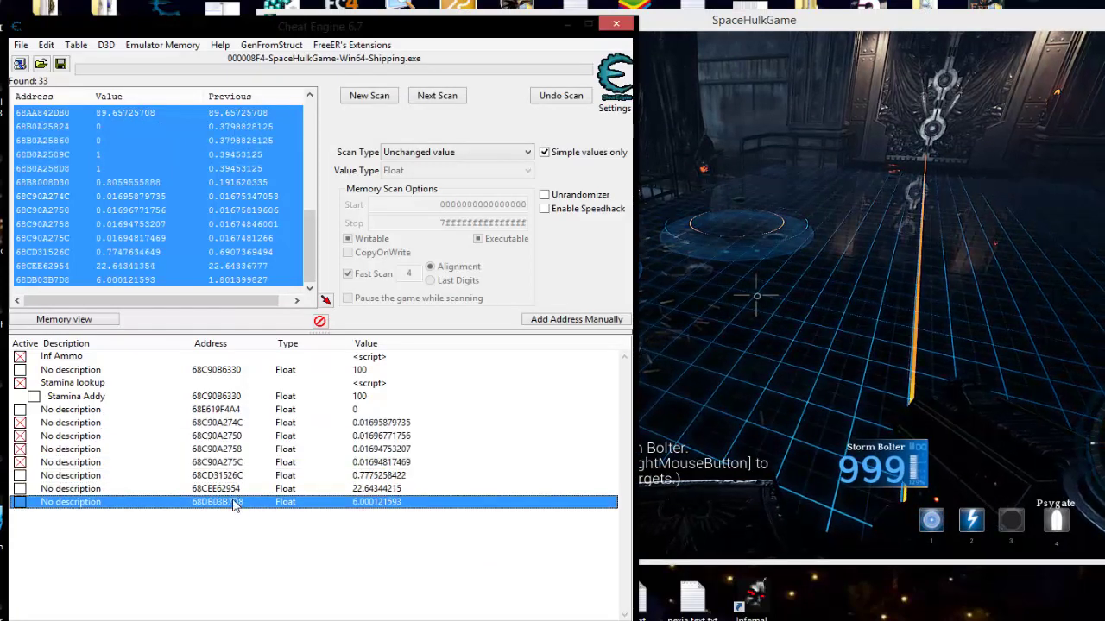
click(231, 425)
shift+click(233, 466)
right_click(233, 466)
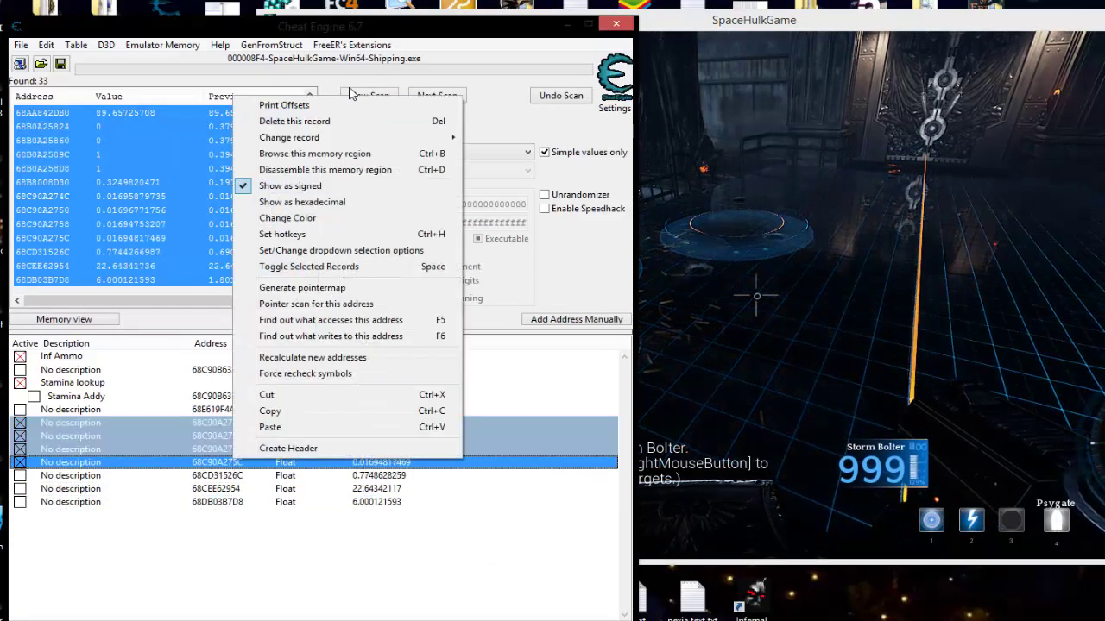
click(276, 119)
click(653, 359)
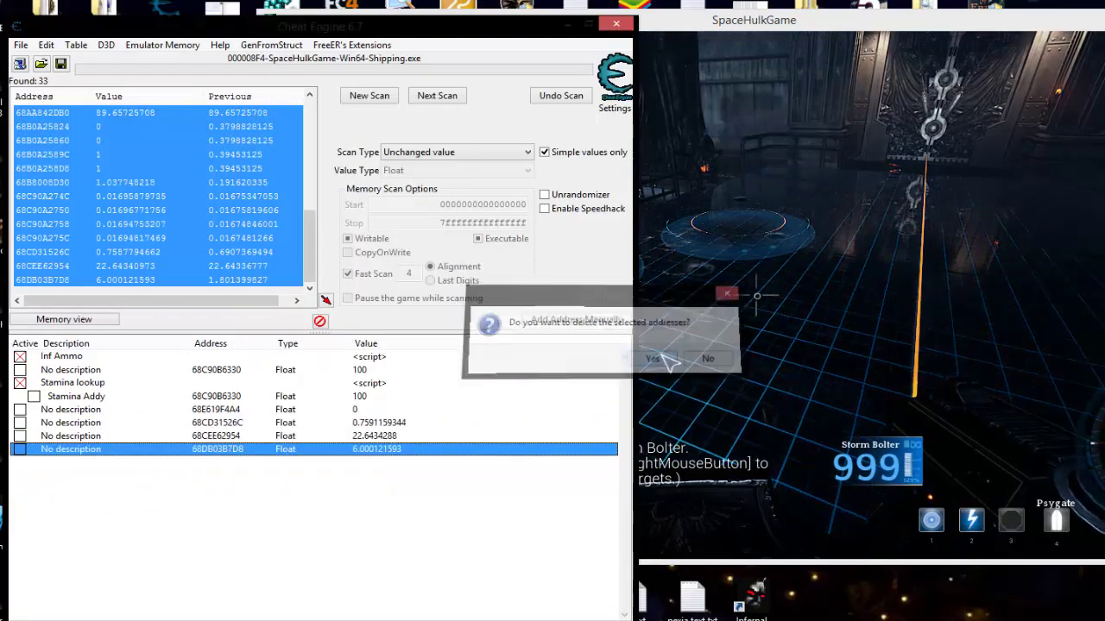
Compare the values of the remaining candidates 68CD31526C, 68CEE62954 and 68DB03B7D8 in the address list
click(391, 423)
click(385, 436)
click(389, 422)
click(388, 436)
click(387, 421)
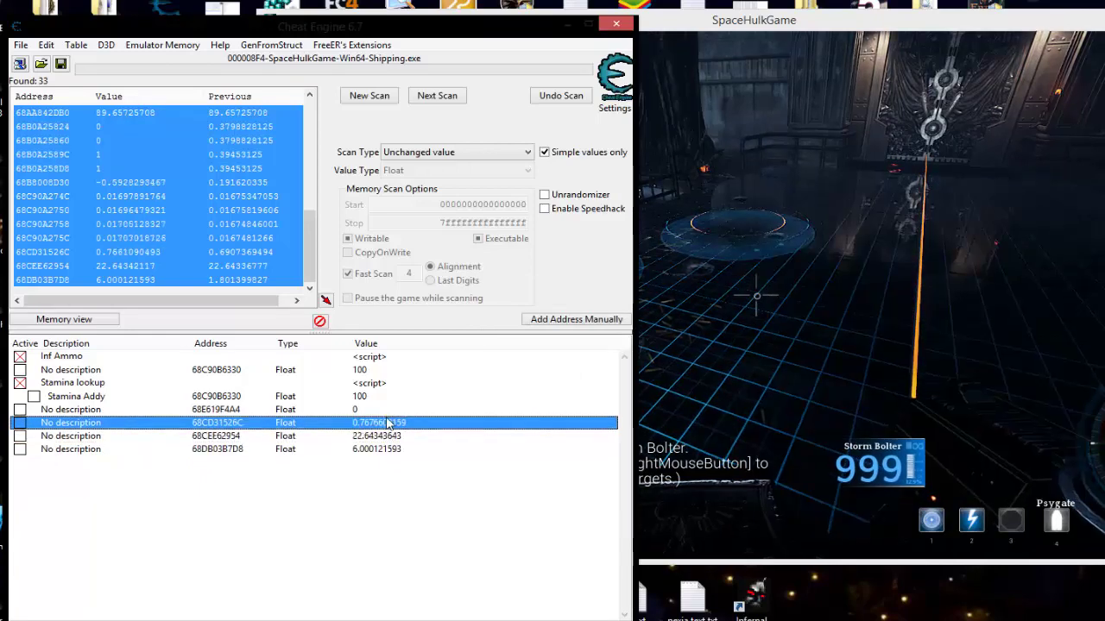
click(384, 436)
click(378, 448)
click(363, 482)
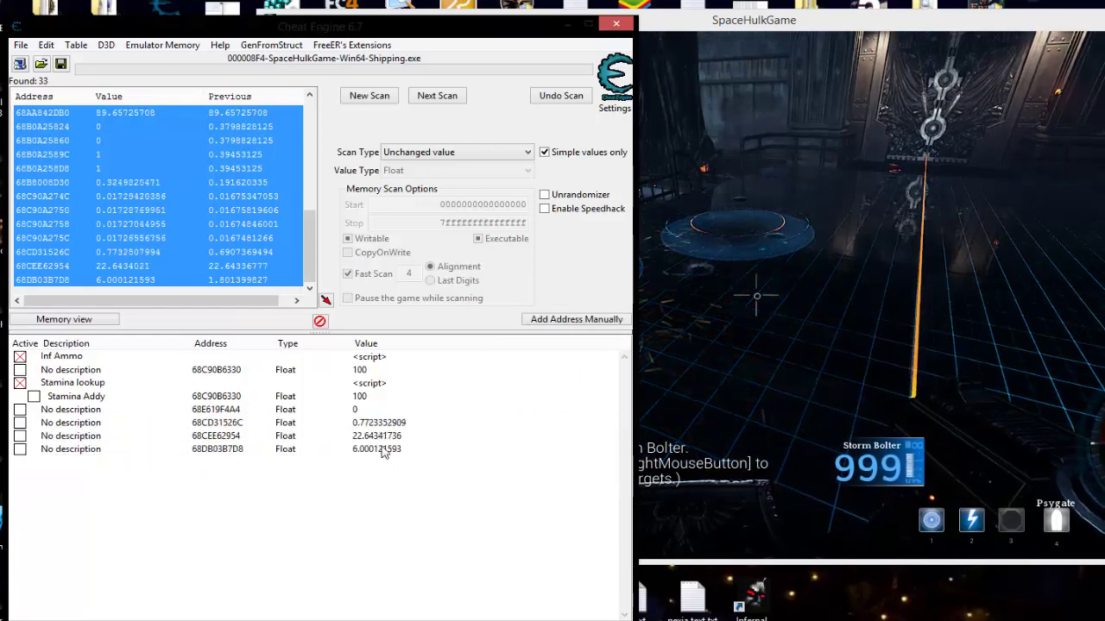
click(367, 448)
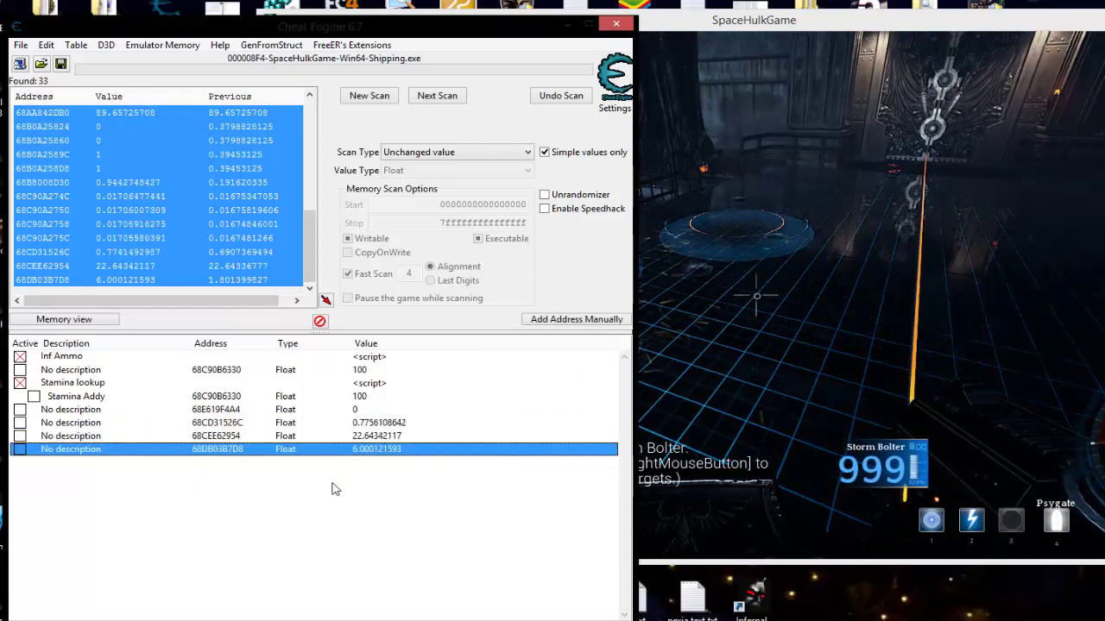
click(333, 486)
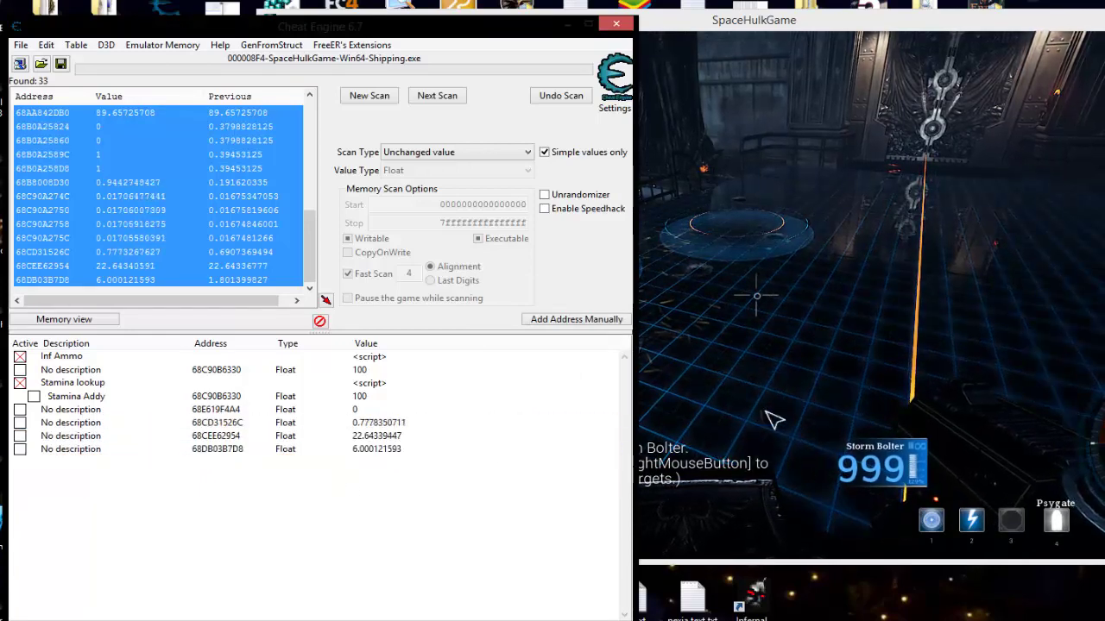
Freeze entry 68DB03B7D8, use the slot 1 ability repeatedly in the game to test its cooldown, and return to Cheat Engine
click(22, 450)
click(982, 242)
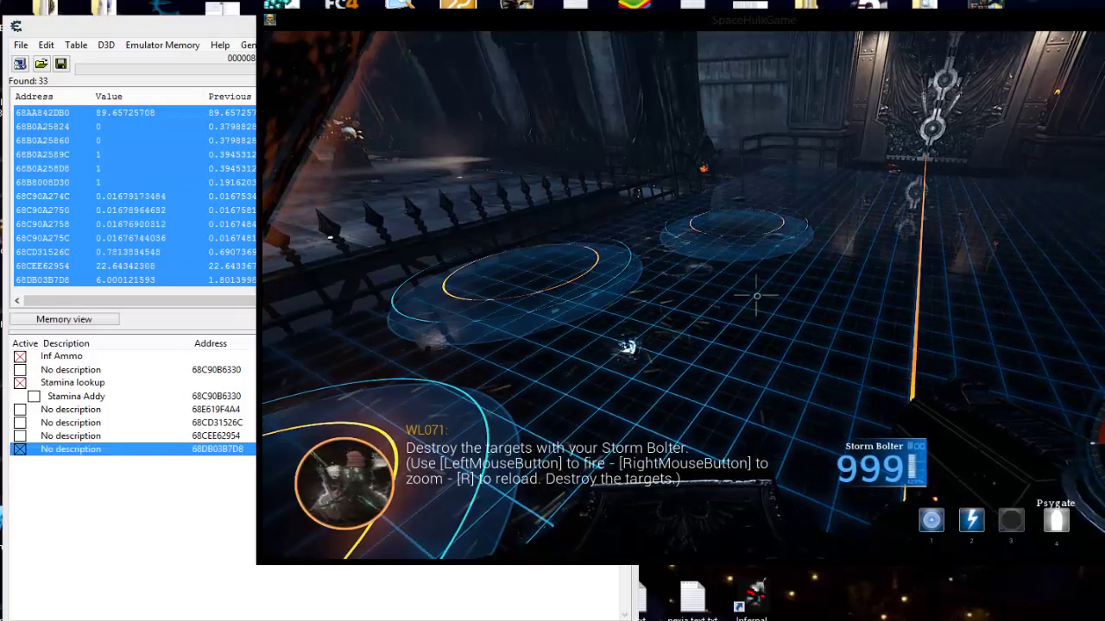
key(1)
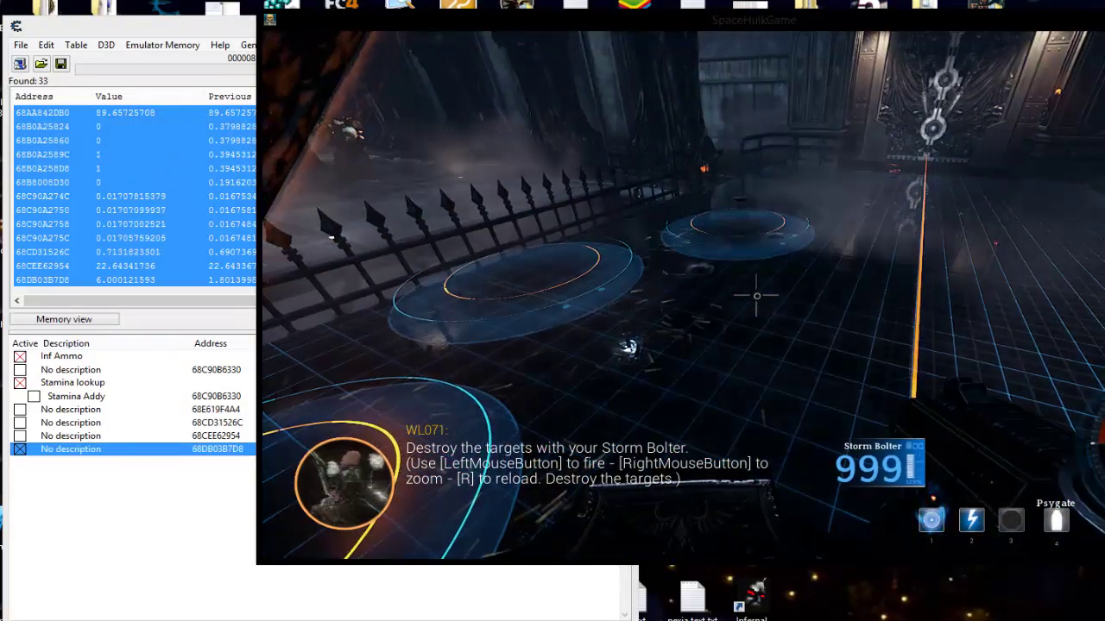
key(1)
key(1)
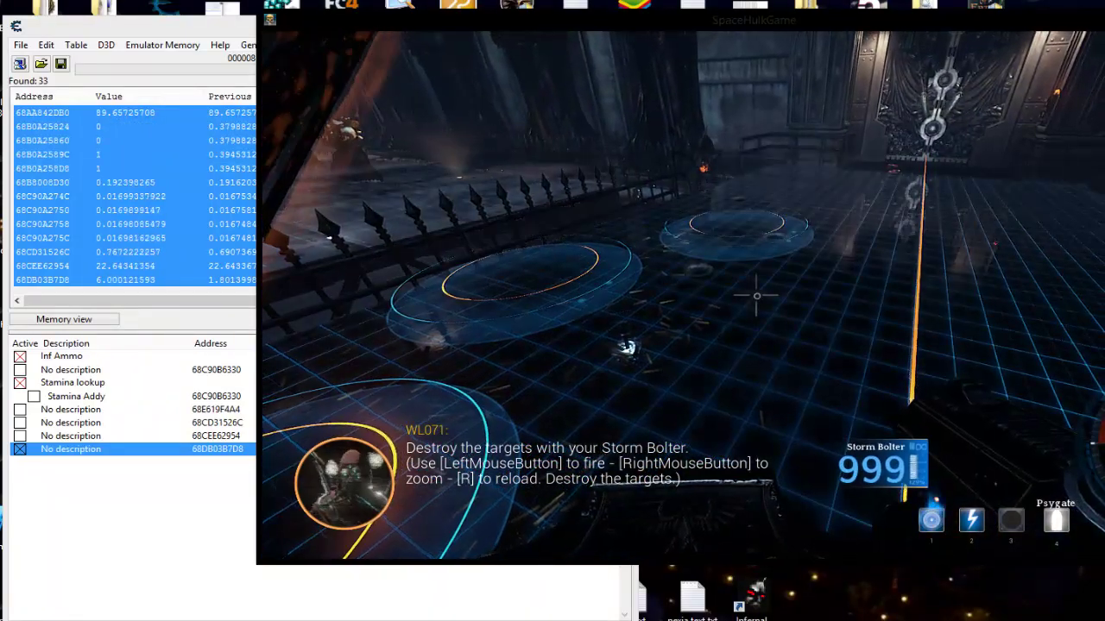
key(alt+Tab)
click(900, 298)
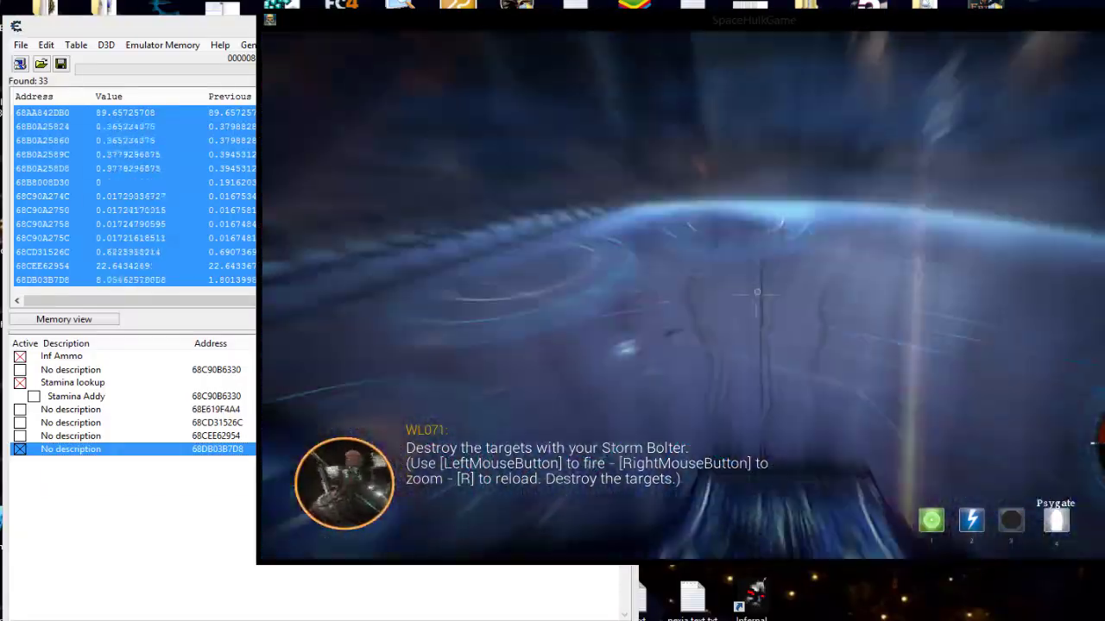
key(alt+Tab)
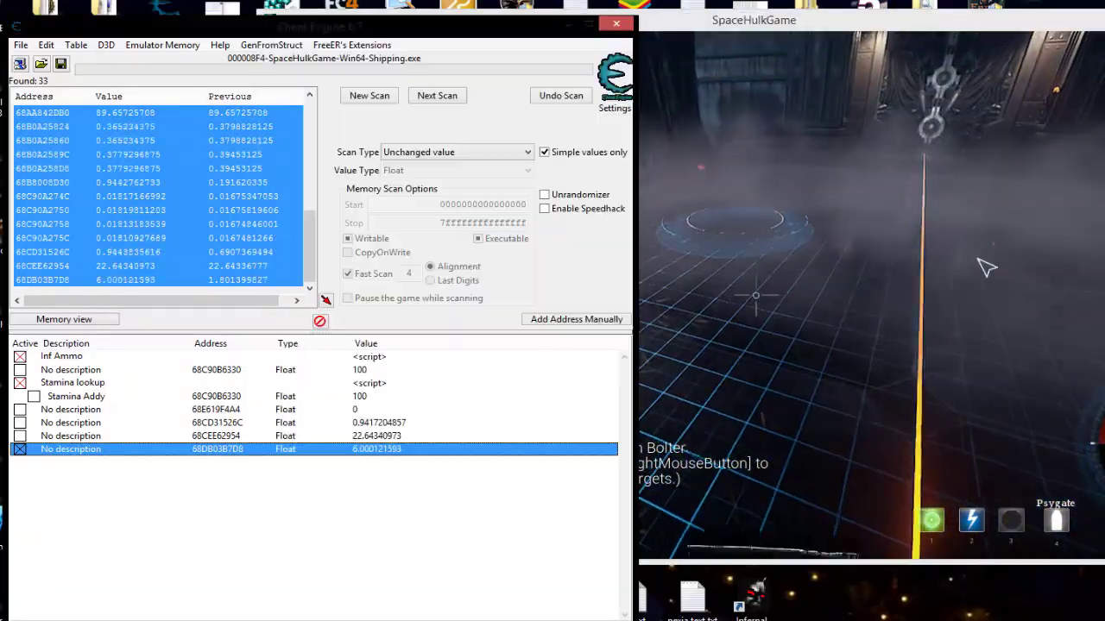
Delete entries 68CD31526C and 68CEE62954 from the address list
click(254, 426)
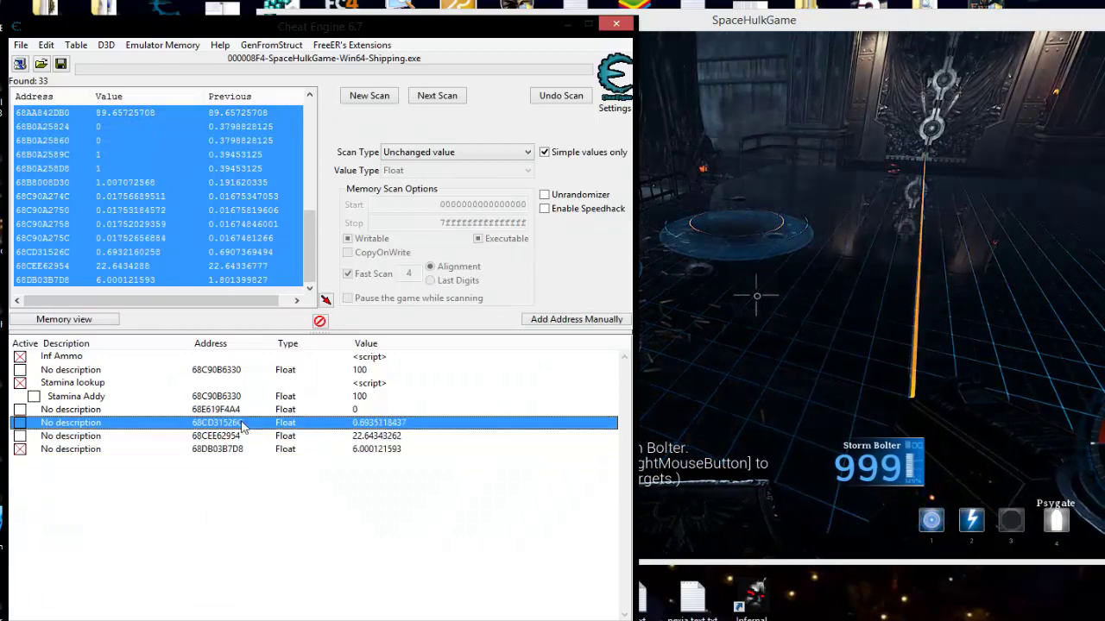
shift+click(241, 435)
right_click(242, 435)
click(331, 101)
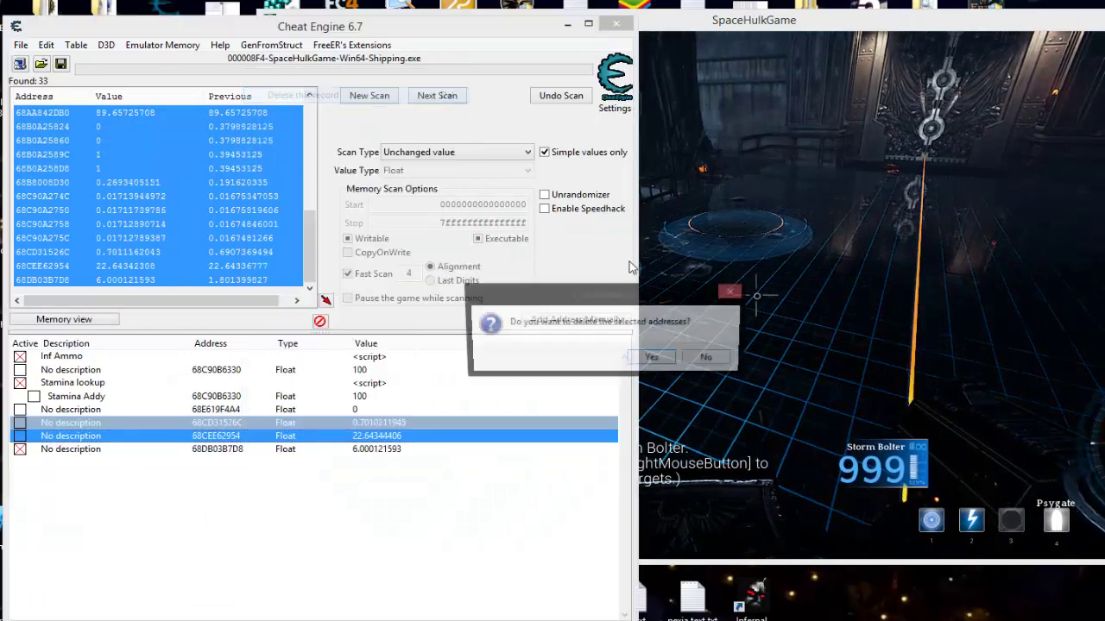
key(Return)
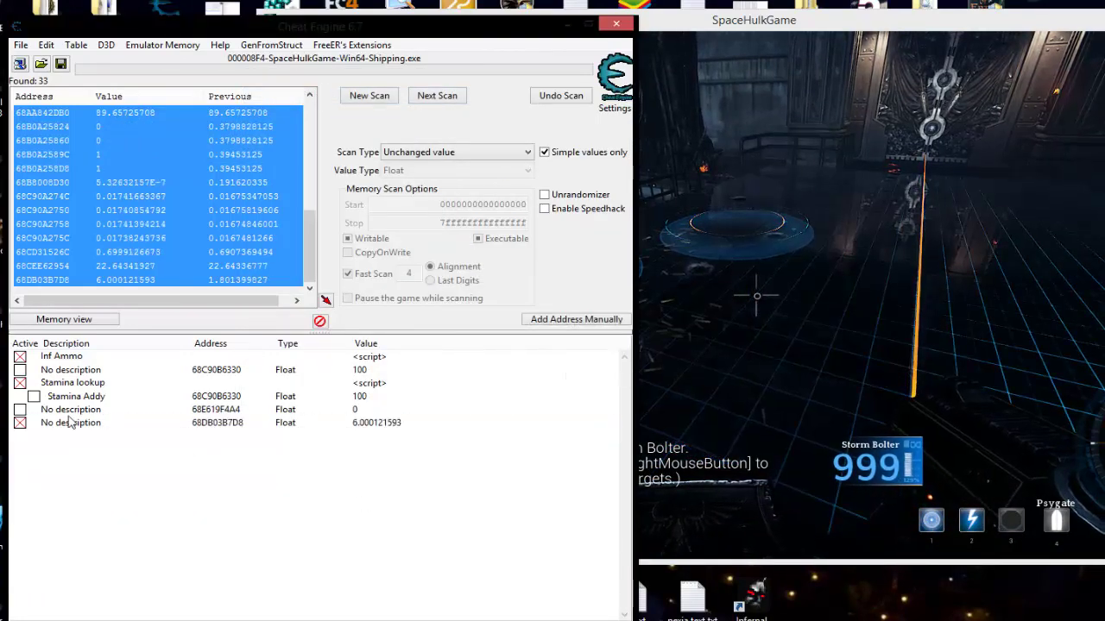
Unfreeze entry 68DB03B7D8 and clear the old scan results with a new scan
click(20, 423)
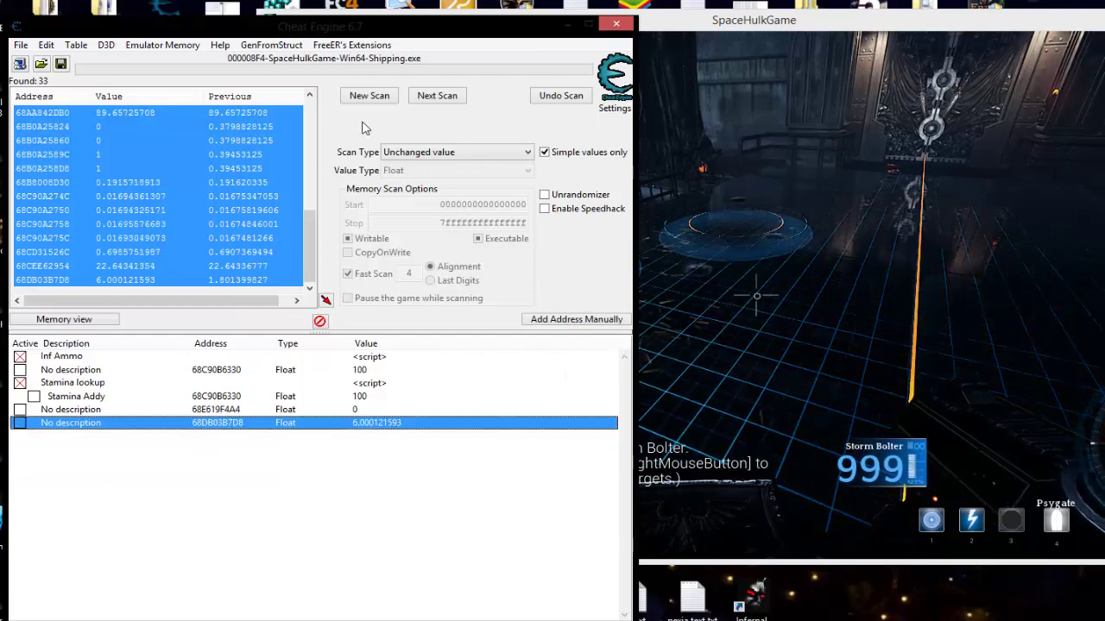
click(369, 96)
Find out what accesses address 68DB03B7D8 and trigger the slot 1 ability in the game to capture the instructions
right_click(238, 429)
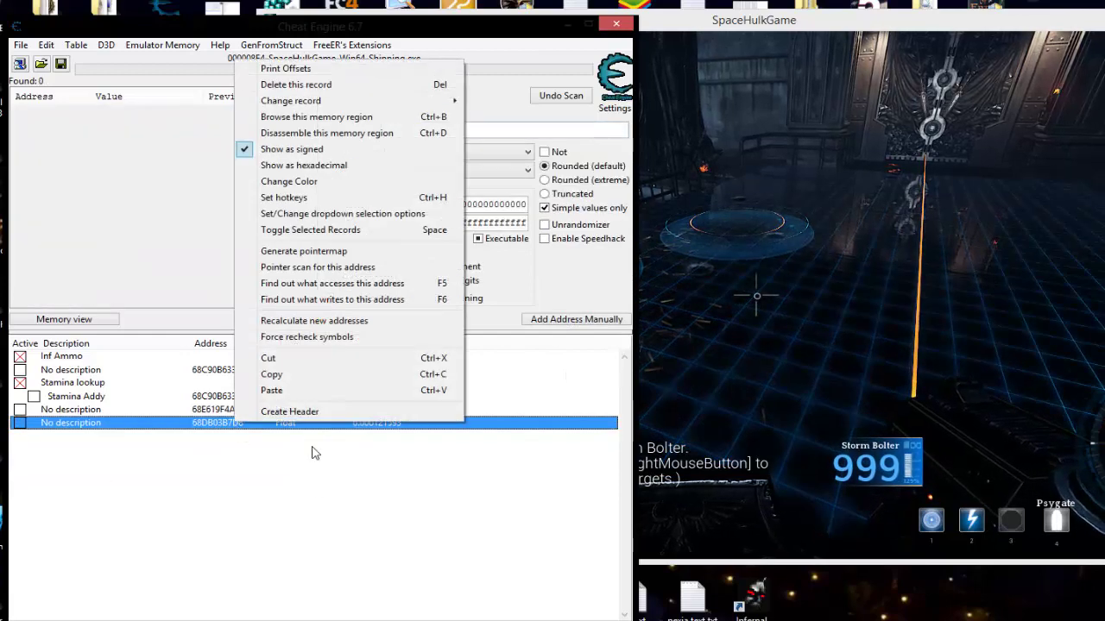
click(379, 285)
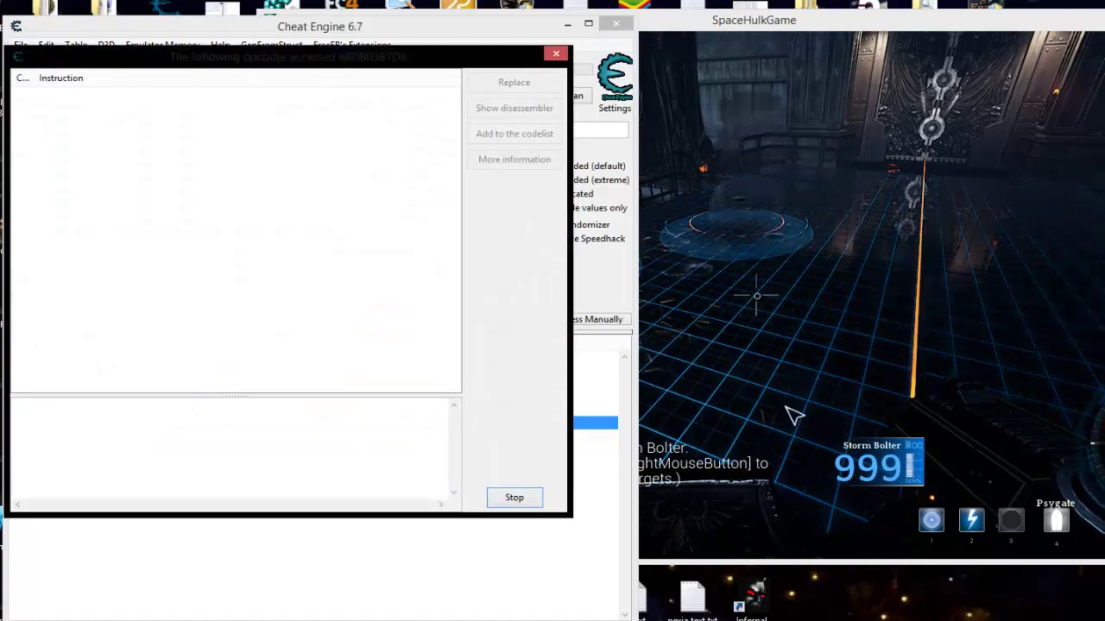
click(971, 201)
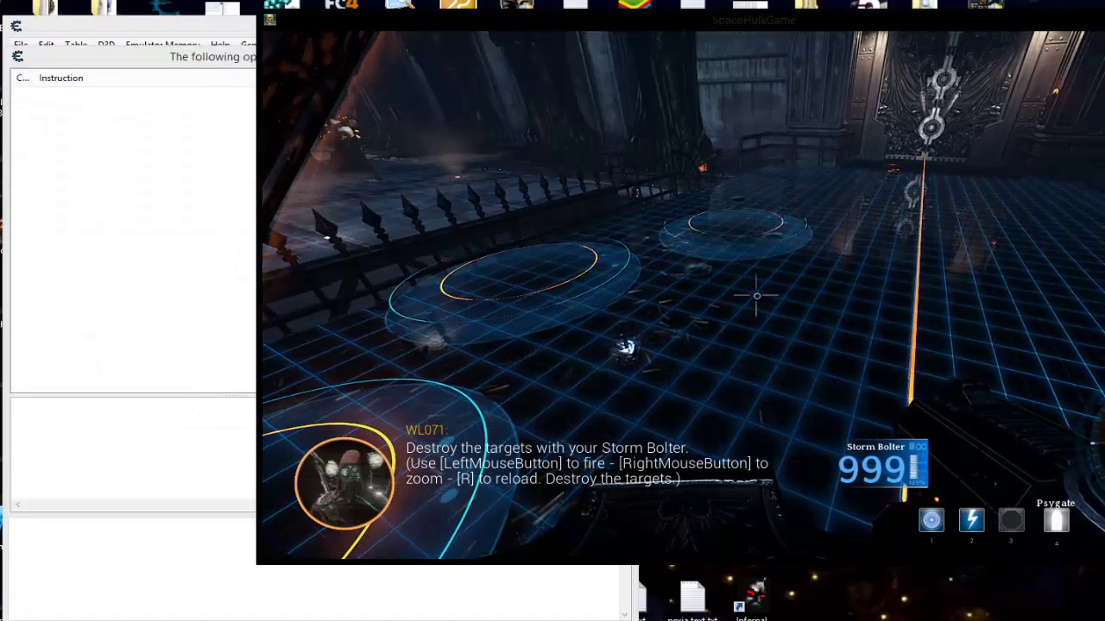
key(1)
key(alt+Tab)
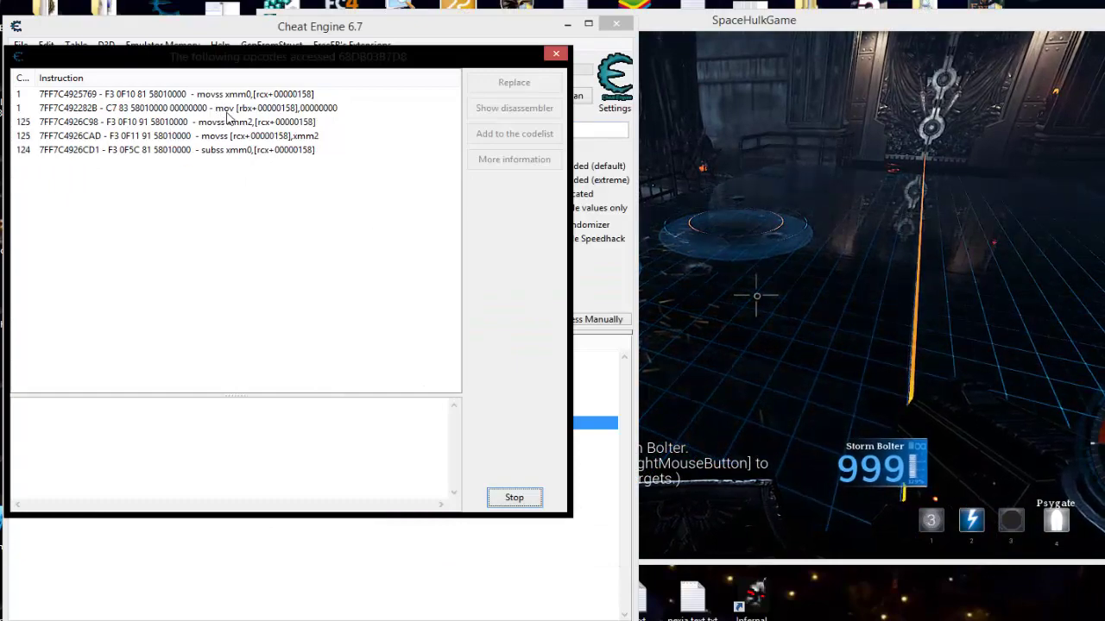
Examine the captured mov instruction at 7FF7C492282B and the repeating instructions at 7FF7C4926C98, 7FF7C4926CAD and 7FF7C4926CD1
click(129, 109)
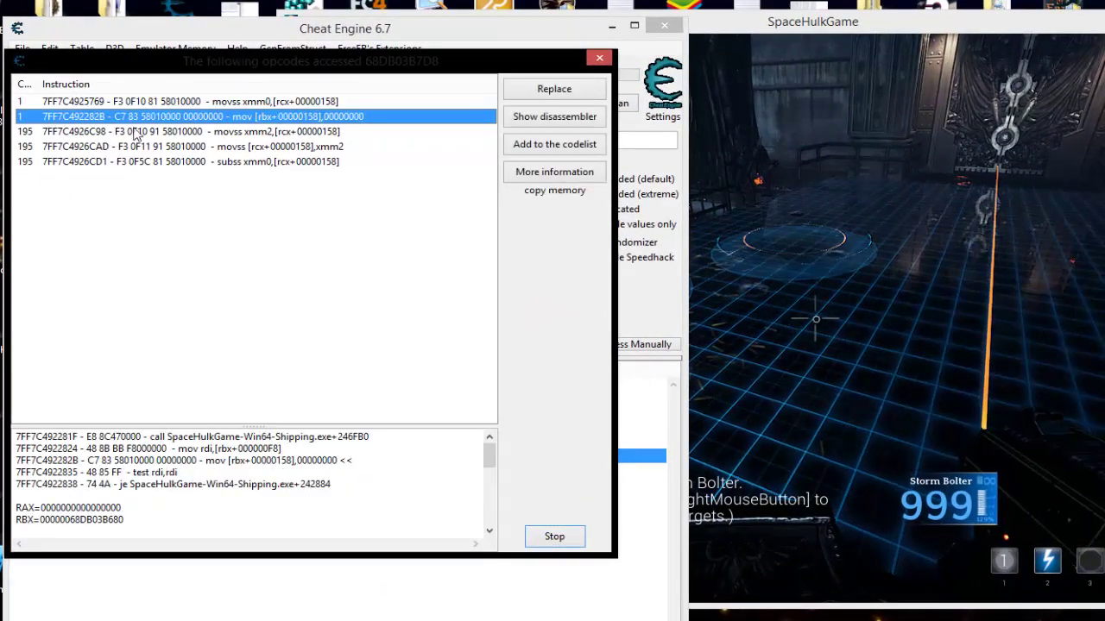
click(327, 205)
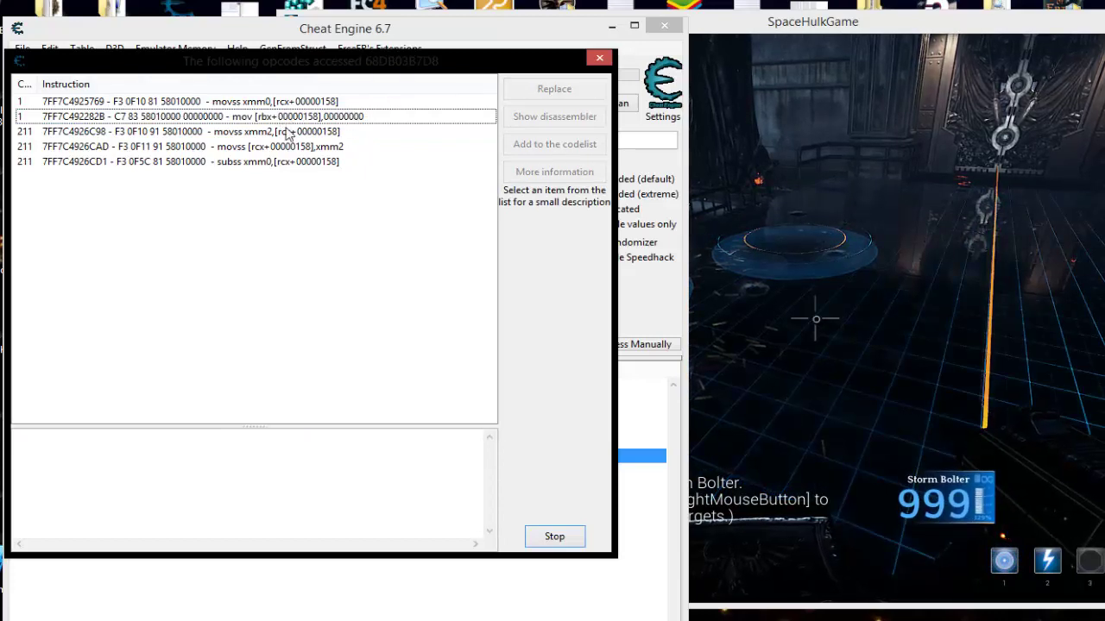
click(287, 132)
click(292, 163)
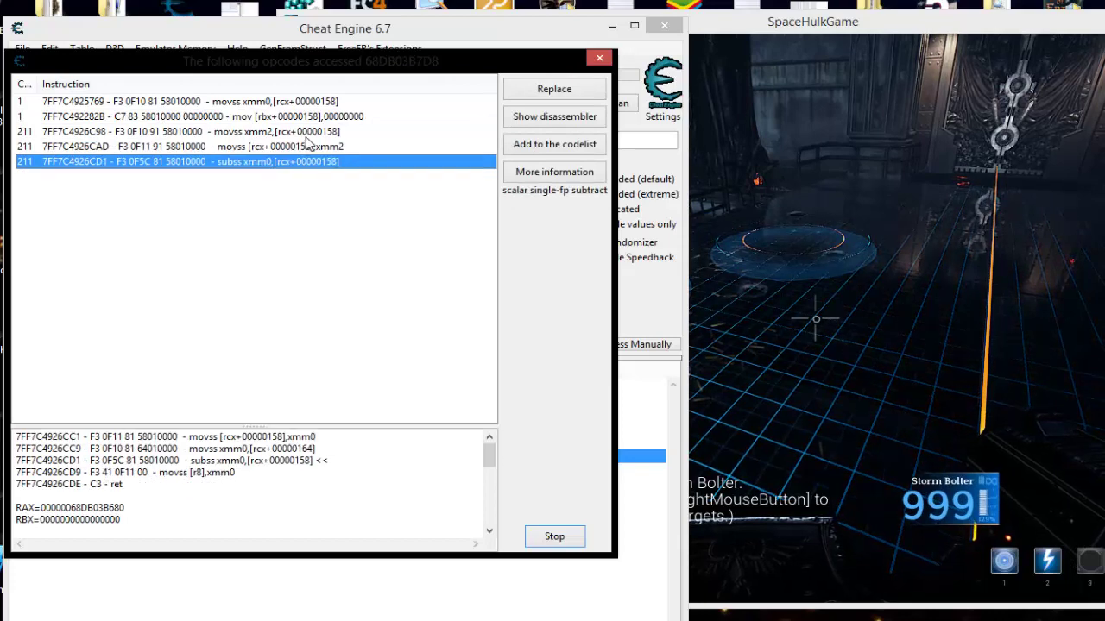
click(308, 148)
click(296, 164)
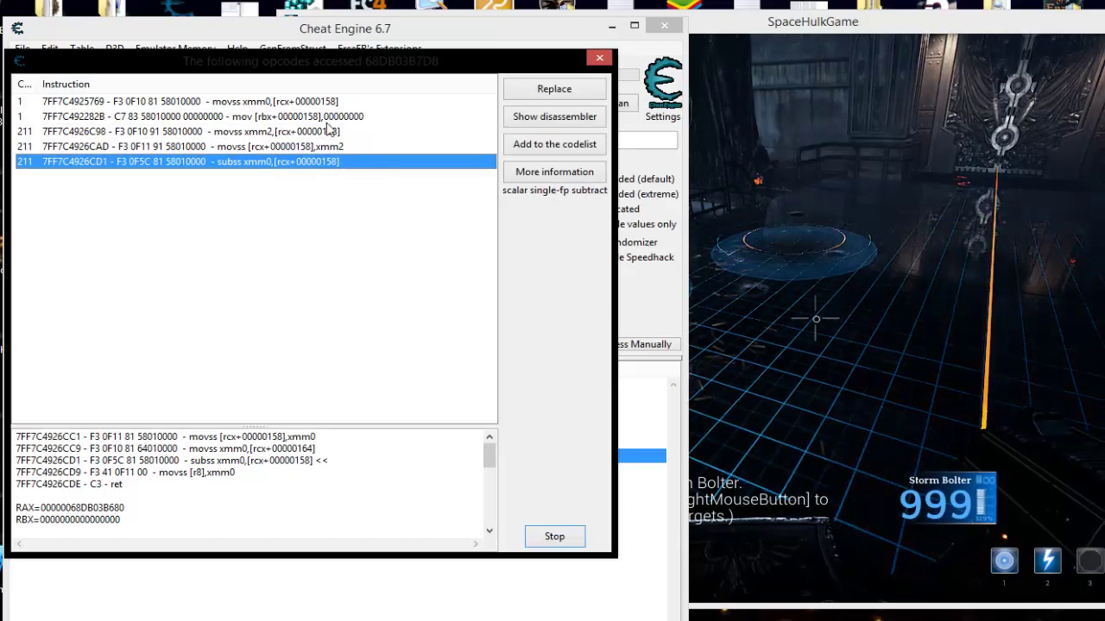
click(319, 132)
click(313, 147)
click(313, 161)
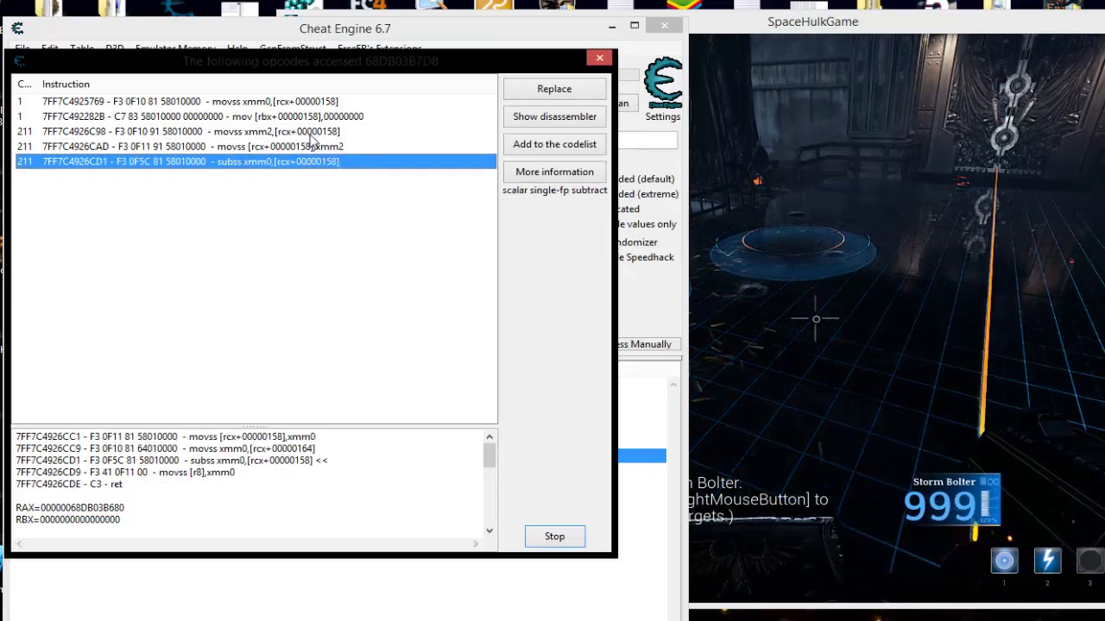
click(315, 132)
click(314, 147)
click(312, 162)
click(317, 132)
click(314, 147)
click(312, 162)
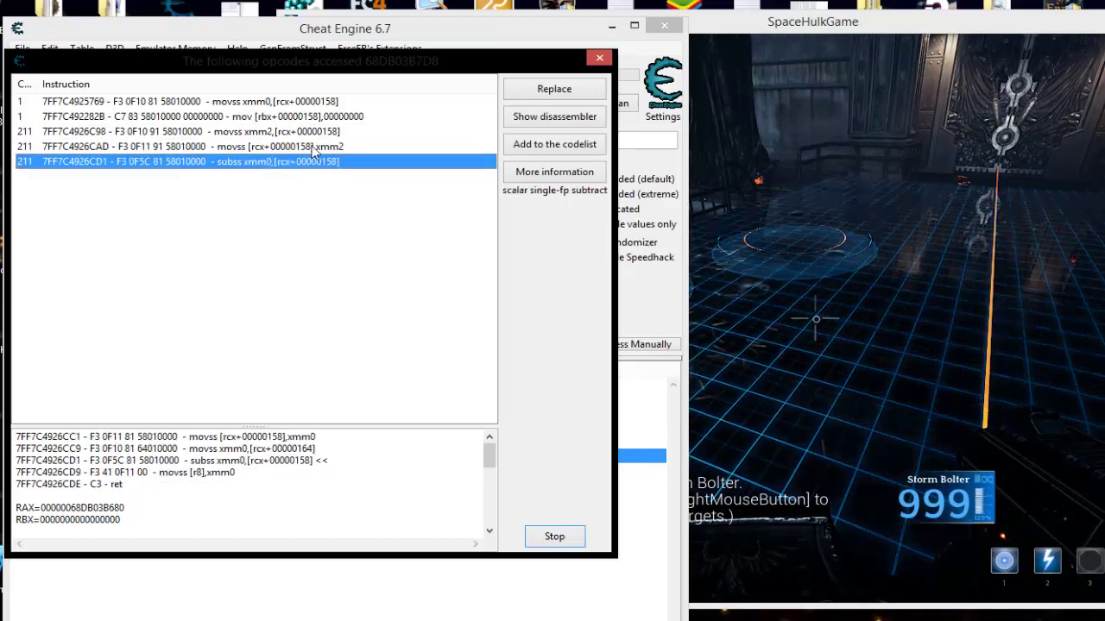
click(317, 132)
click(312, 162)
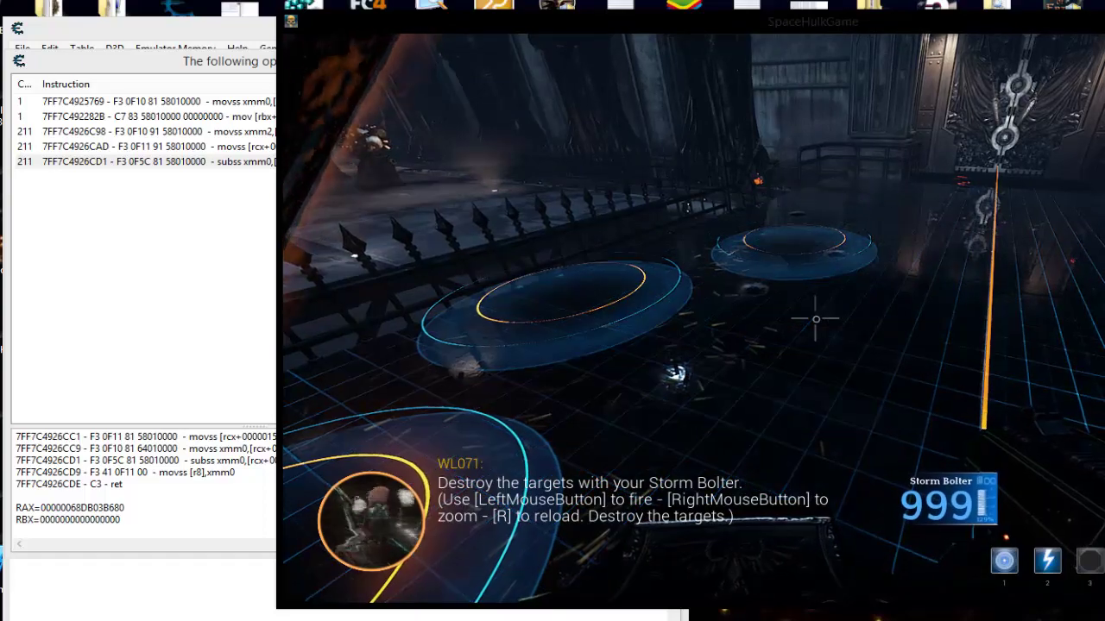
Trigger the slot 1 ability again and compare the hit counts of the instructions at 7FF7C4926CAD and 7FF7C492282B
key(1)
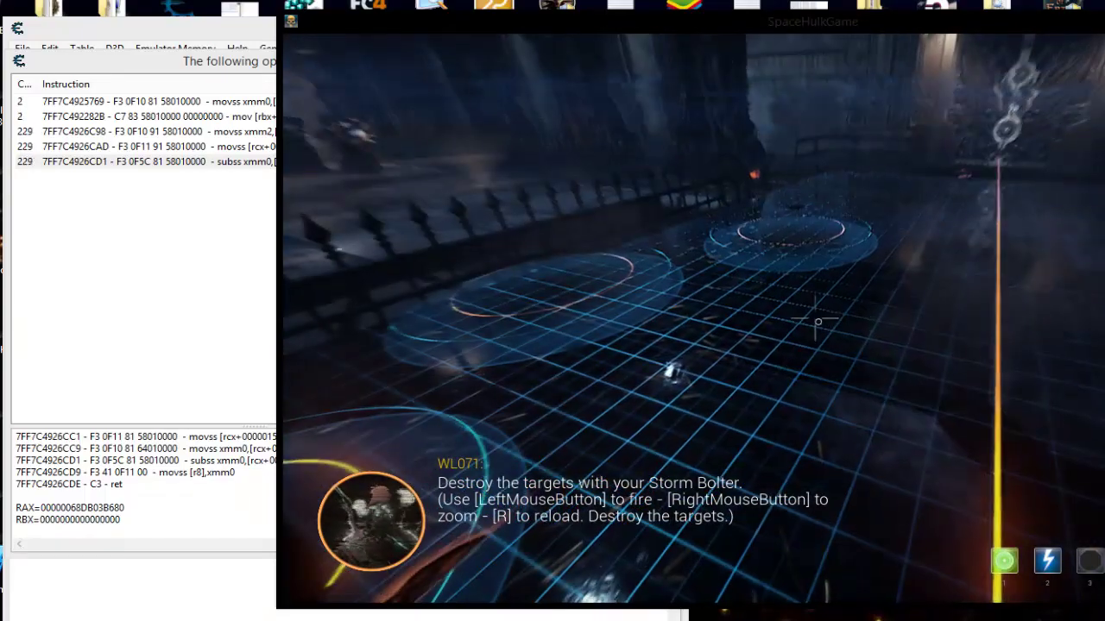
key(alt+Tab)
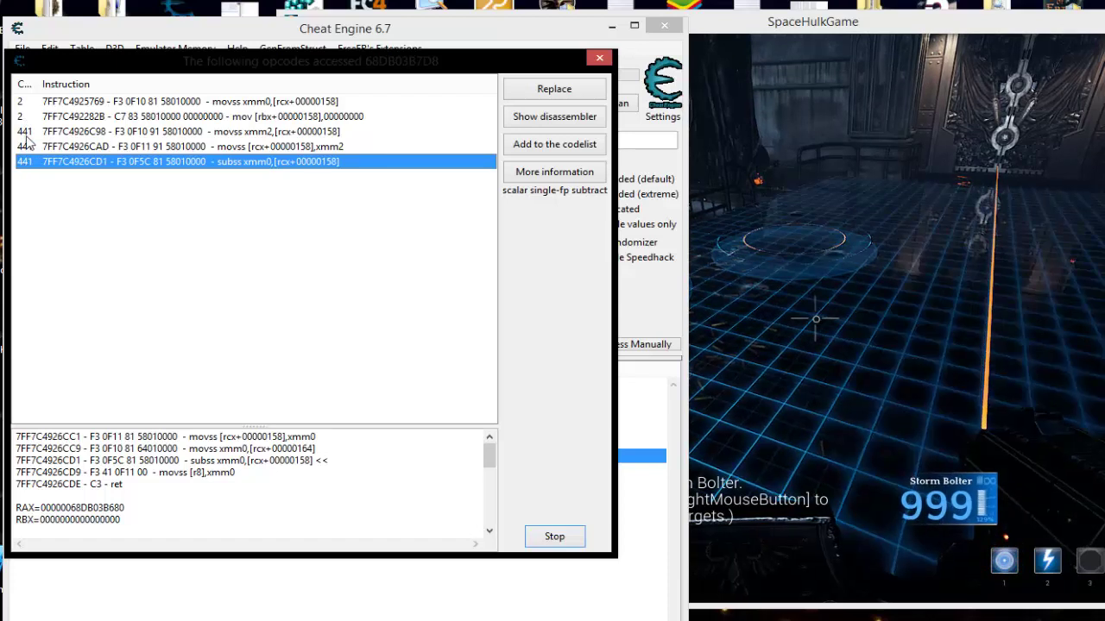
click(329, 149)
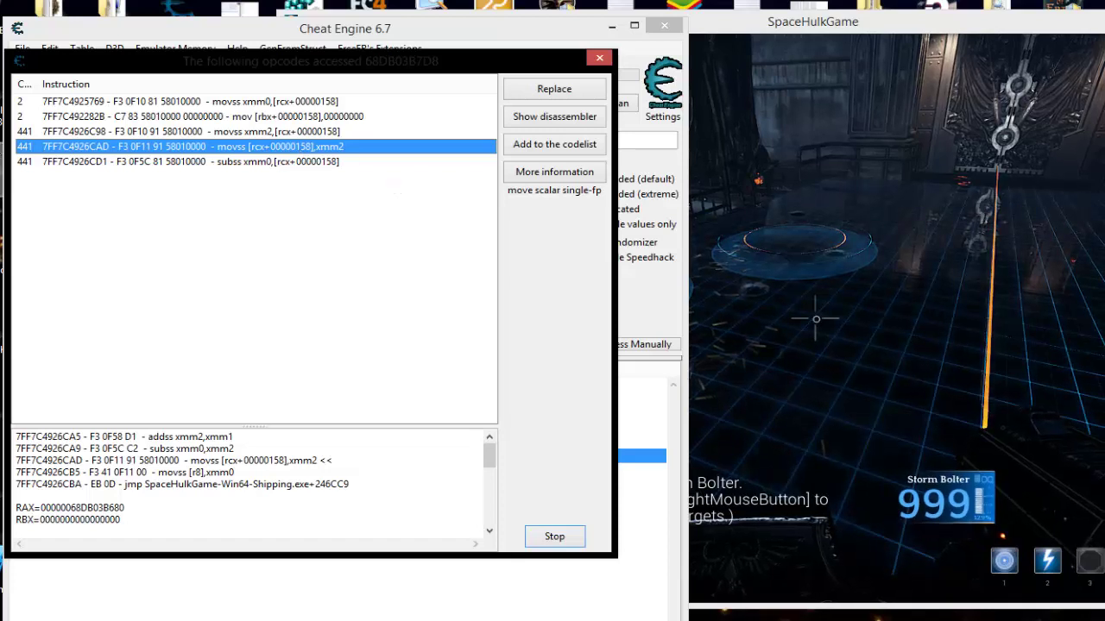
click(299, 118)
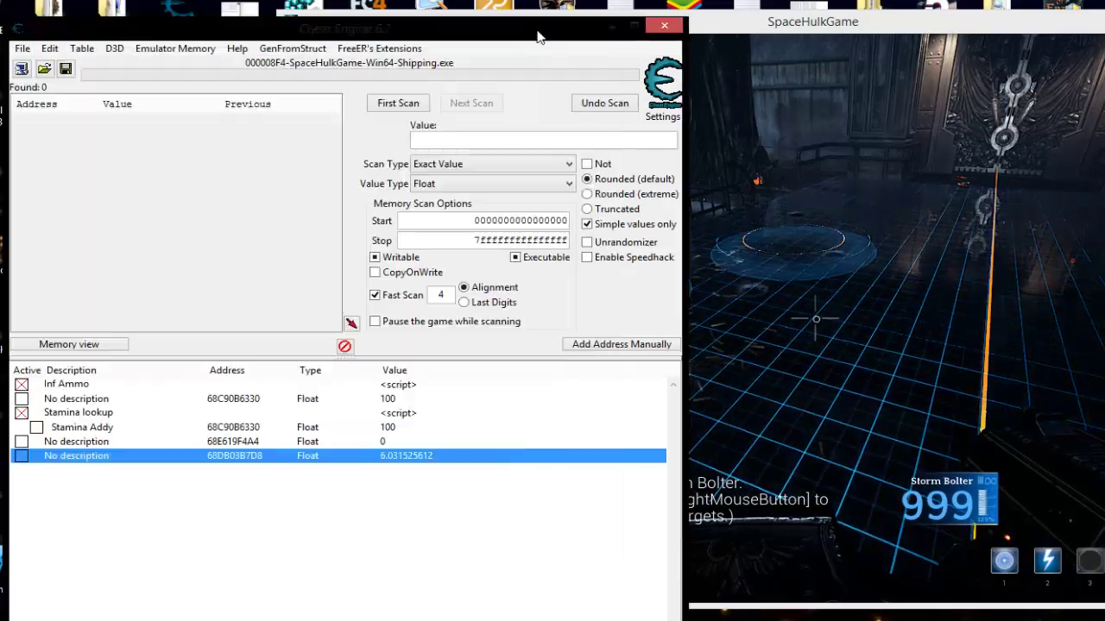
Freeze entry 68DB03B7D8 again, use the slot 1 ability in the game, and return to Cheat Engine
click(598, 58)
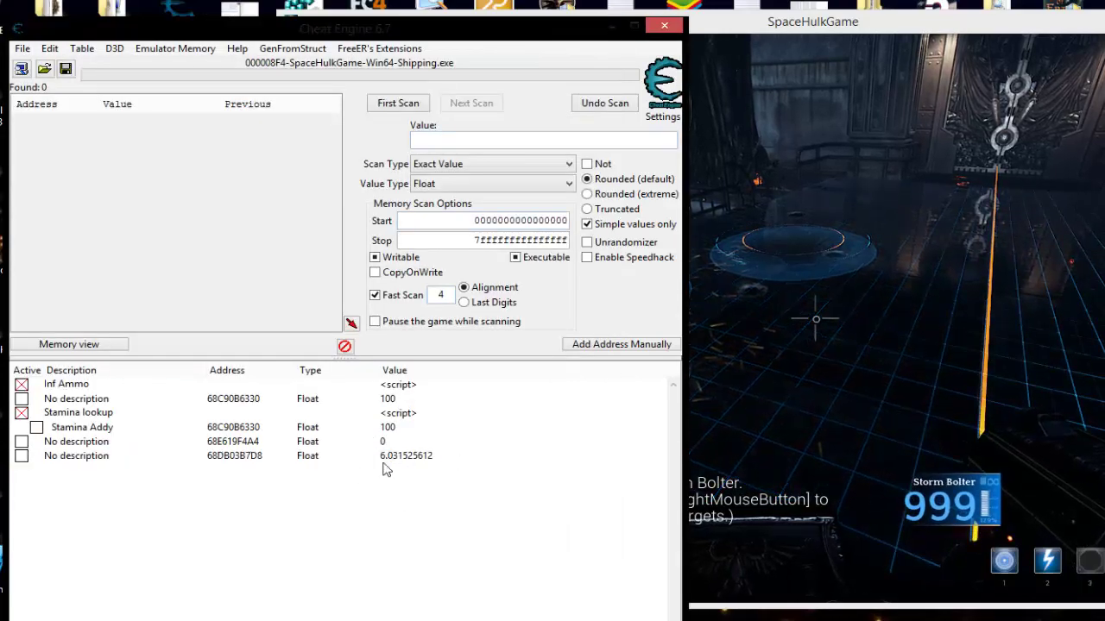
click(21, 456)
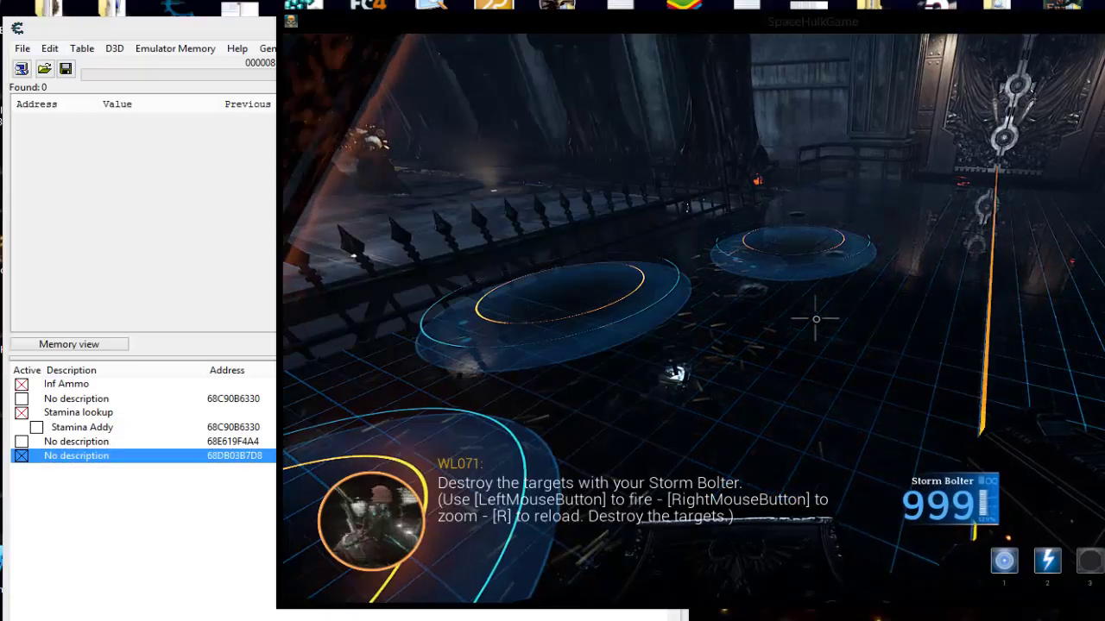
key(1)
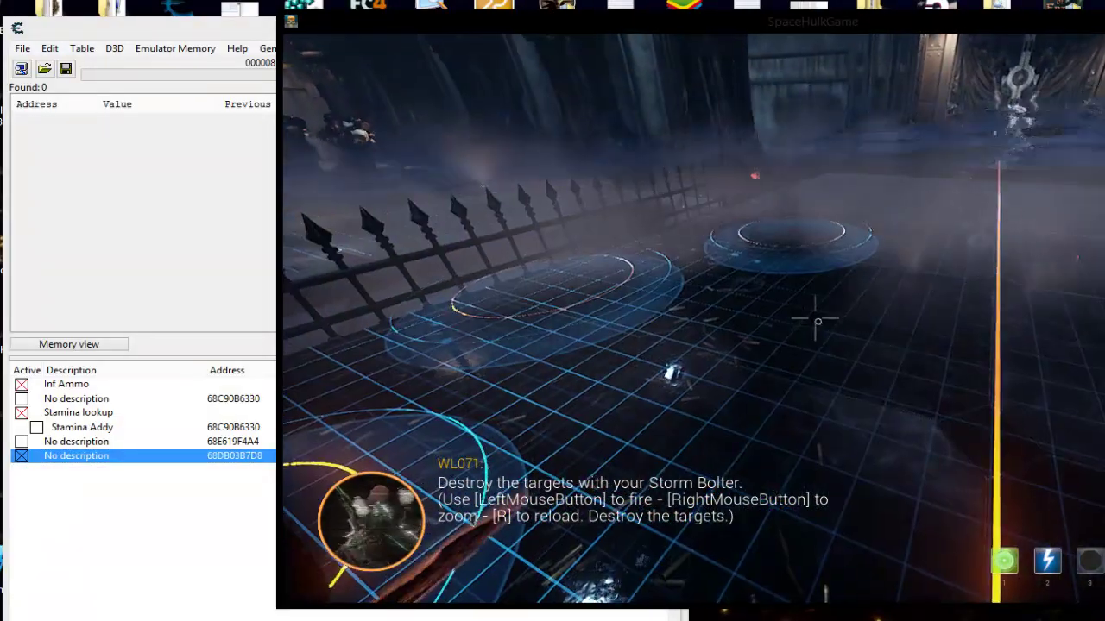
key(alt+Tab)
Rearrange the main Cheat Engine window and the accessed-opcodes window so the opcode list and the 68DB03B7D8 entry are both visible
drag(440, 31, 432, 145)
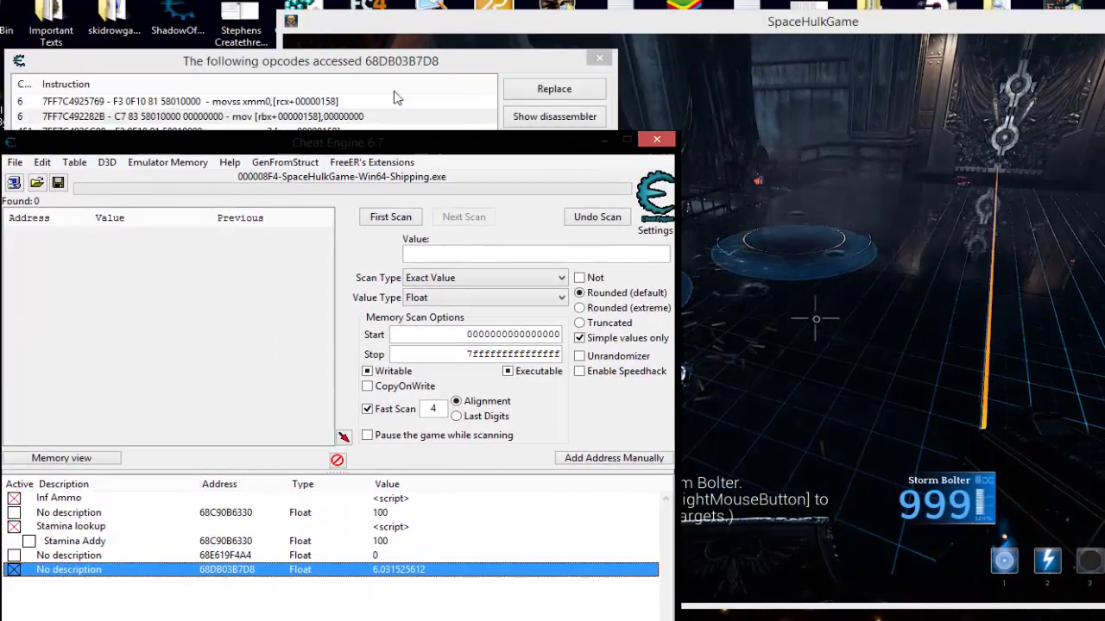
click(381, 62)
drag(380, 63, 366, 45)
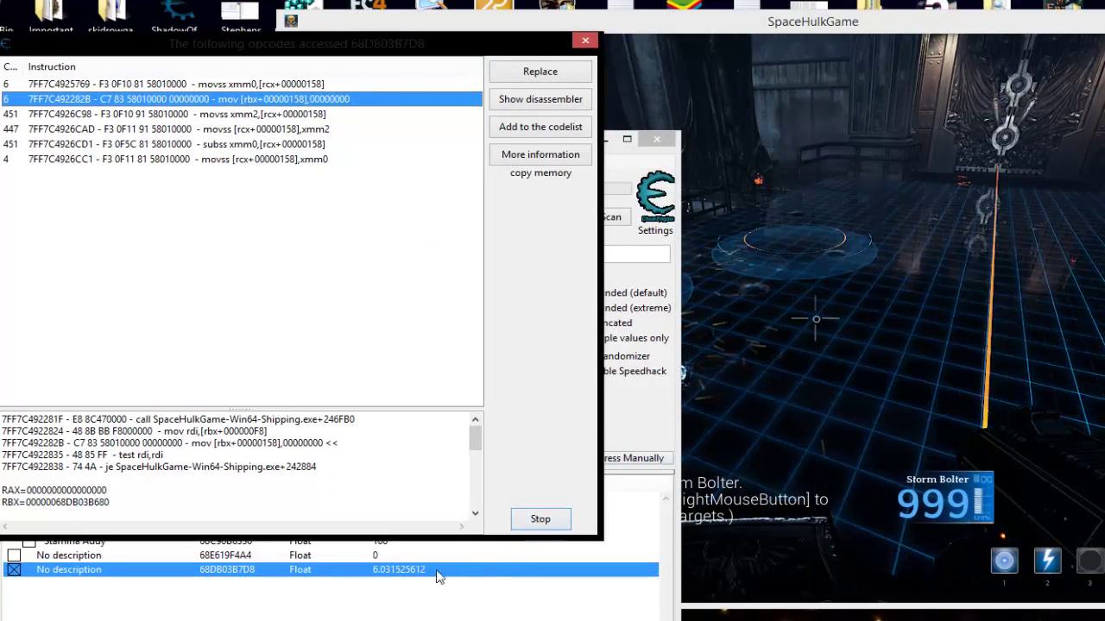
Use the slot 2 ability in the game and return to the opcode list to check whether the same instructions run
click(1093, 440)
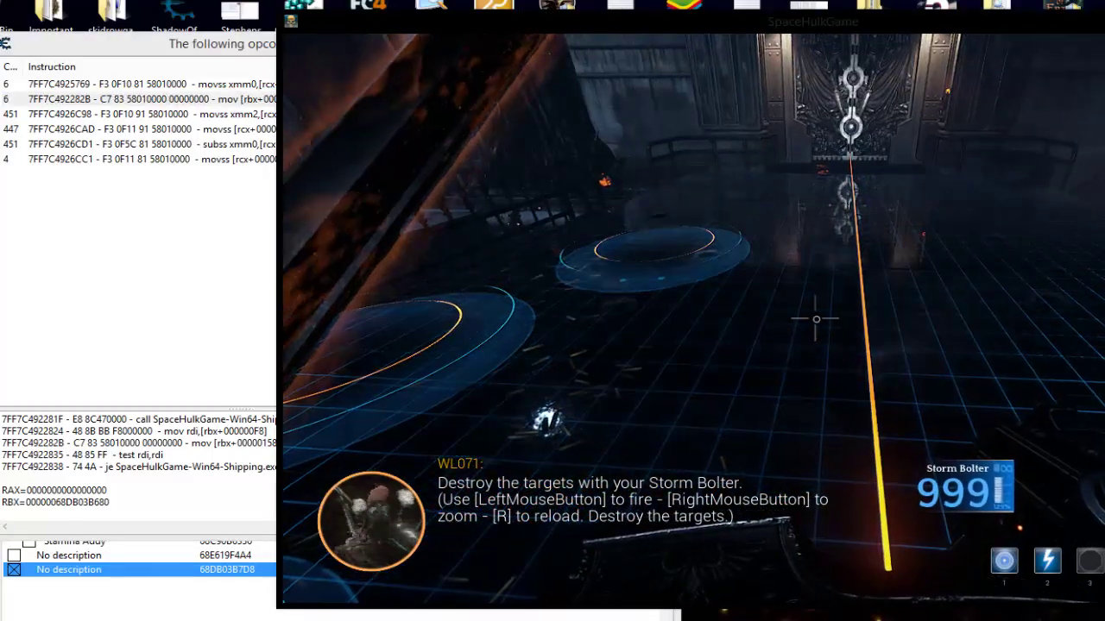
key(2)
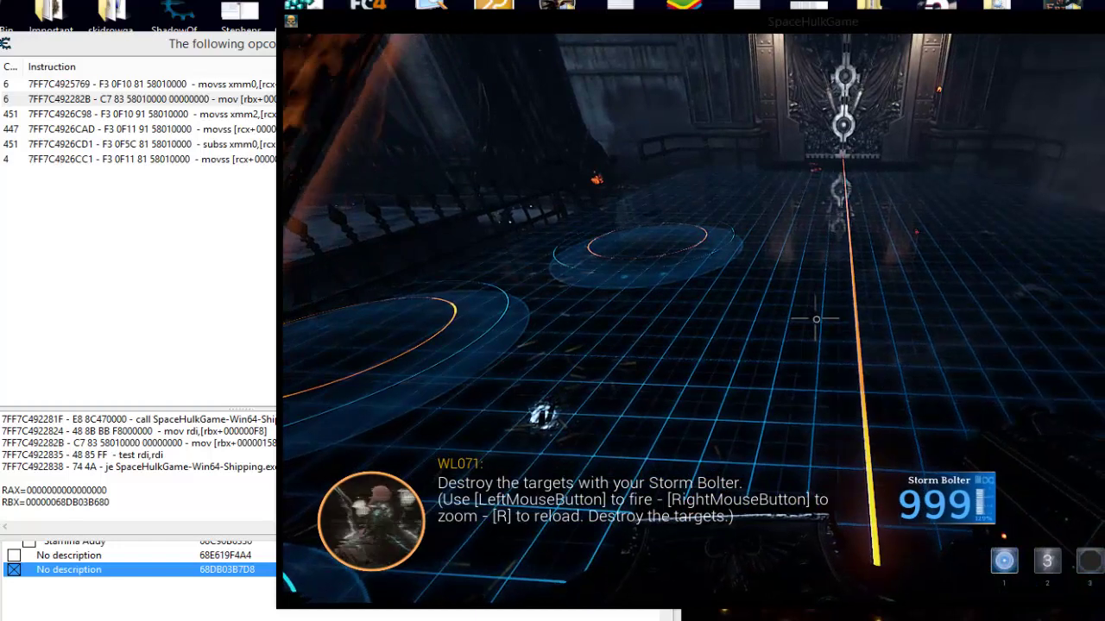
key(alt+Tab)
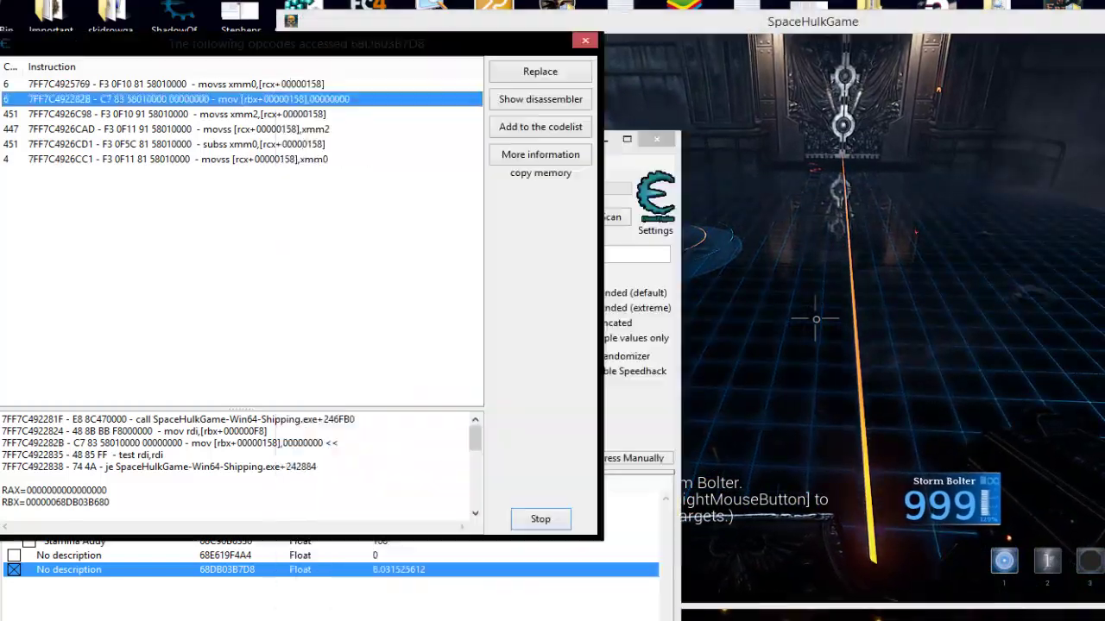
Unfreeze entry 68DB03B7D8 and show the mov [rbx+00000158],00000000 instruction at 7FF7C492282B in the disassembler
click(271, 608)
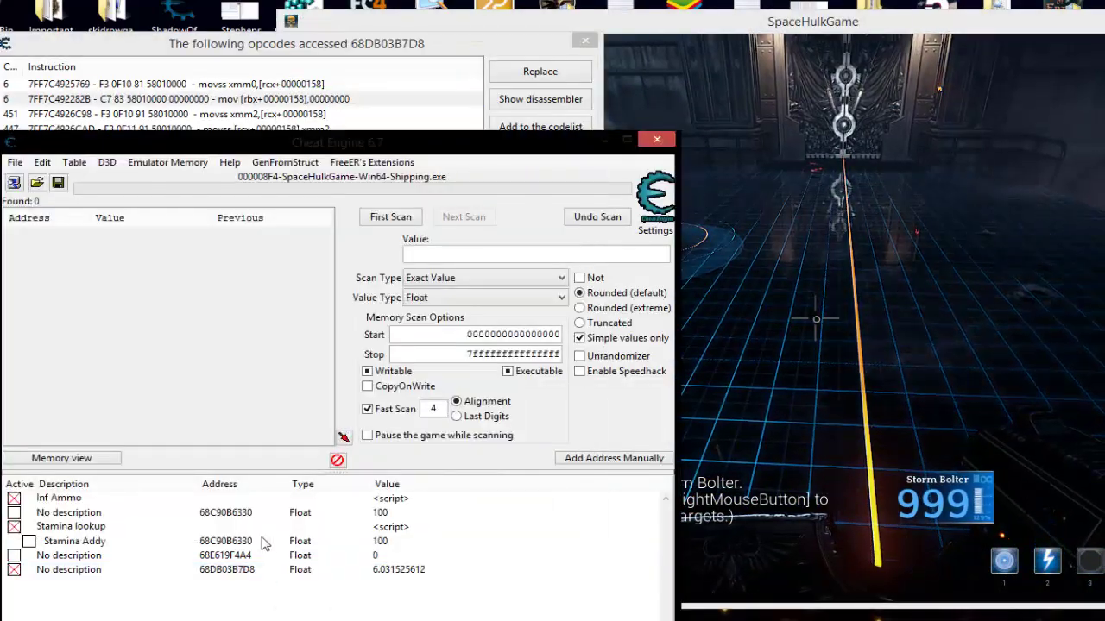
click(14, 571)
click(318, 100)
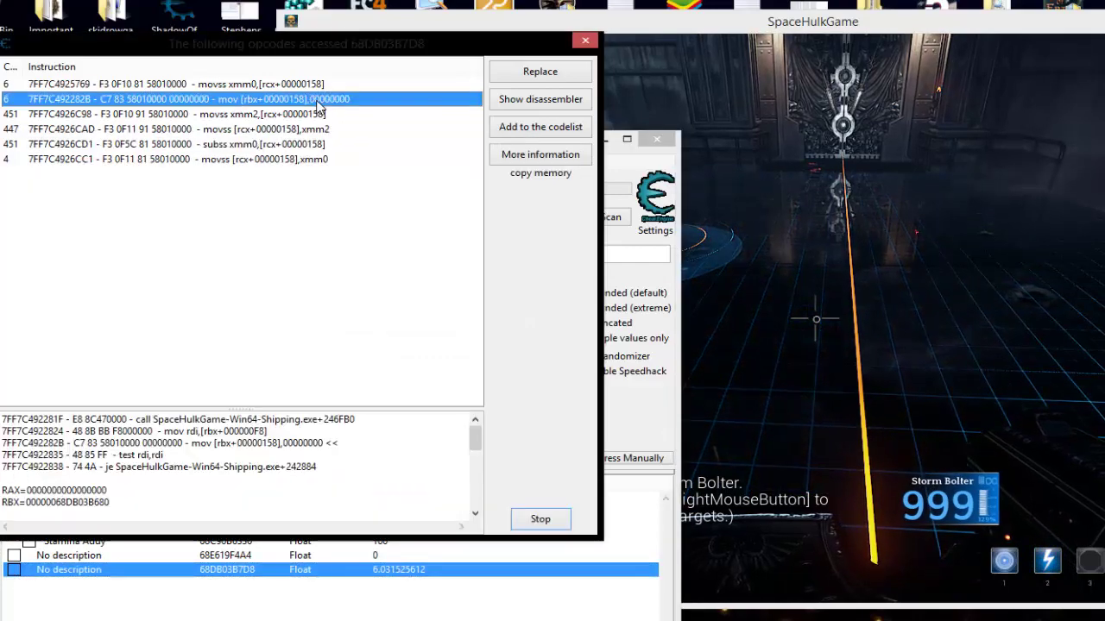
click(549, 102)
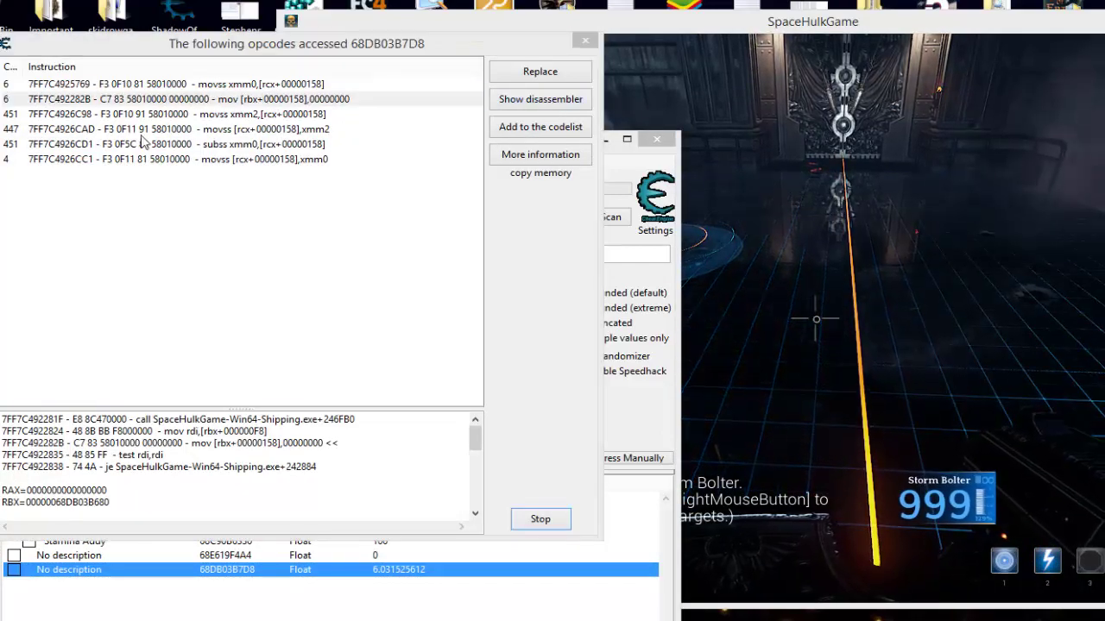
Replace the mov [rbx+00000158],00000000 instruction at SpaceHulkGame-Win64-Shipping.exe+24282B with code that does nothing
click(540, 98)
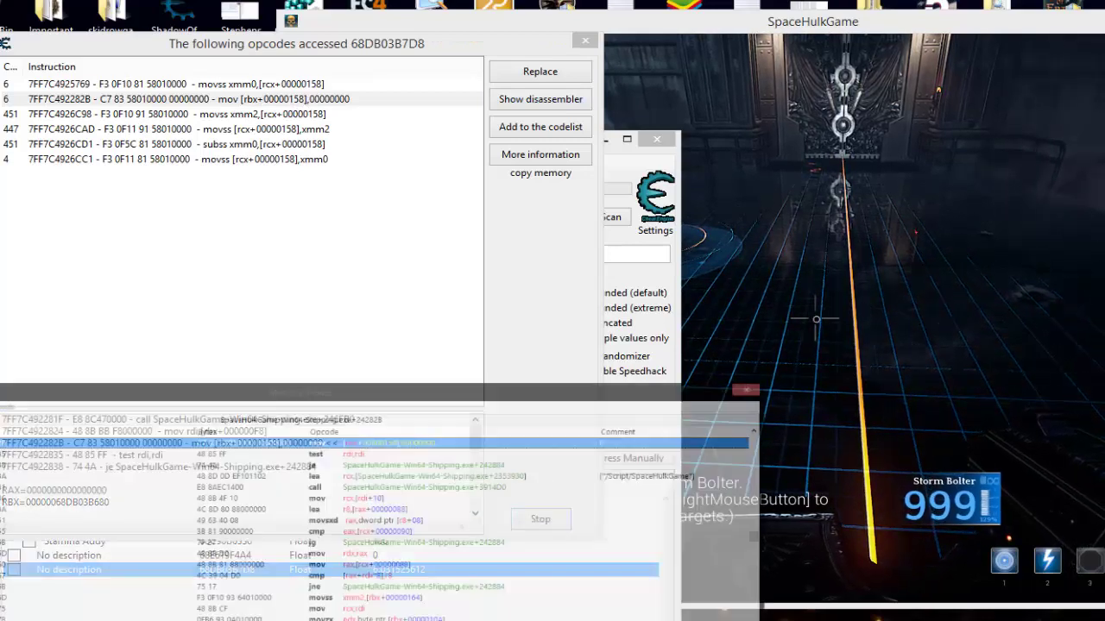
drag(581, 281, 708, 193)
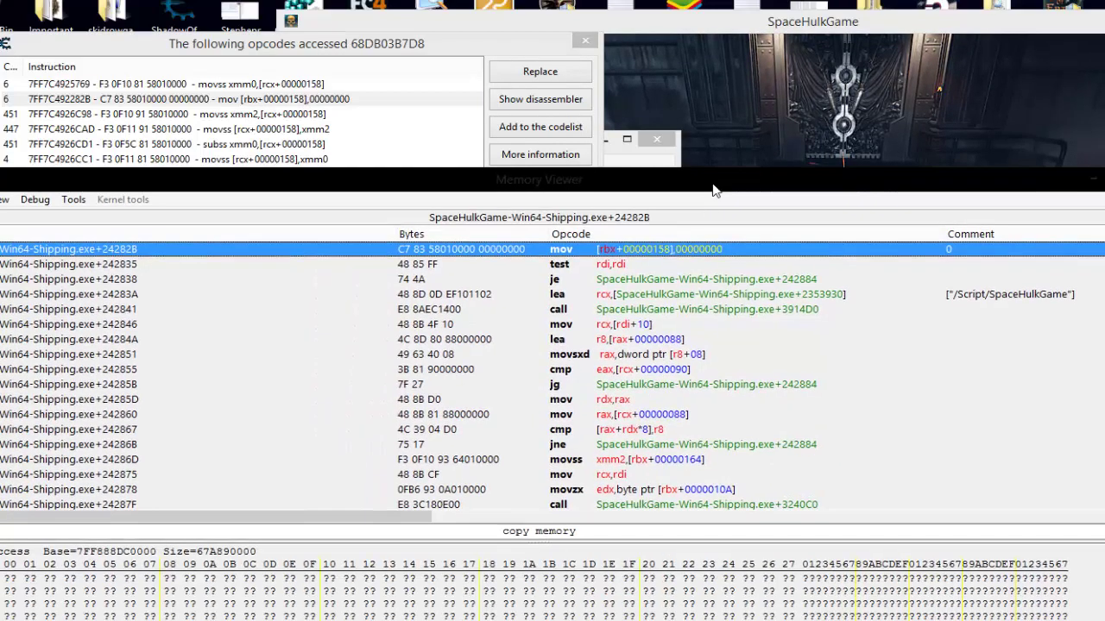
right_click(640, 251)
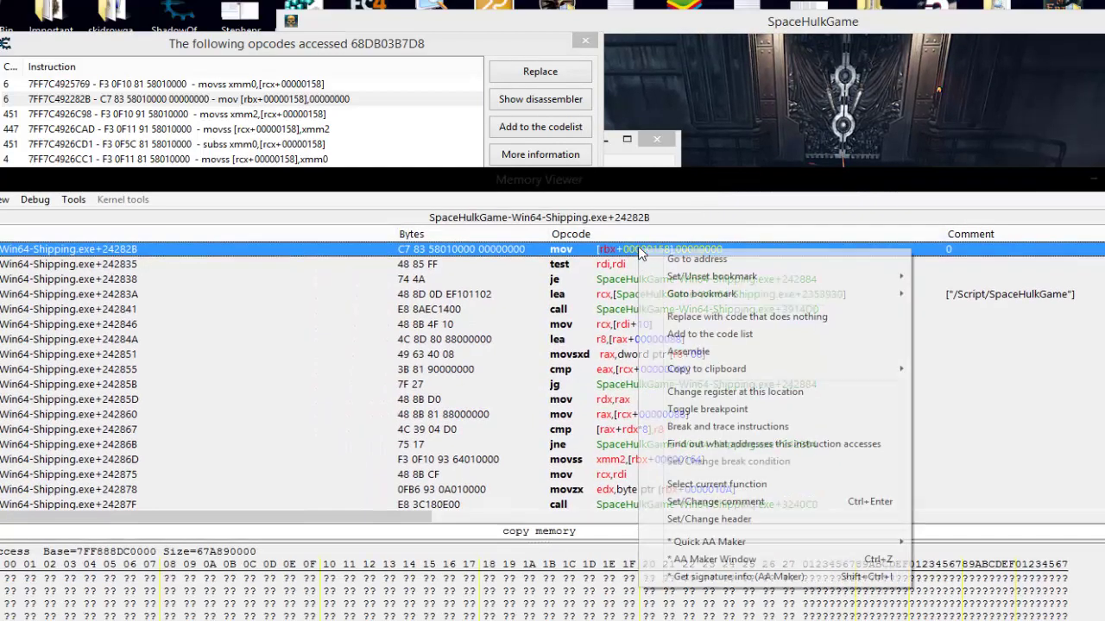
click(682, 316)
click(622, 428)
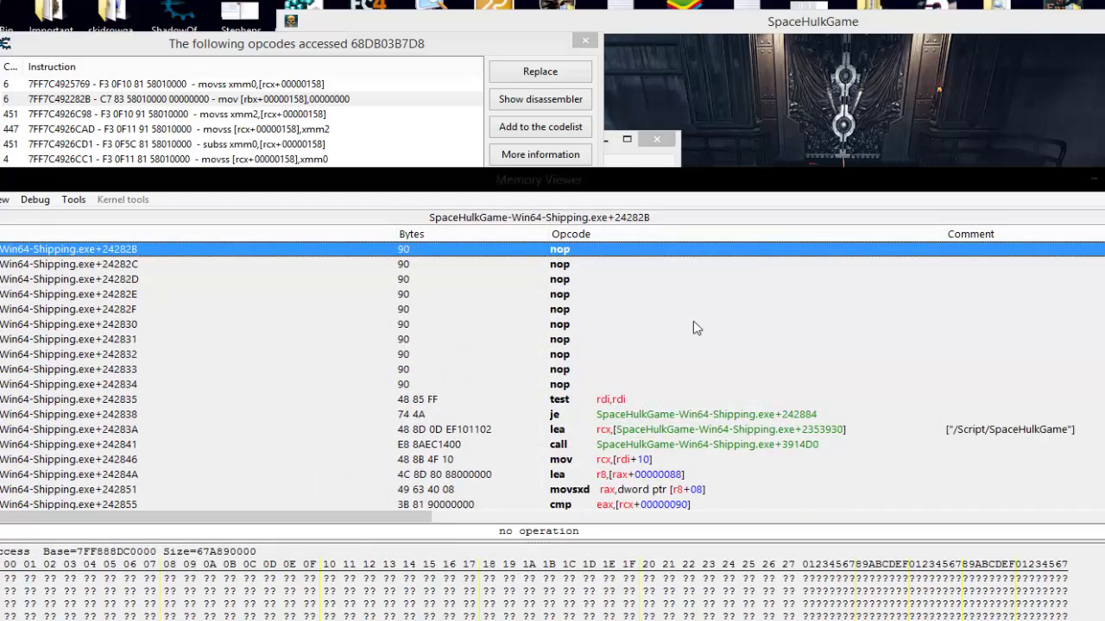
scroll(697, 323, up, 1)
Bring the main Cheat Engine window forward and move it aside so the address list values remain visible beside the game
click(1001, 103)
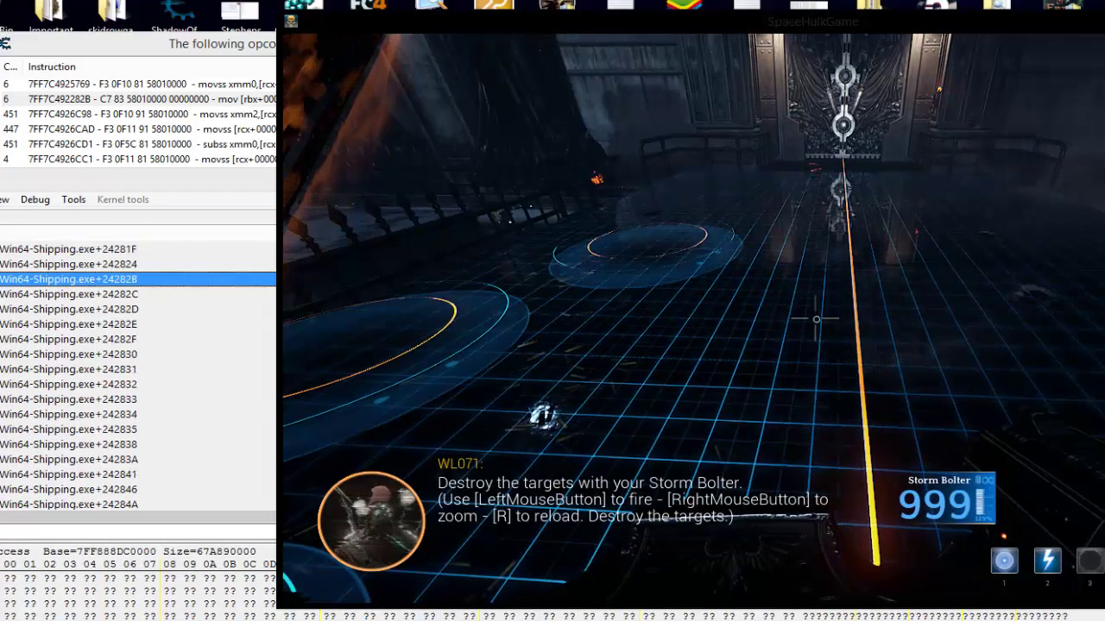
key(alt+Tab)
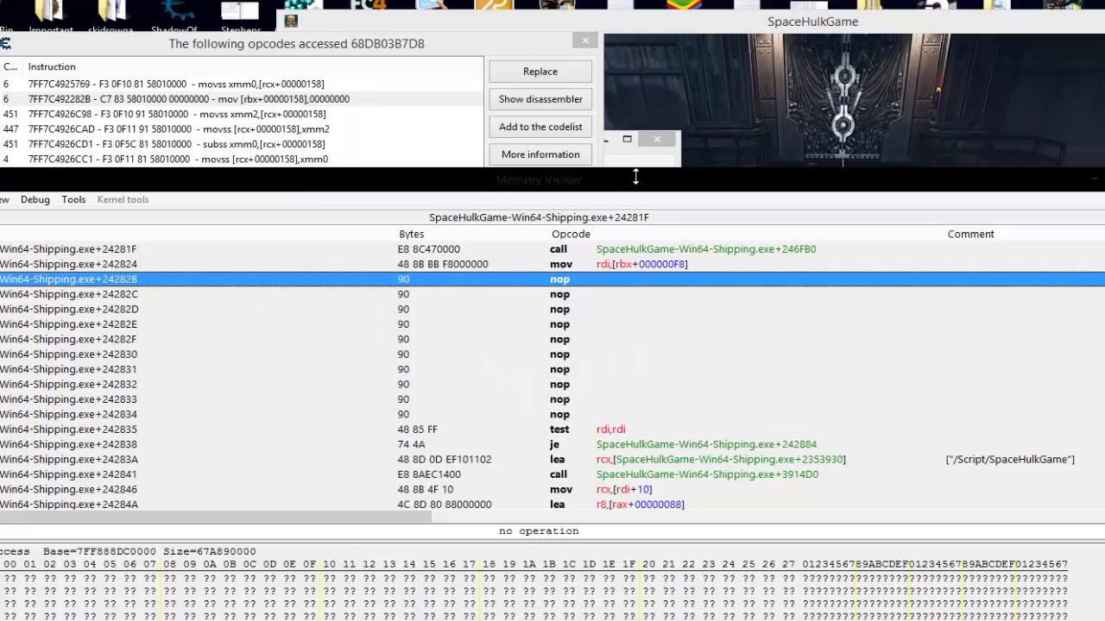
click(627, 139)
click(100, 608)
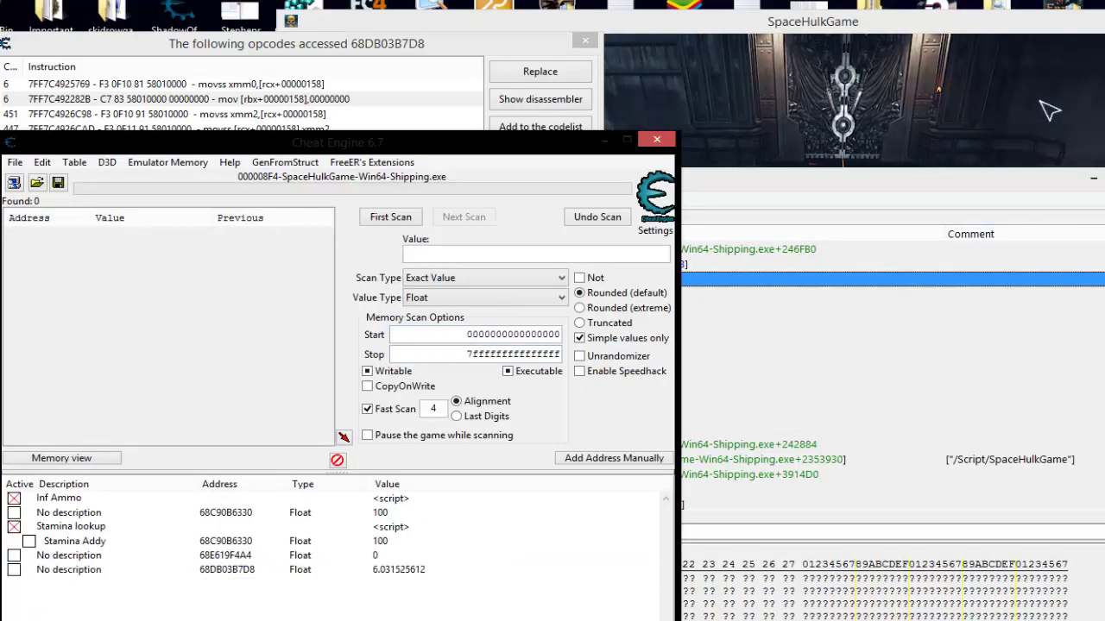
drag(545, 147, 181, 0)
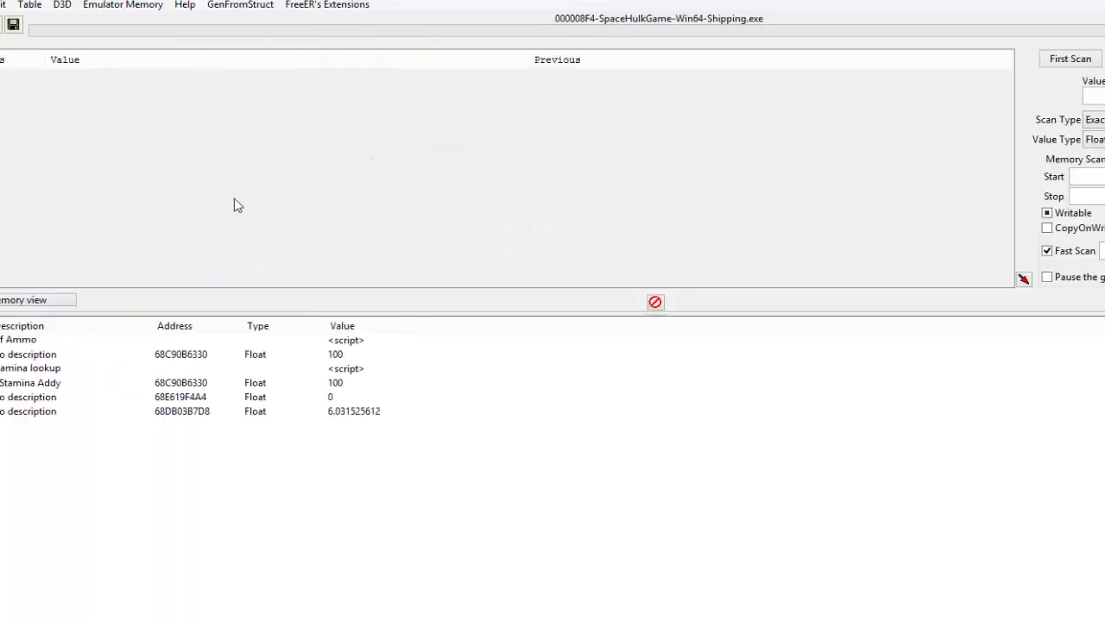
drag(484, 0, 138, 69)
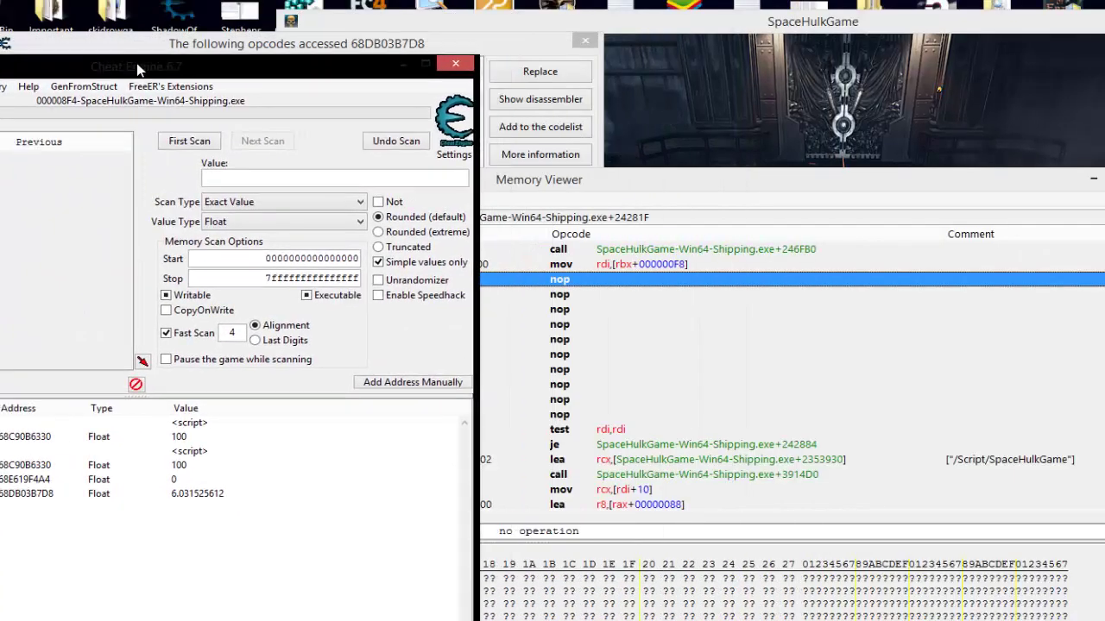
drag(303, 75, 206, 21)
Switch to the game, use the slot 1 ability repeatedly to test its cooldown, and return to Cheat Engine
click(1034, 33)
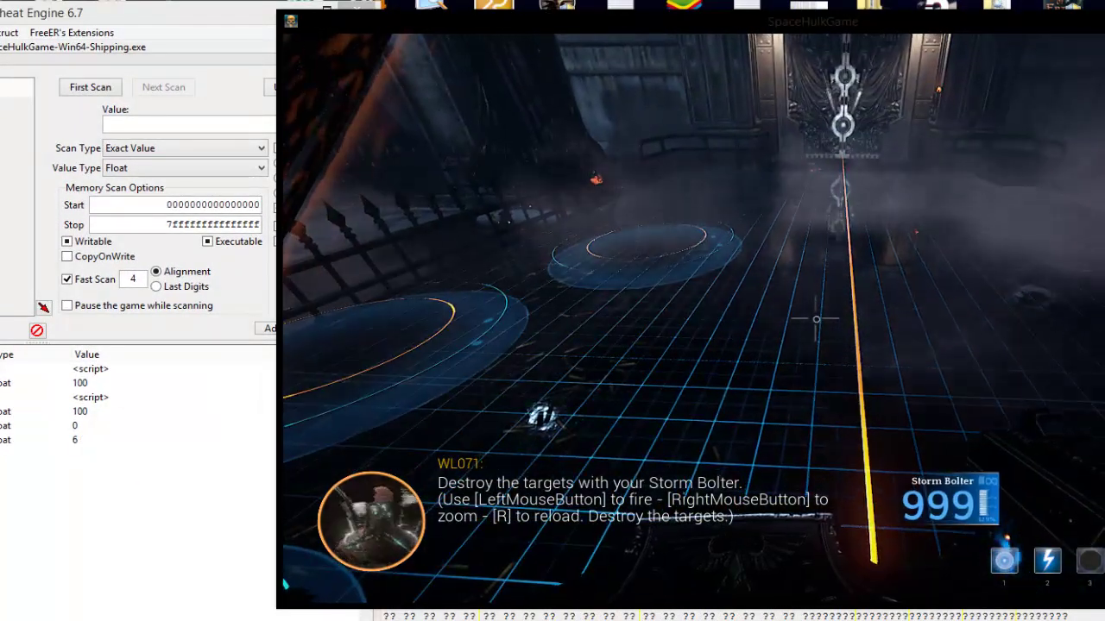
key(1)
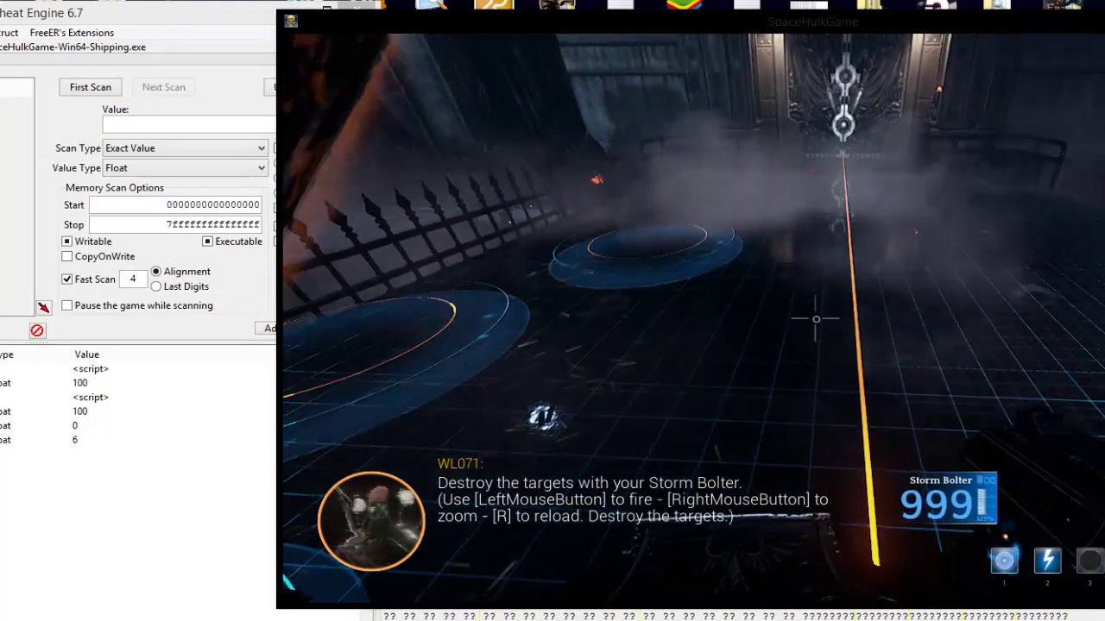
key(1)
key(1)
key(1)
key(1)
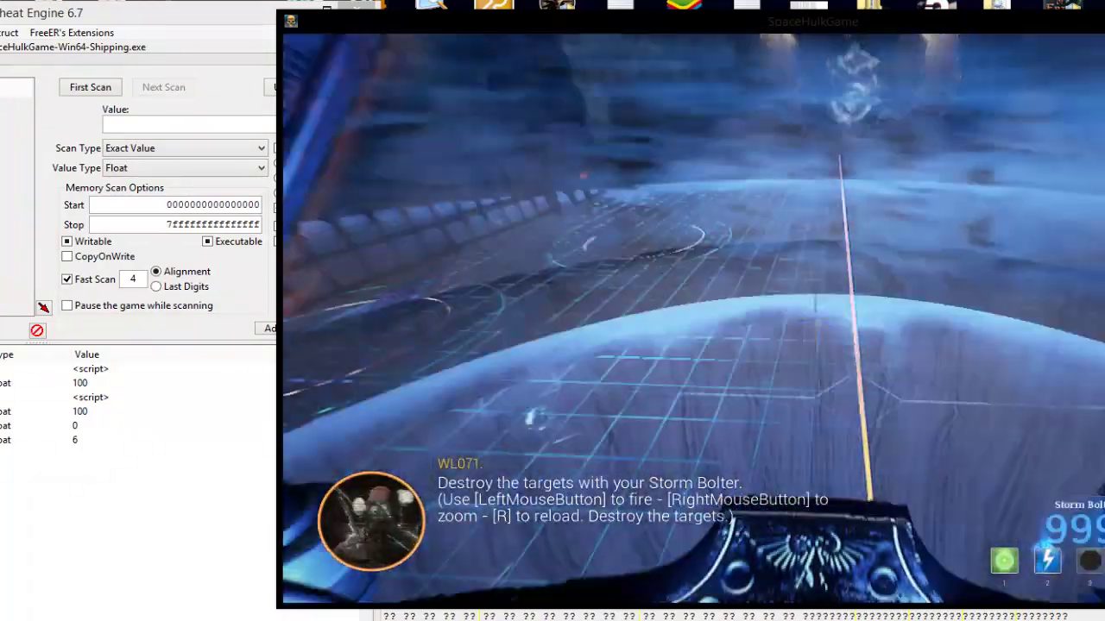
key(alt+Tab)
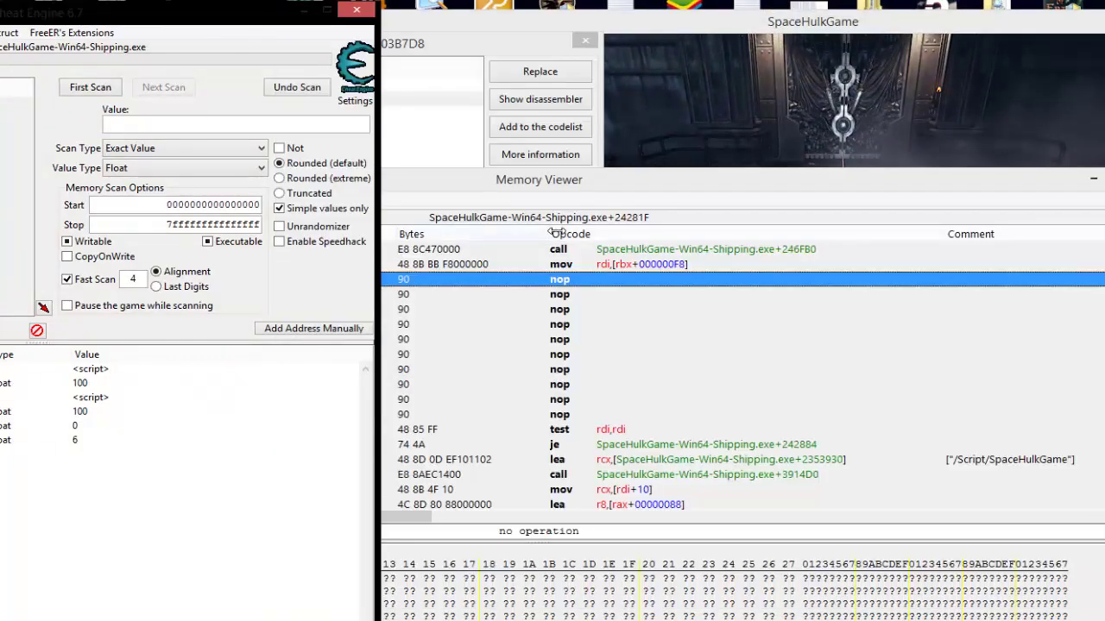
Restore the original code at SpaceHulkGame-Win64-Shipping.exe+24282B in the disassembler
drag(584, 188, 693, 142)
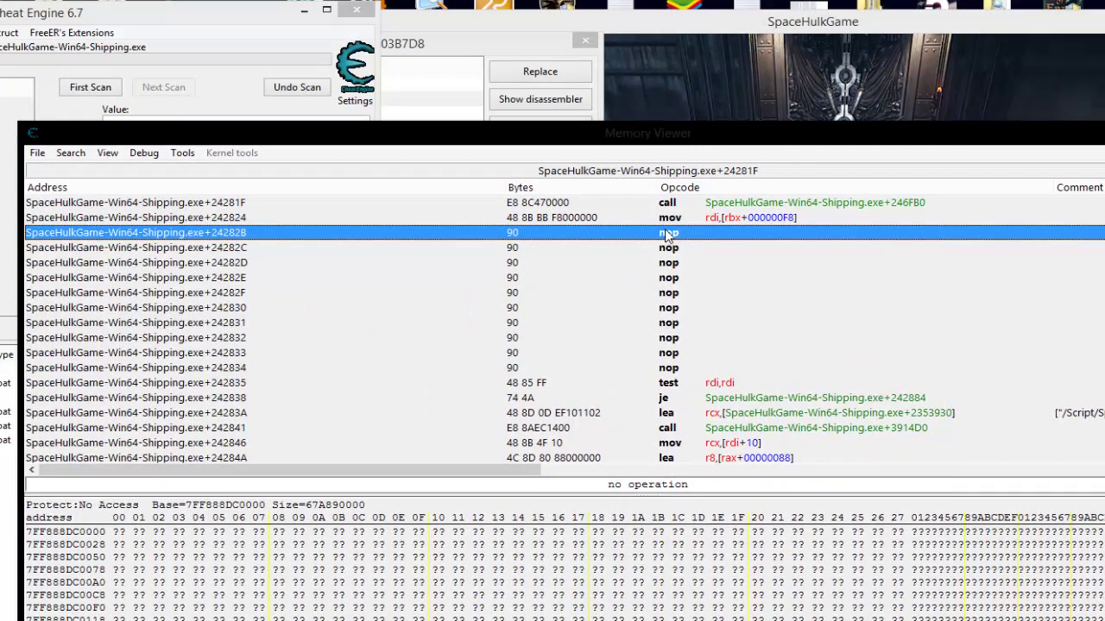
right_click(666, 235)
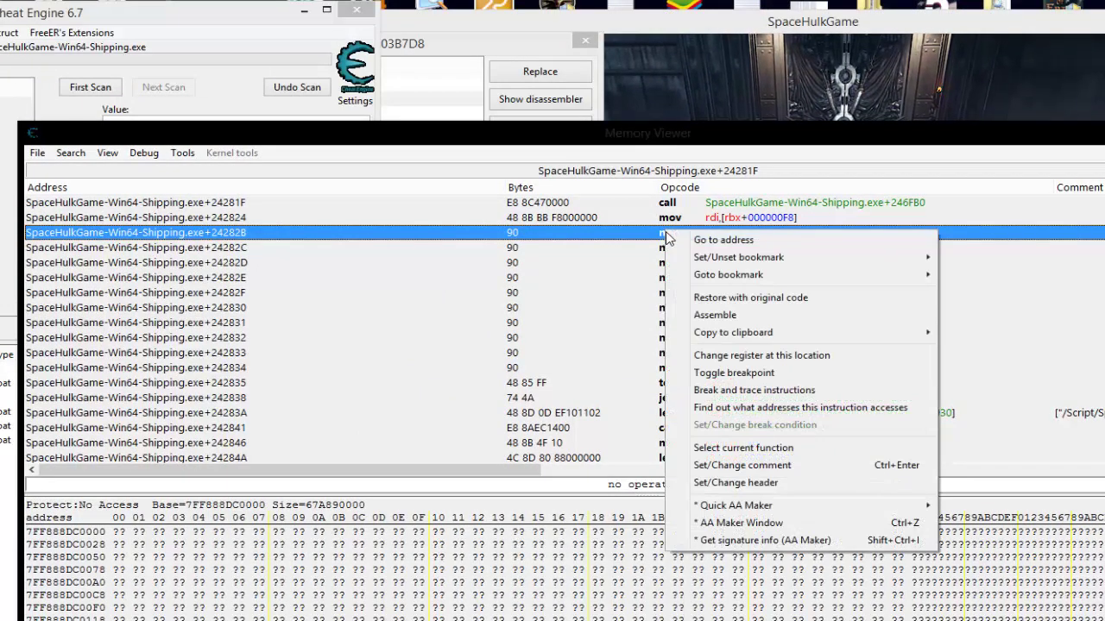
click(725, 298)
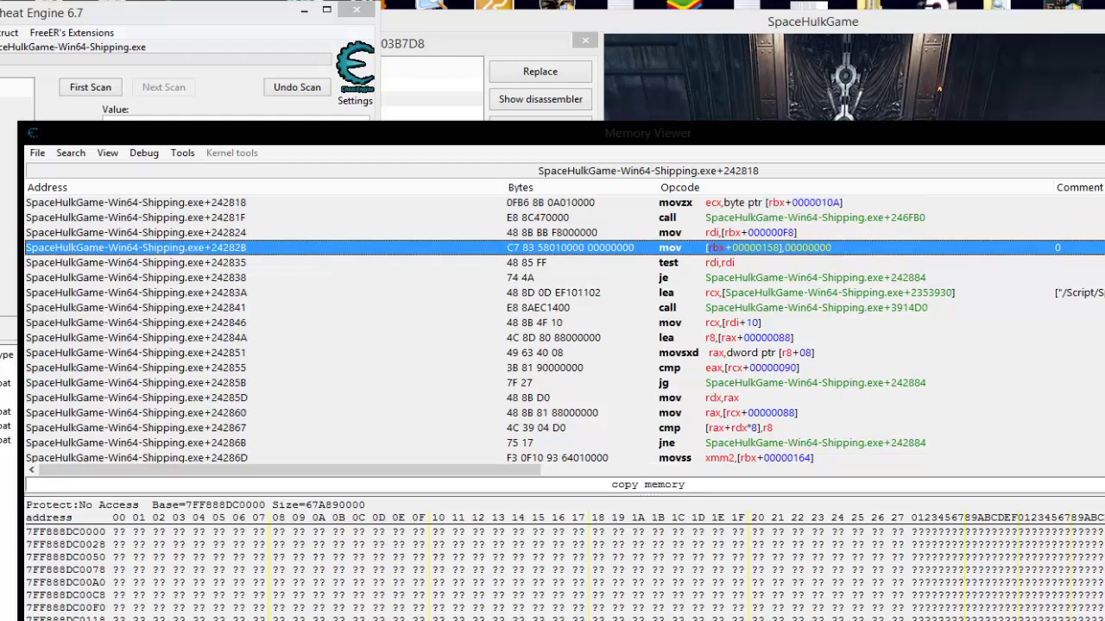
Create an Auto Assemble script from the AOB Injection template at +24282B with the injection symbol named cooldown
scroll(751, 380, up, 1)
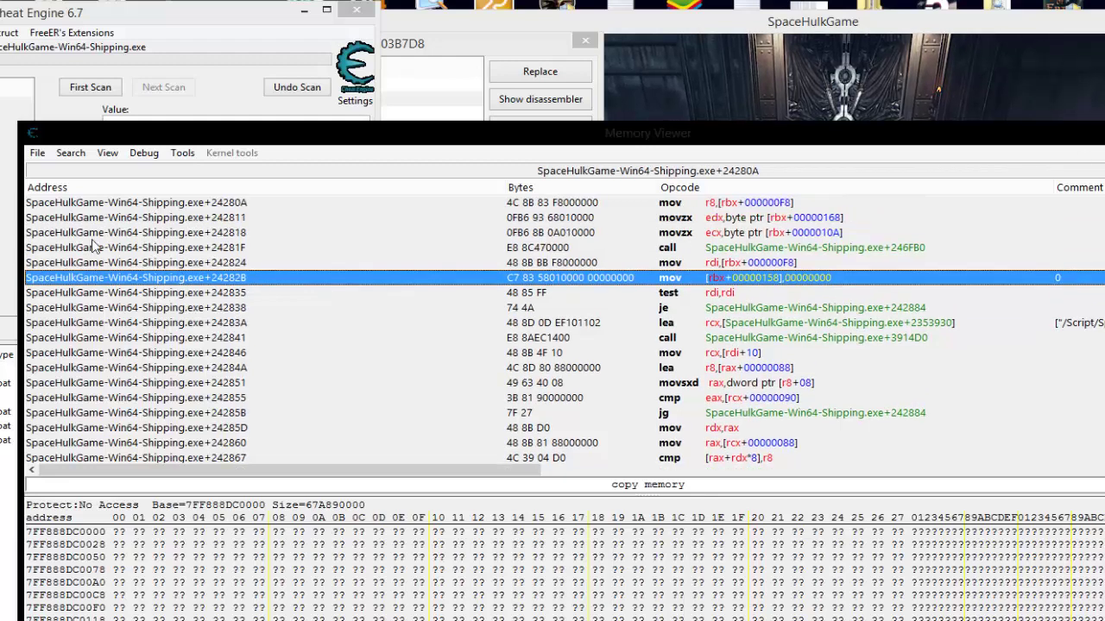
click(182, 153)
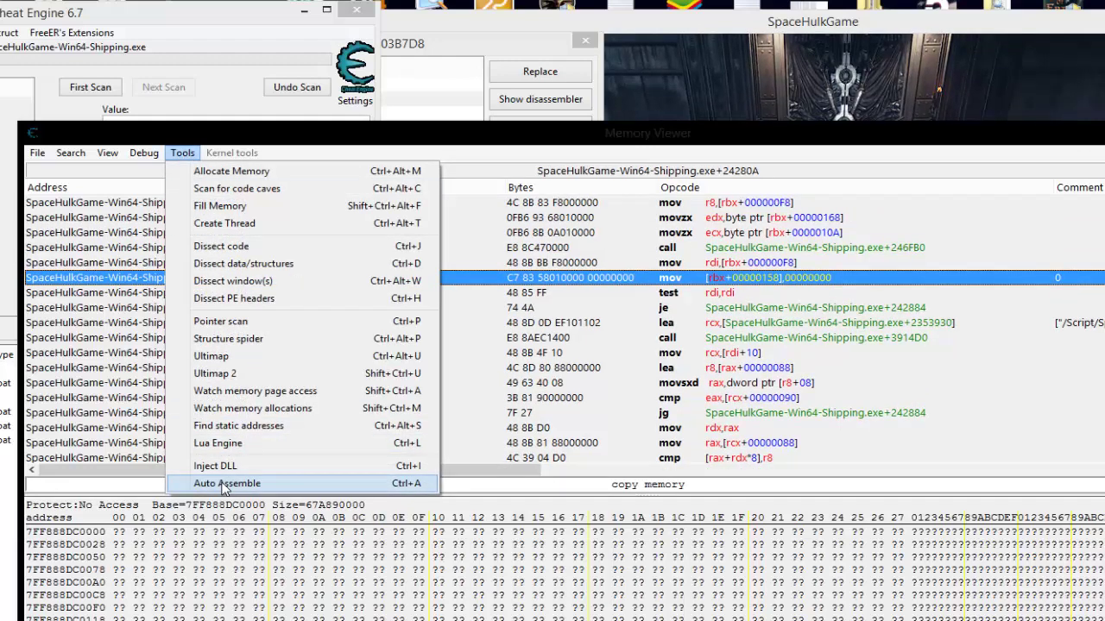
click(226, 484)
click(444, 91)
click(444, 181)
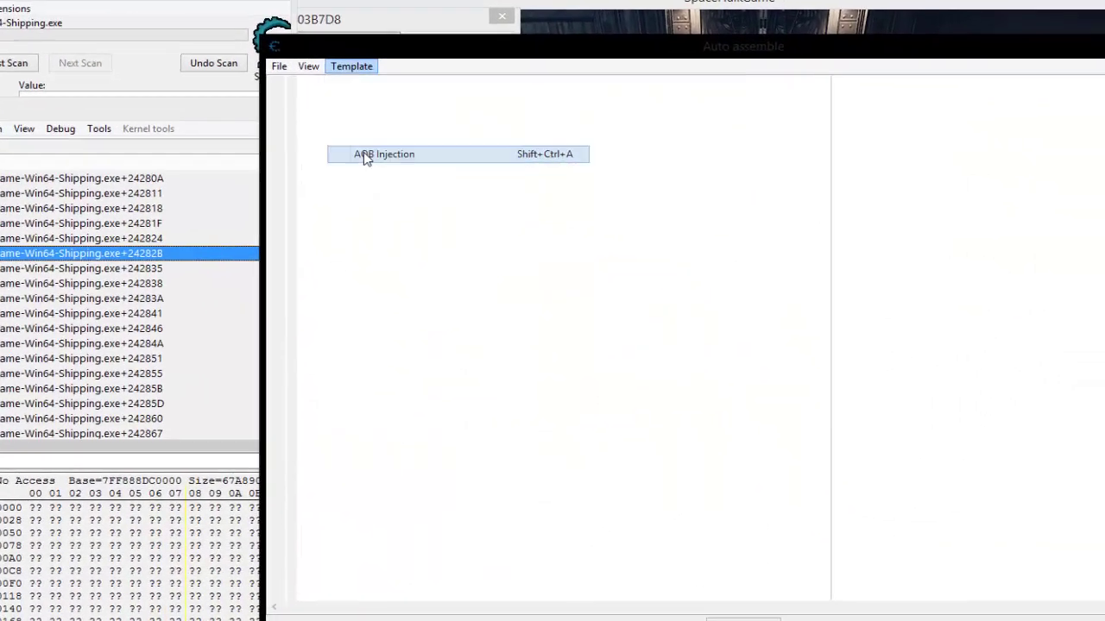
click(641, 413)
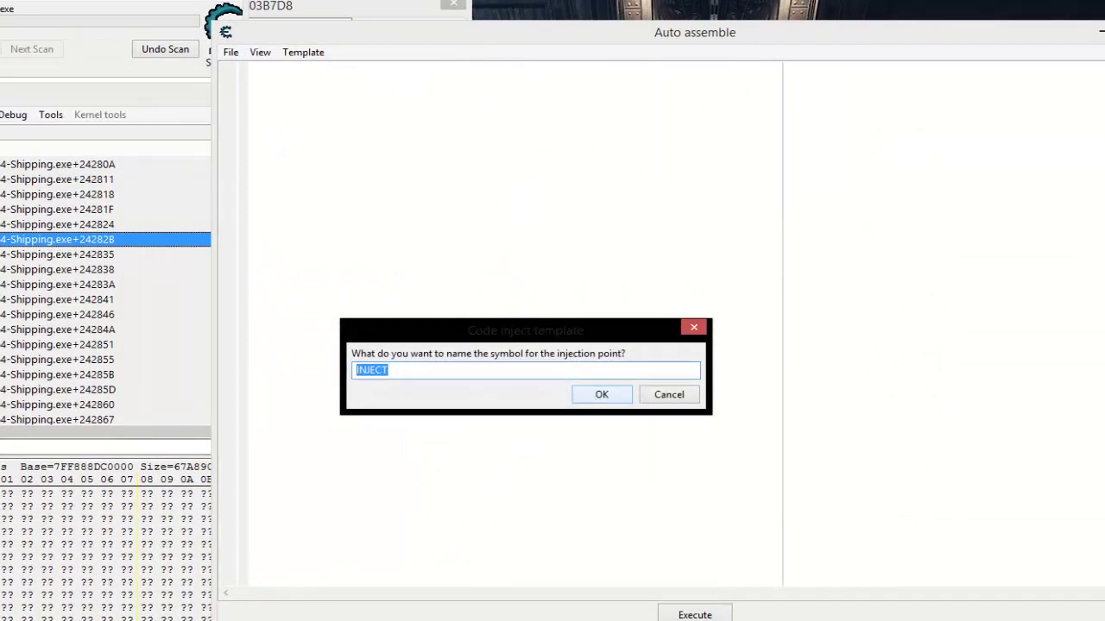
text(coold)
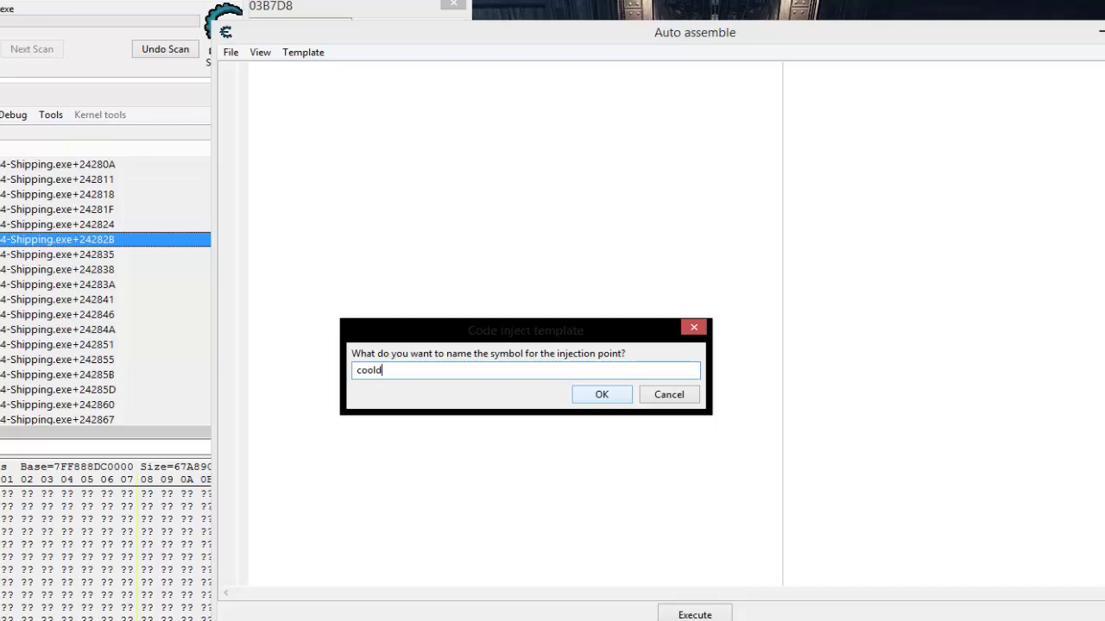
text(own)
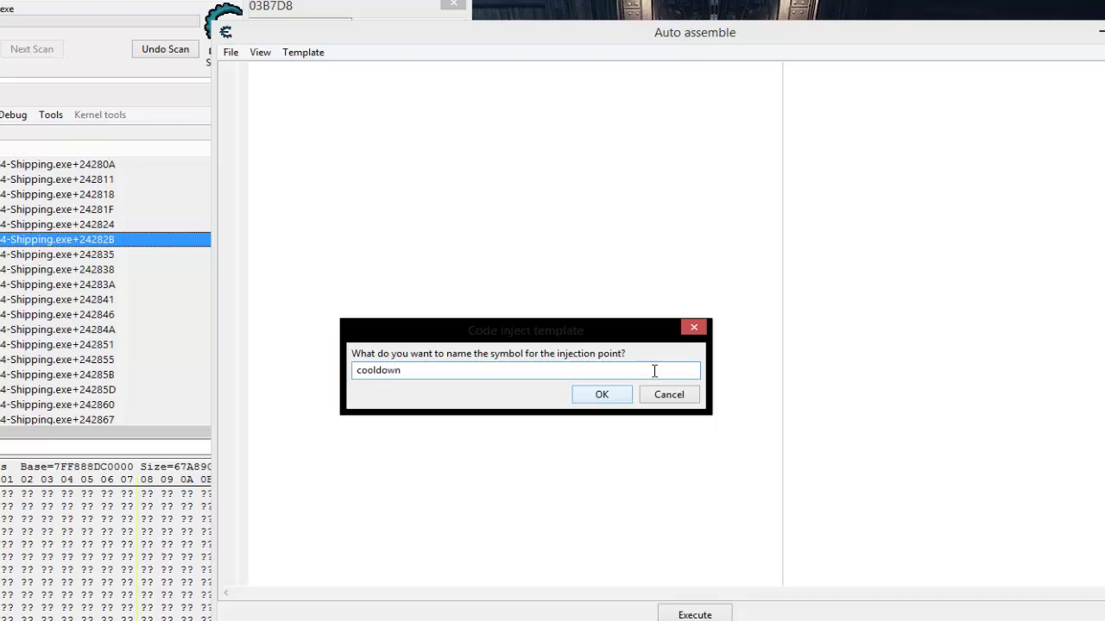
click(586, 402)
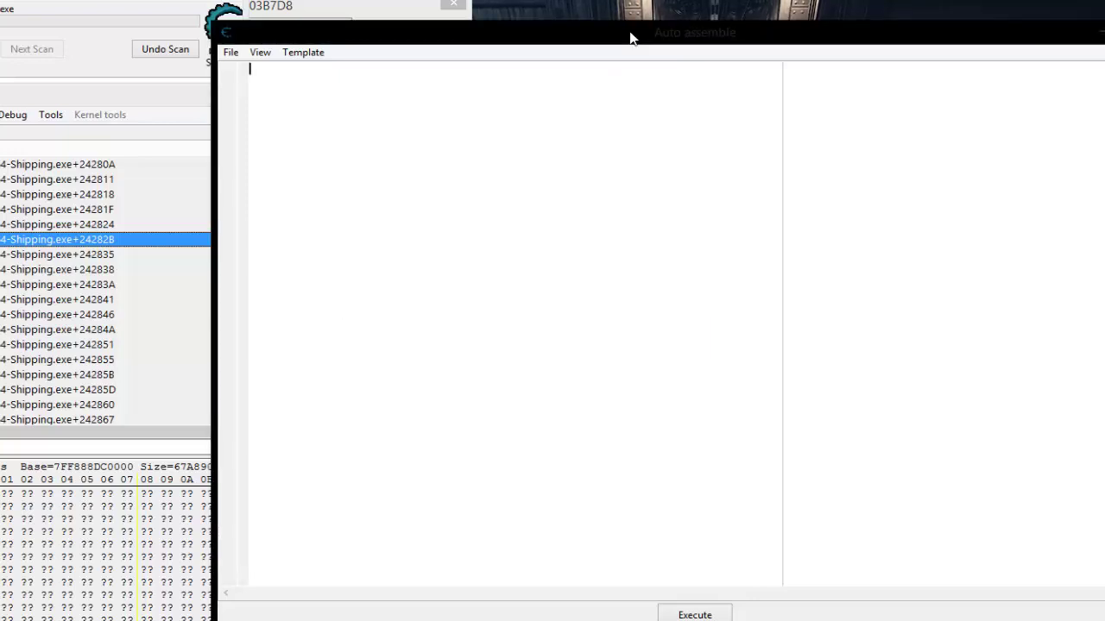
Delete the header comment and everything from the alloc line through the code block's jmp return in the cooldown script
drag(630, 32, 500, 367)
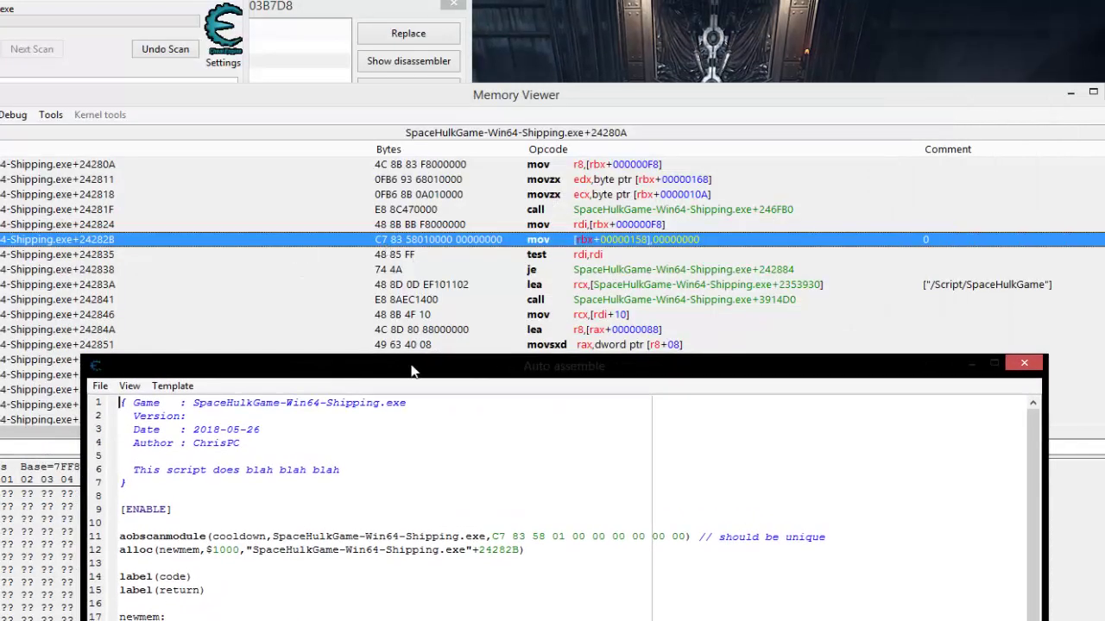
drag(417, 366, 417, 82)
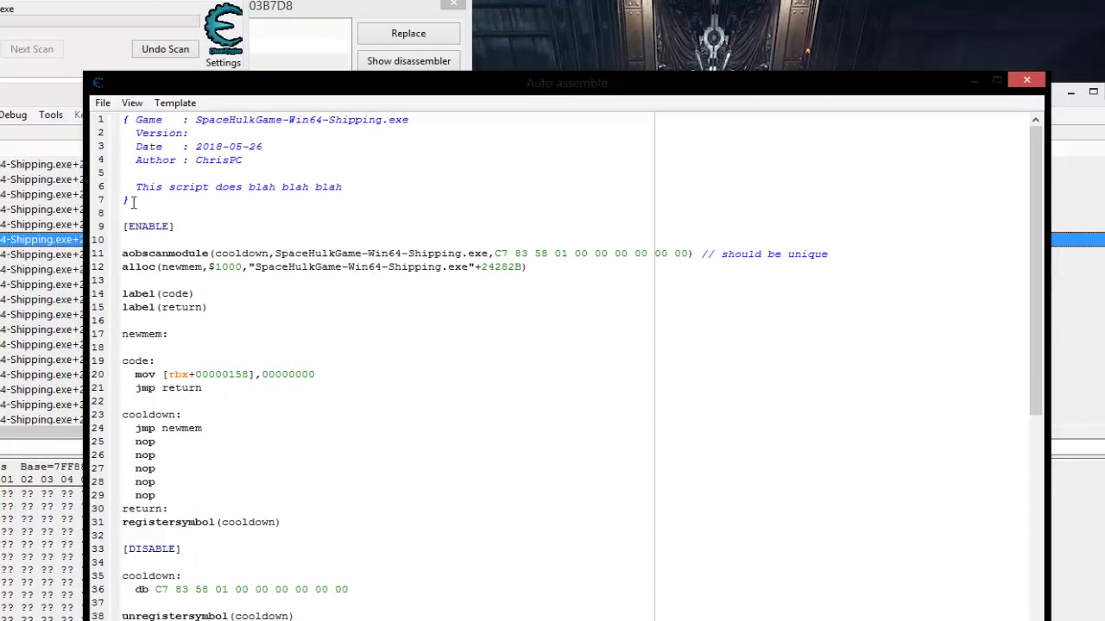
drag(136, 204, 75, 64)
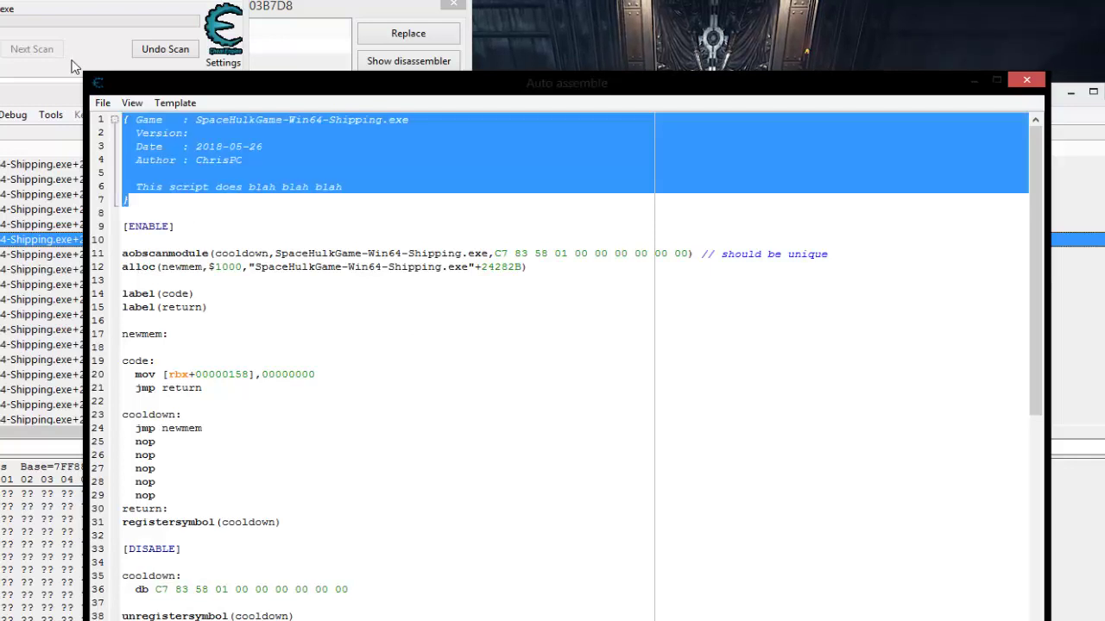
key(Delete)
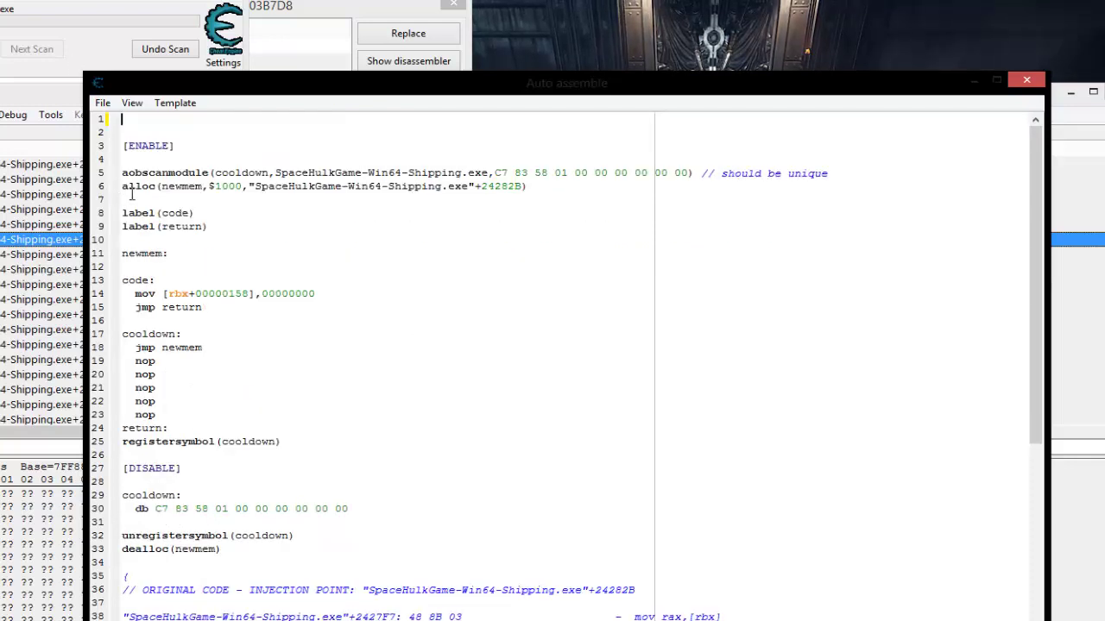
drag(122, 186, 285, 321)
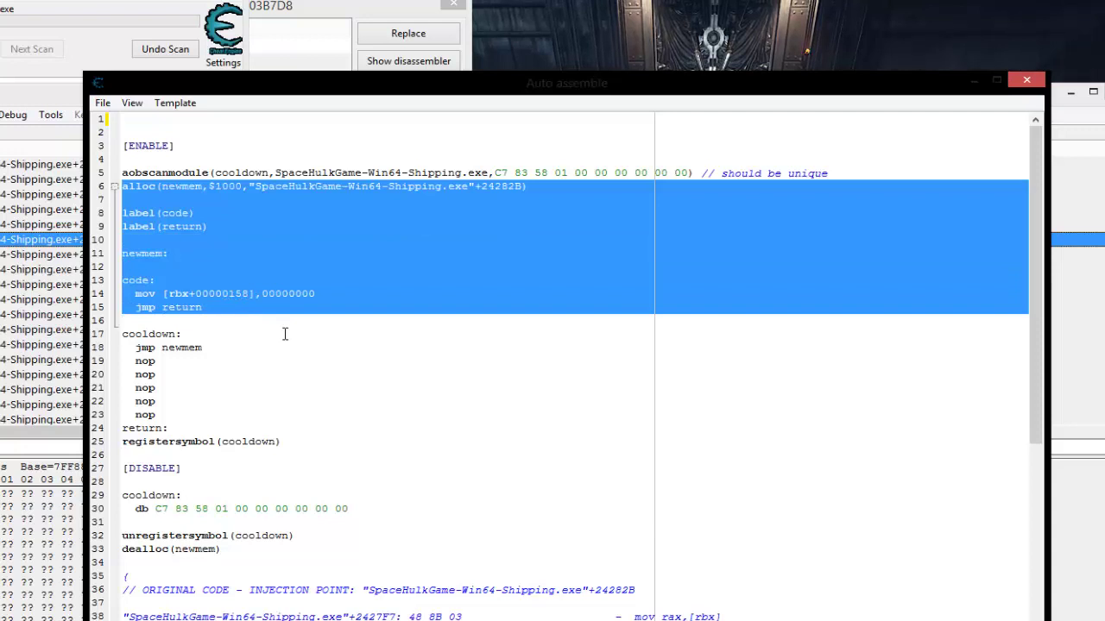
key(Delete)
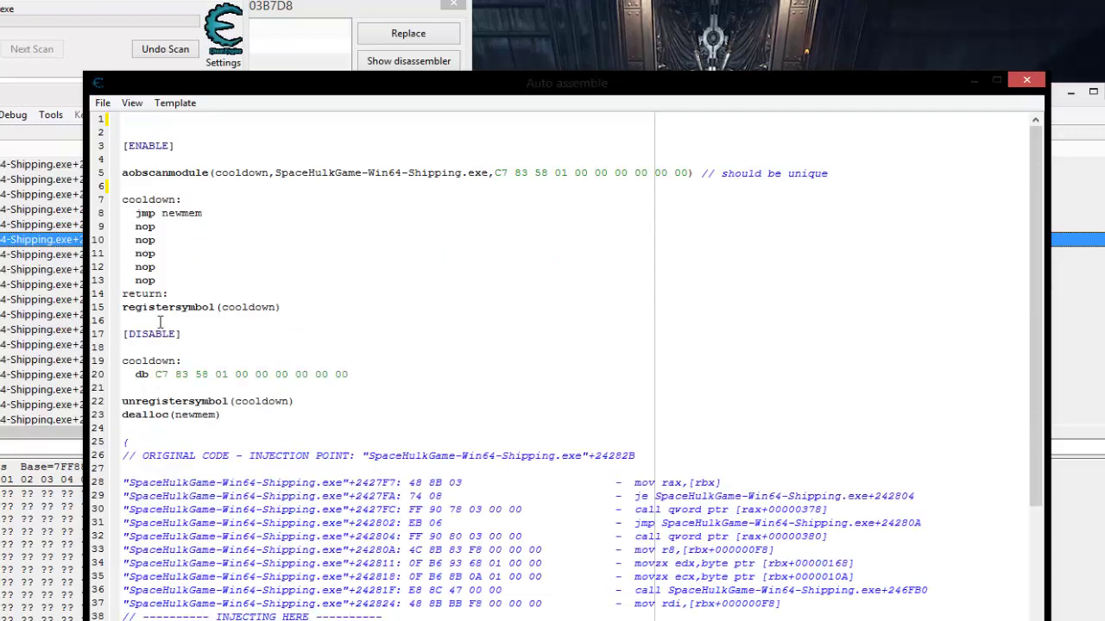
Delete the return: label and the dealloc(newmem) line from the cooldown script
drag(121, 294, 177, 296)
key(Delete)
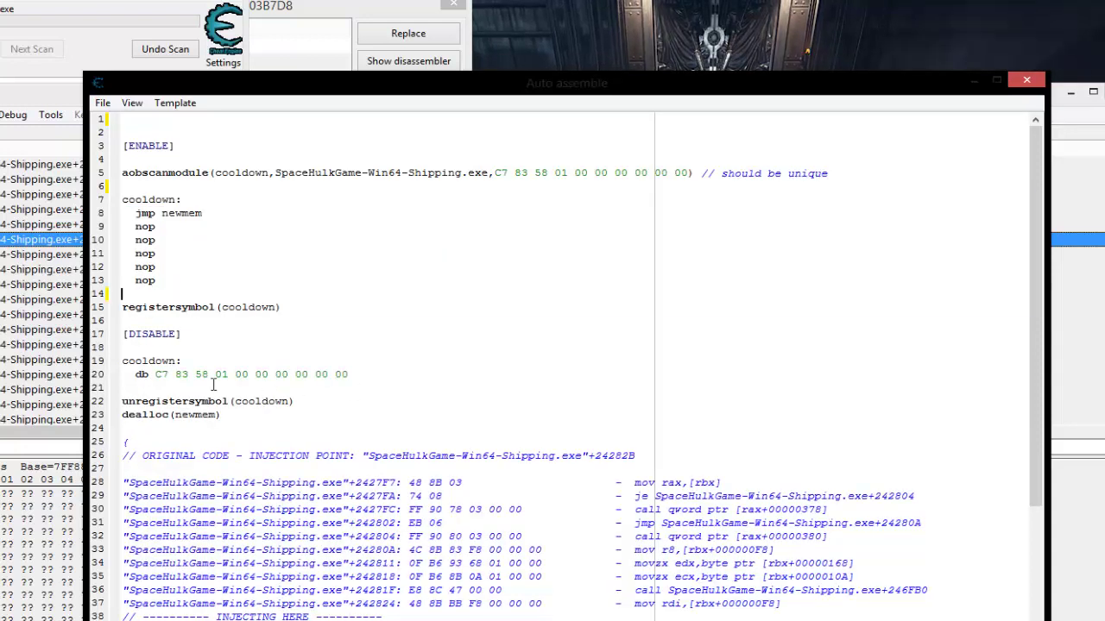
drag(222, 415, 107, 417)
key(Delete)
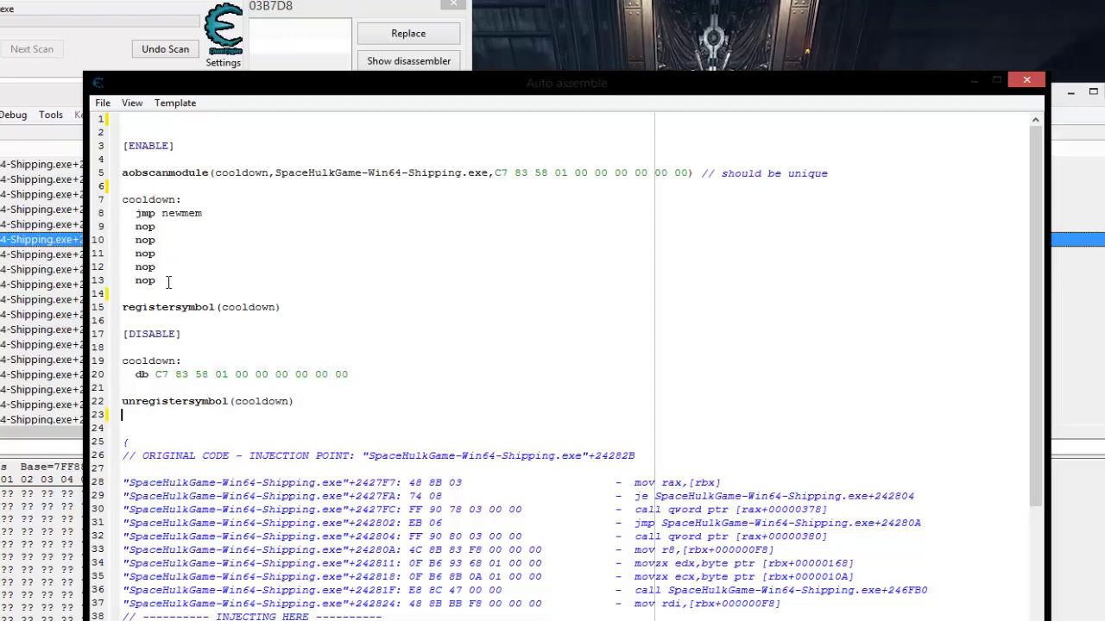
Delete the jmp newmem and nop lines under the enable section's cooldown label and count the instruction's original bytes
drag(166, 285, 121, 213)
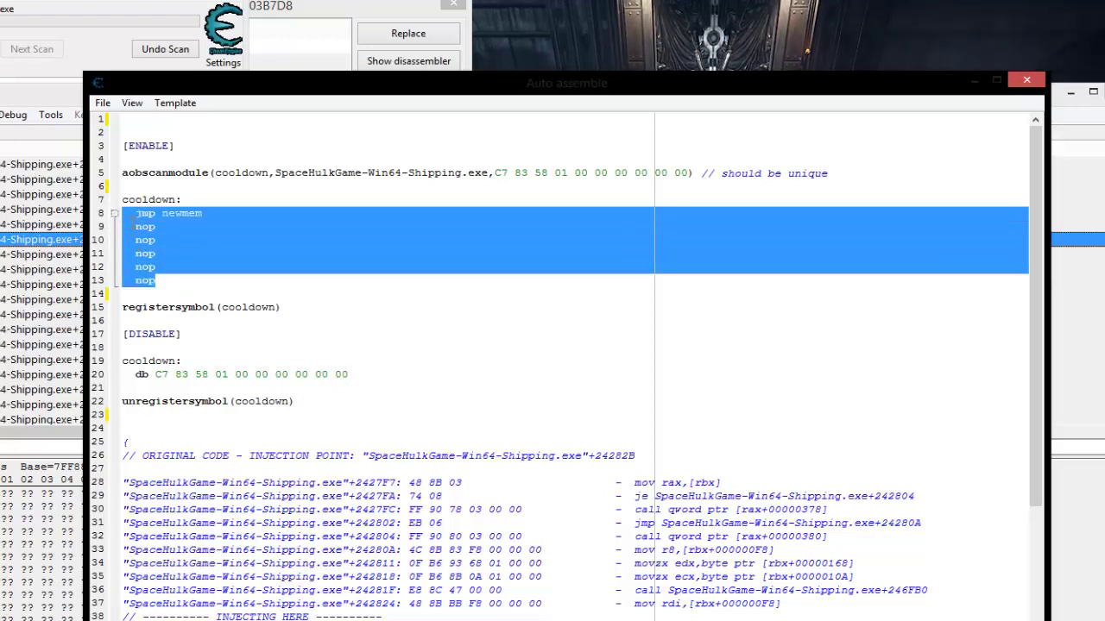
key(Delete)
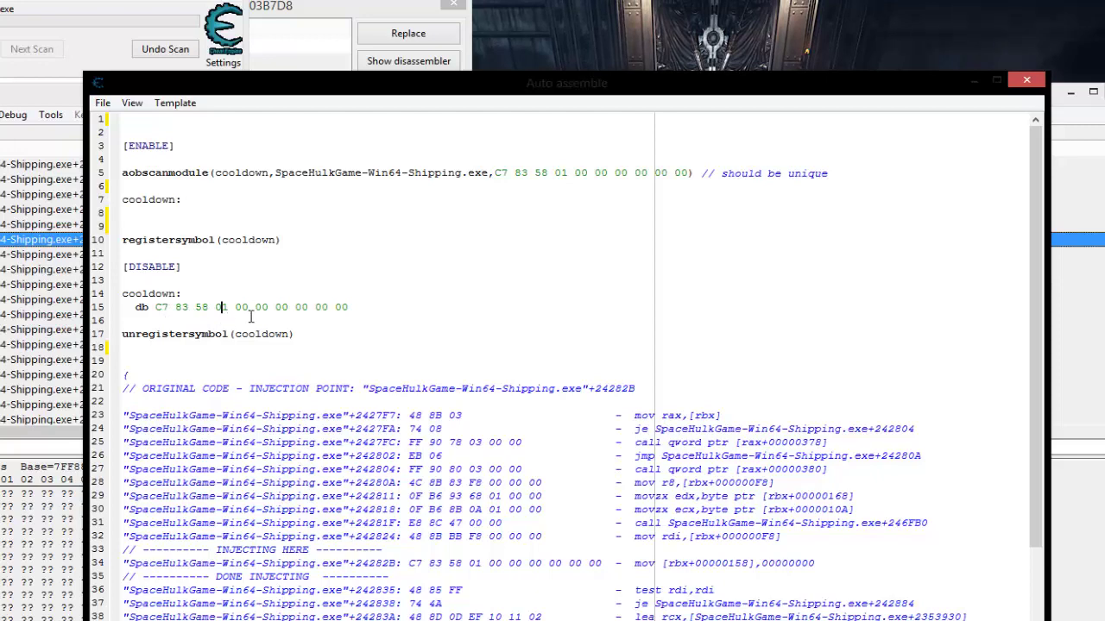
key(Right)
key(Right)
key(Right)
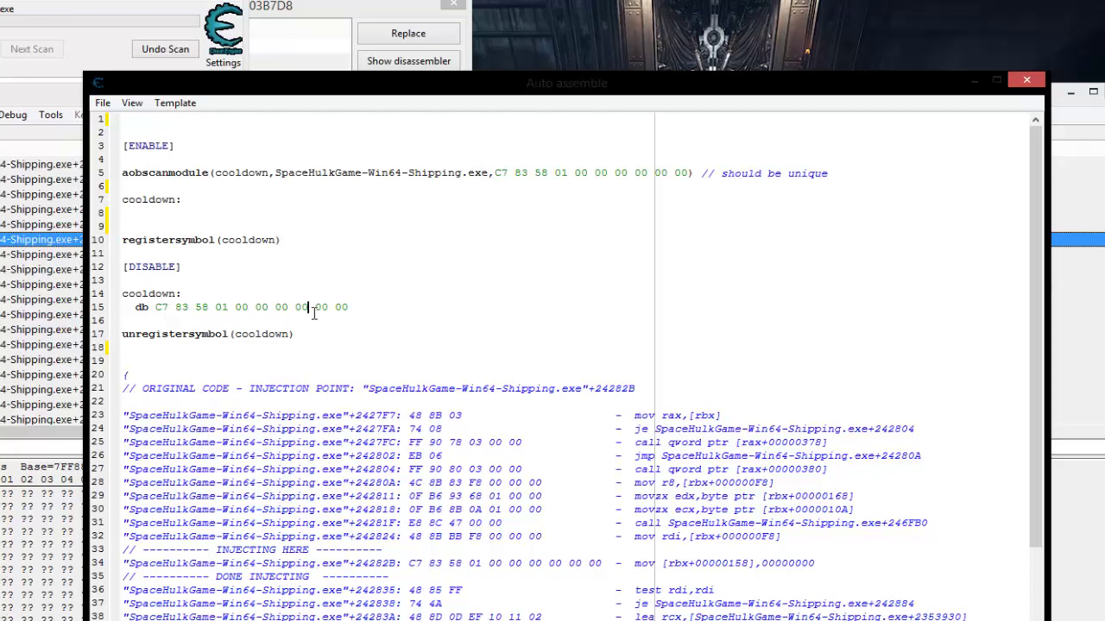
scroll(351, 316, down, 2)
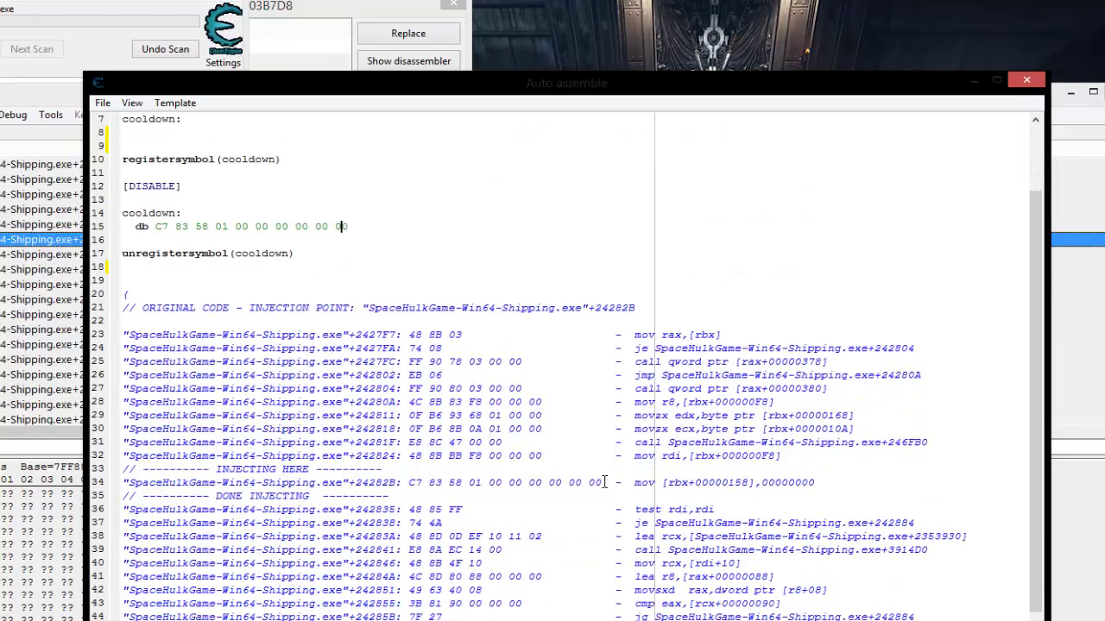
Check the original instruction's bytes and fill the enable section's cooldown label with db followed by ten 90 bytes
drag(611, 487, 417, 488)
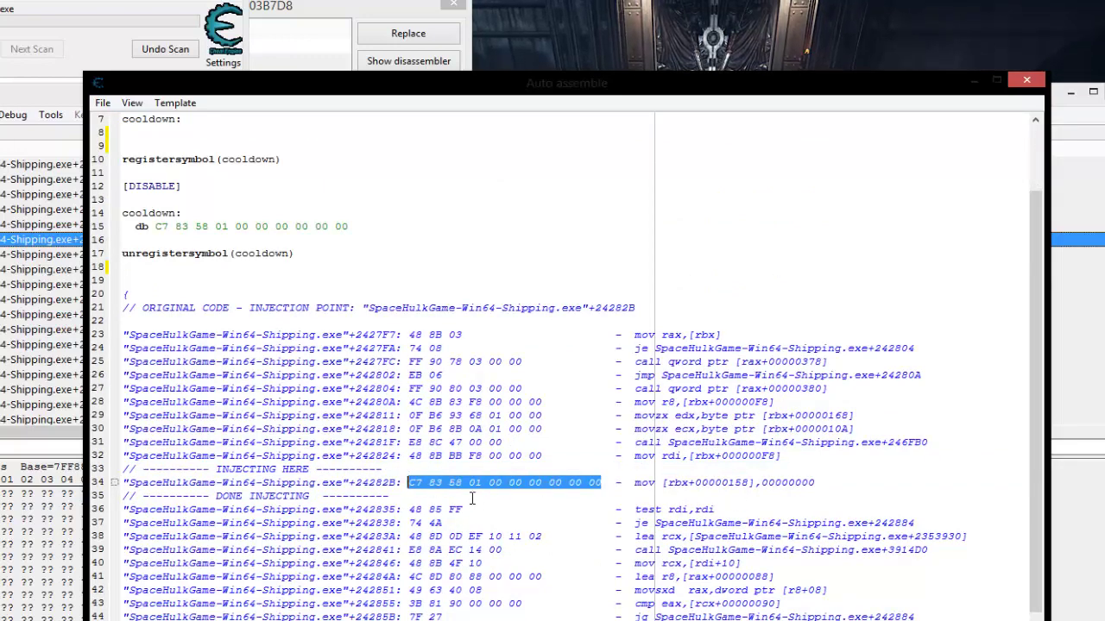
click(832, 497)
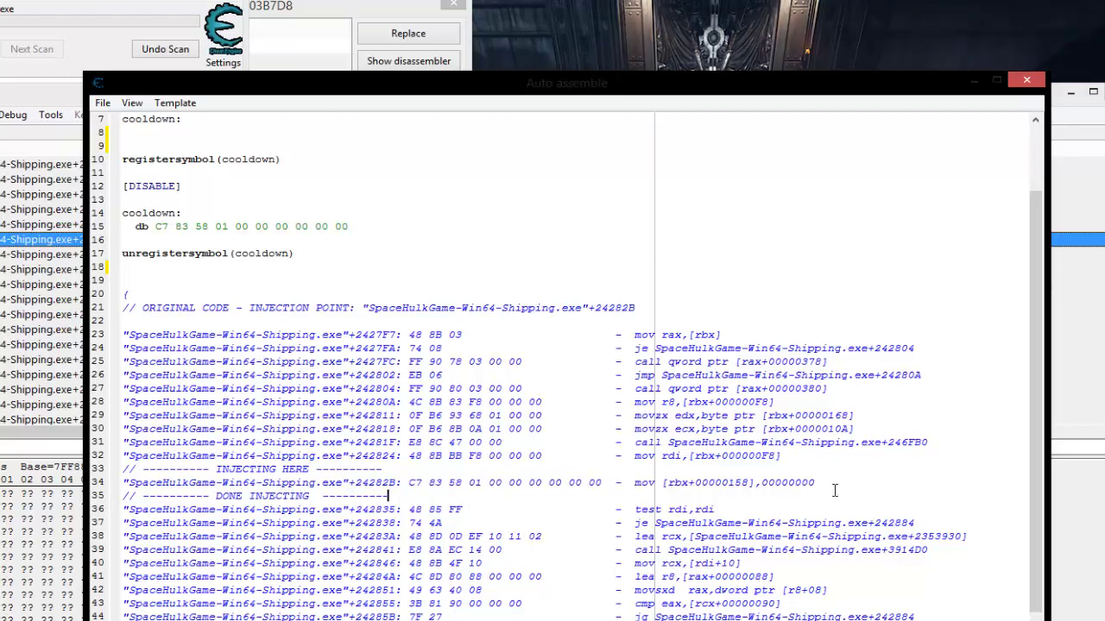
drag(816, 483, 627, 483)
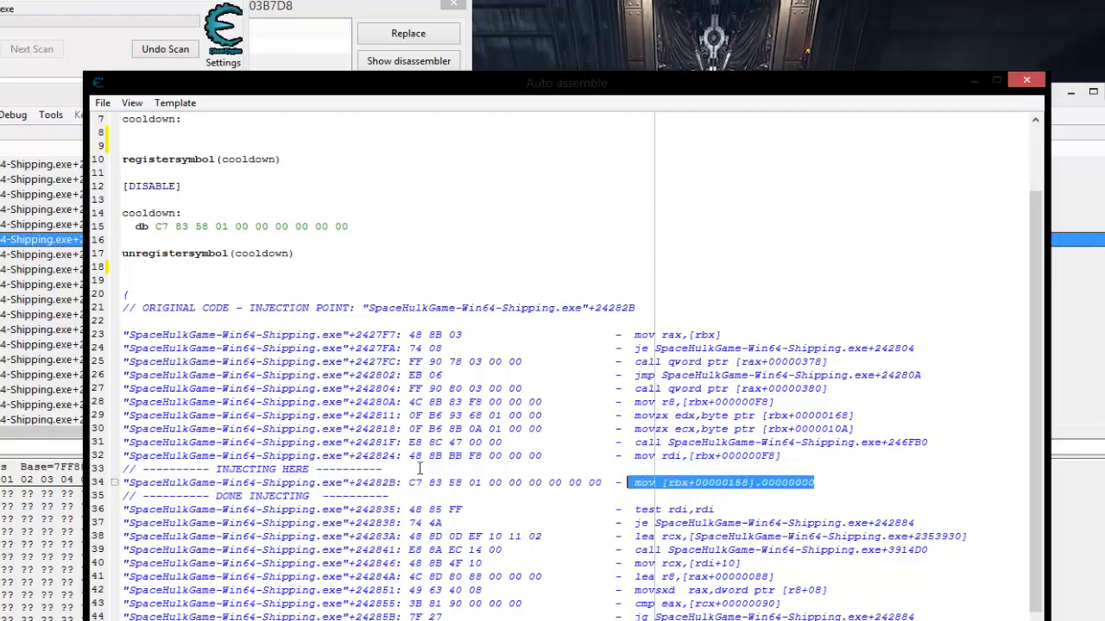
click(827, 486)
scroll(410, 326, up, 2)
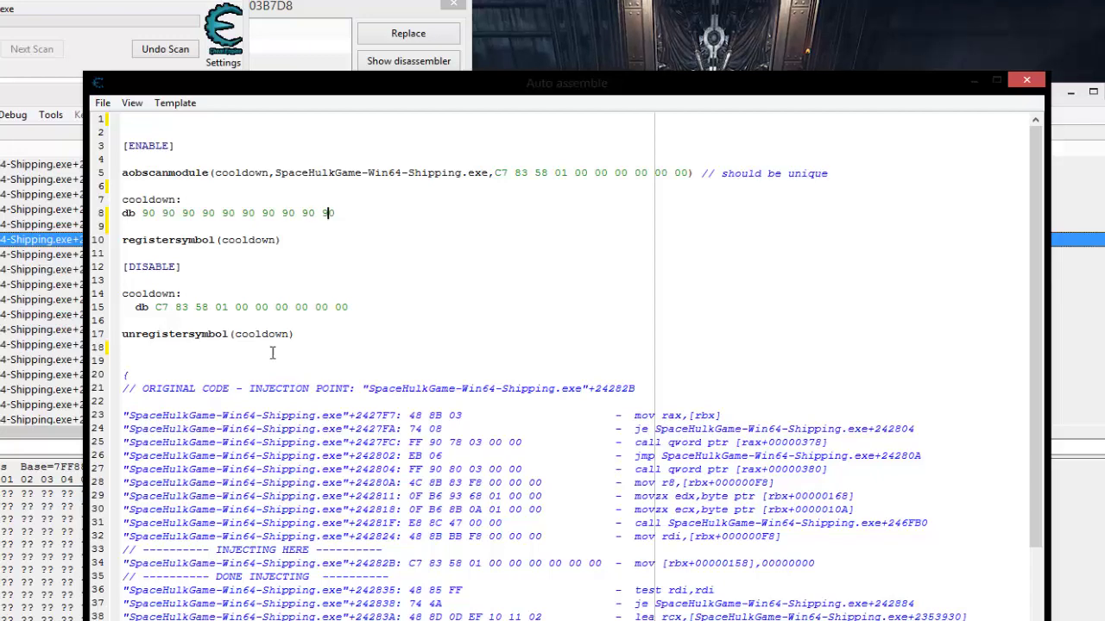
Assign the finished cooldown script to the current cheat table and close the Auto assemble window
drag(289, 90, 342, 55)
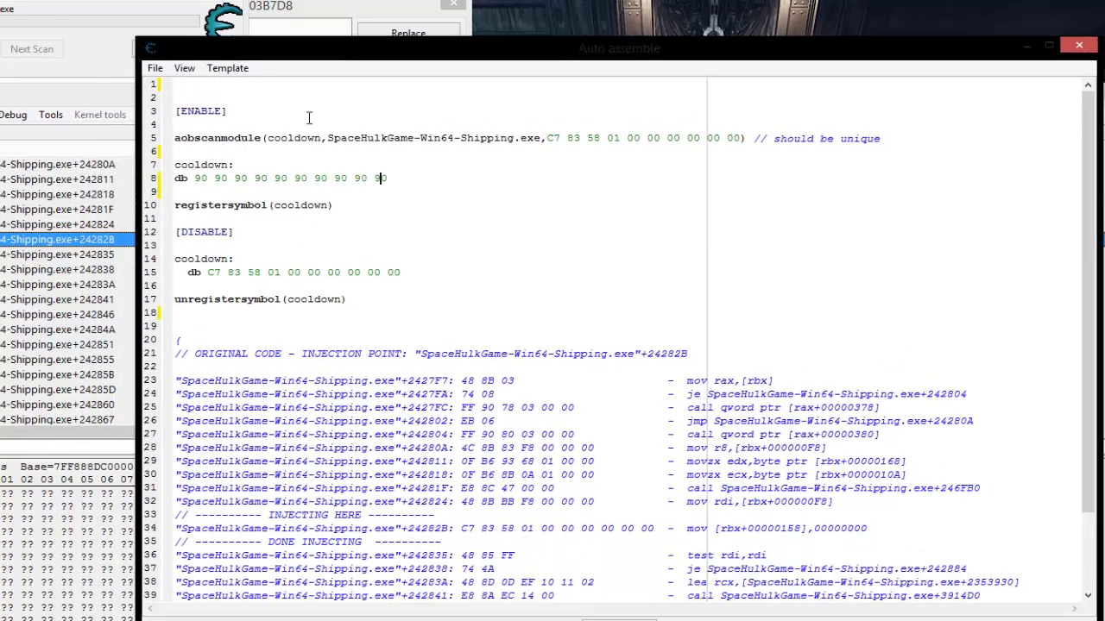
click(155, 67)
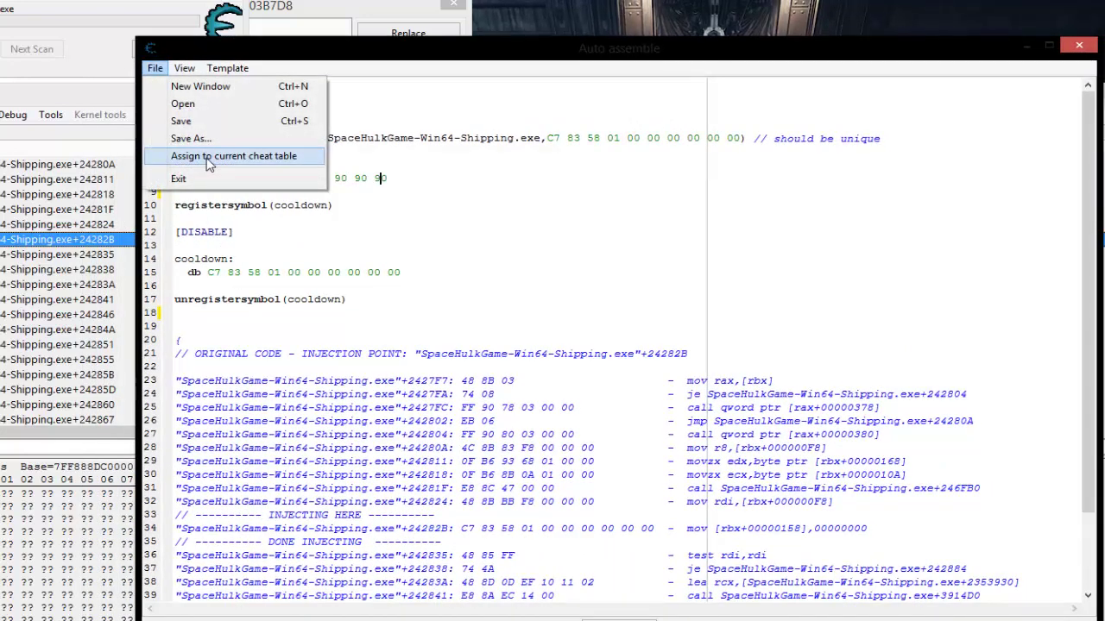
click(259, 157)
click(1084, 48)
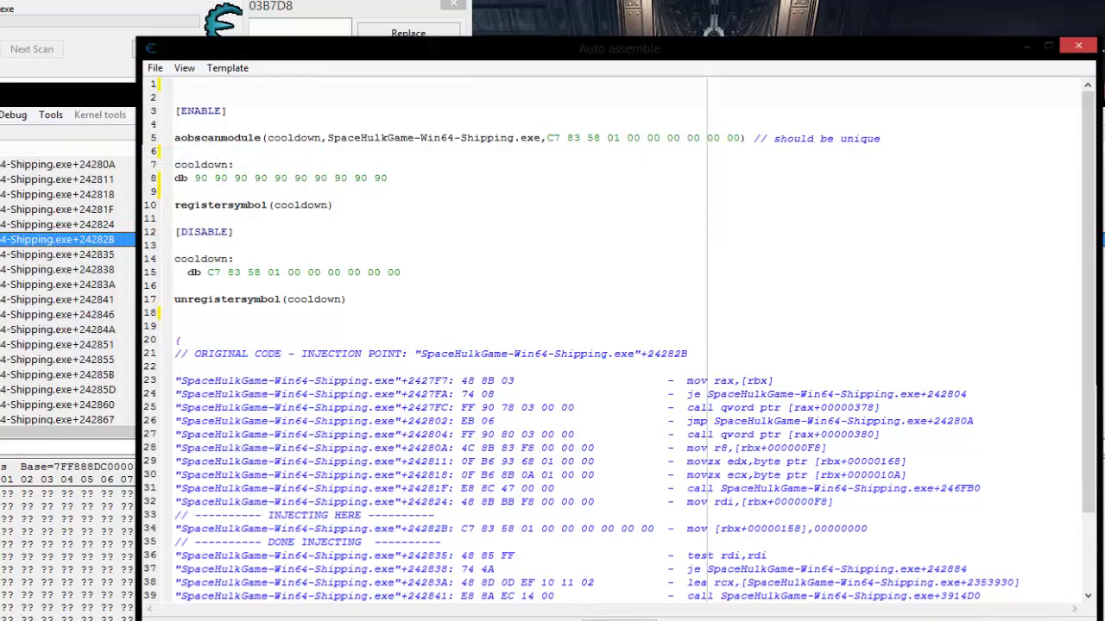
Rename the new Auto Assemble script entry as No Cooldown test and move it directly below Stamina Addy
drag(36, 4, 263, 0)
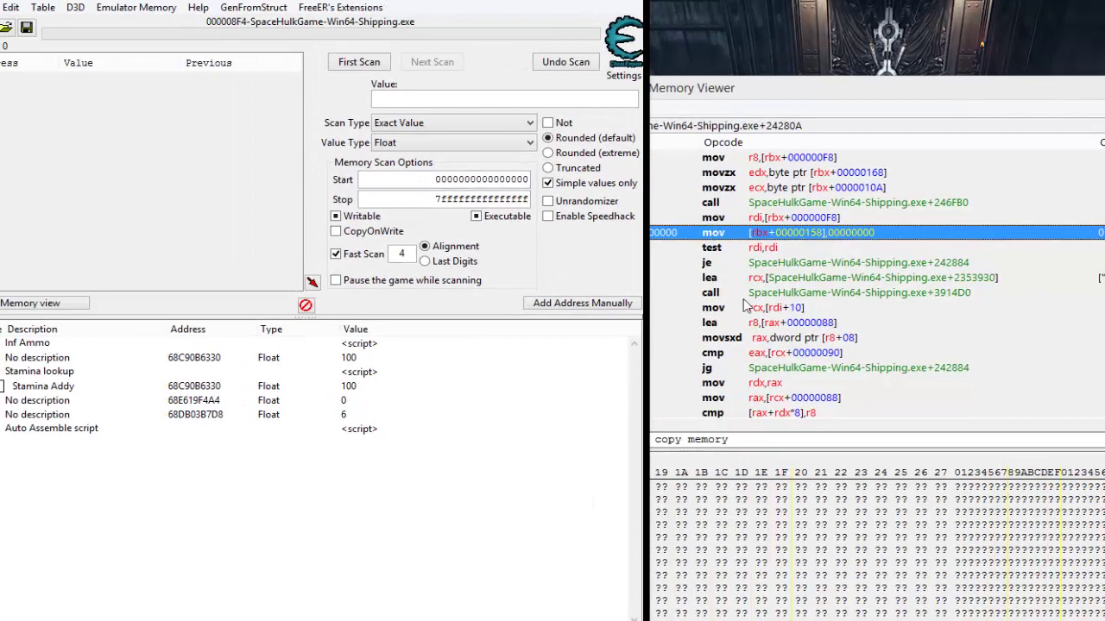
drag(259, 4, 309, 12)
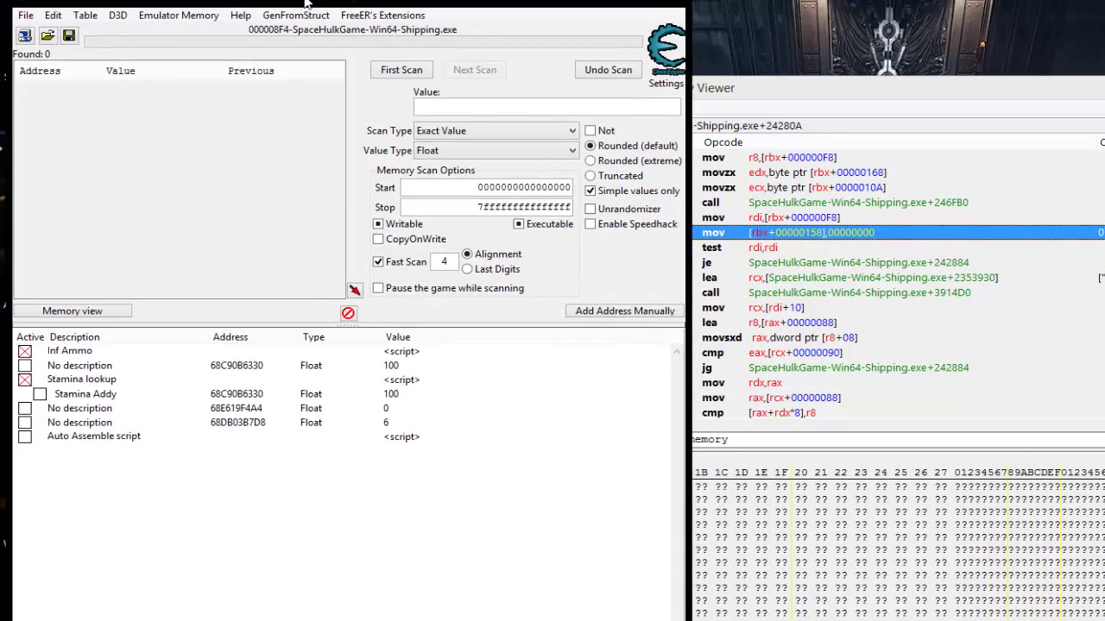
double_click(121, 440)
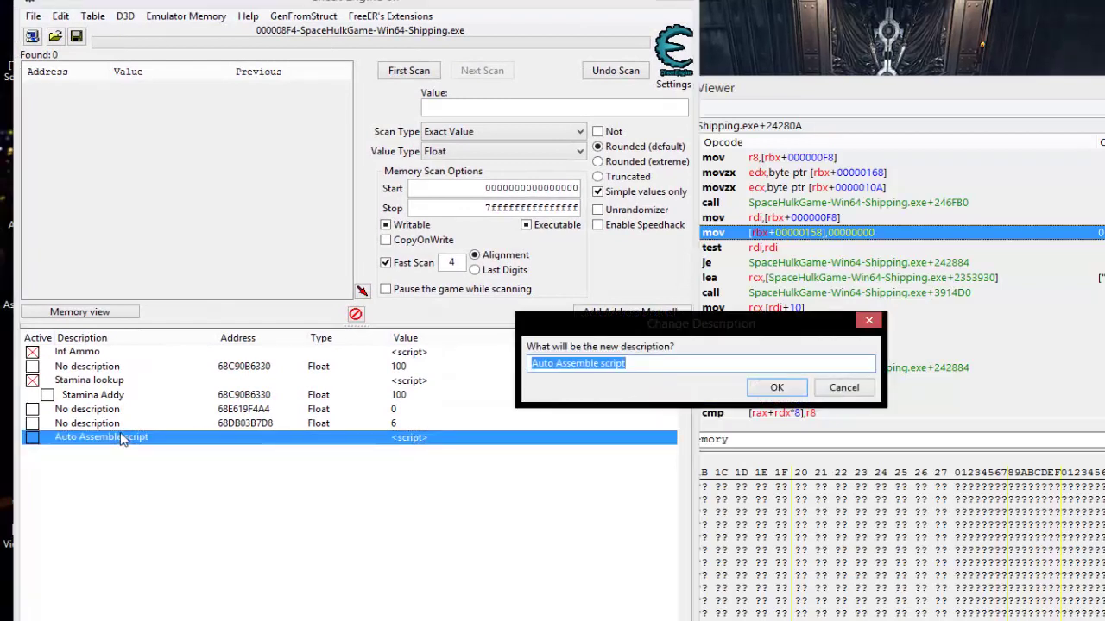
text(No )
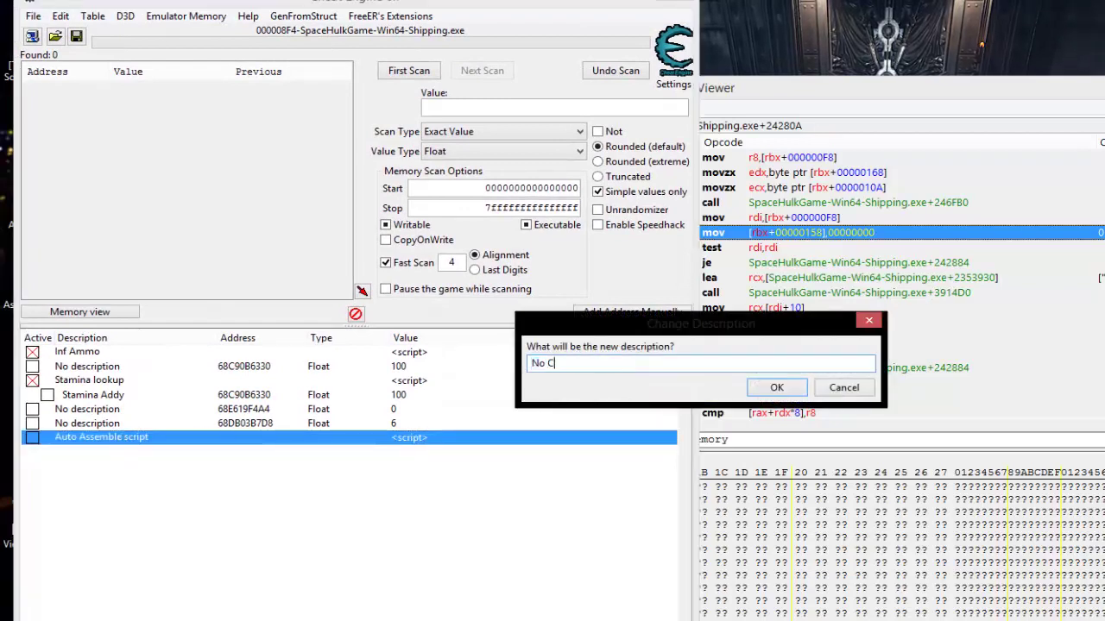
text(Cooldown test)
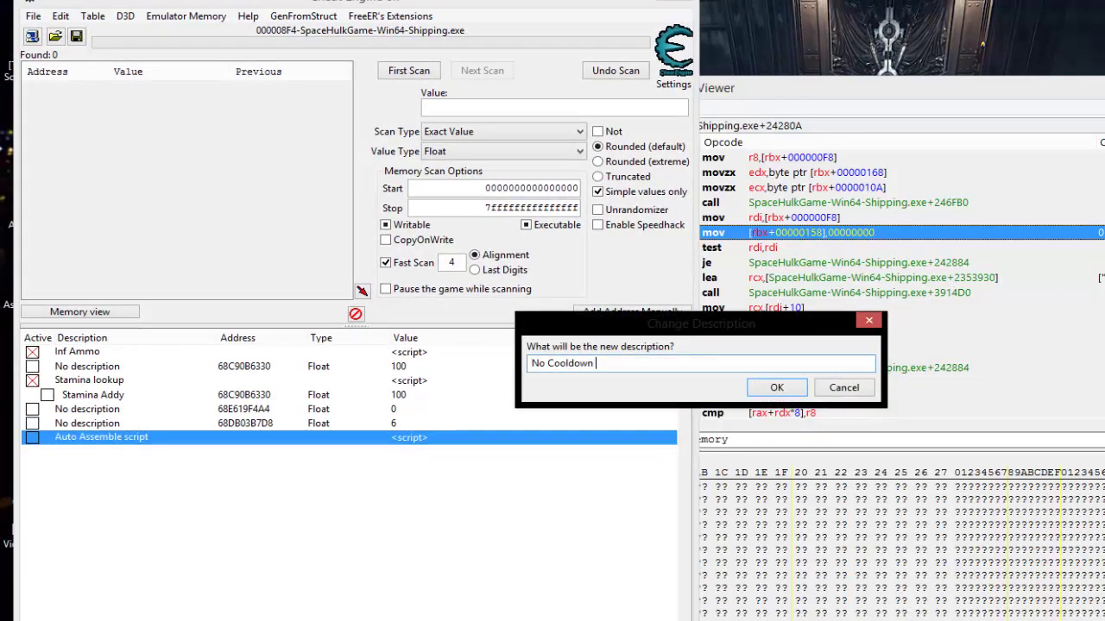
click(775, 388)
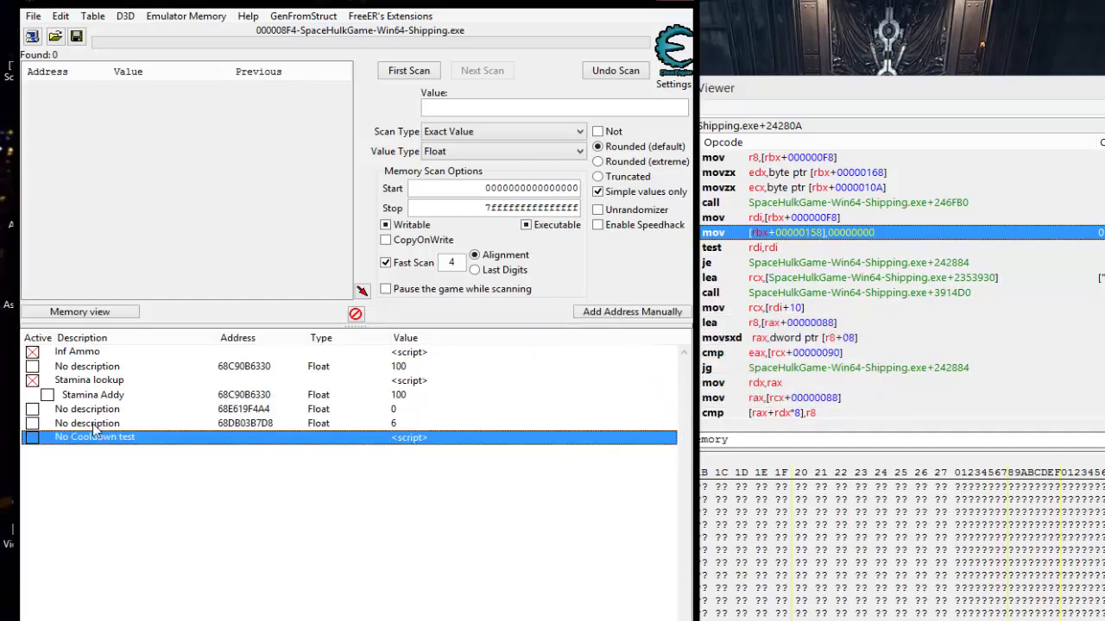
drag(98, 445, 94, 405)
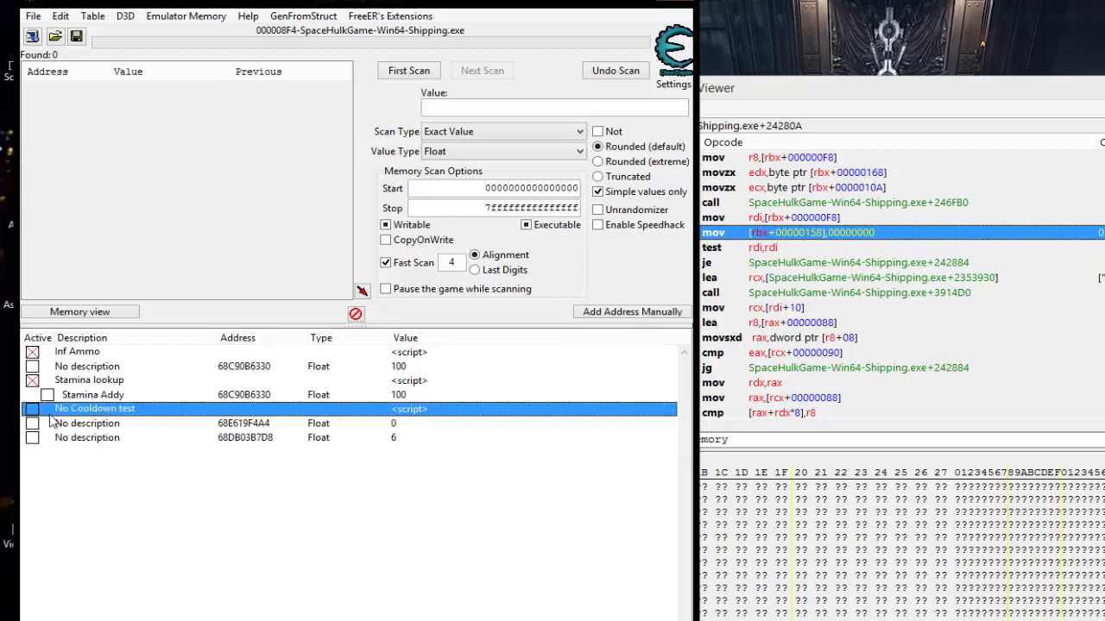
Toggle the No Cooldown test script while checking the patched instruction in the Memory Viewer, leaving the script enabled
click(32, 410)
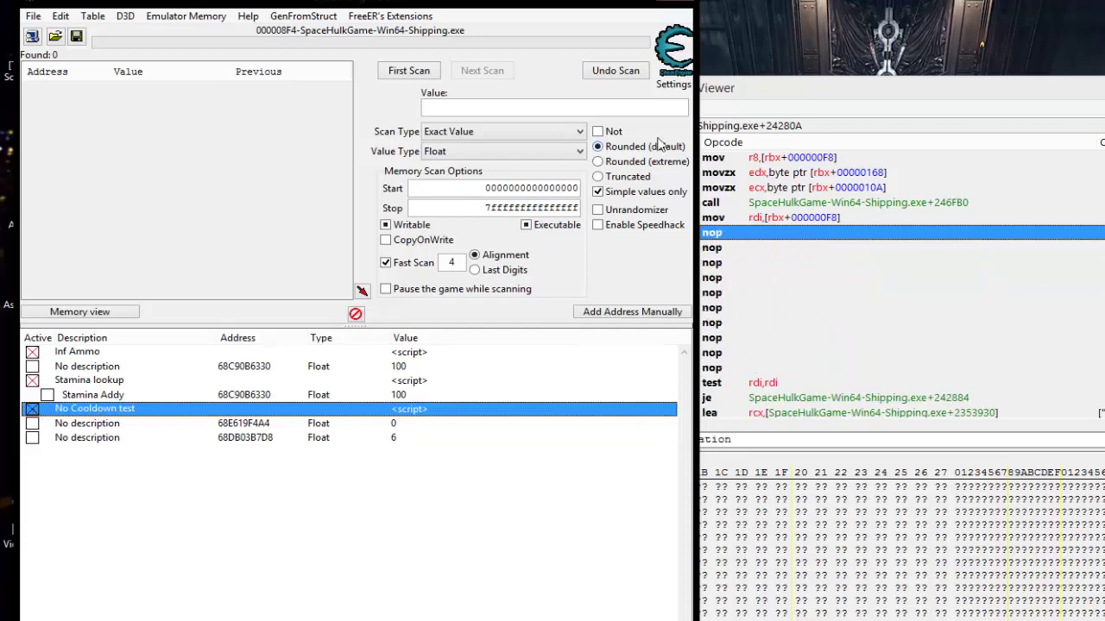
drag(819, 90, 938, 111)
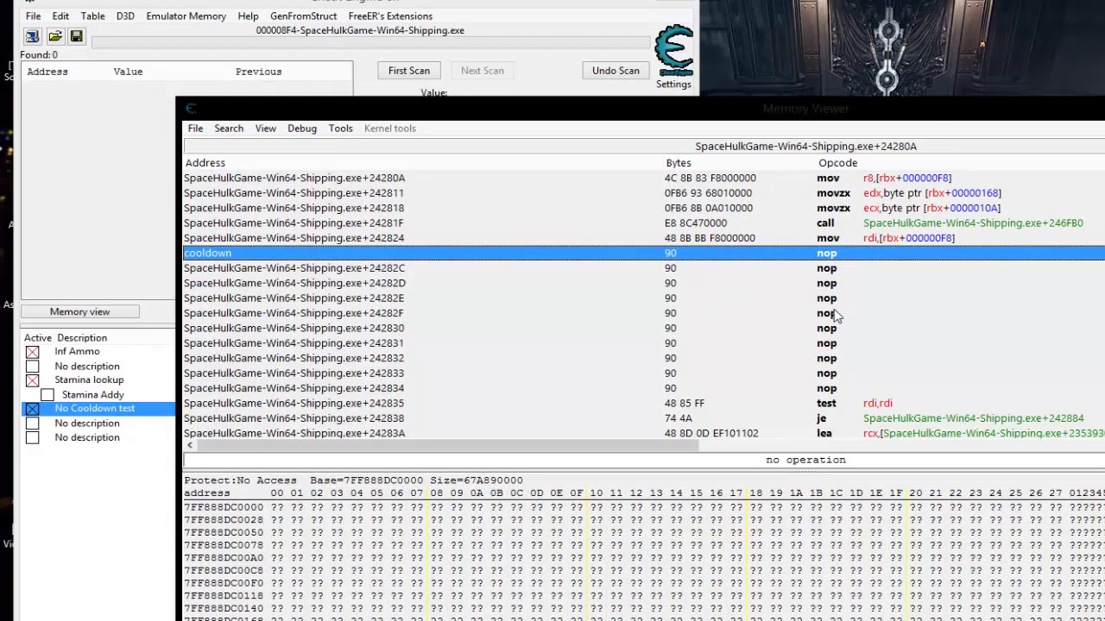
click(32, 410)
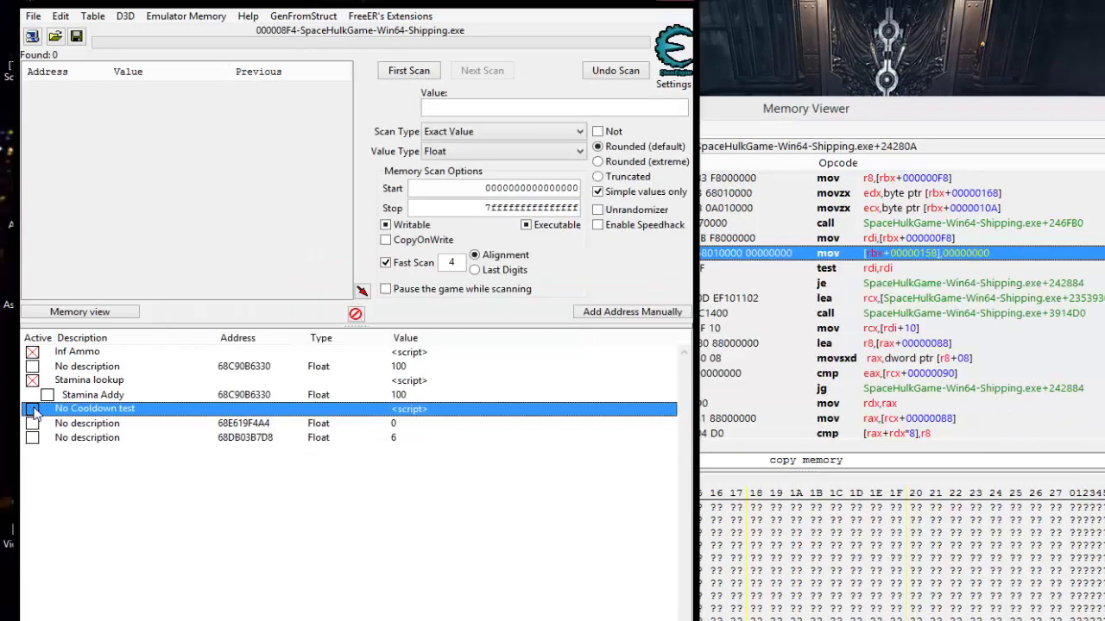
click(32, 410)
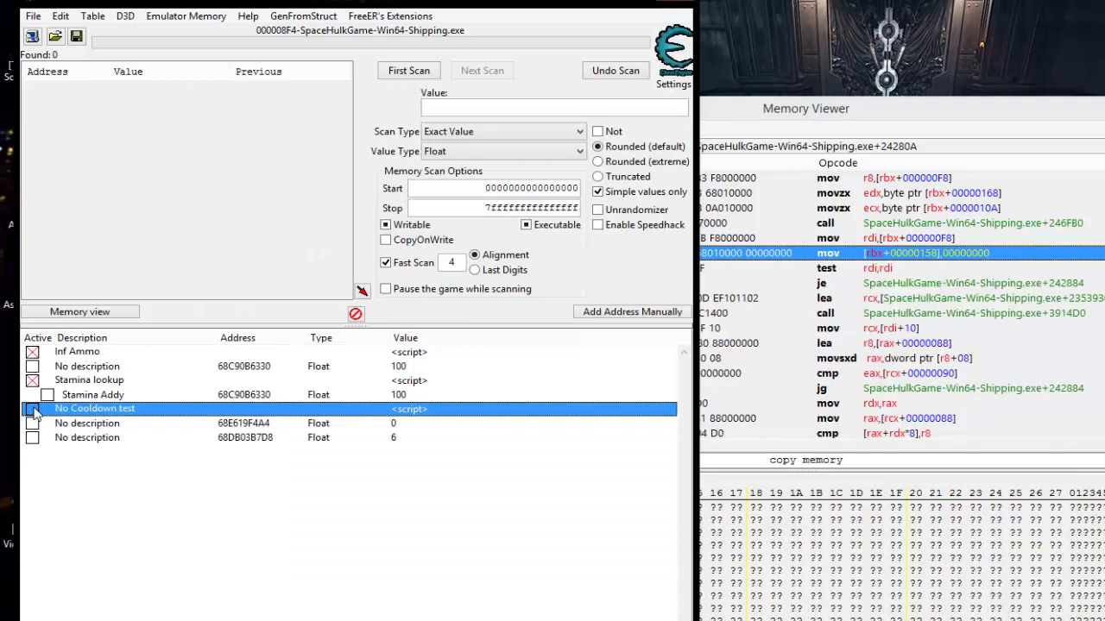
Switch to SpaceHulkGame and use abilities 1 and 2 repeatedly to test the enabled No Cooldown script
click(936, 19)
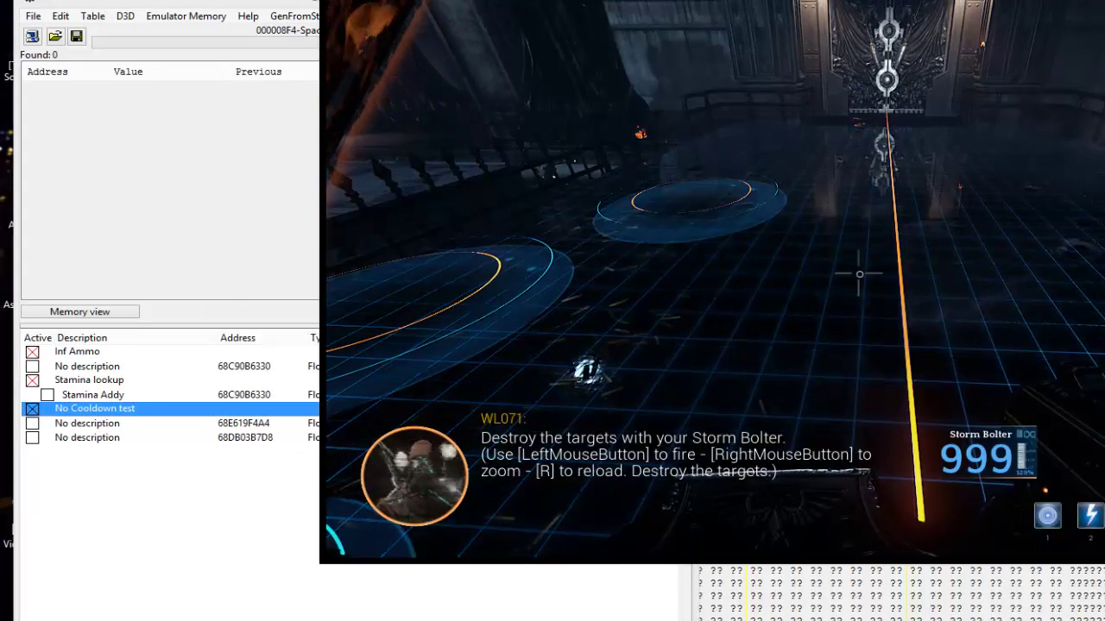
key(1)
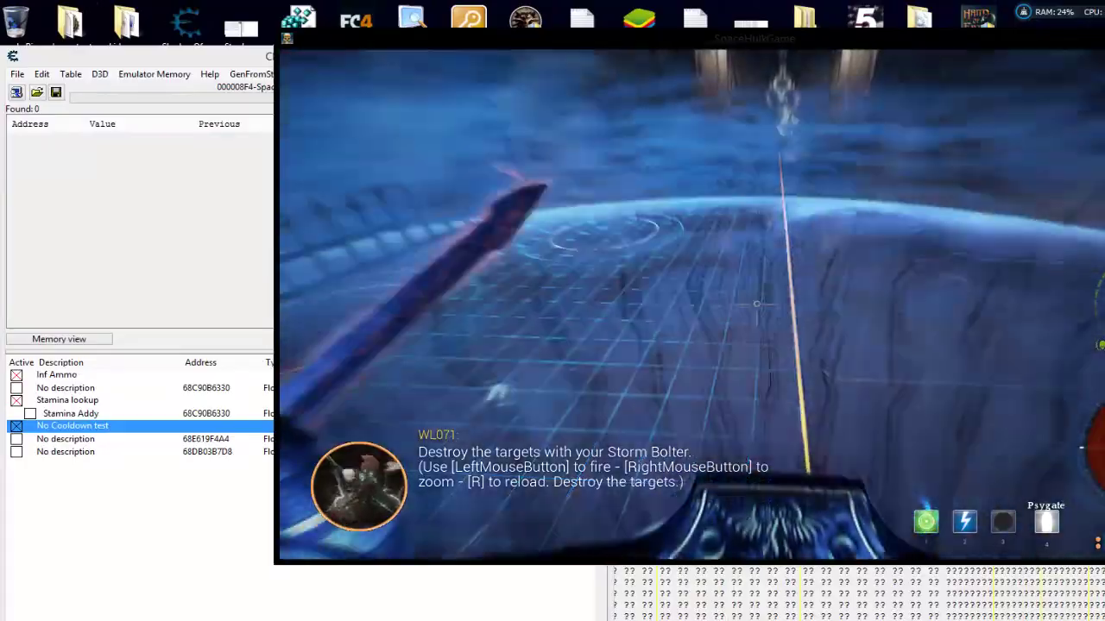
key(2)
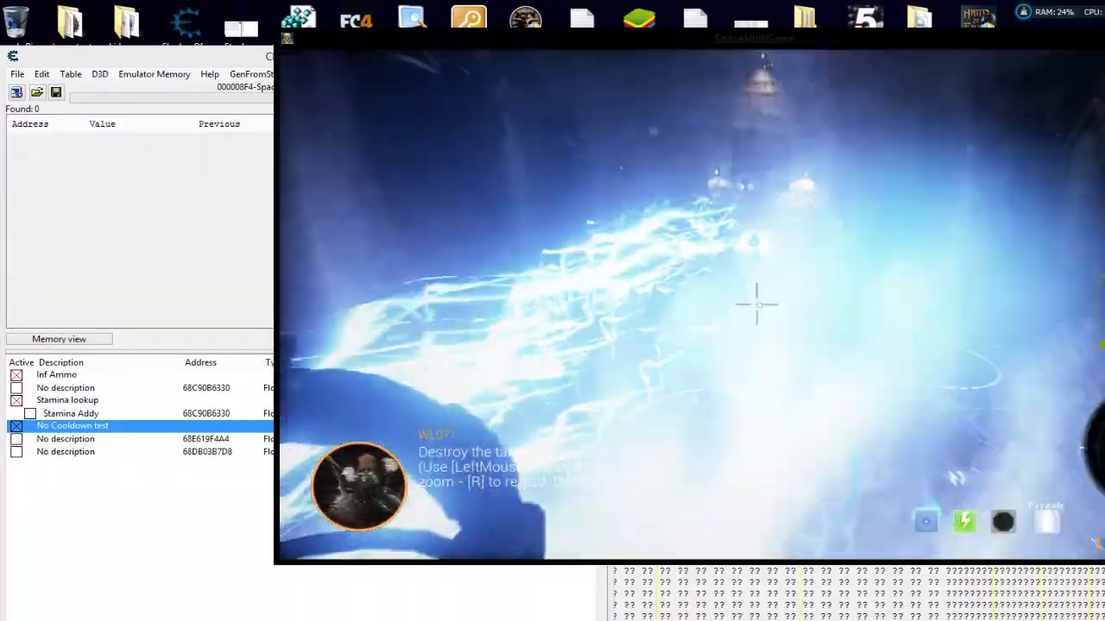
key(1)
key(2)
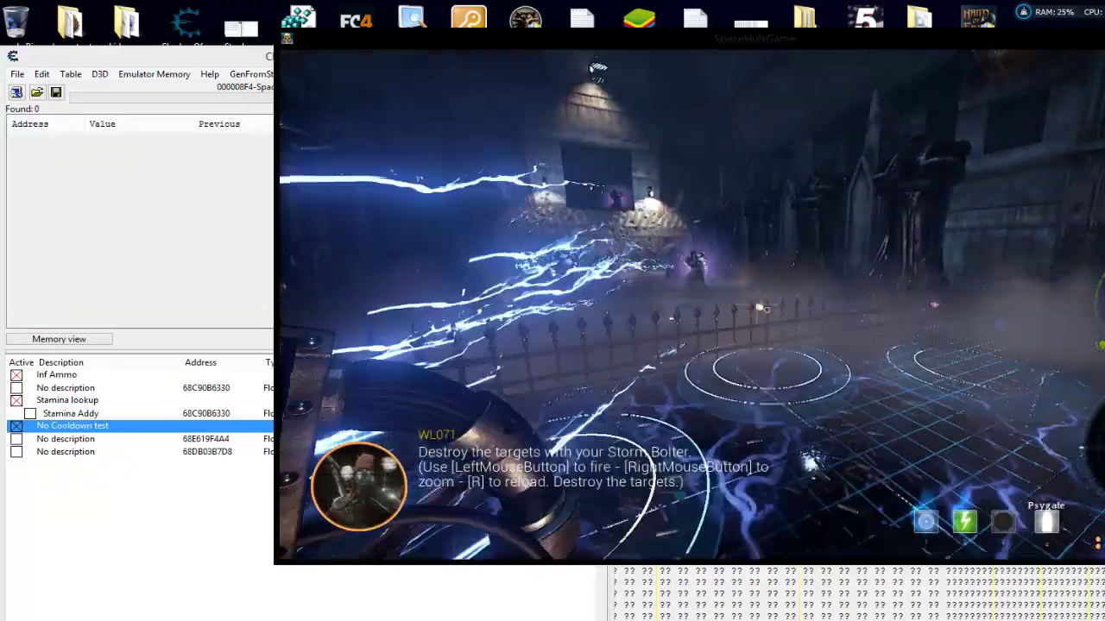
key(1)
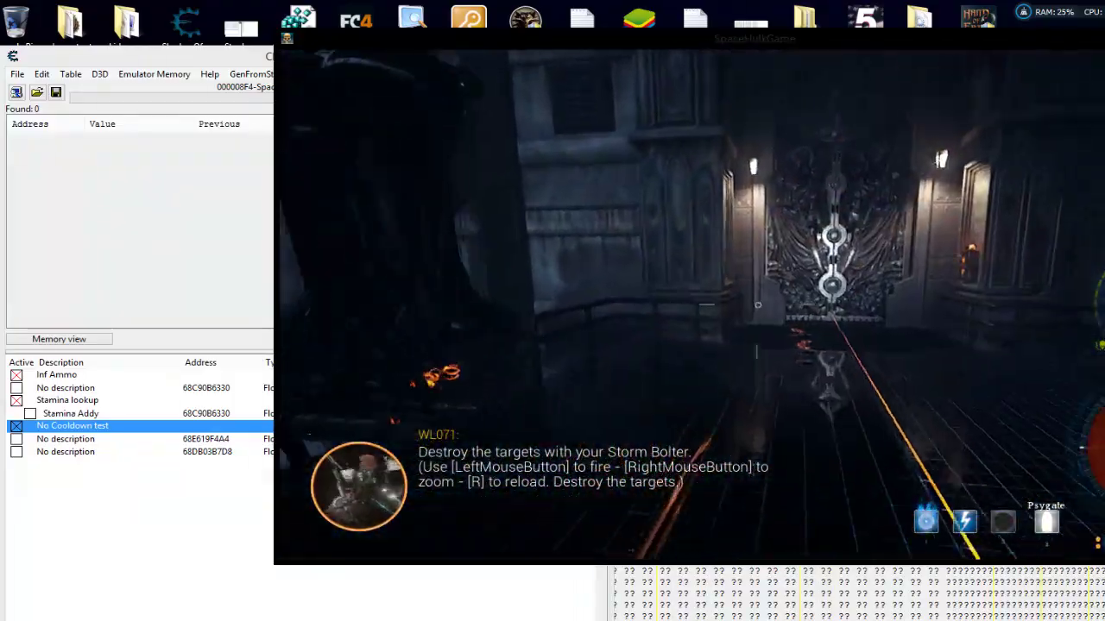
key(1)
key(2)
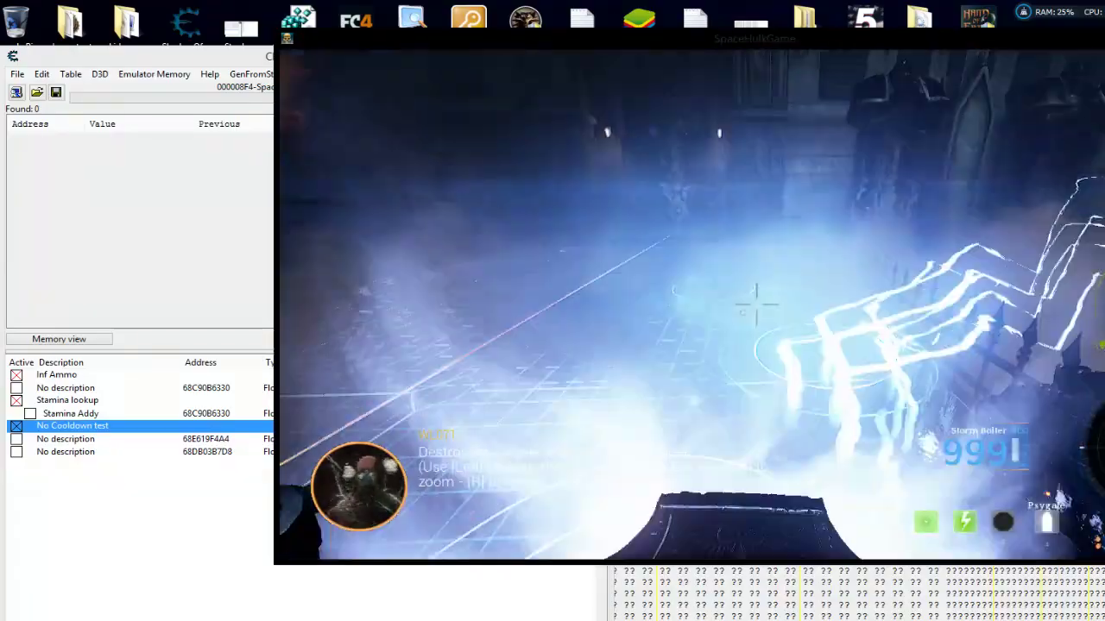
click(756, 304)
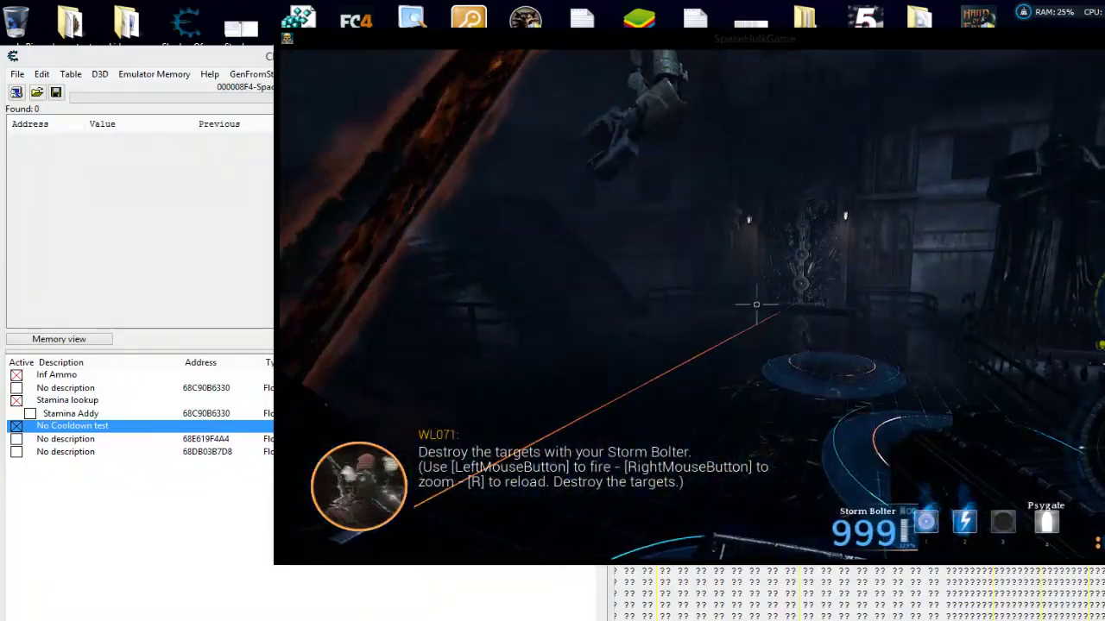
Disable the No Cooldown test script in Cheat Engine and use ability 1 in SpaceHulkGame to compare its cooldown
key(alt+Tab)
click(16, 427)
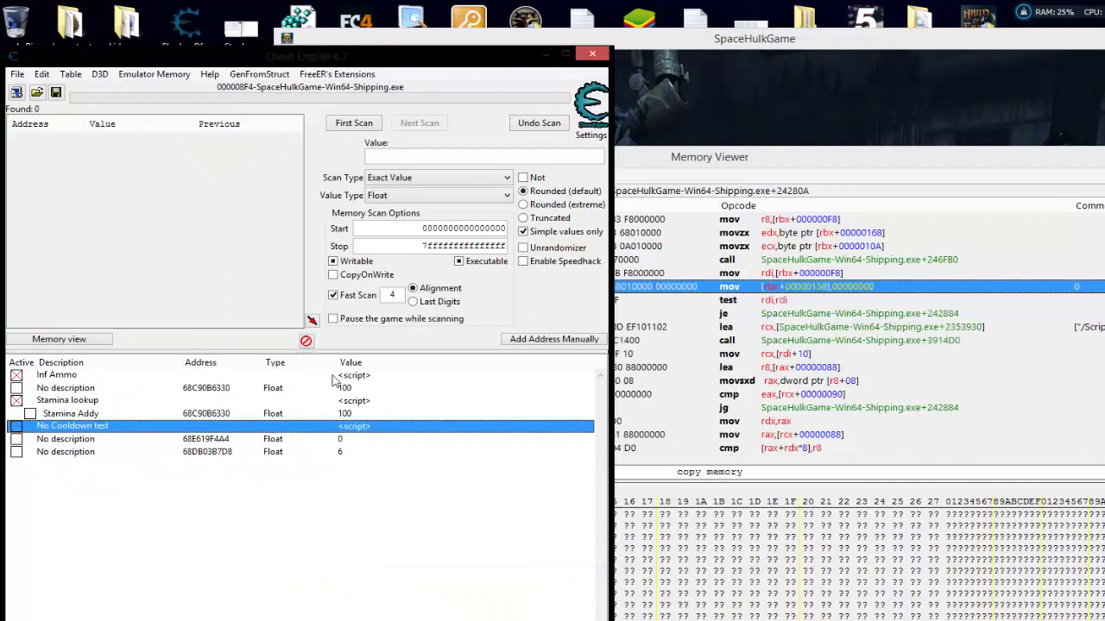
click(919, 105)
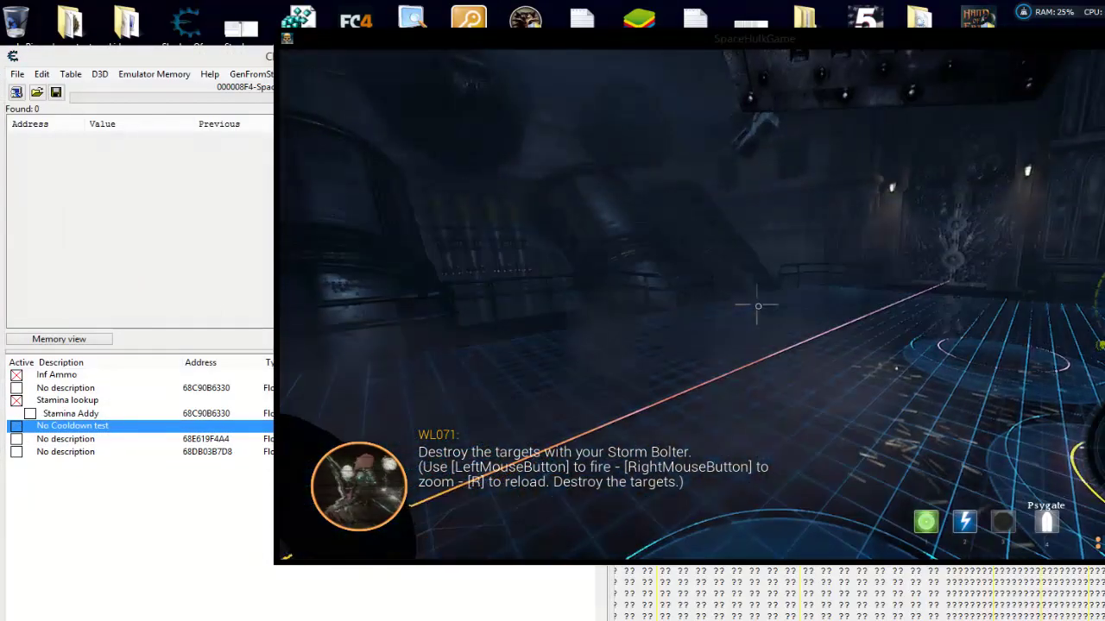
key(1)
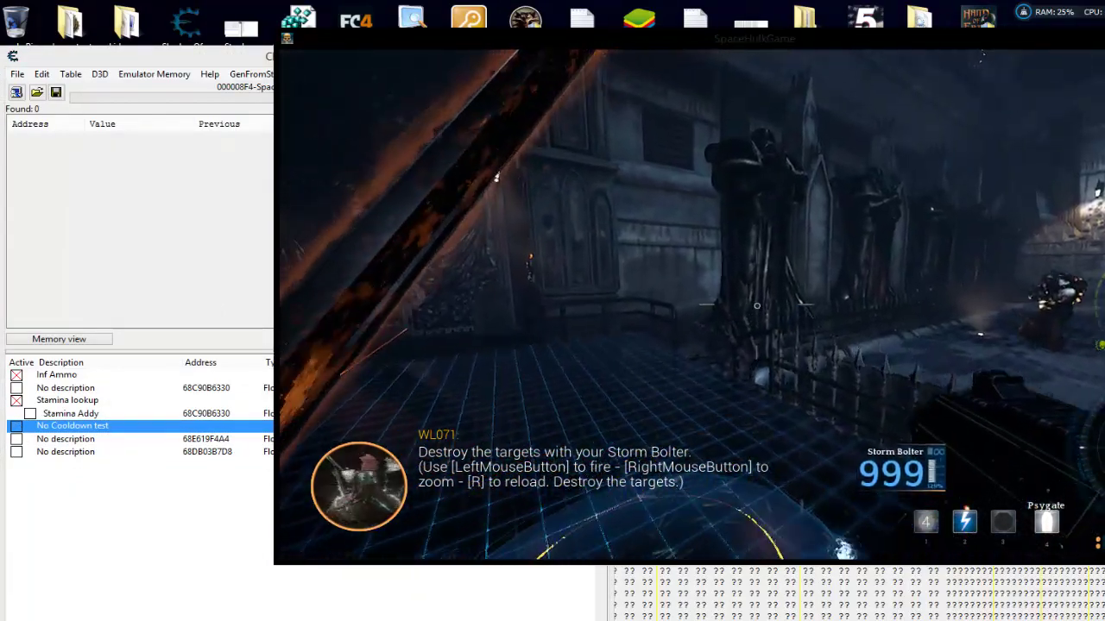